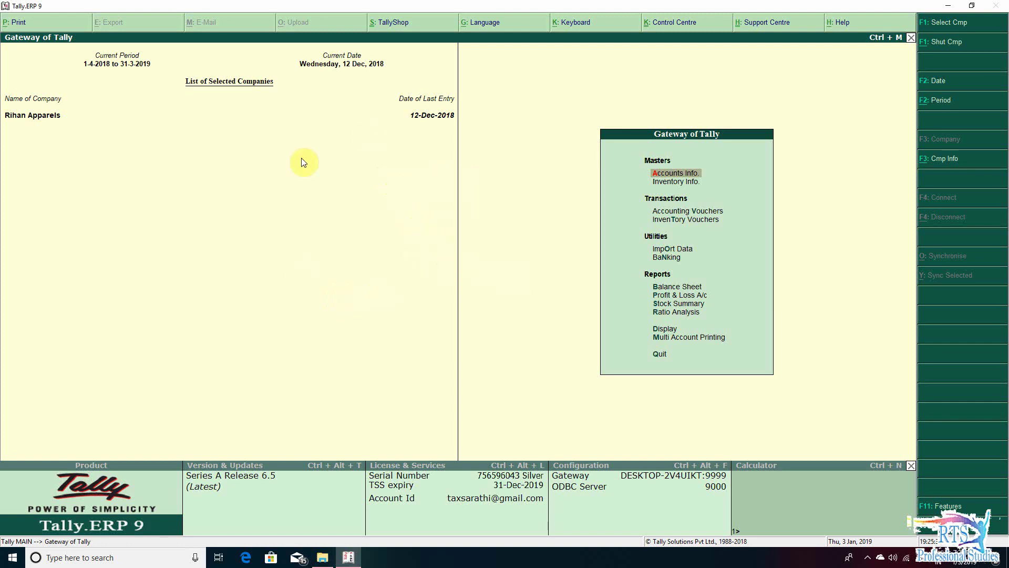
# - Switch to File Explorer and open the GSTR-9C workbook at the start of the form
pyautogui.click(330, 557)
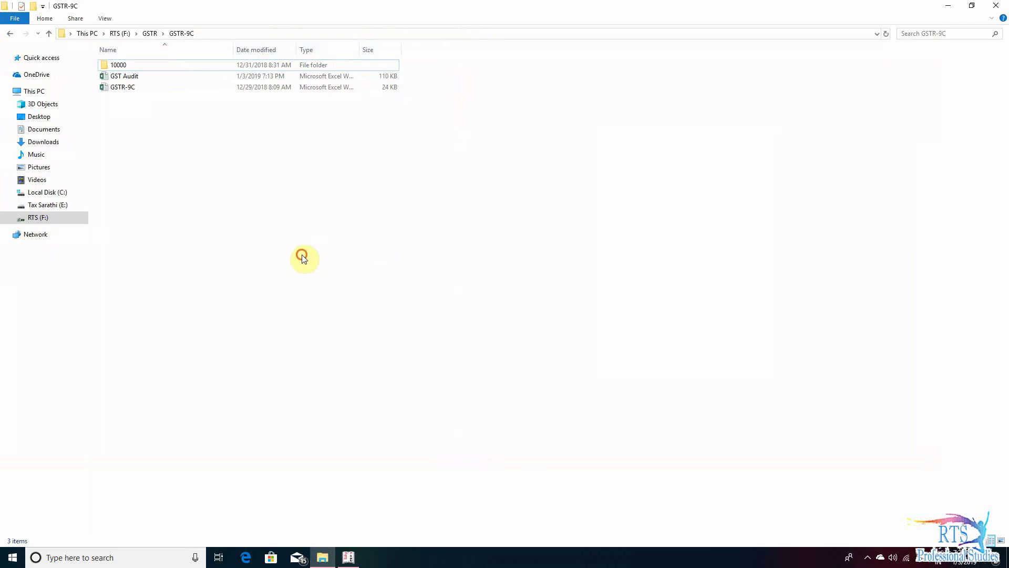
pyautogui.doubleClick(171, 90)
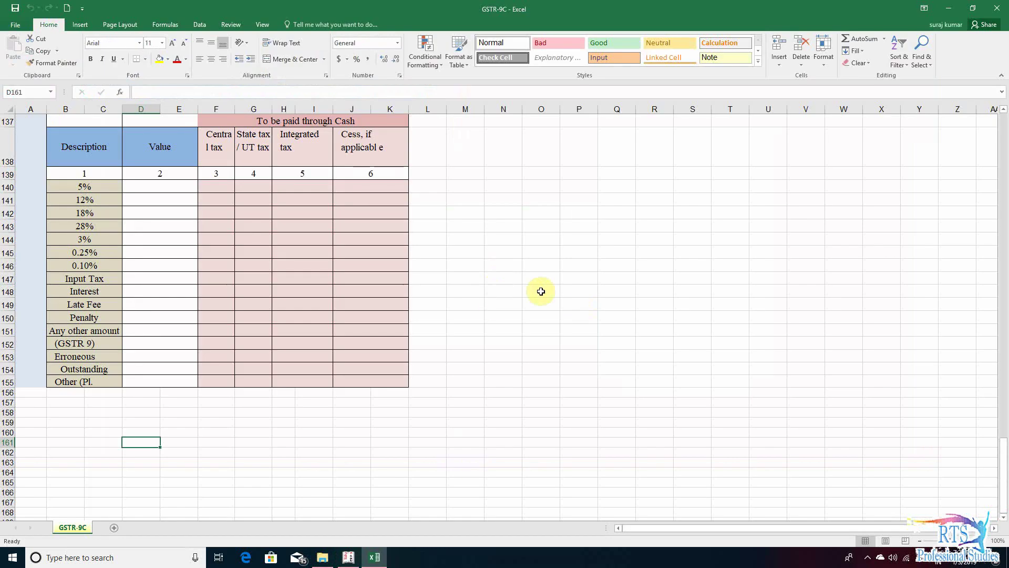
pyautogui.scroll(14, 269, 368)
pyautogui.scroll(20, 268, 367)
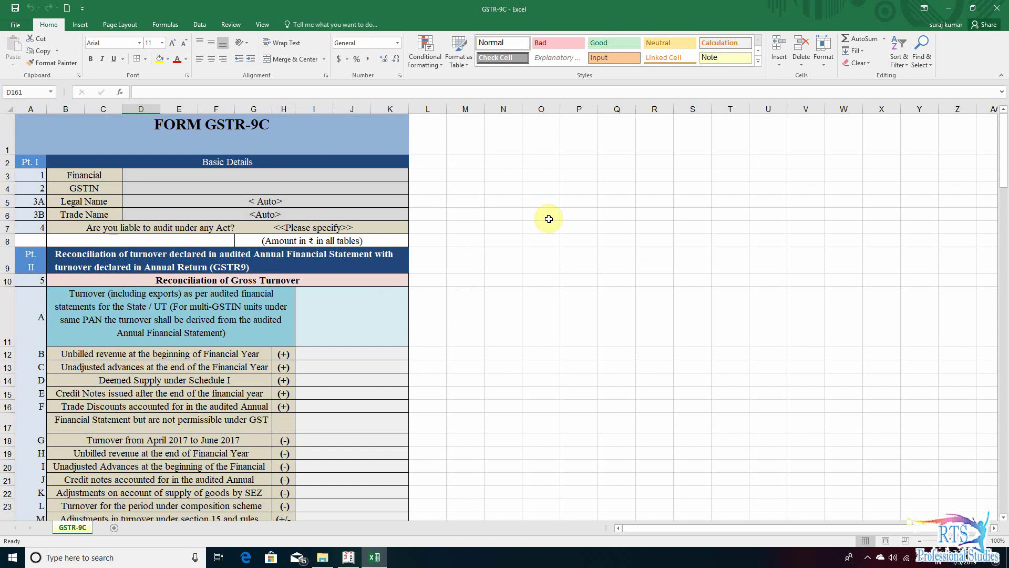
# - Return to the GSTR-9C folder and open the GST Audit workbook
pyautogui.click(952, 9)
pyautogui.doubleClick(152, 76)
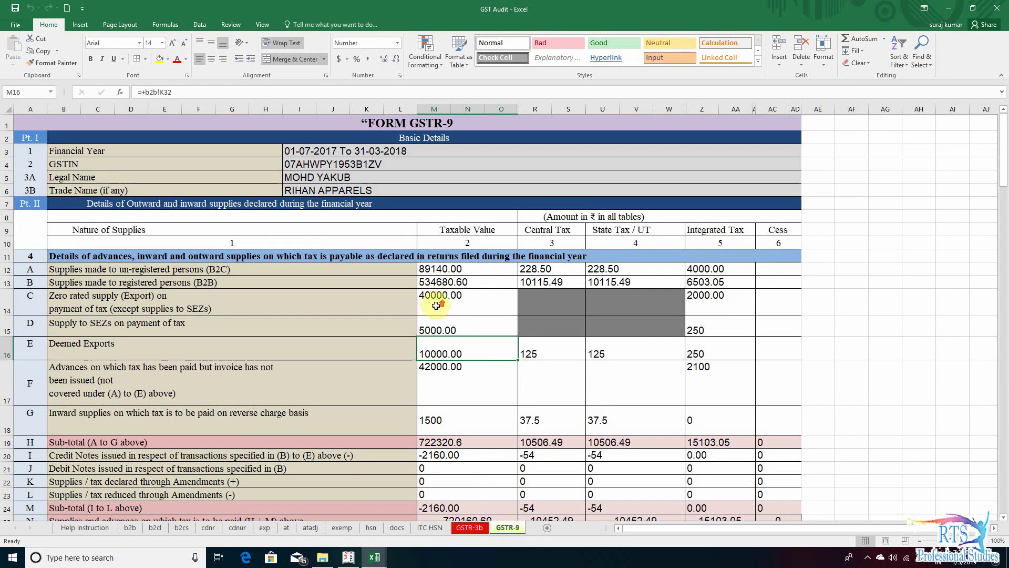
pyautogui.scroll(-15, 484, 322)
pyautogui.scroll(15, 484, 322)
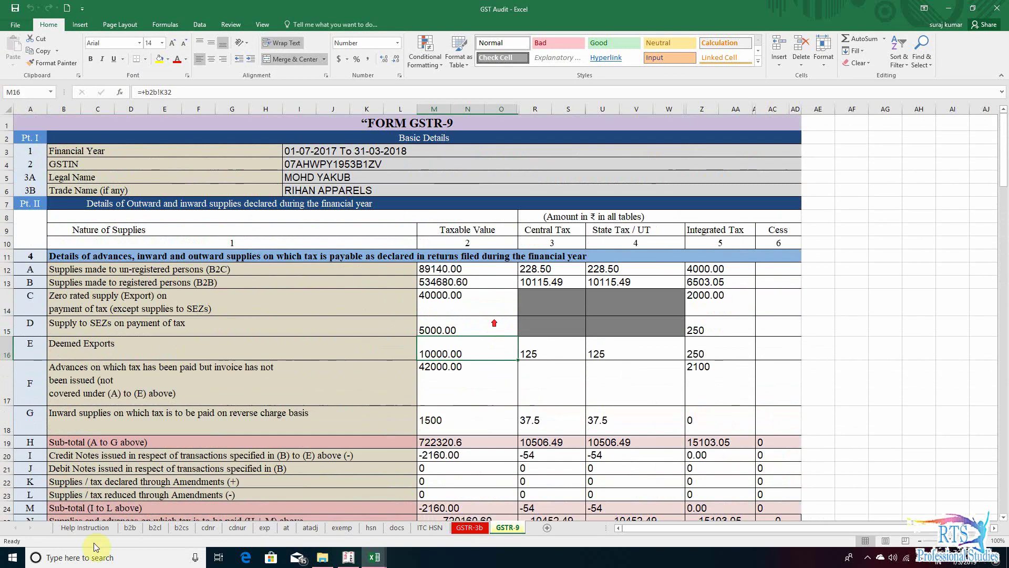
# - Look over the GSTR-3b, ITC HSN and GSTR-9 sheets of the GST Audit workbook
pyautogui.click(472, 527)
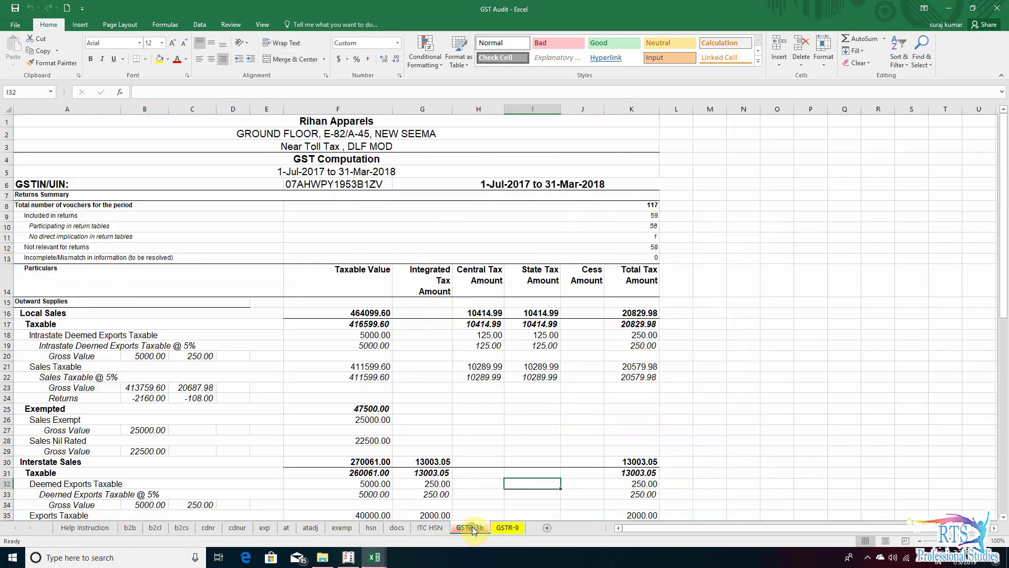
pyautogui.click(430, 527)
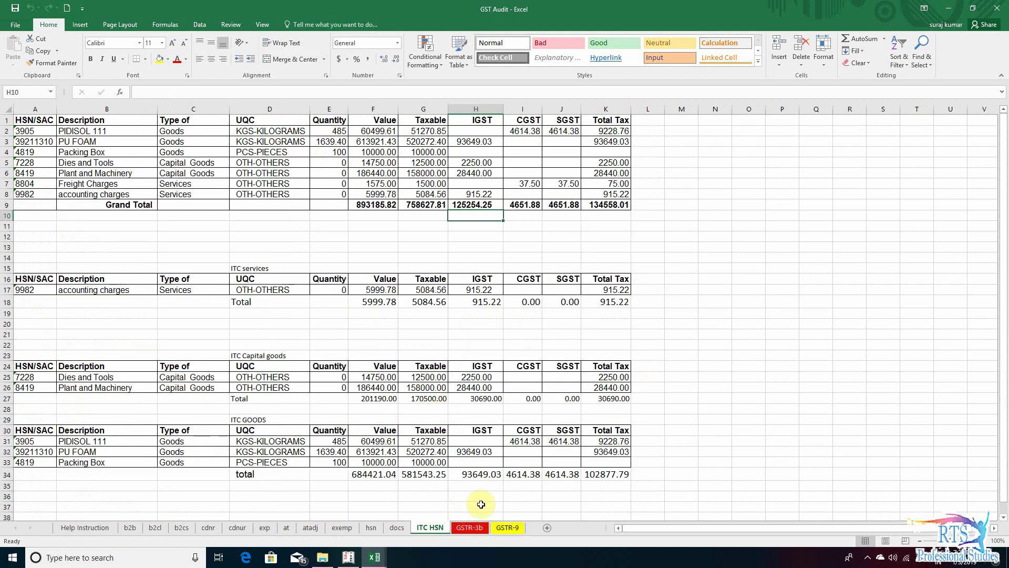
pyautogui.click(507, 527)
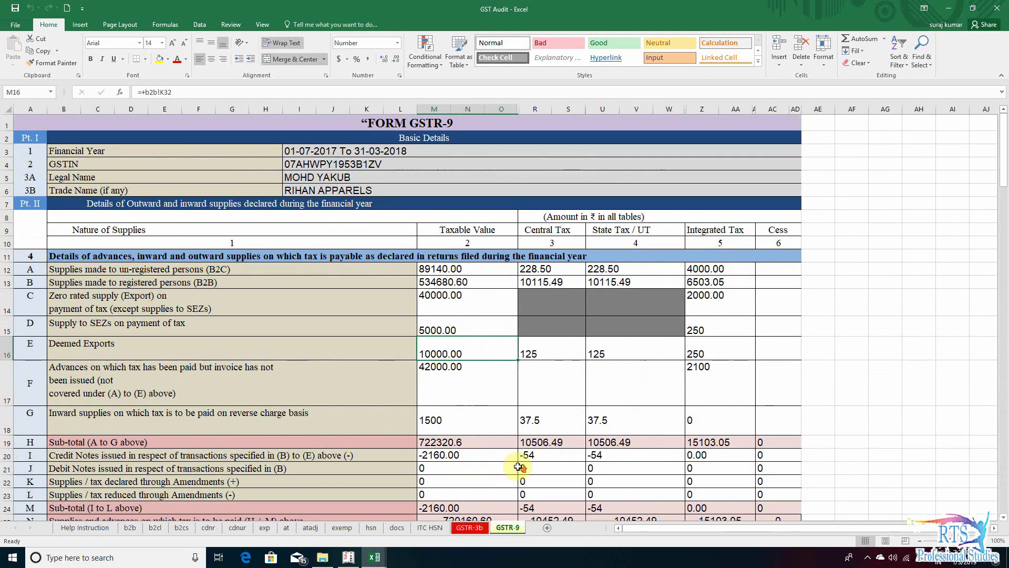
pyautogui.click(397, 467)
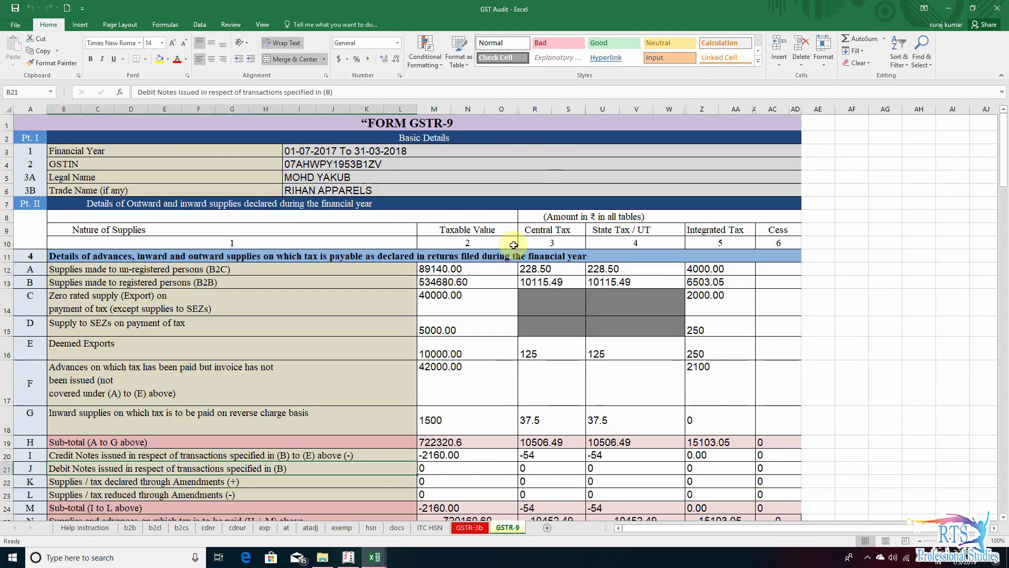
# - Add a blank sheet to the GST Audit workbook and copy the entire form from the GSTR-9C workbook
pyautogui.click(546, 528)
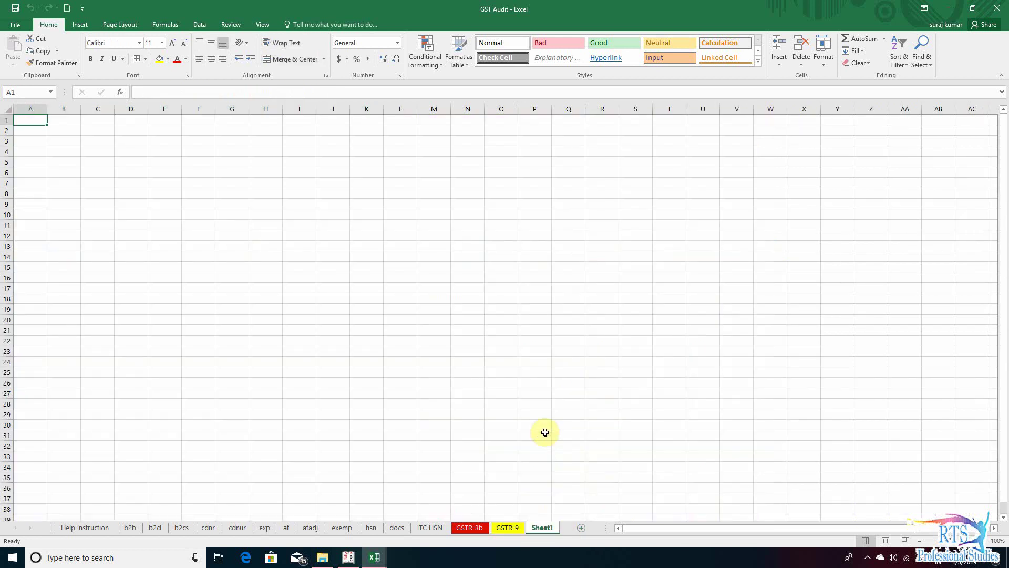
pyautogui.moveTo(374, 556)
pyautogui.click(329, 522)
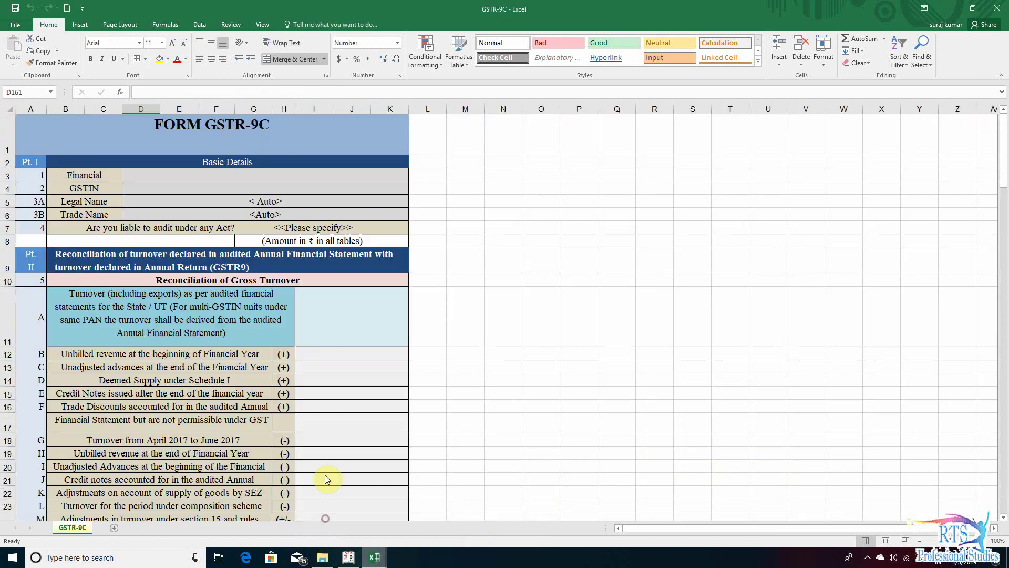
pyautogui.click(79, 125)
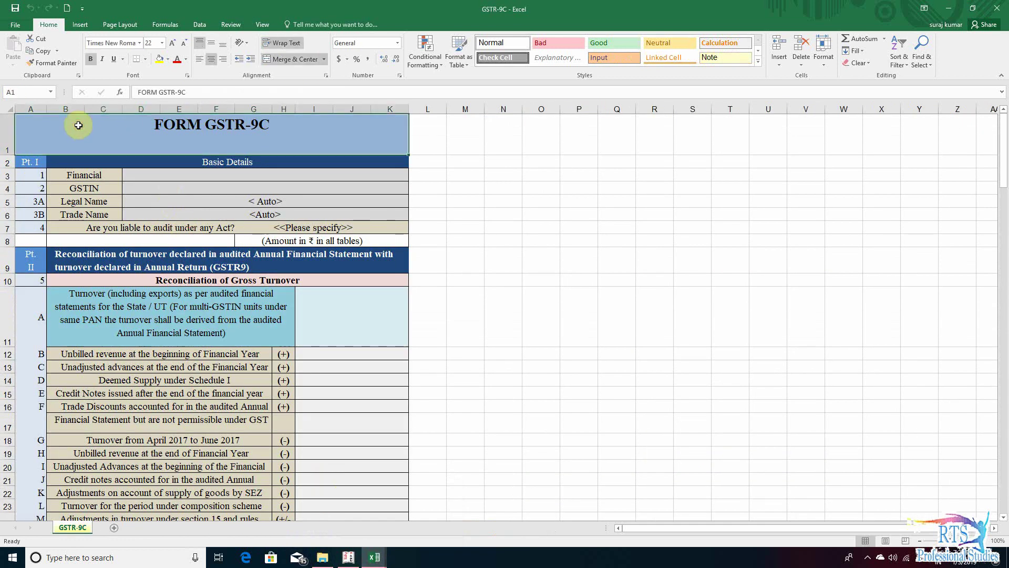
pyautogui.hotkey('ctrl', 'shift', 'End')
pyautogui.hotkey('ctrl', 'c')
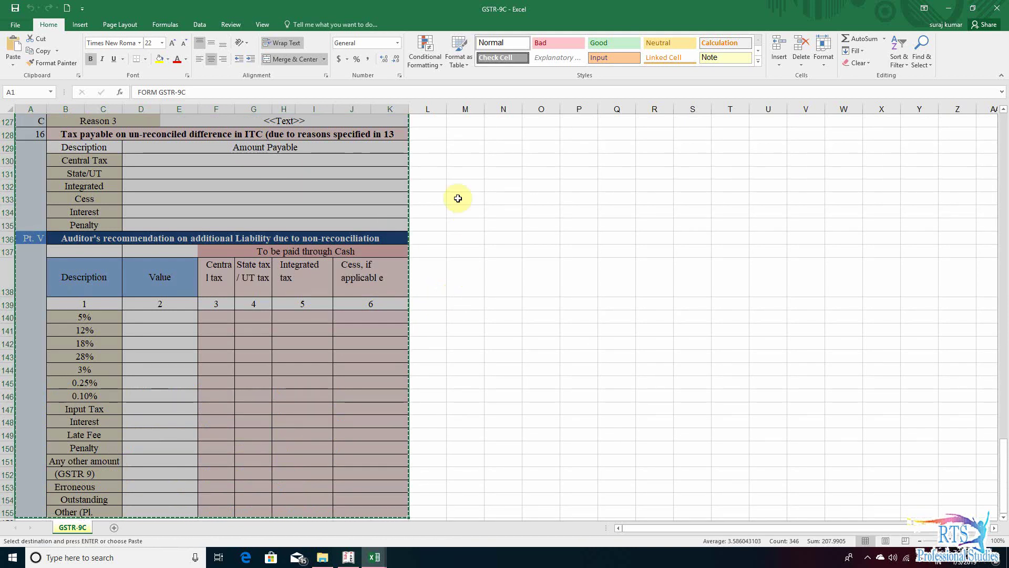
pyautogui.scroll(20, 408, 270)
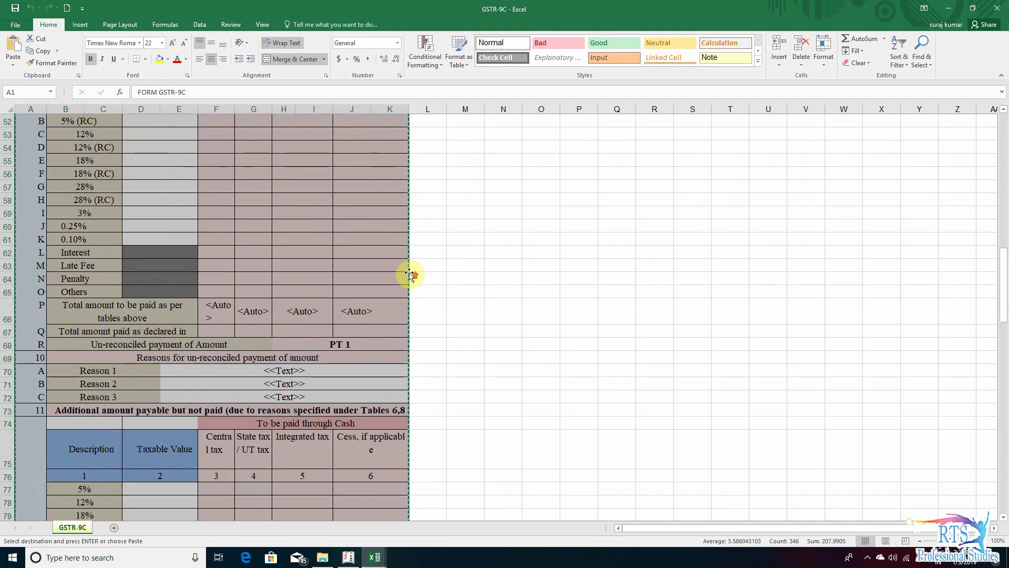
pyautogui.scroll(17, 409, 274)
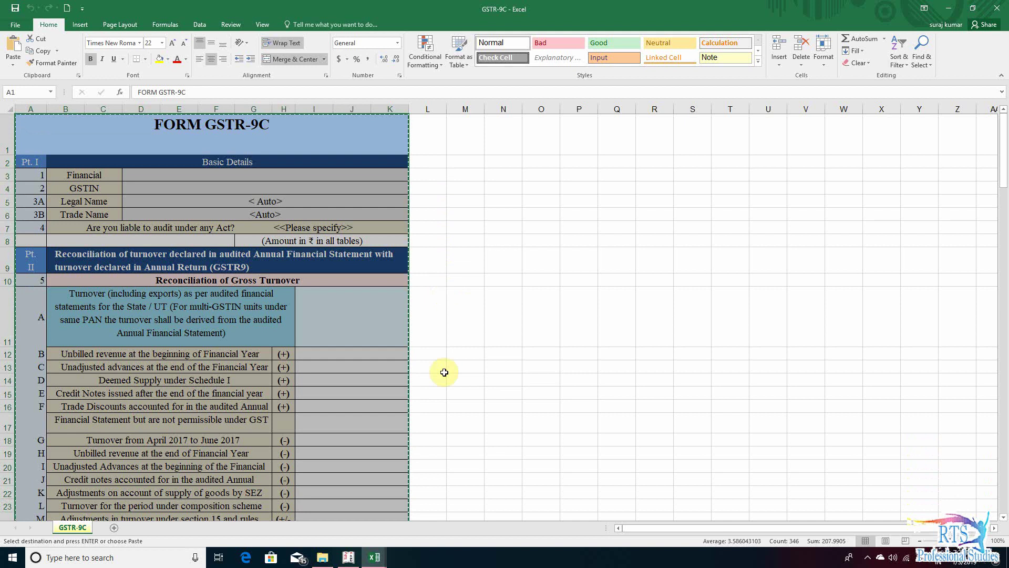
# - Paste the copied GSTR-9C form into the new sheet of the GST Audit workbook, starting at cell A1
pyautogui.moveTo(374, 556)
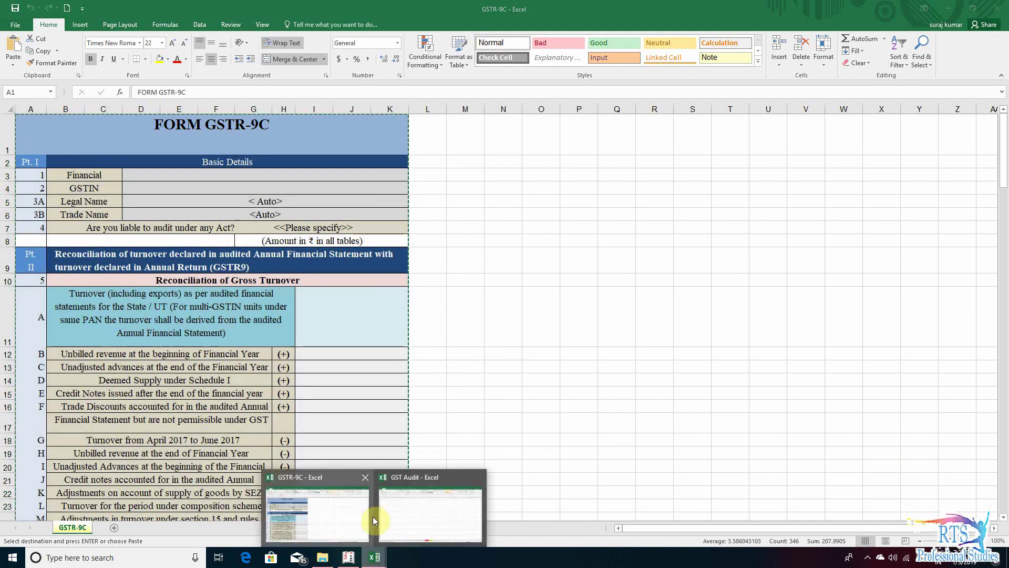
pyautogui.click(415, 514)
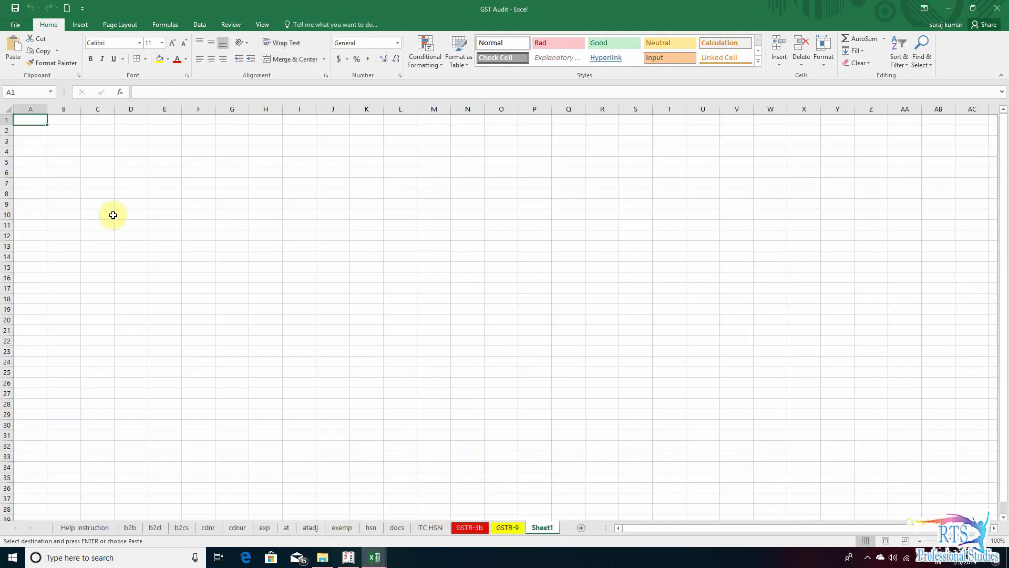
pyautogui.hotkey('ctrl', 'v')
pyautogui.click(442, 237)
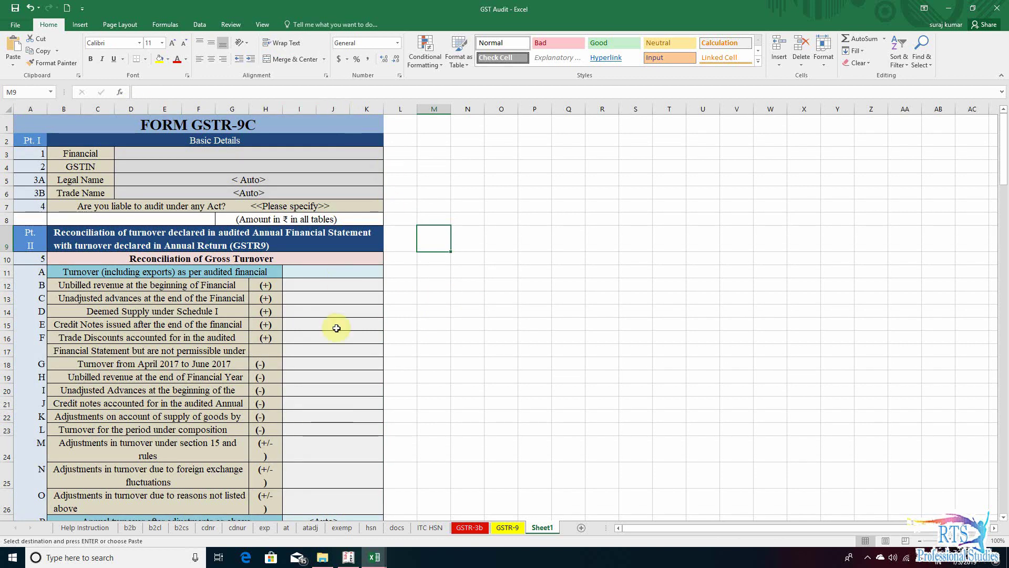
pyautogui.click(356, 339)
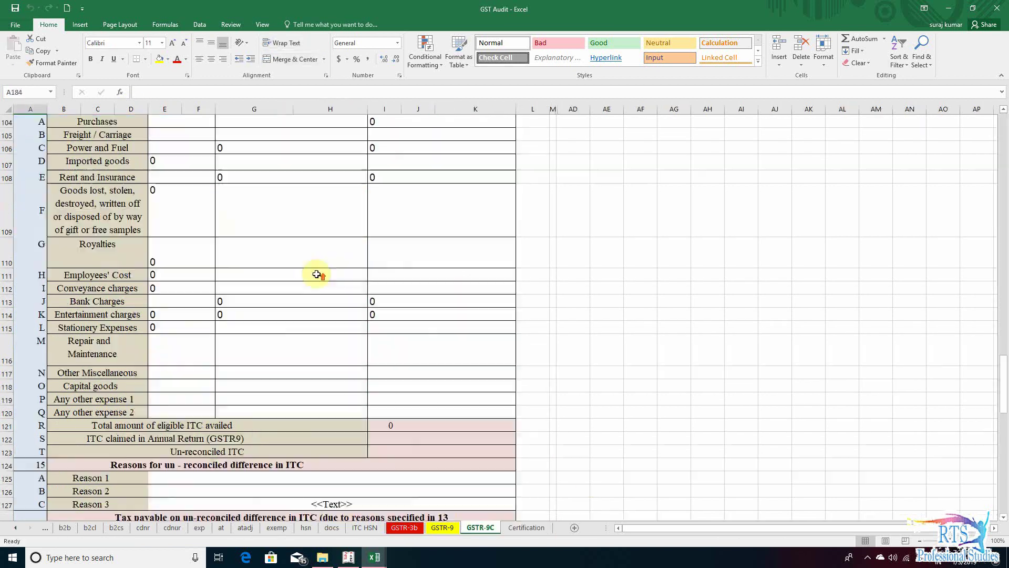
# - Examine the GSTR-9C sheet's reconciliation tables and the verification declarations of the auditor and the registered person
pyautogui.scroll(15, 319, 272)
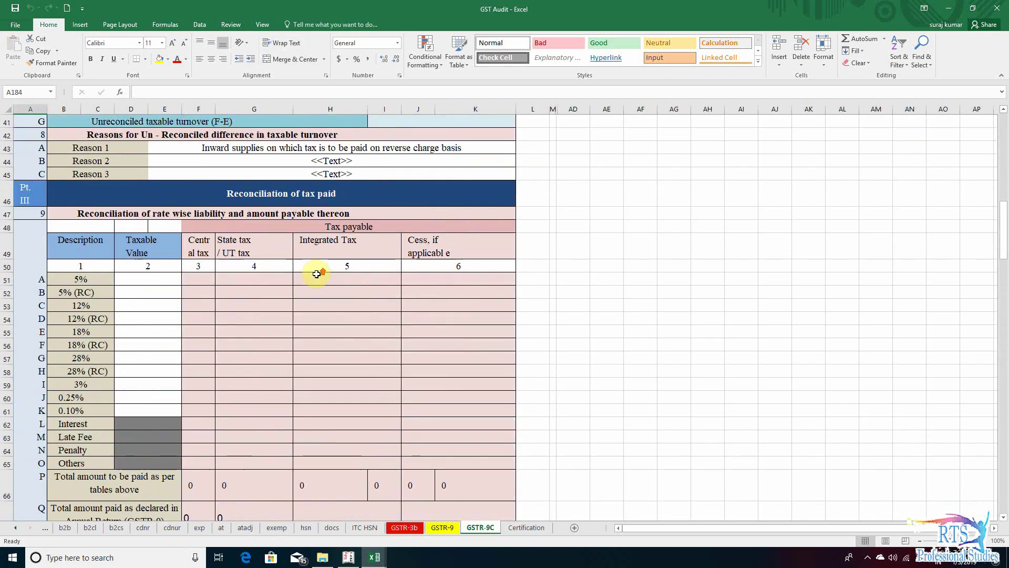
pyautogui.scroll(-14, 399, 255)
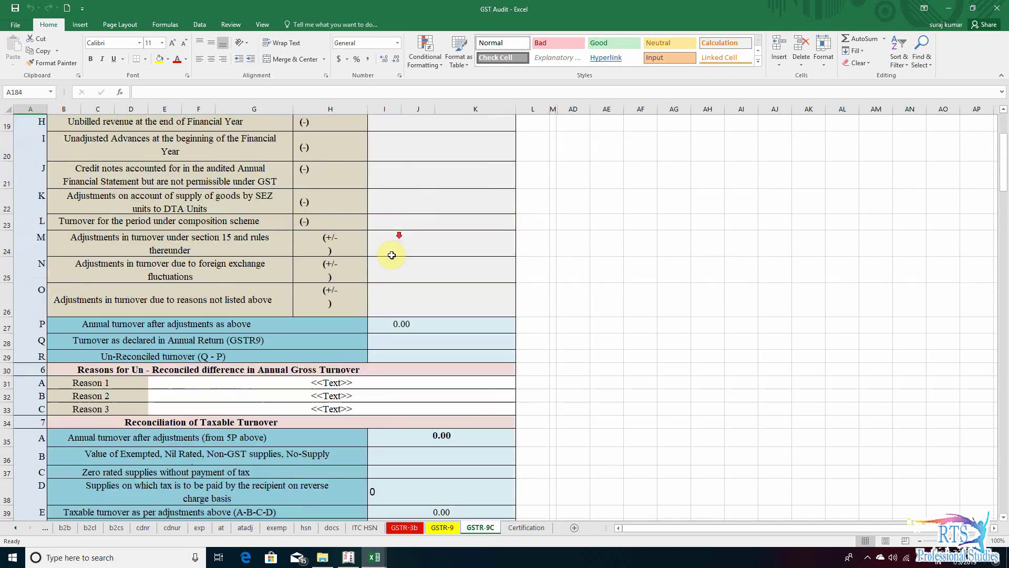
pyautogui.scroll(-20, 415, 255)
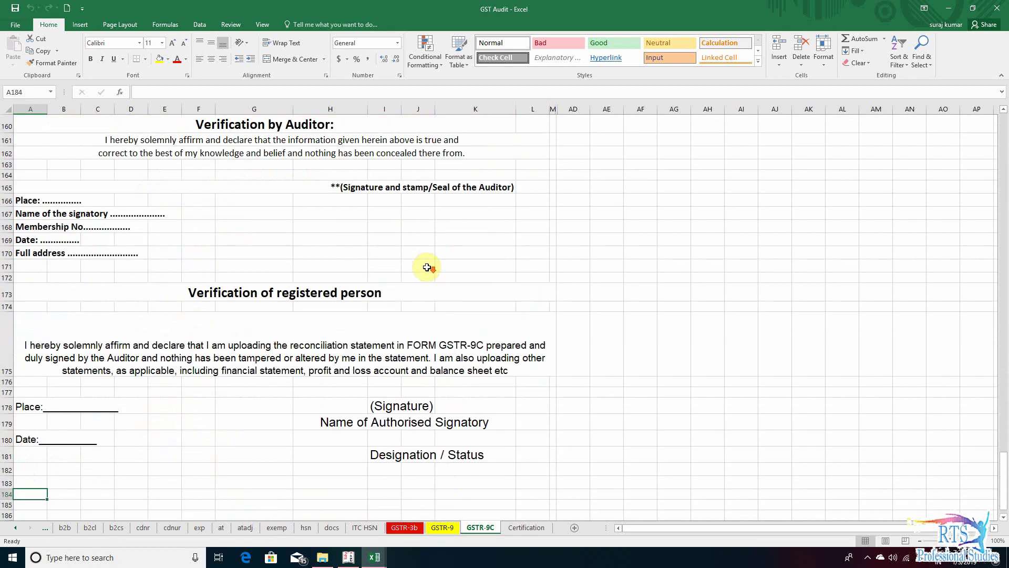
pyautogui.scroll(3, 310, 263)
pyautogui.scroll(-4, 341, 320)
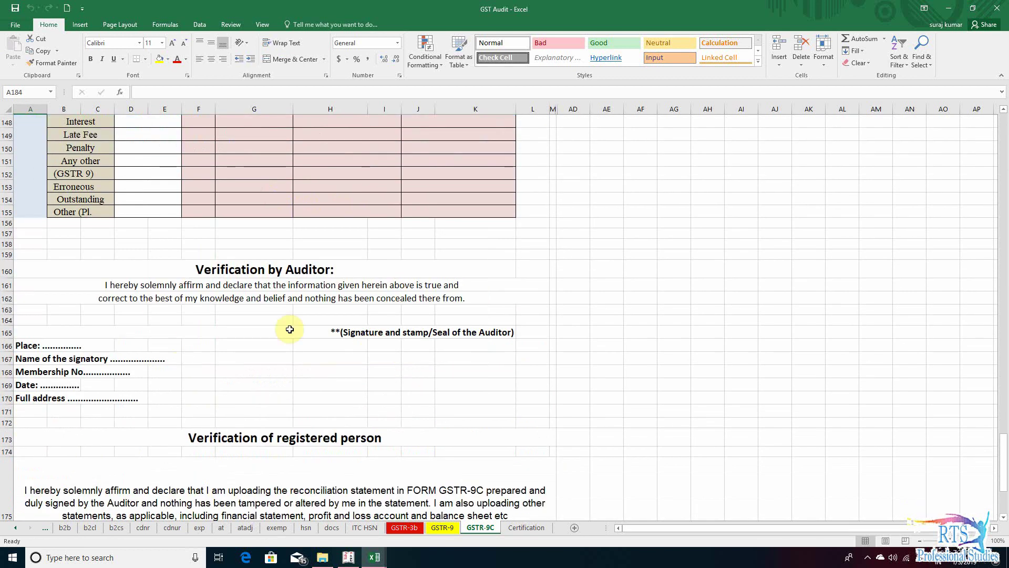
pyautogui.scroll(-5, 392, 372)
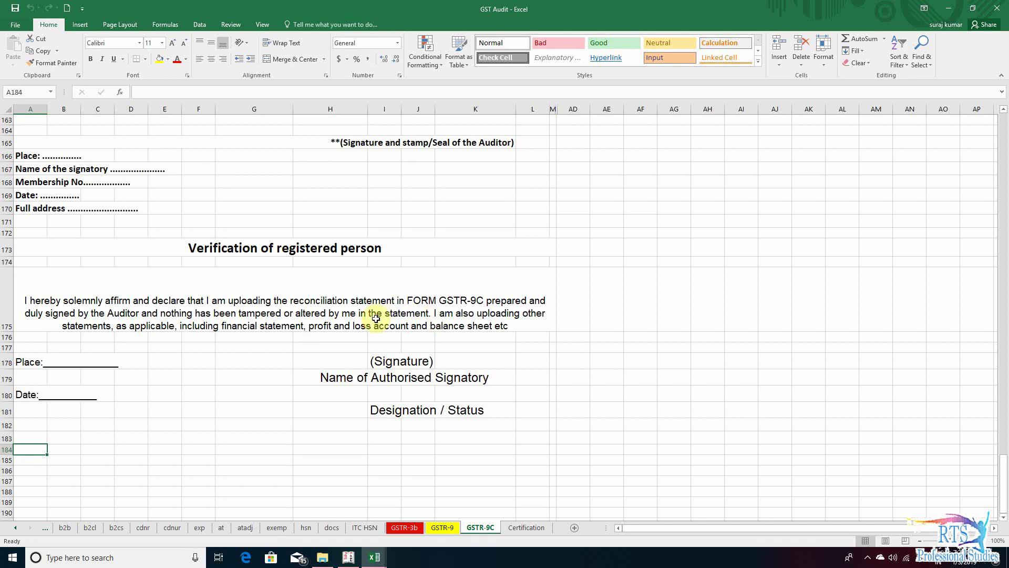
pyautogui.click(437, 316)
pyautogui.click(290, 384)
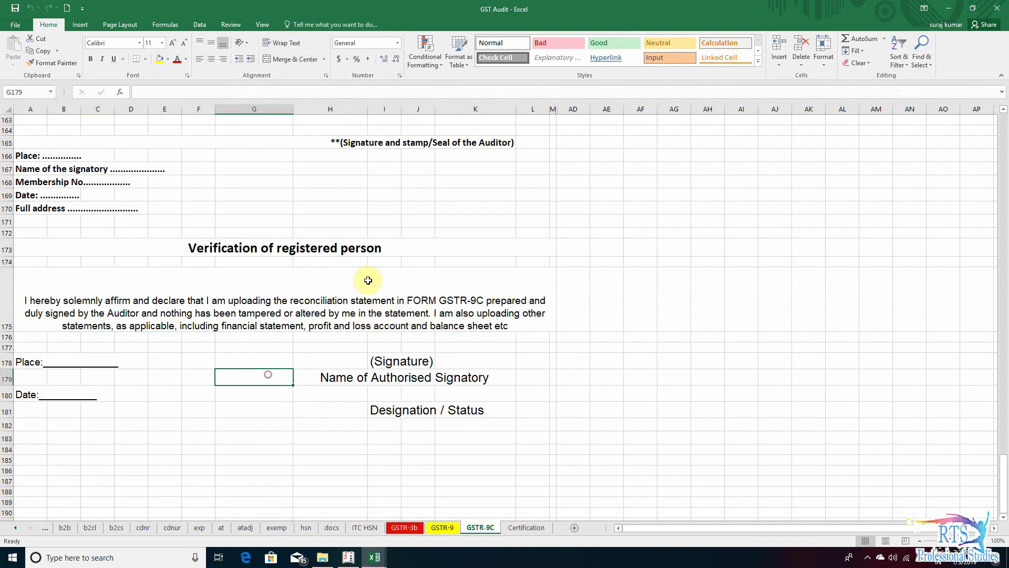
pyautogui.click(249, 306)
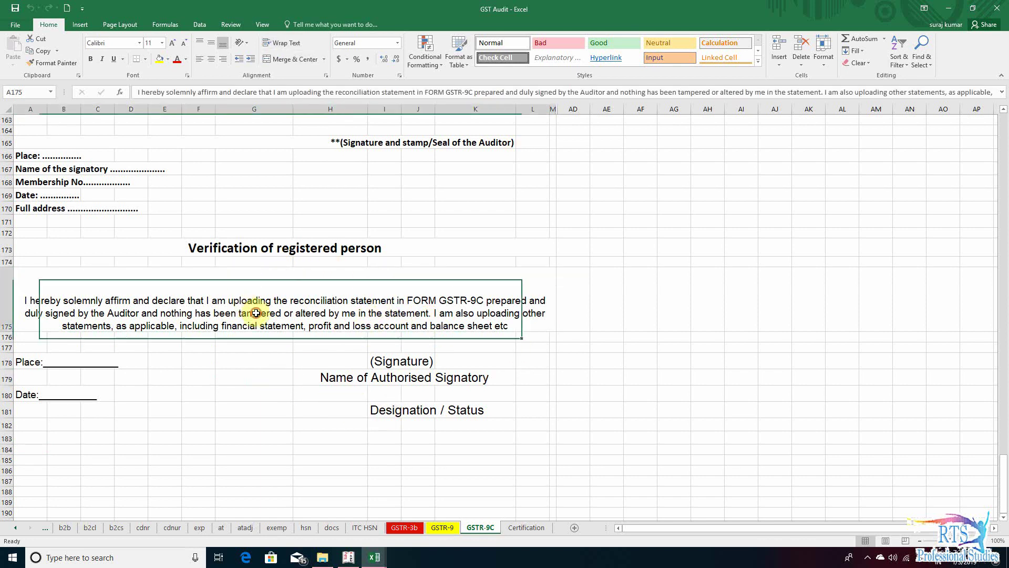
pyautogui.scroll(5, 347, 302)
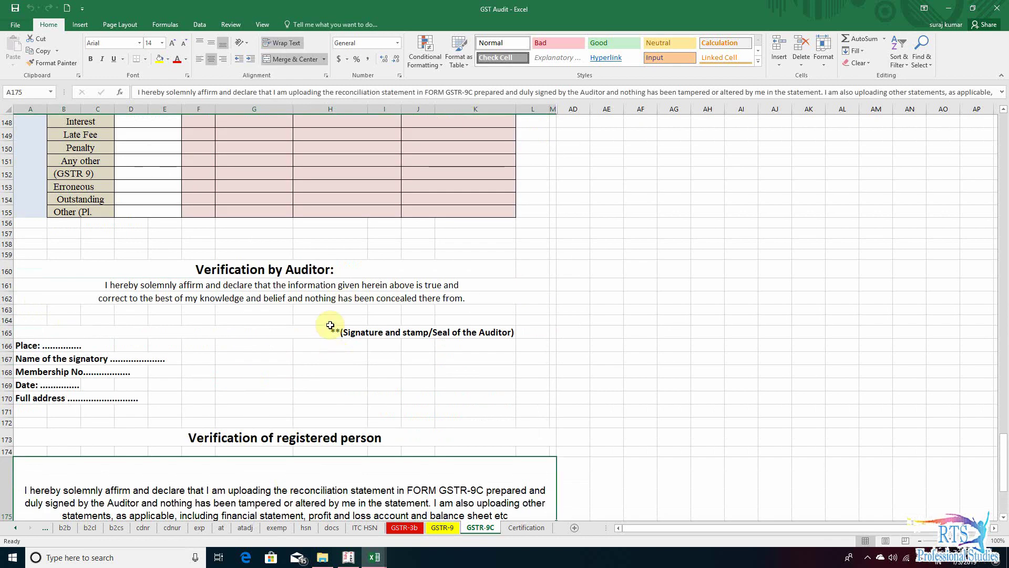
pyautogui.click(292, 288)
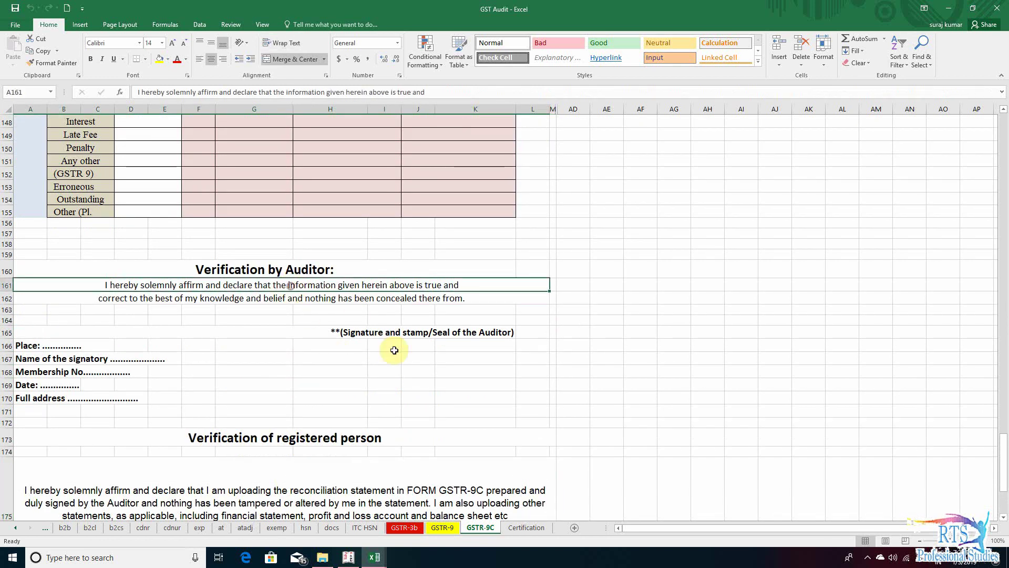
# - Look over the Certification sheet and go back to the start of the GSTR-9C sheet
pyautogui.click(526, 528)
pyautogui.scroll(5, 399, 294)
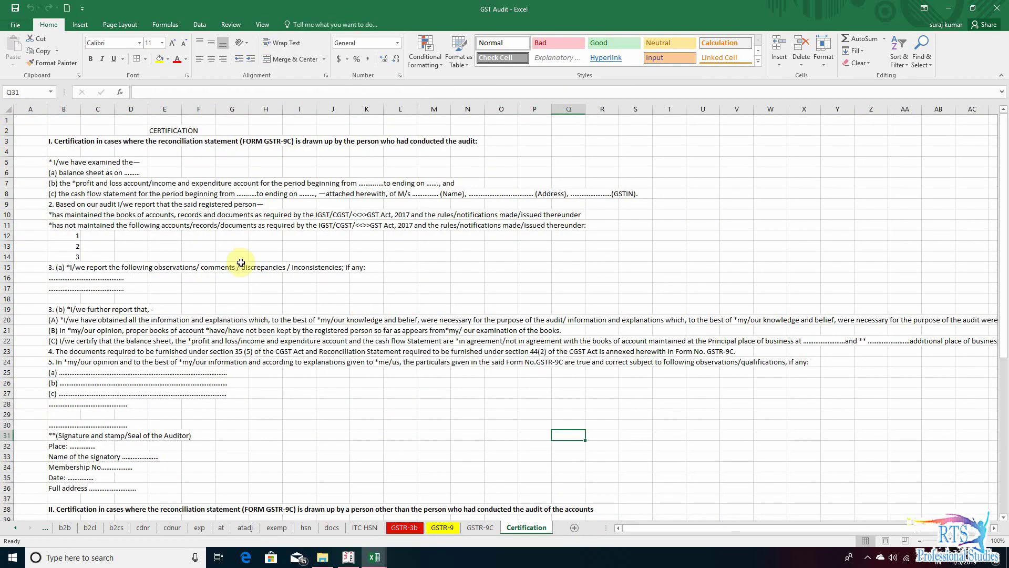
pyautogui.click(467, 526)
pyautogui.scroll(20, 512, 428)
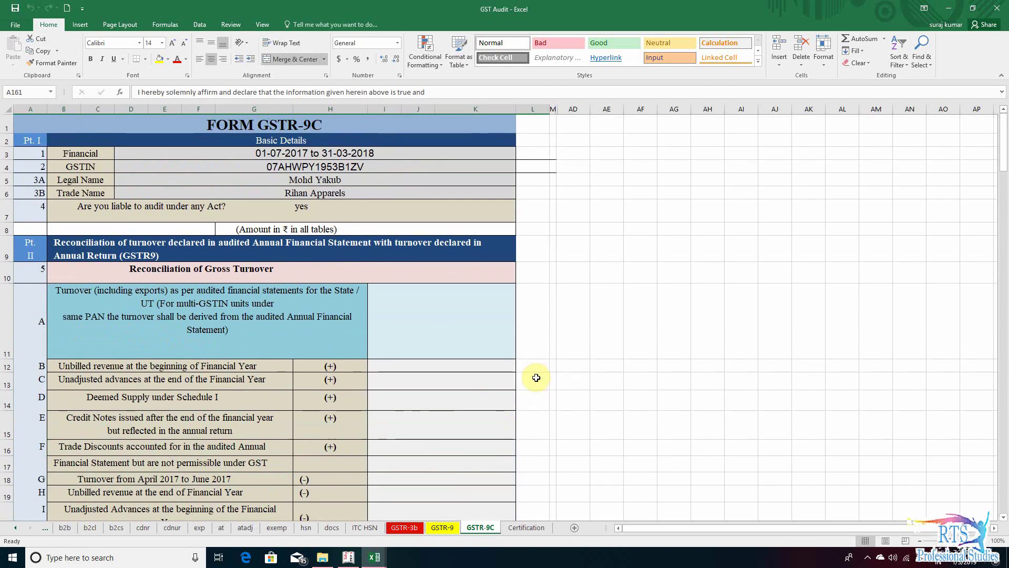
pyautogui.click(539, 529)
pyautogui.click(482, 527)
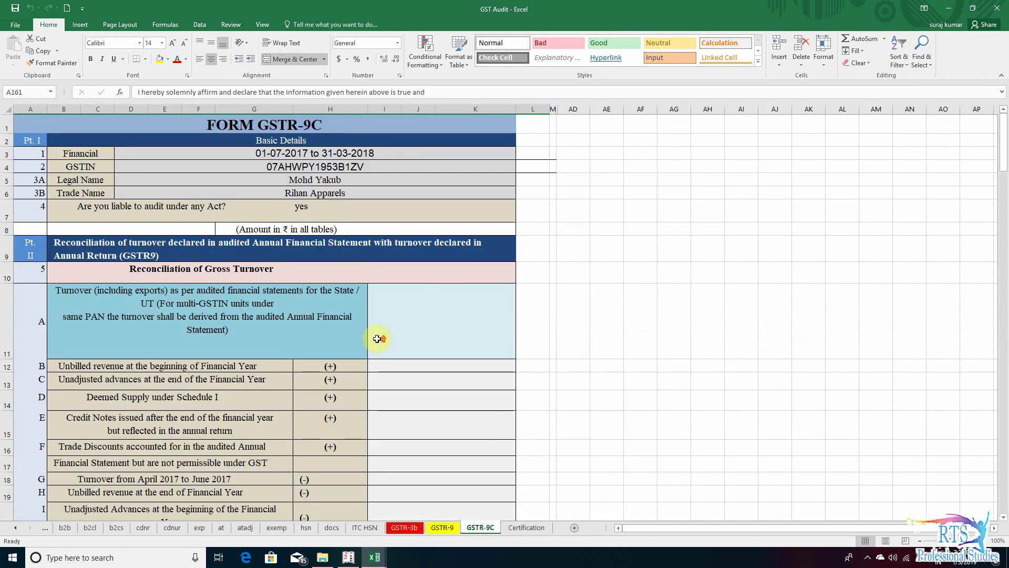
# - Check the workbook's other sheet names and examine the Basic Details section of the GSTR-9C form
pyautogui.click(15, 528)
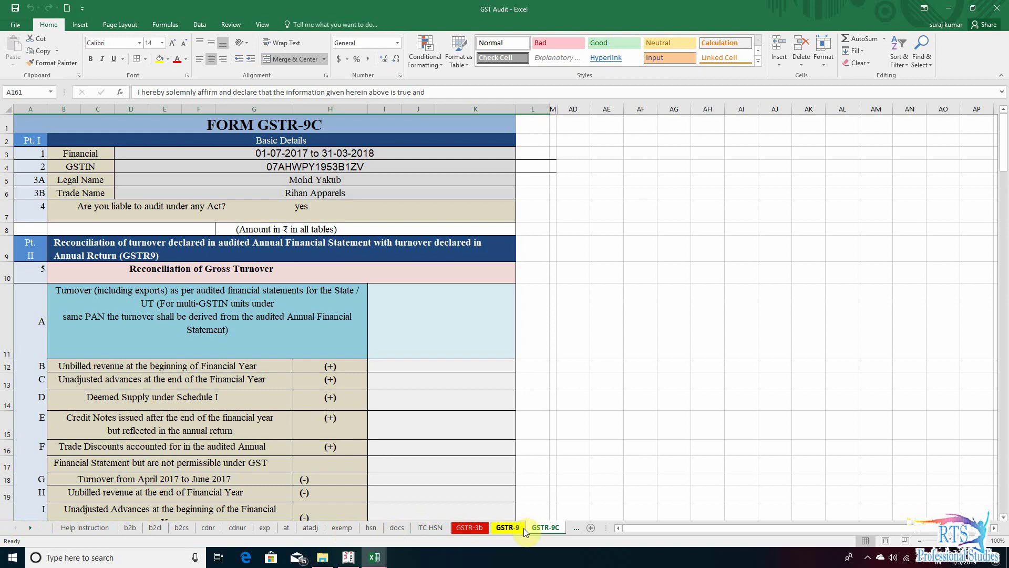
pyautogui.click(30, 528)
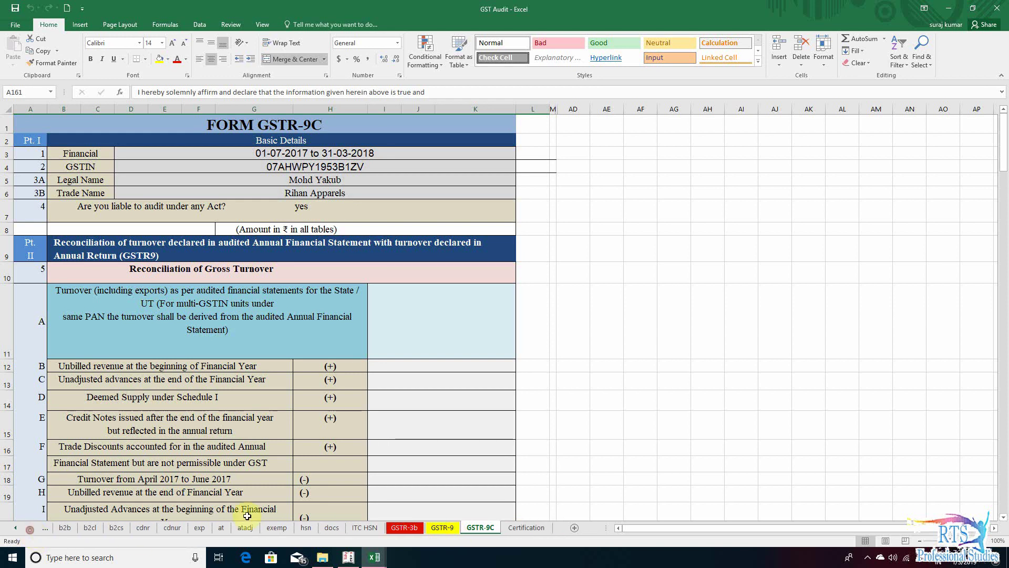
pyautogui.click(576, 363)
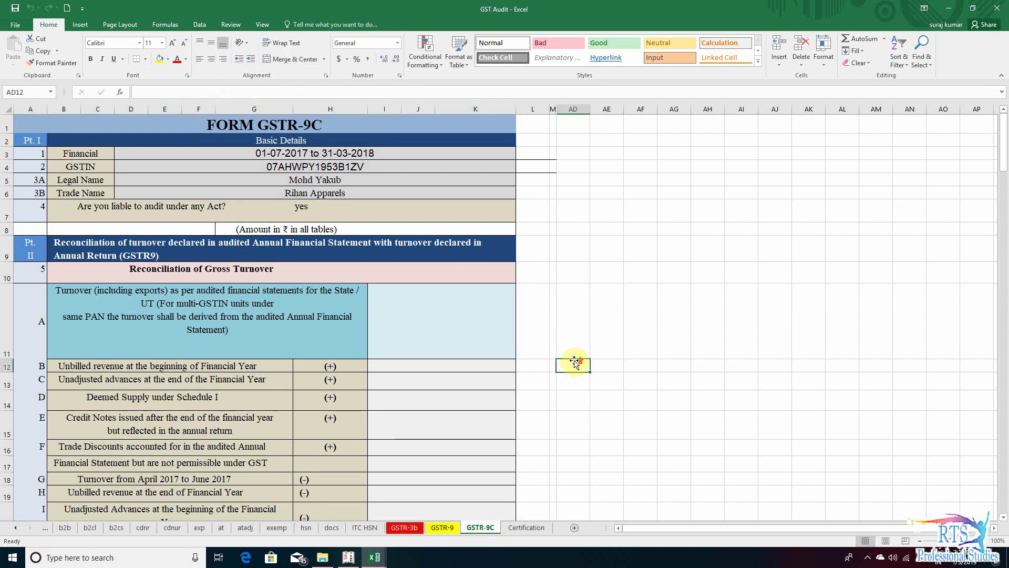
pyautogui.click(135, 169)
pyautogui.click(122, 151)
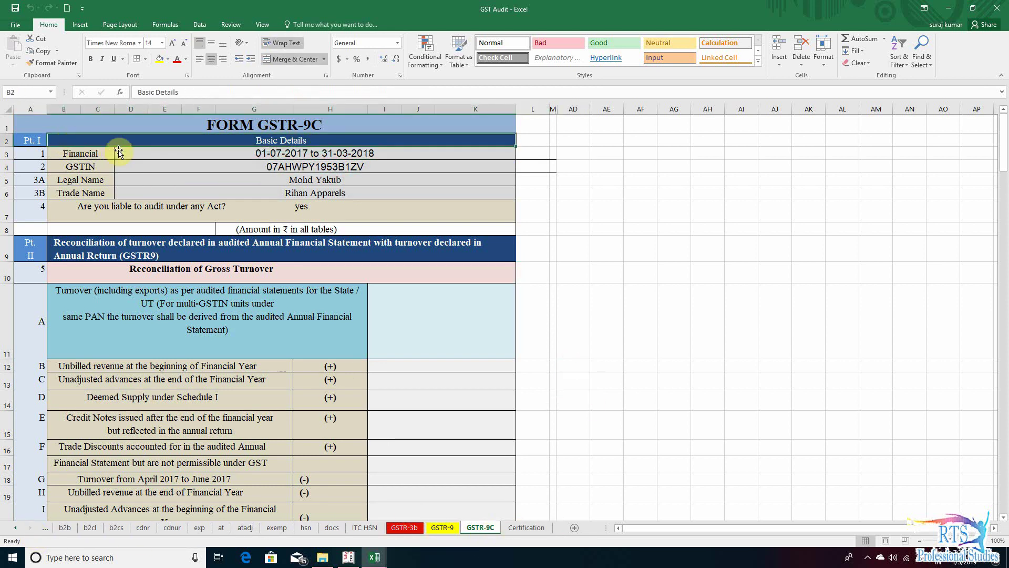
# - Examine the Part II heading and the Reconciliation of Gross Turnover section of the GSTR-9C form
pyautogui.click(343, 192)
pyautogui.click(267, 258)
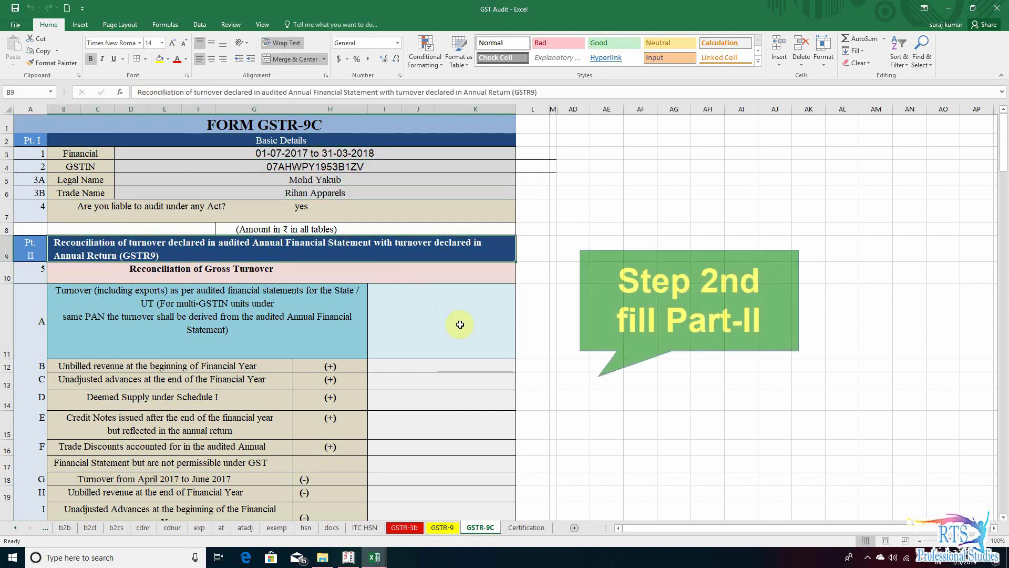
pyautogui.click(541, 297)
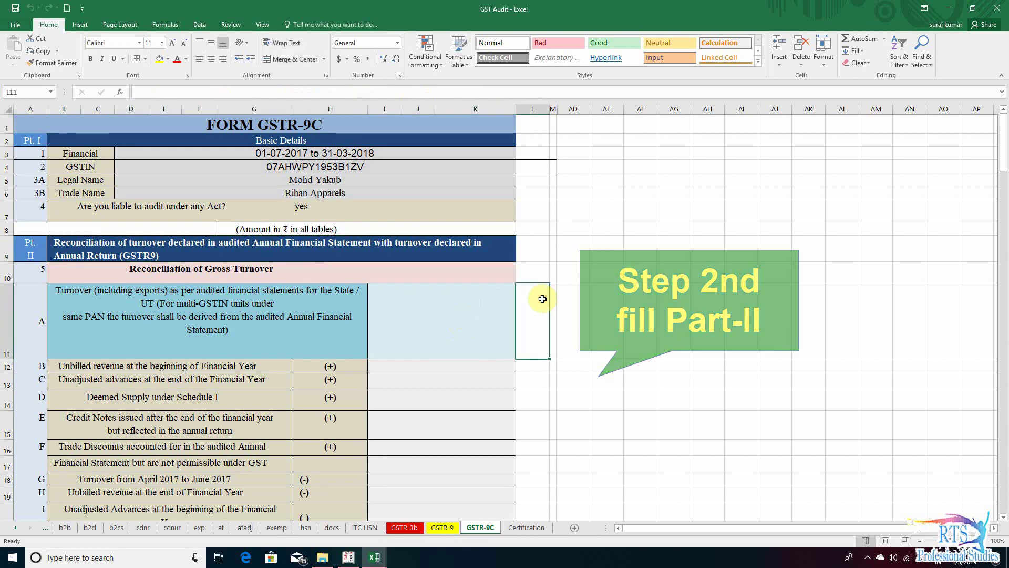
pyautogui.click(456, 313)
pyautogui.click(480, 267)
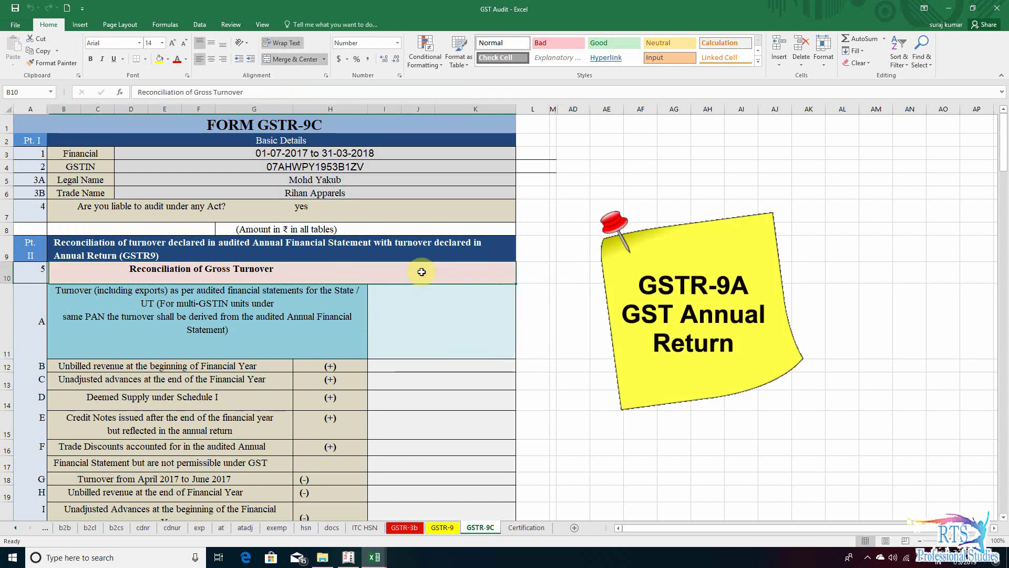
pyautogui.click(606, 300)
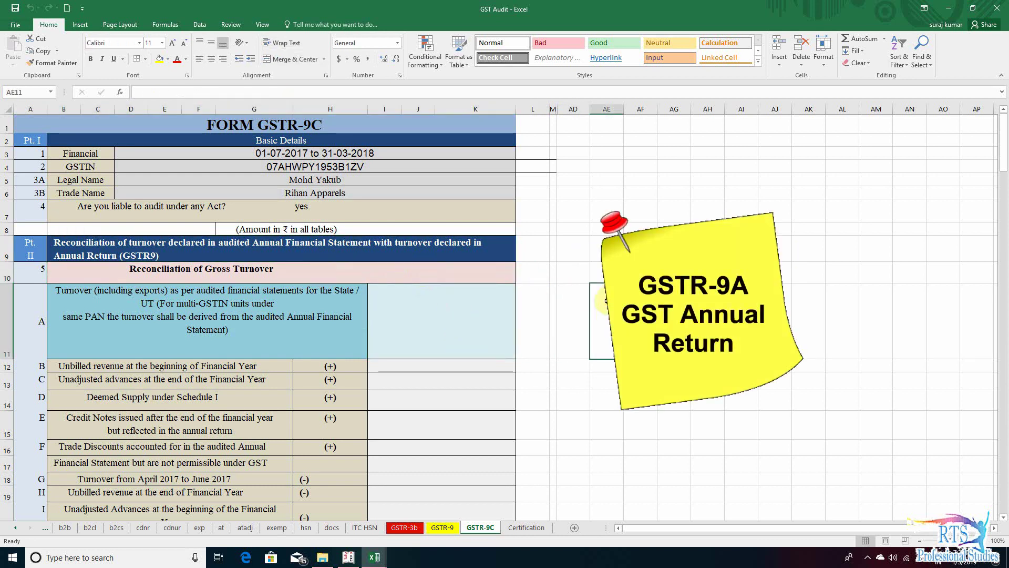
pyautogui.click(640, 320)
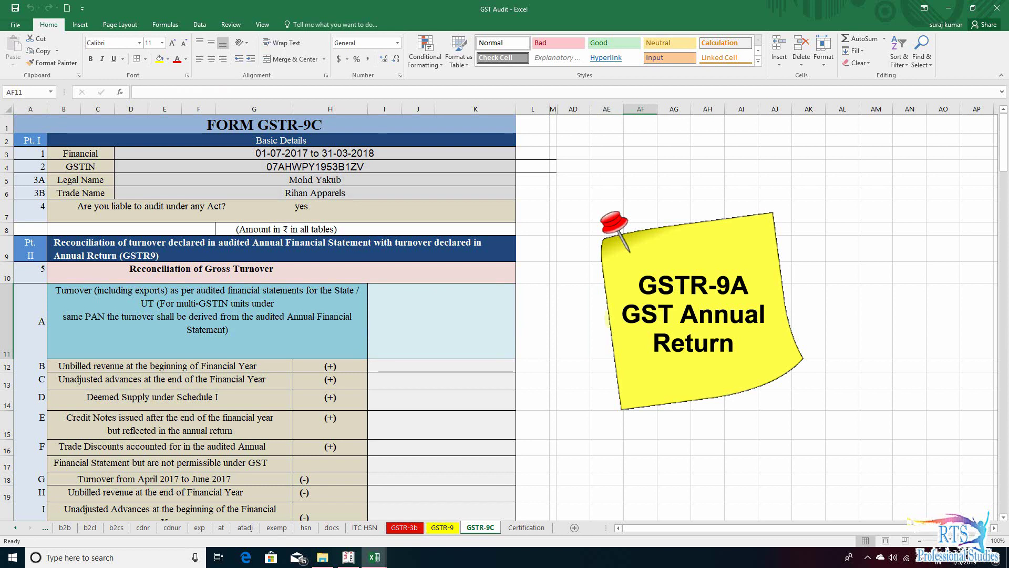
pyautogui.moveTo(605, 320); pyautogui.dragTo(864, 313)
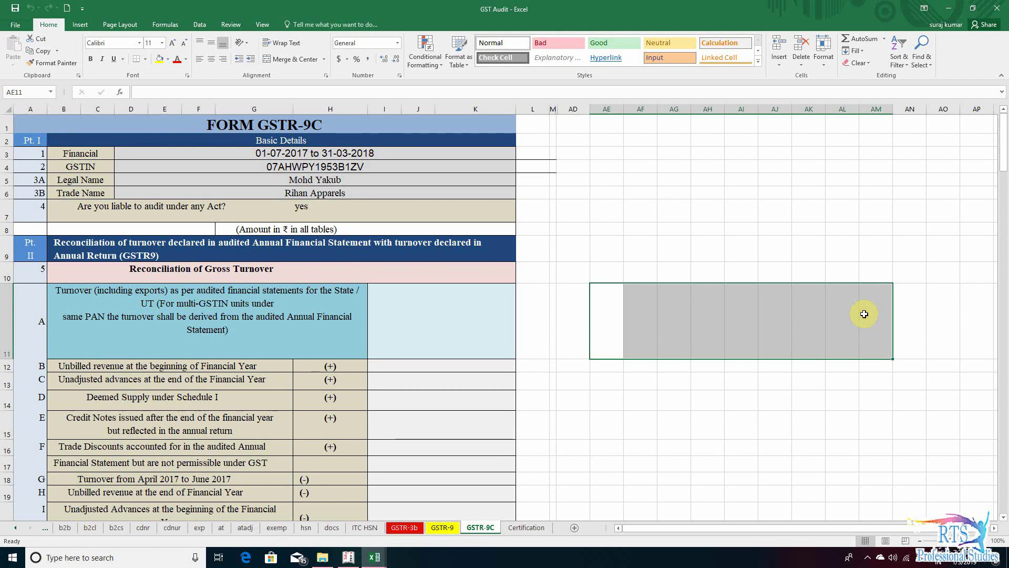
pyautogui.click(433, 354)
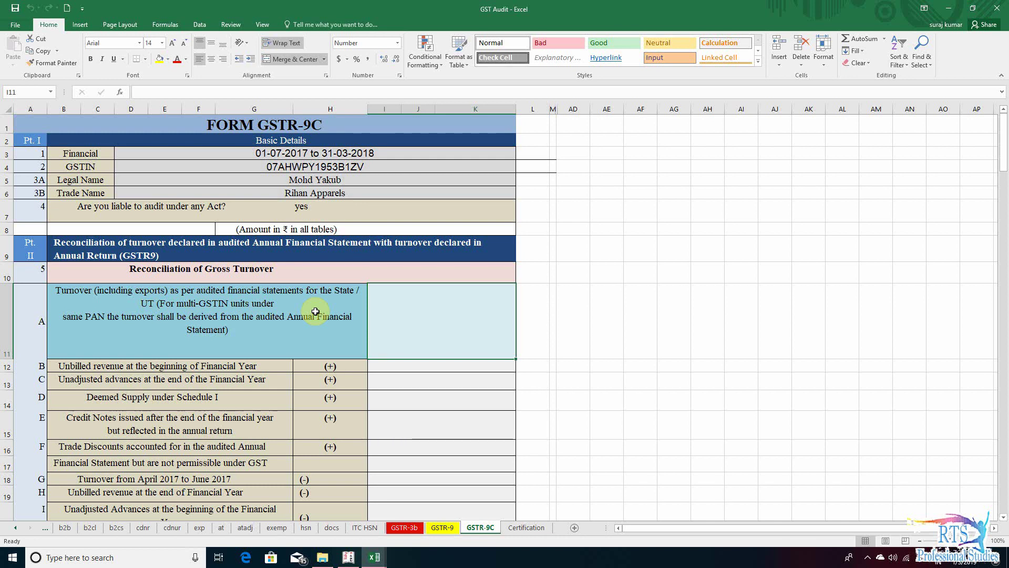
pyautogui.click(103, 252)
pyautogui.click(121, 290)
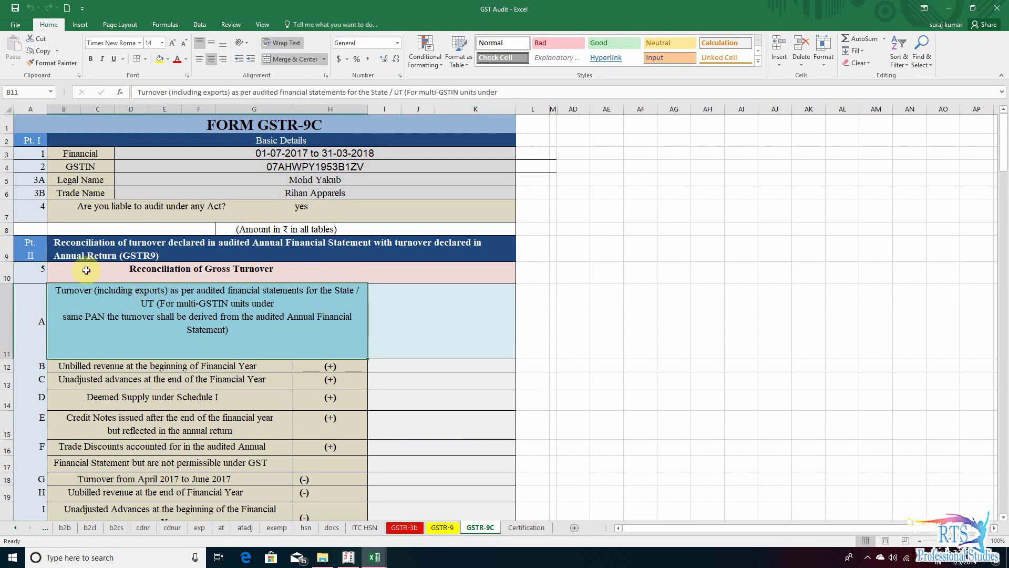
pyautogui.click(87, 270)
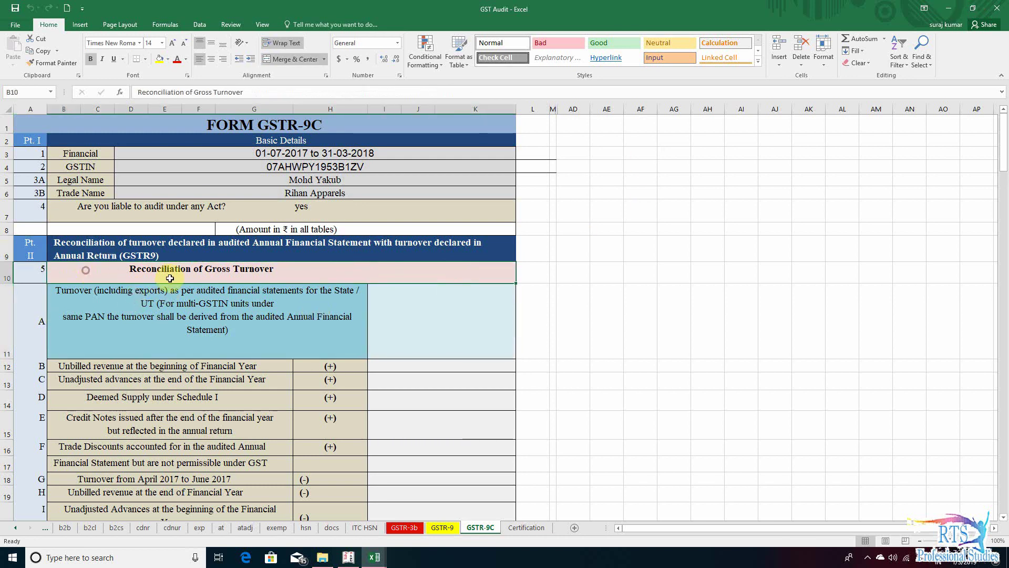
# - Examine the row A description, turnover as per audited financial statements, together with its amount cell
pyautogui.click(433, 326)
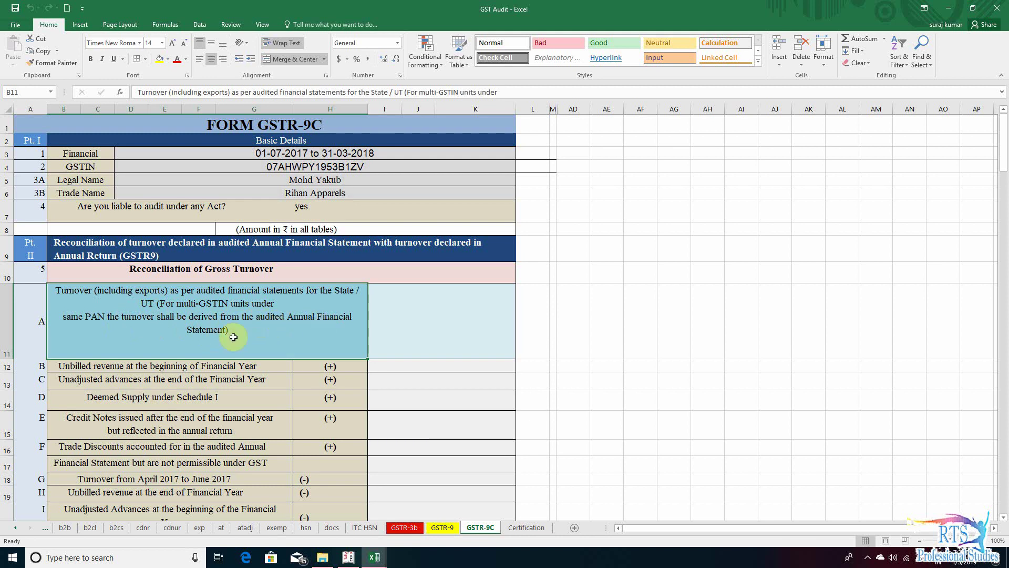
pyautogui.click(444, 333)
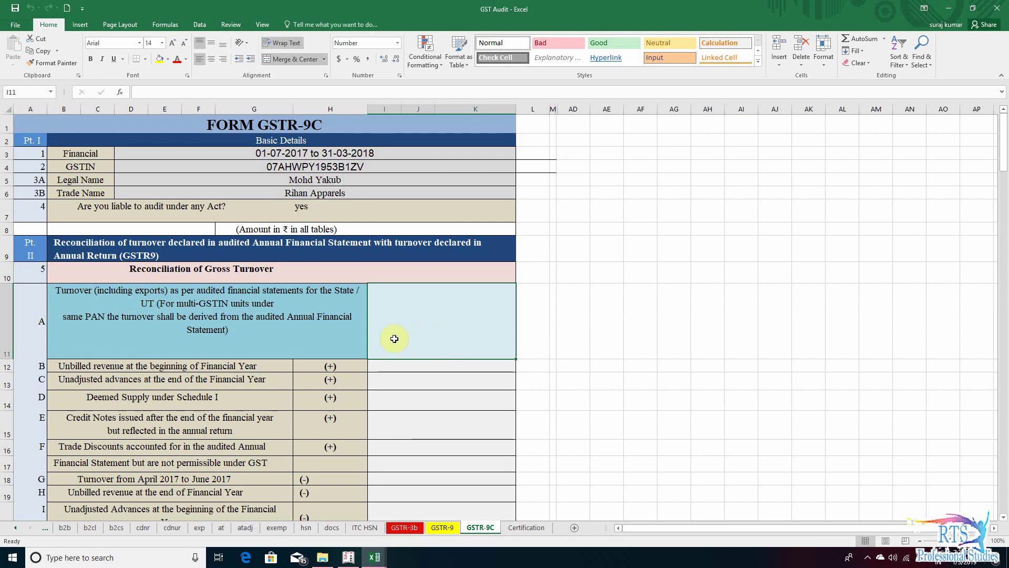
pyautogui.click(314, 326)
pyautogui.click(488, 330)
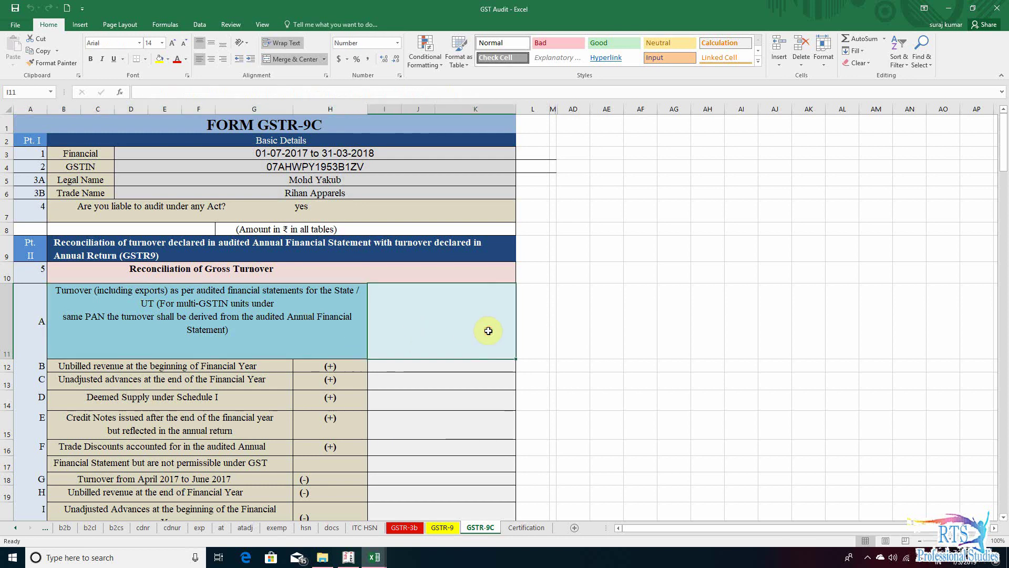
pyautogui.click(535, 324)
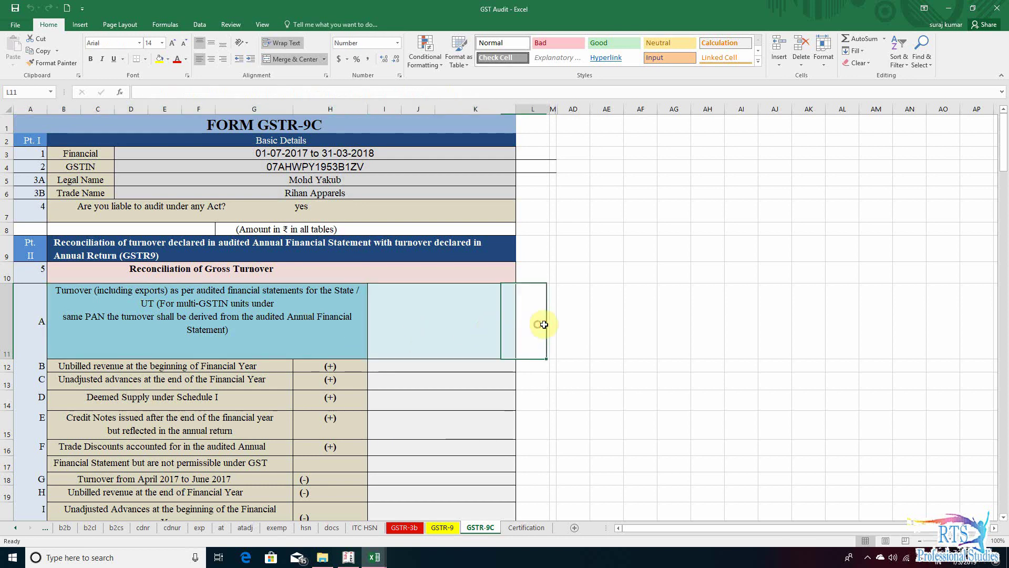
pyautogui.click(581, 322)
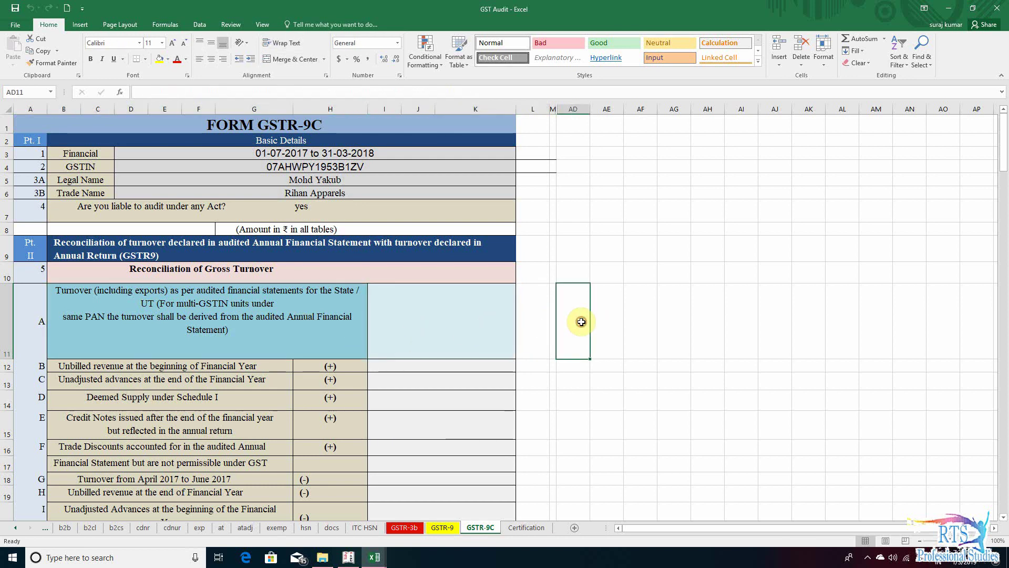
pyautogui.click(452, 327)
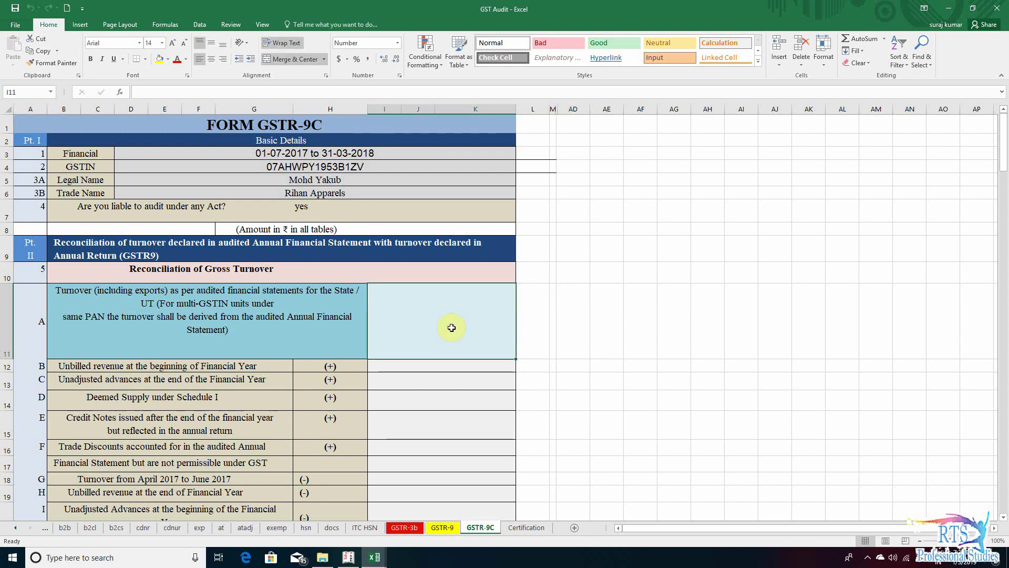
pyautogui.click(347, 321)
pyautogui.click(427, 318)
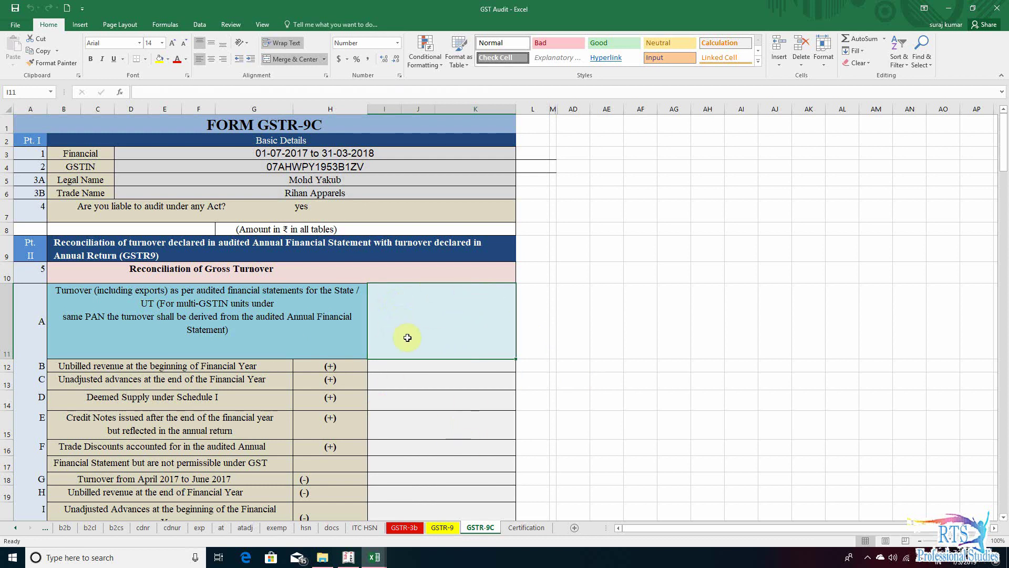
# - Switch to Tally.ERP 9, set the period from 1-4-2017 to 31-3-2018, and open the Profit & Loss account
pyautogui.hotkey('alt', 'Tab')
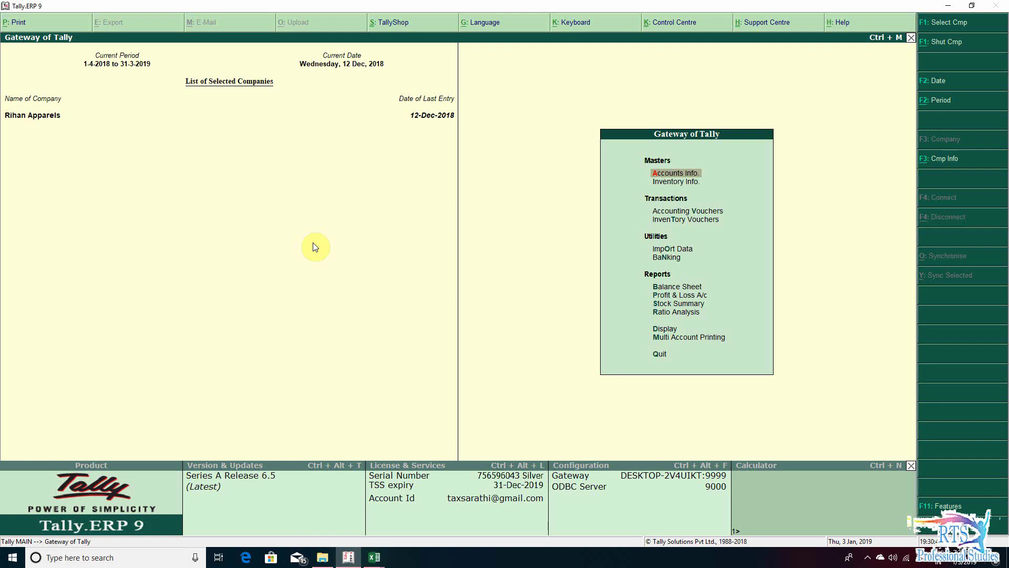
pyautogui.press('Down')
pyautogui.press('Up')
pyautogui.press('Up')
pyautogui.hotkey('alt', 'F2')
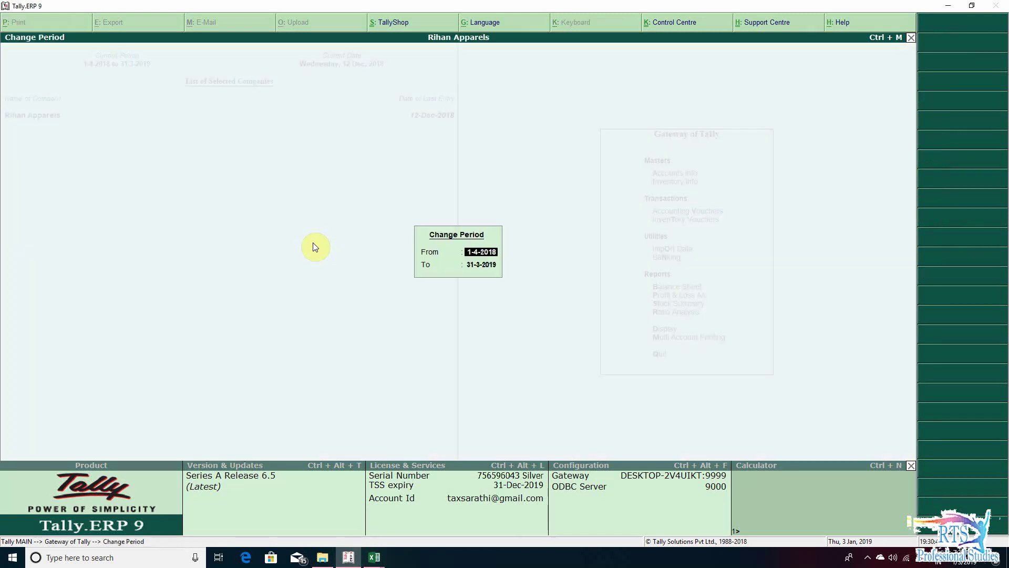
pyautogui.write('1-4')
pyautogui.press('BackSpace')
pyautogui.press('BackSpace')
pyautogui.press('BackSpace')
pyautogui.press('BackSpace')
pyautogui.write('1-4-2017')
pyautogui.press('Return')
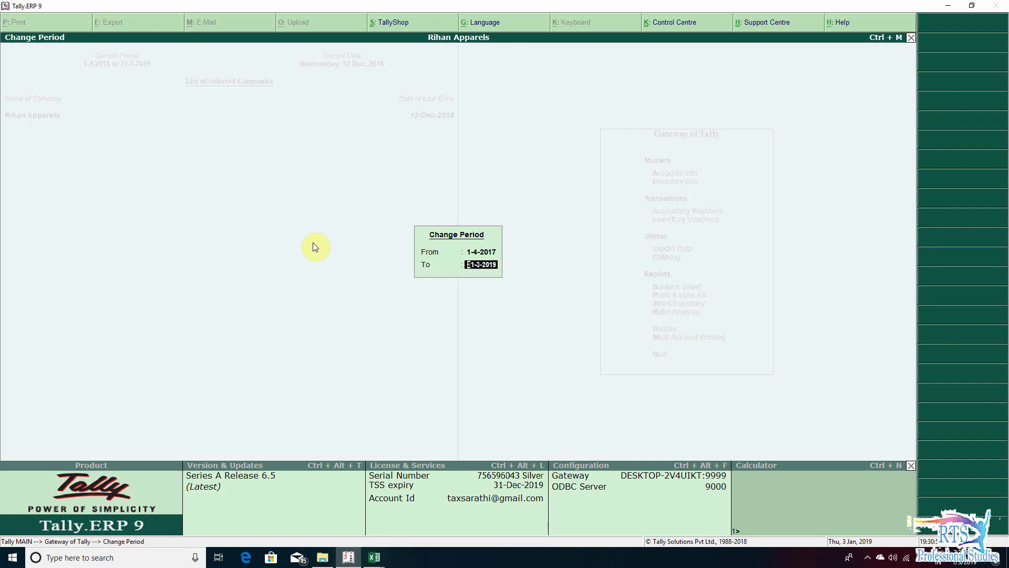
pyautogui.write('31-3-2018')
pyautogui.press('Return')
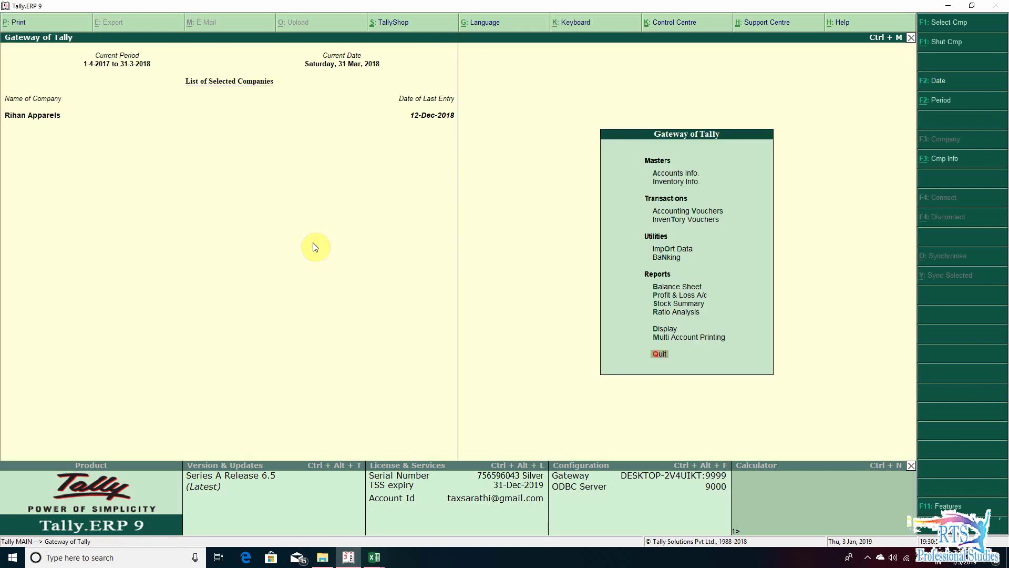
pyautogui.press('p')
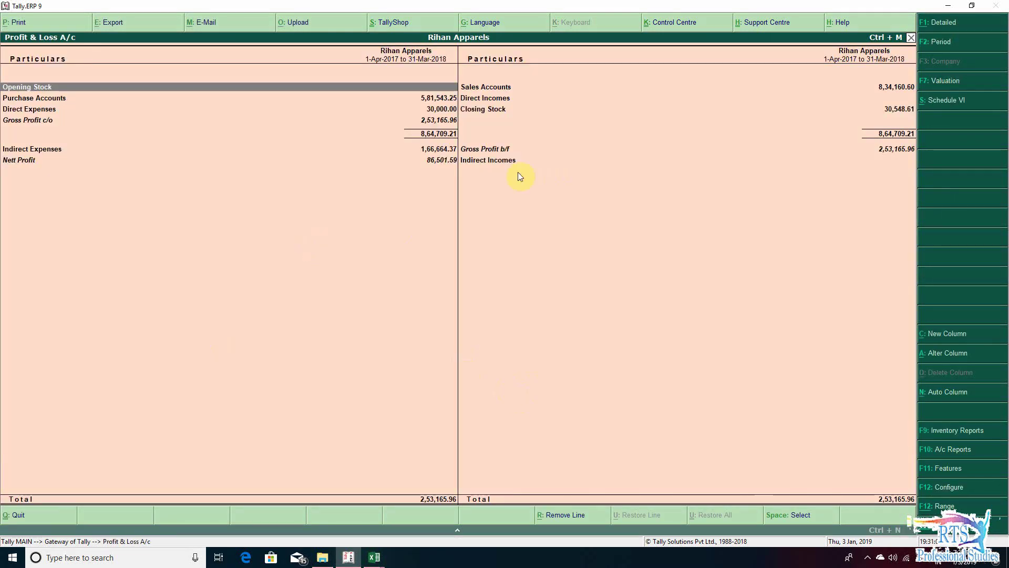
# - Switch back to Excel and close the separate GSTR-9C workbook, leaving the GST Audit workbook open
pyautogui.click(377, 558)
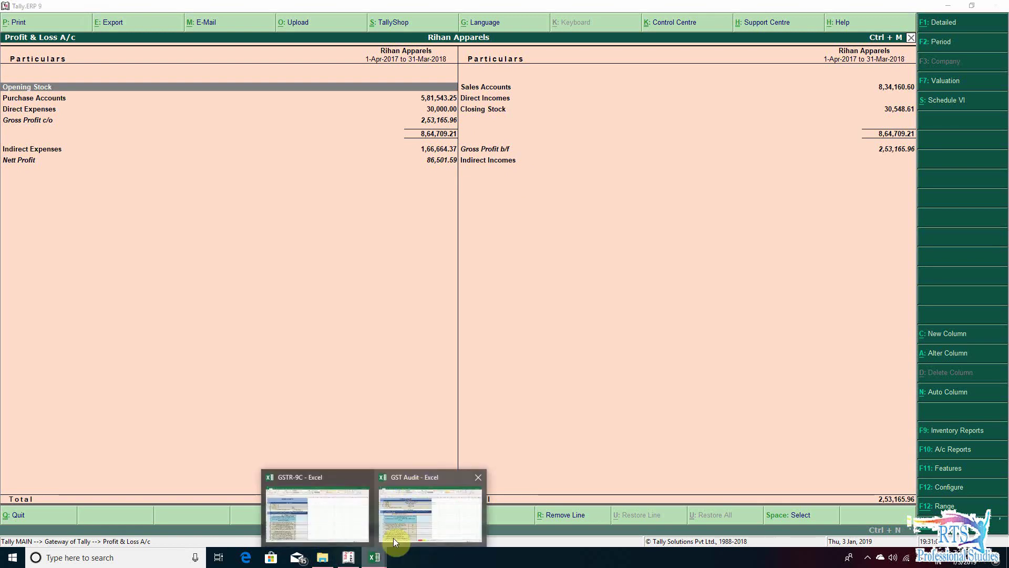
pyautogui.click(415, 512)
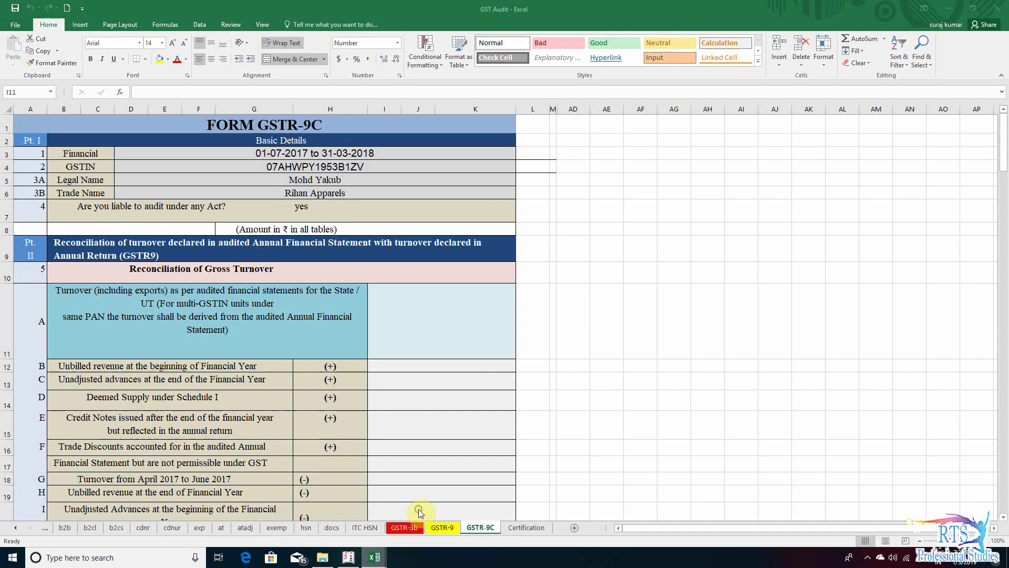
pyautogui.click(374, 557)
pyautogui.click(322, 517)
pyautogui.click(997, 9)
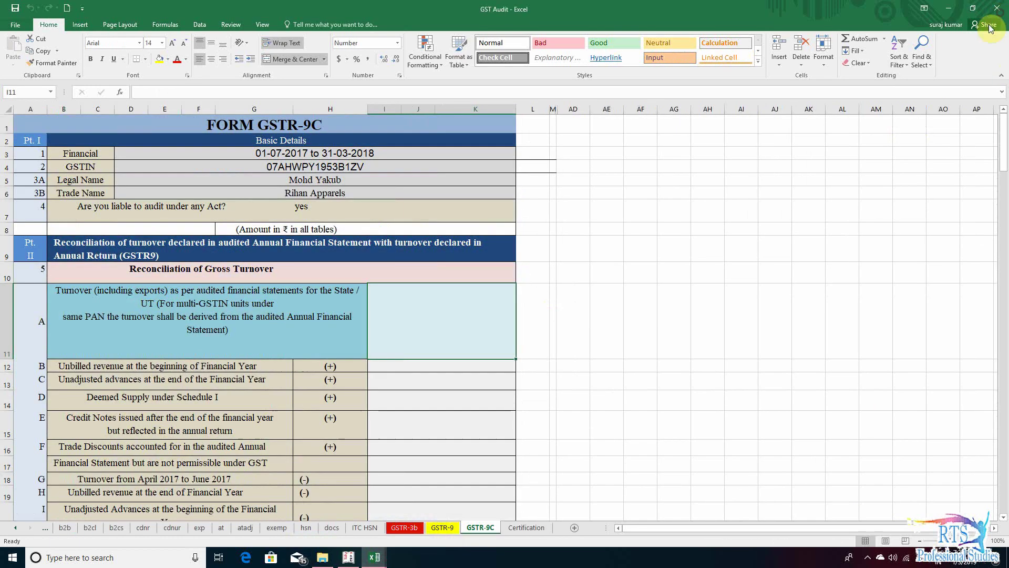
# - Check the row A turnover description again and select its amount cell on the GSTR-9C sheet
pyautogui.press('Left')
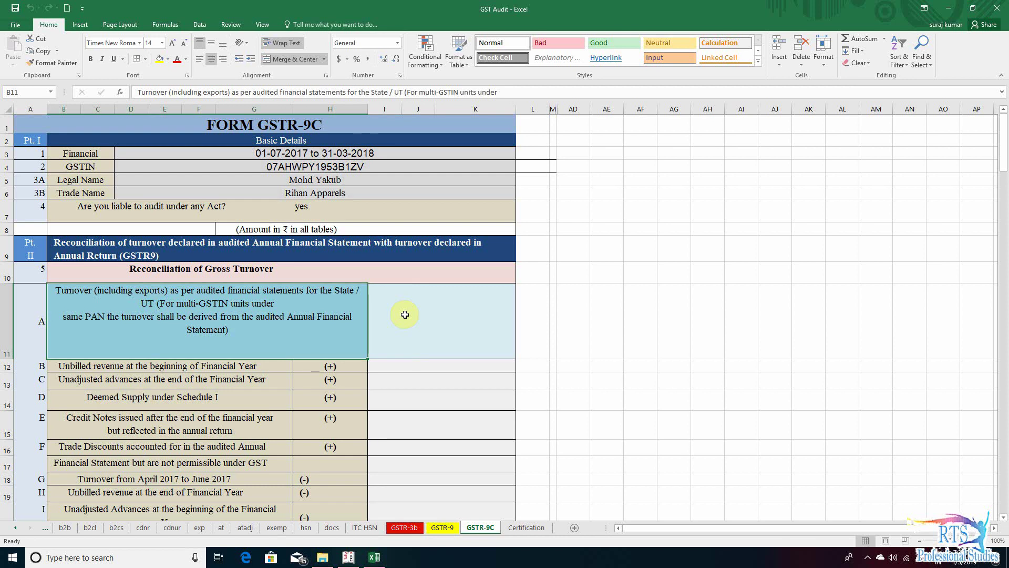
pyautogui.click(404, 314)
pyautogui.click(303, 316)
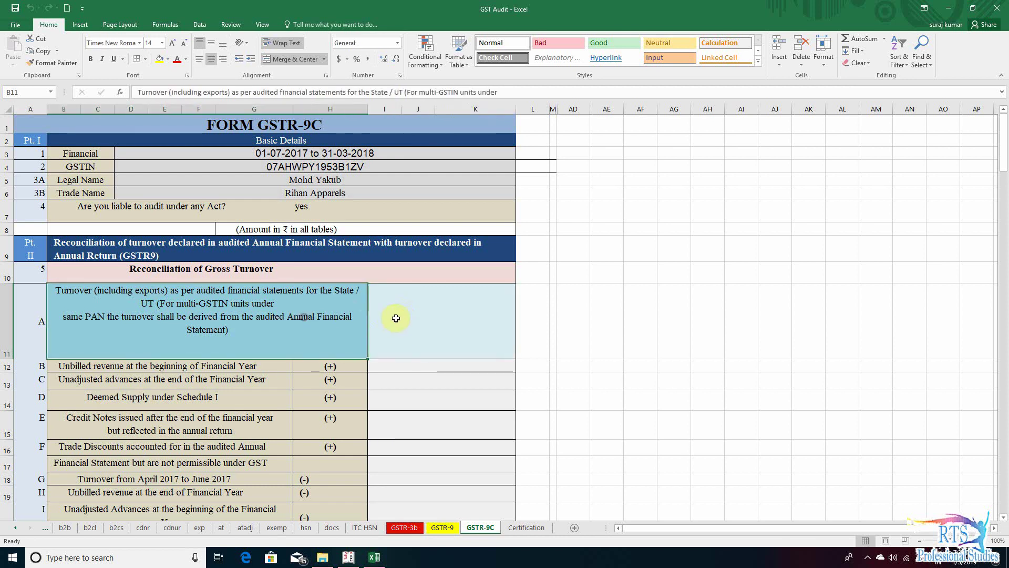
pyautogui.click(395, 318)
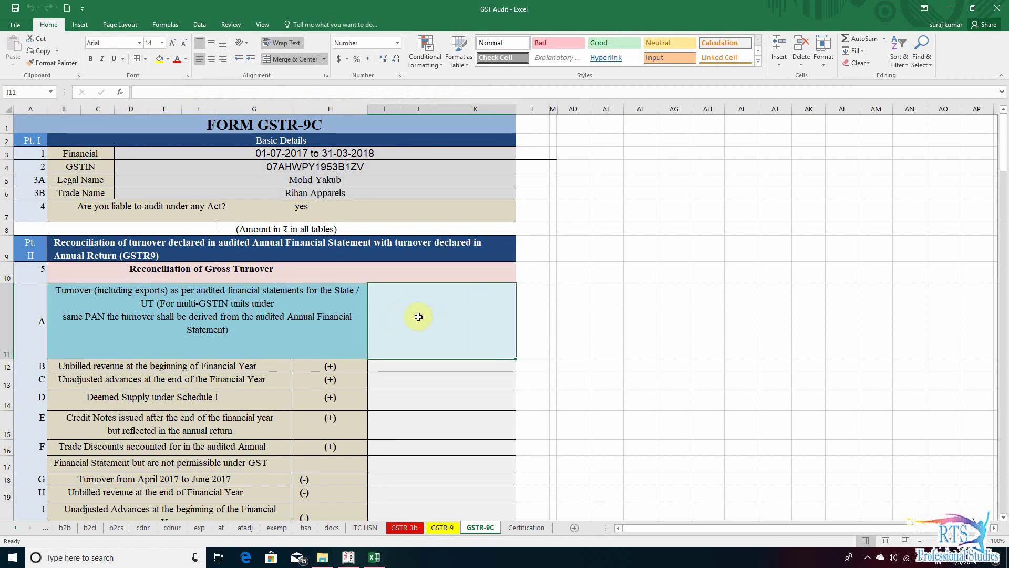
pyautogui.press('Return')
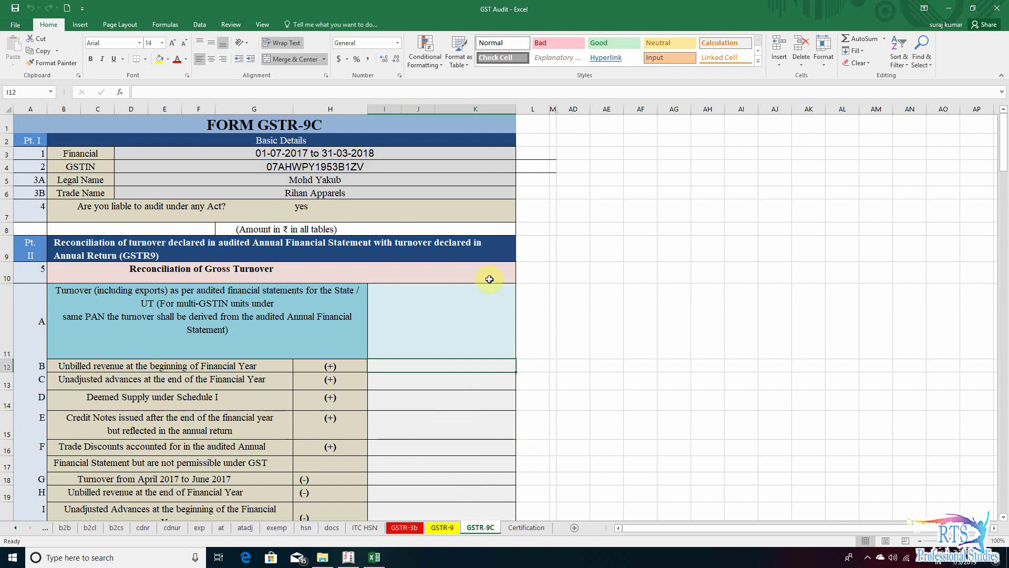
pyautogui.click(426, 336)
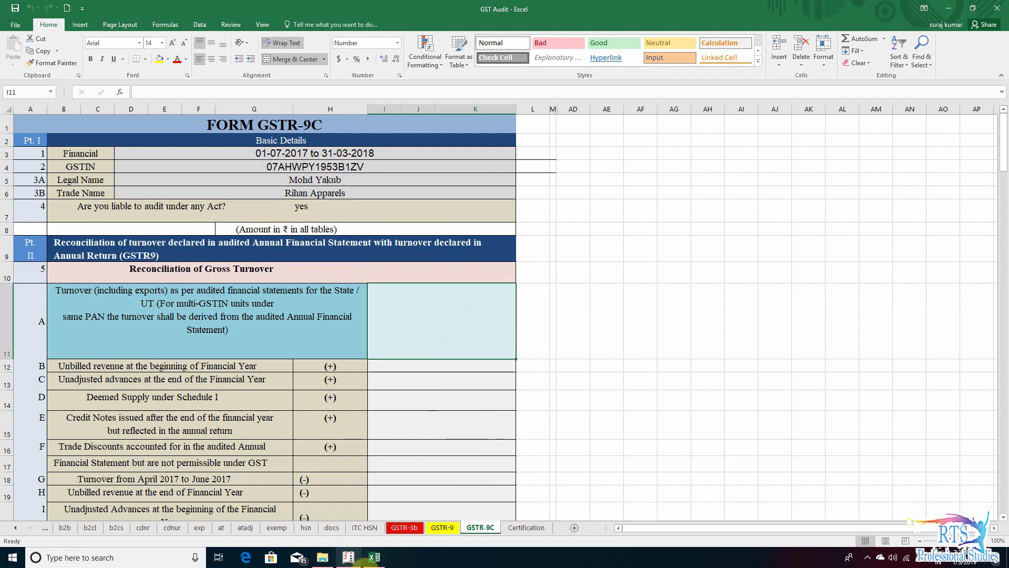
# - Return to Tally.ERP 9 and expand the Profit & Loss account to its detailed view
pyautogui.click(348, 556)
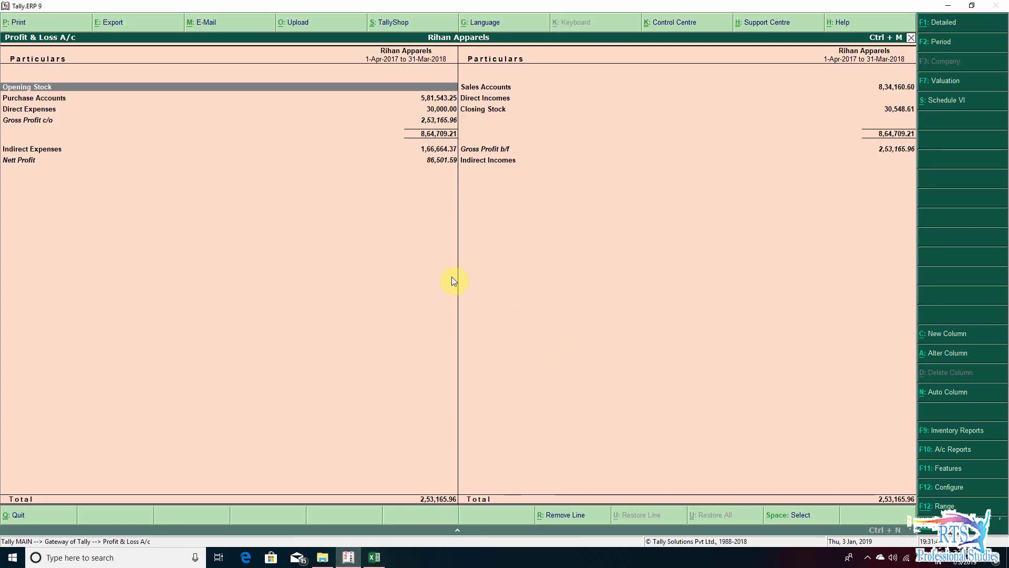
pyautogui.press('Right')
pyautogui.press('Down')
pyautogui.press('Up')
pyautogui.press('Up')
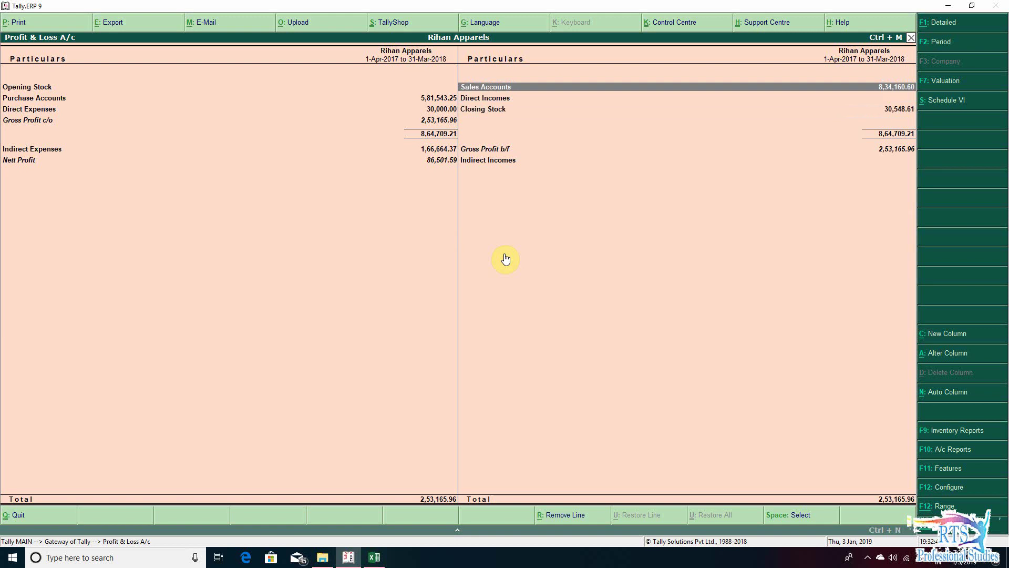
pyautogui.hotkey('alt', 'F1')
pyautogui.press('Down')
pyautogui.press('Down')
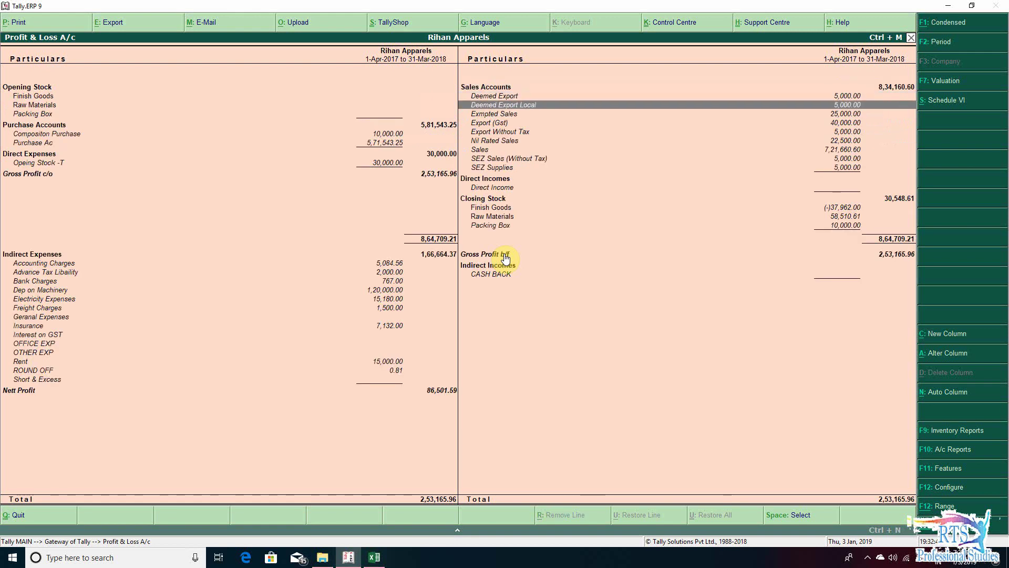
# - Review the individual ledgers under Sales Accounts and Direct Incomes in the detailed Profit & Loss account
pyautogui.press('Up')
pyautogui.press('Up')
pyautogui.press('Down')
pyautogui.press('Down')
pyautogui.press('Down')
pyautogui.press('Down')
pyautogui.press('Down')
pyautogui.press('Down')
pyautogui.press('Down')
pyautogui.press('Down')
pyautogui.press('Down')
pyautogui.press('Down')
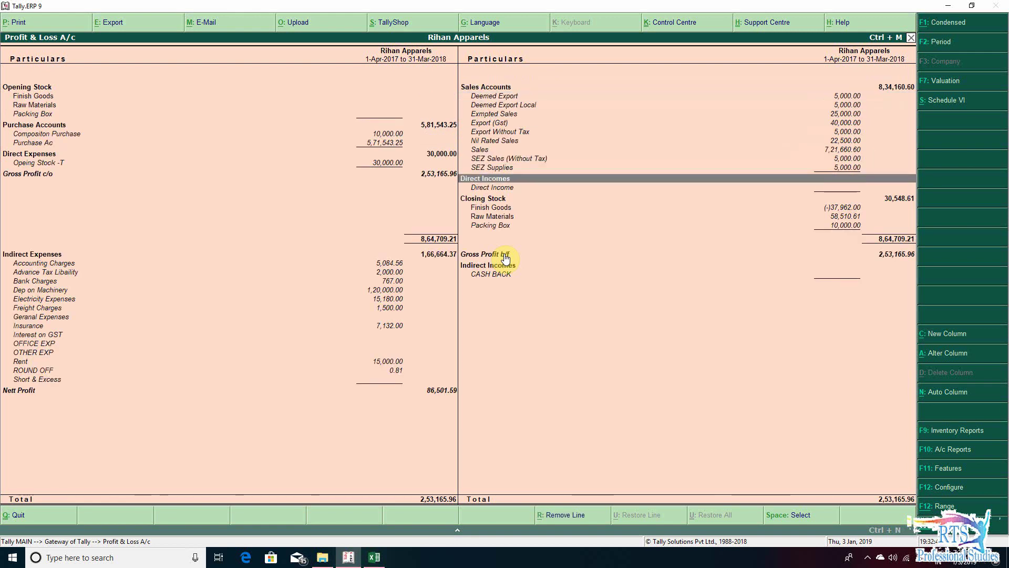
pyautogui.press('Down')
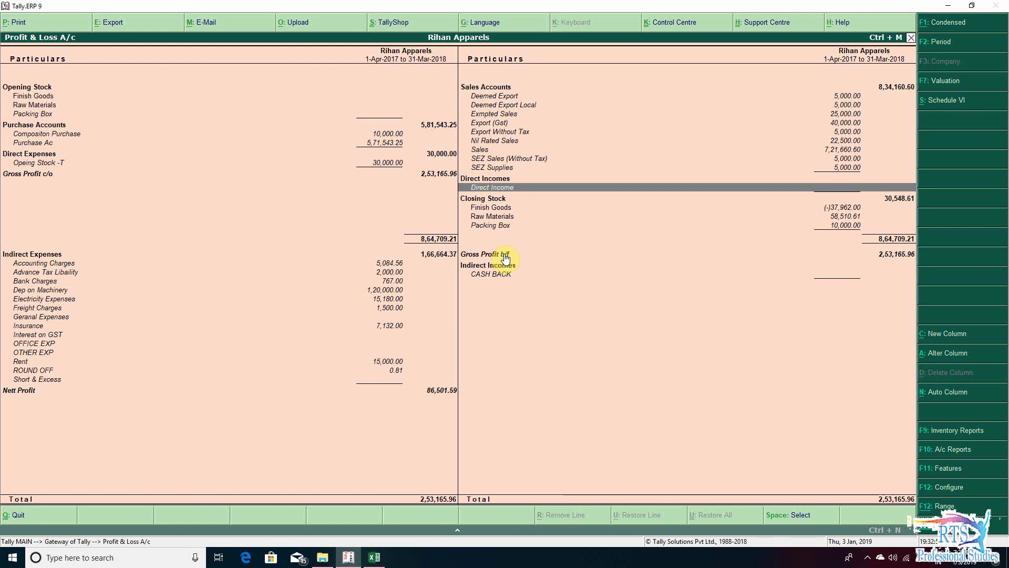
pyautogui.press('Up')
pyautogui.press('Up')
pyautogui.press('Up')
pyautogui.press('Up')
pyautogui.press('Up')
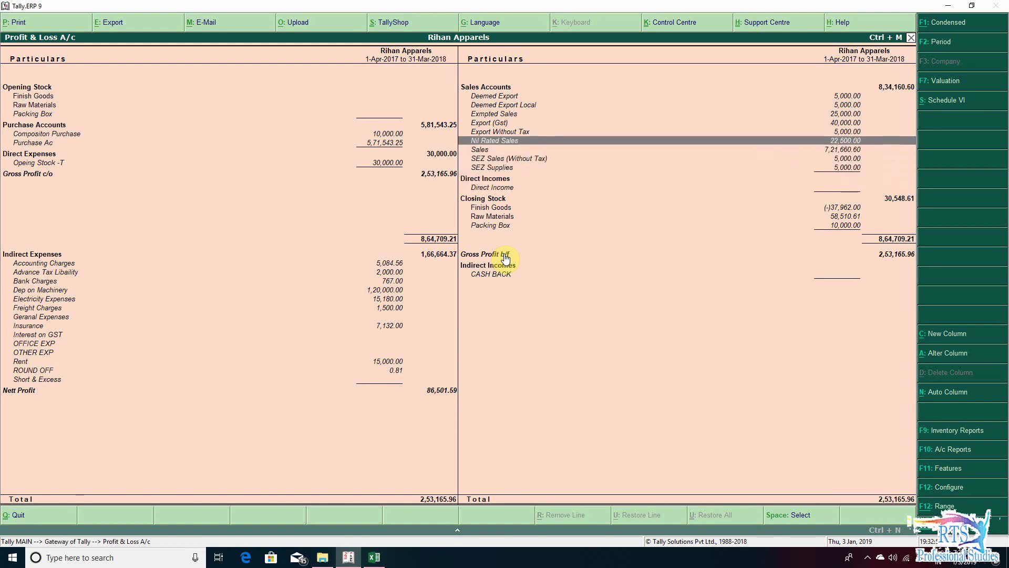
# - Recheck the Profit & Loss income entries from Indirect Incomes up to the Deemed Export ledger under Sales Accounts
pyautogui.press('Down')
pyautogui.press('Down')
pyautogui.press('Down')
pyautogui.press('Down')
pyautogui.press('Up')
pyautogui.press('Up')
pyautogui.press('Up')
pyautogui.press('Up')
pyautogui.press('Up')
pyautogui.press('Up')
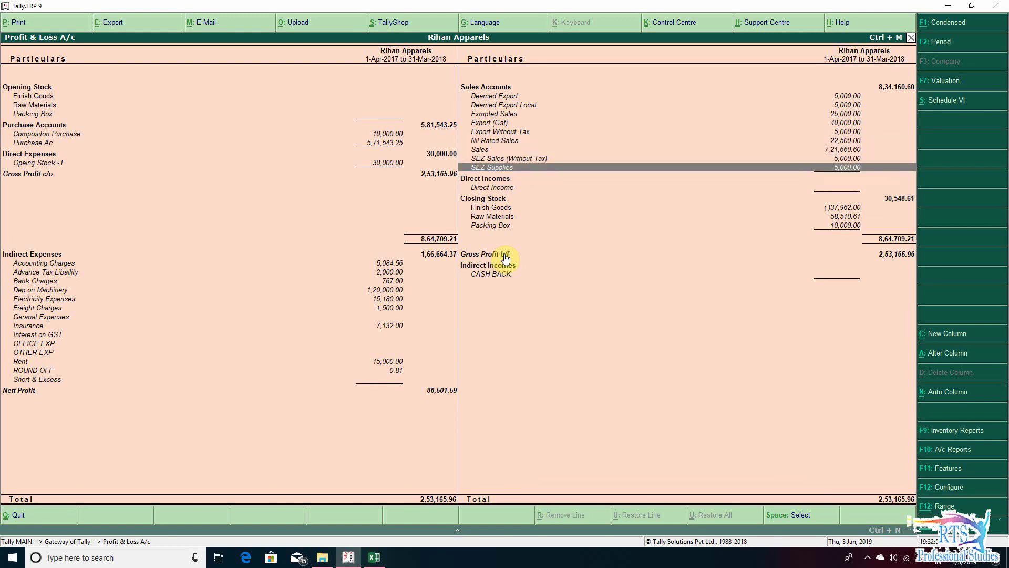
pyautogui.press('Up')
pyautogui.press('Up')
pyautogui.press('Up')
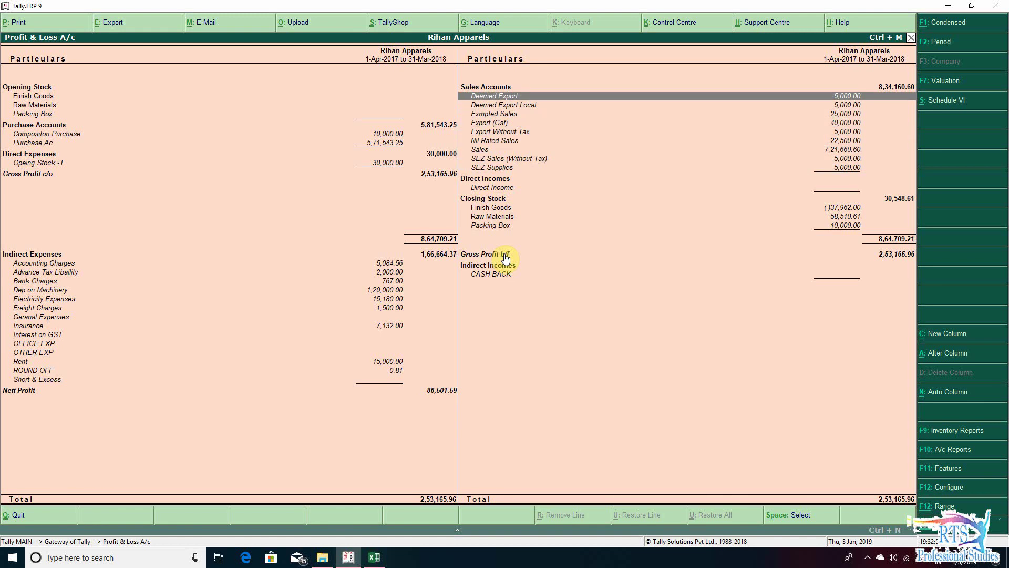
# - Return to the GST Audit workbook in Excel and enter 834160.60 as the row A turnover on the GSTR-9C sheet
pyautogui.hotkey('alt', 'Tab')
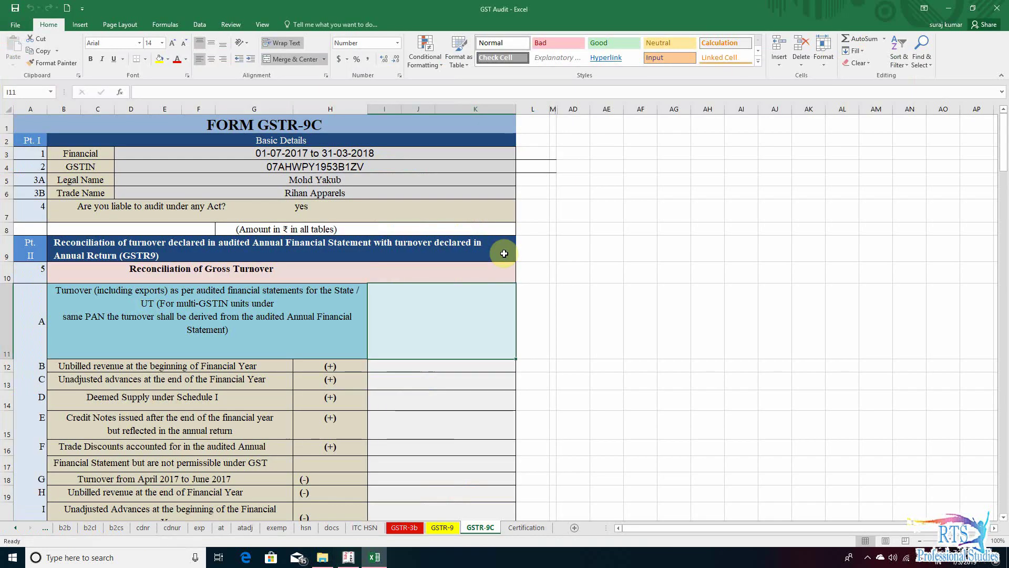
pyautogui.write('834')
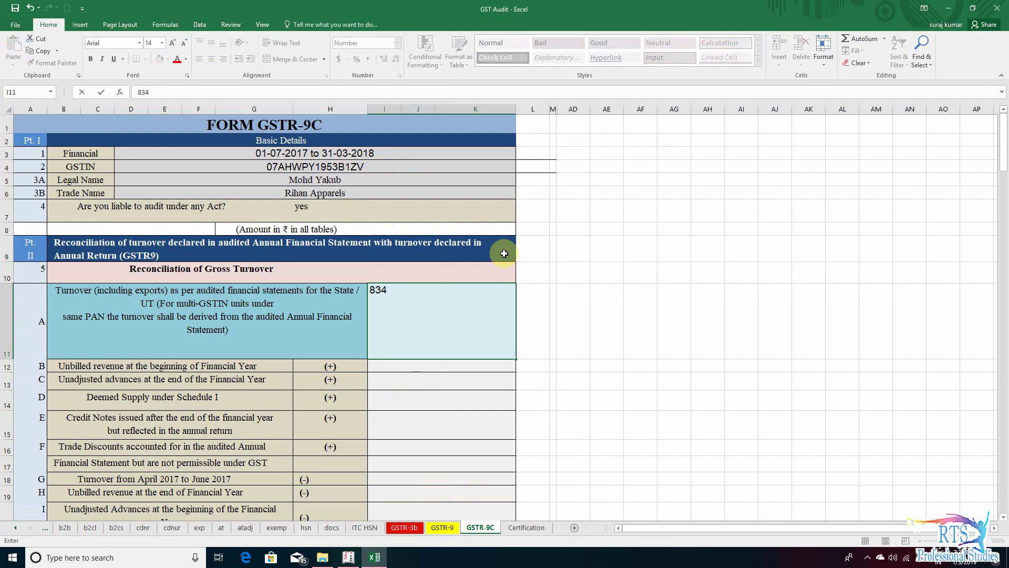
pyautogui.write('160.60')
pyautogui.press('Return')
# - Check the descriptions of rows B and C and select the amount cell for row B, unbilled revenue at the beginning of the year
pyautogui.scroll(-3, 323, 295)
pyautogui.click(237, 263)
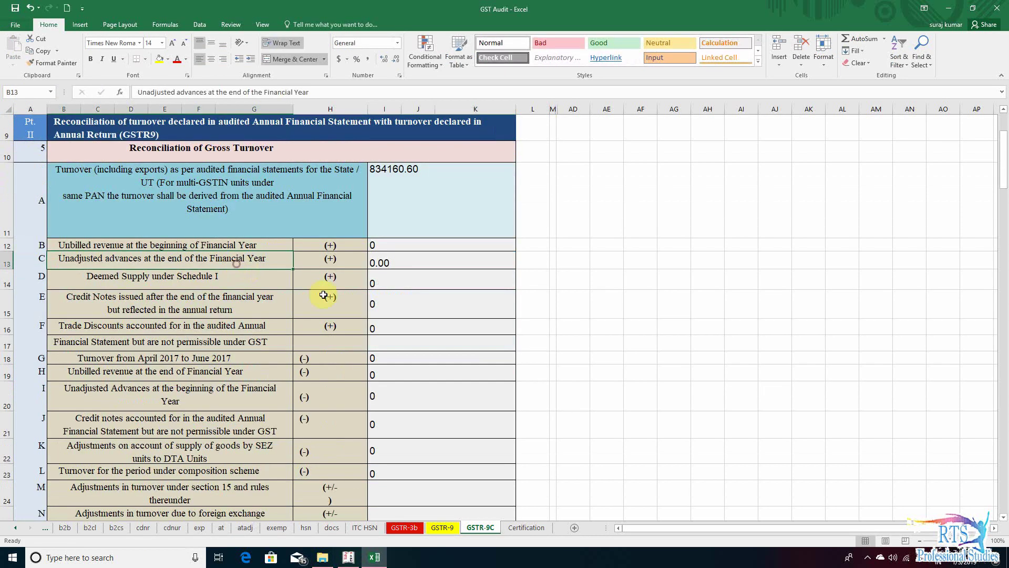
pyautogui.click(53, 245)
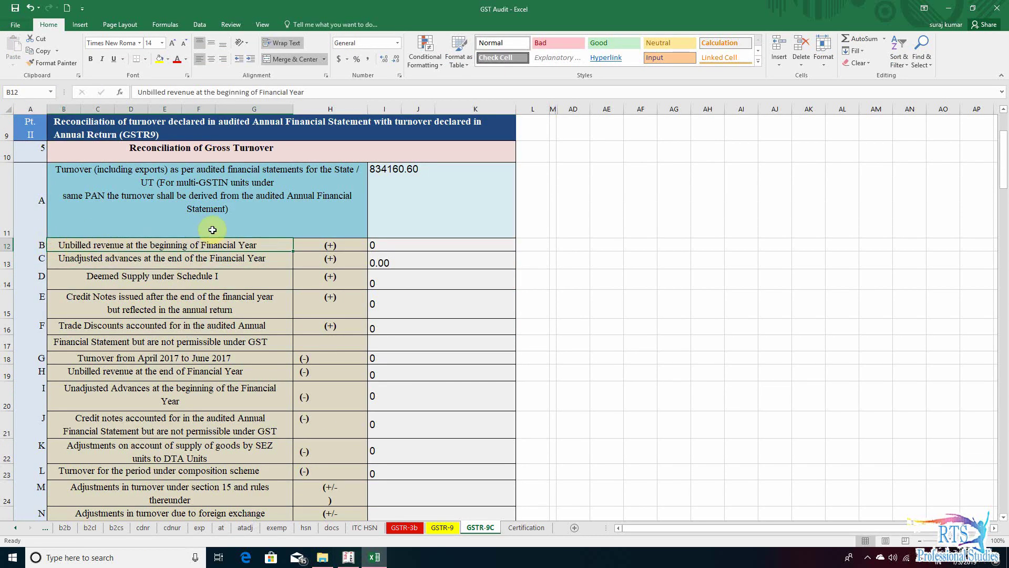
pyautogui.click(401, 246)
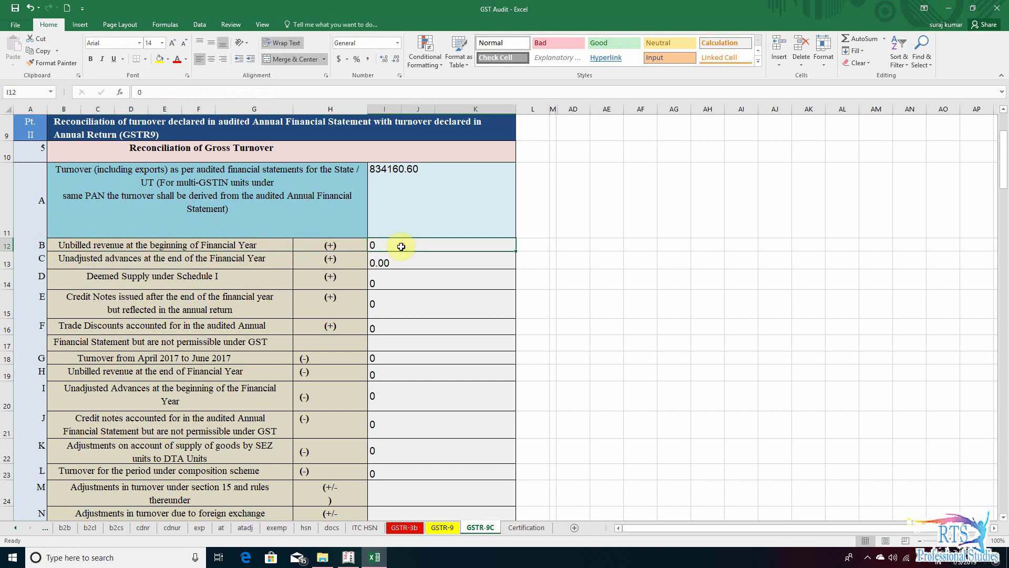
pyautogui.press('Tab')
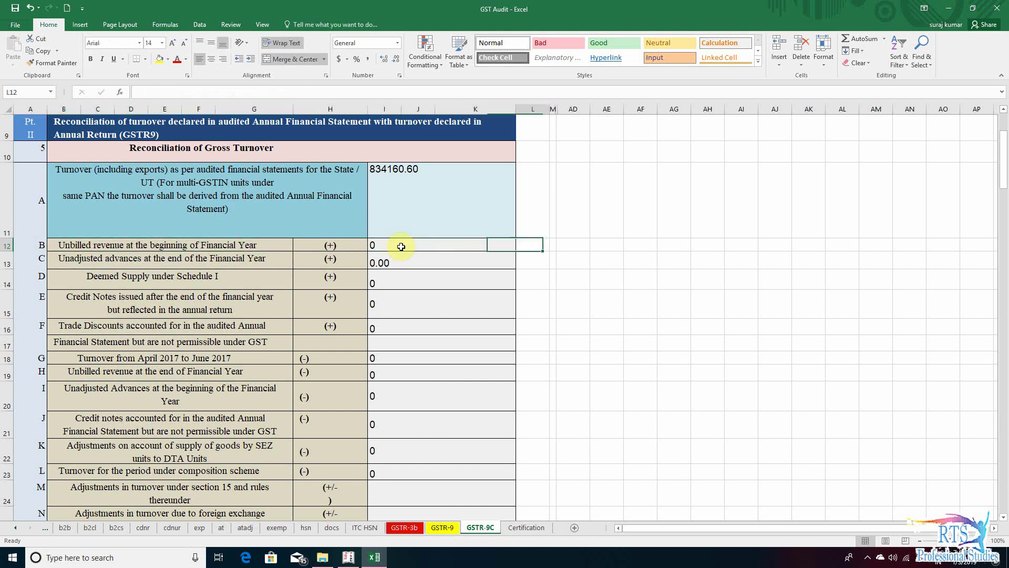
pyautogui.click(401, 247)
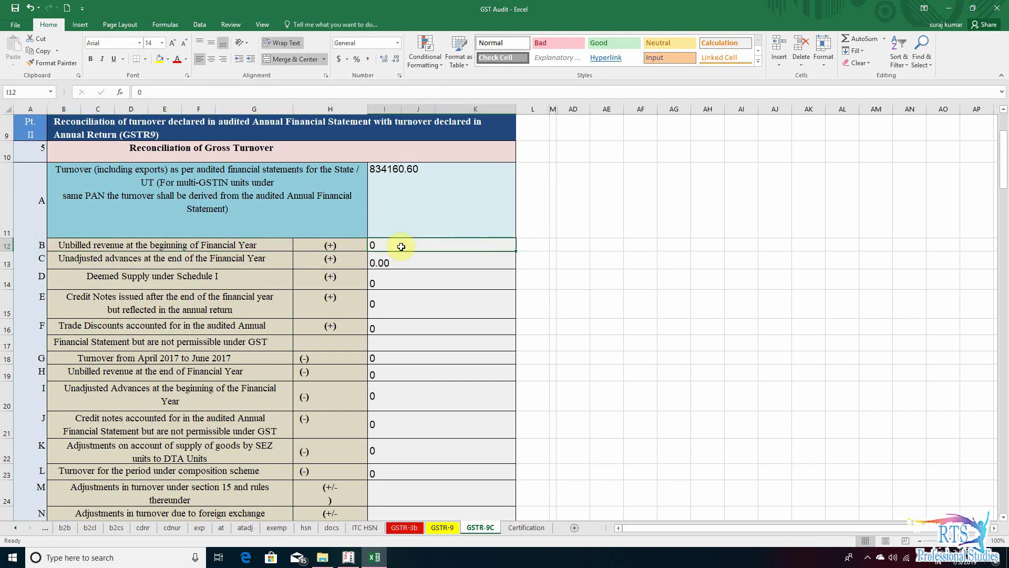
pyautogui.hotkey('ctrl', 'c')
# - Switch to Tally.ERP 9, leave the Profit & Loss account and open the Balance Sheet in its detailed view
pyautogui.hotkey('alt', 'Tab')
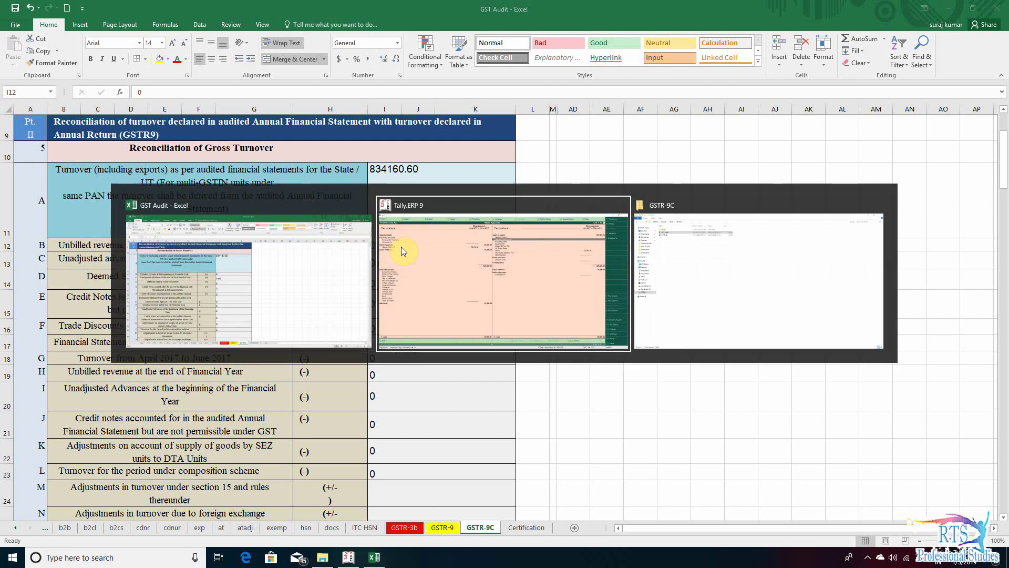
pyautogui.press('Escape')
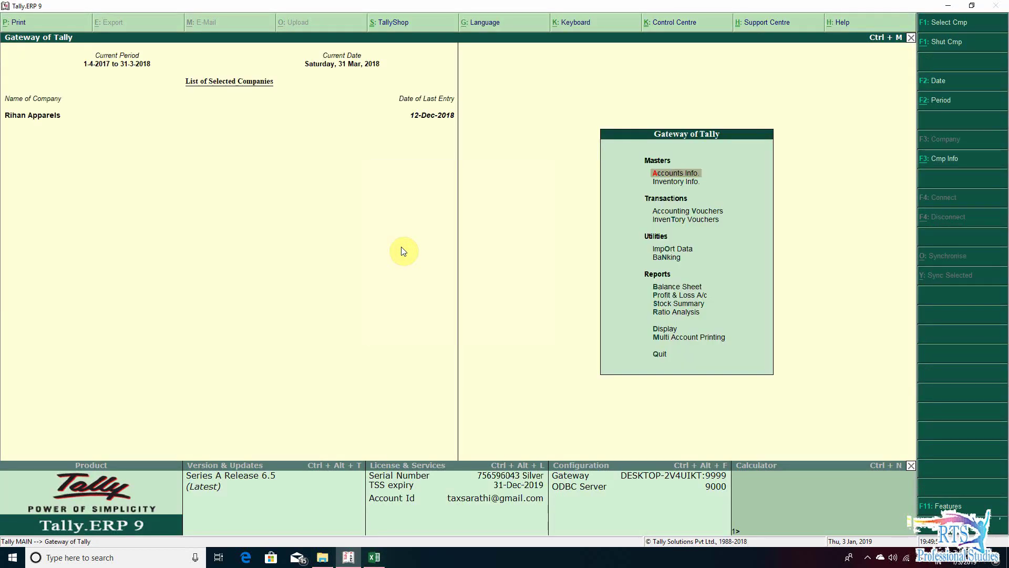
pyautogui.press('b')
pyautogui.hotkey('alt', 'F1')
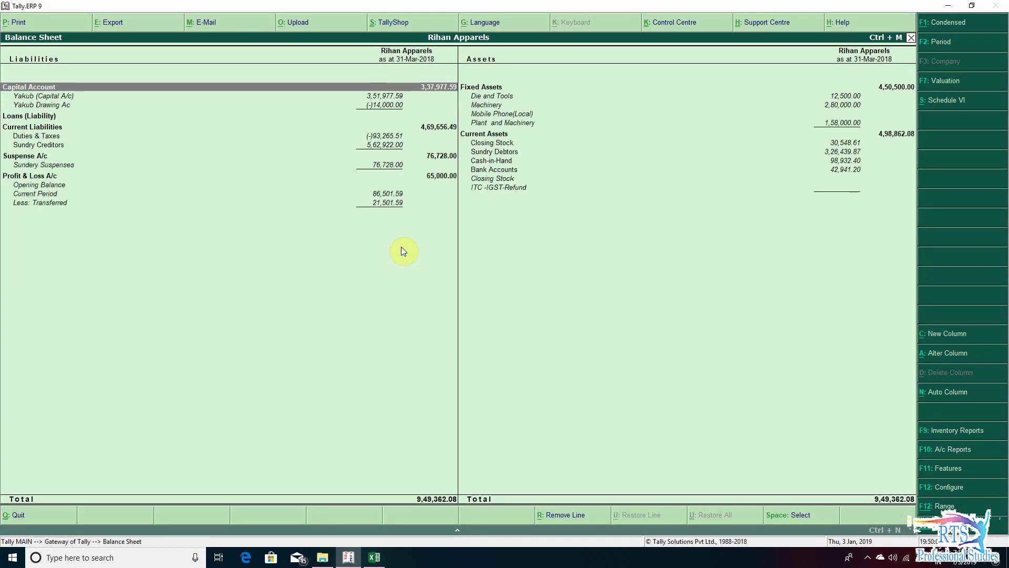
# - Look through the Fixed Assets and Current Assets entries in the Balance Sheet for any unbilled revenue
pyautogui.press('Right')
pyautogui.press('Down')
pyautogui.press('Down')
pyautogui.press('Down')
pyautogui.press('Down')
pyautogui.press('Down')
pyautogui.press('Down')
pyautogui.press('Down')
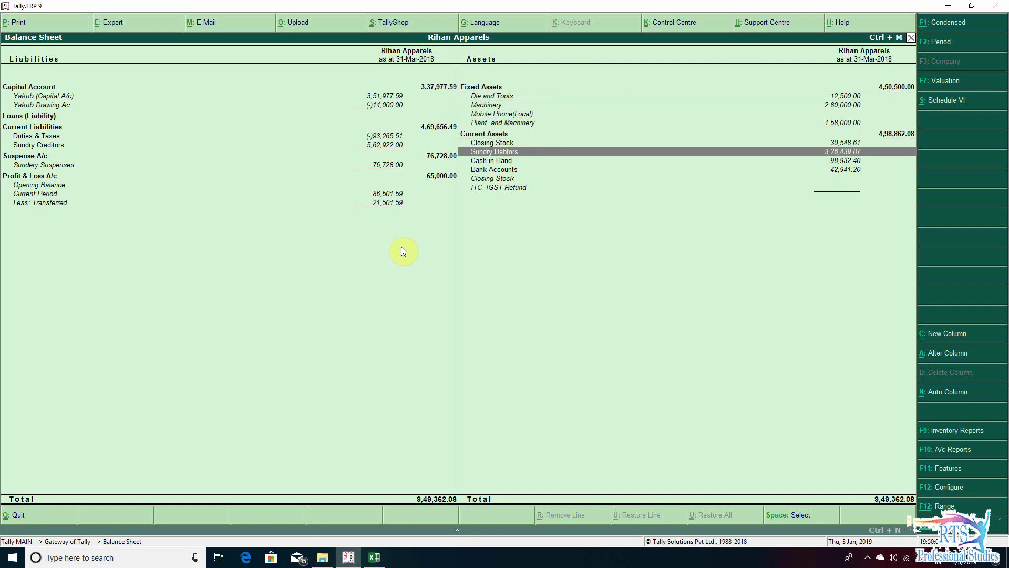
# - Review the liabilities side of the Balance Sheet, from the Capital Account to Sundry Creditors and Suspense A/c
pyautogui.press('Up')
pyautogui.press('Up')
pyautogui.press('Up')
pyautogui.press('Left')
pyautogui.press('Up')
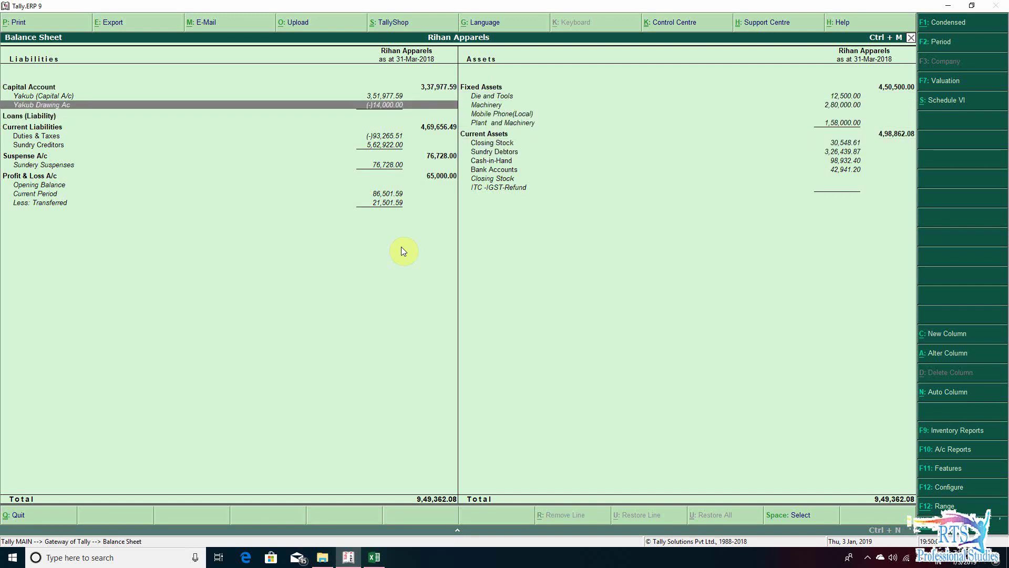
pyautogui.press('Down')
pyautogui.press('Down')
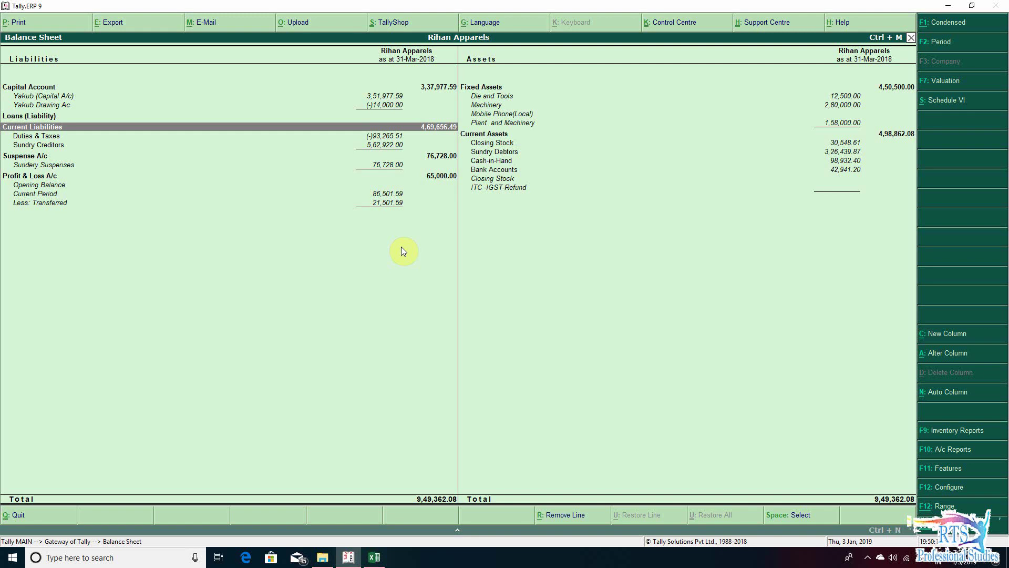
pyautogui.press('Down')
pyautogui.press('Down')
pyautogui.press('Down')
pyautogui.press('Up')
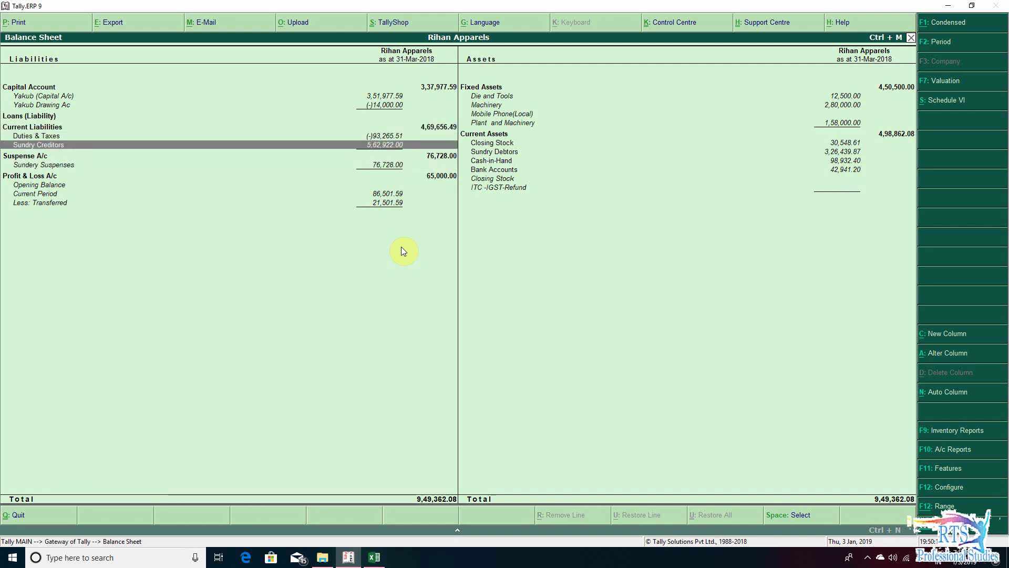
# - Close the Balance Sheet, return to the GSTR-9C sheet in Excel, and check row C's unadjusted advances description and amount cell
pyautogui.press('Escape')
pyautogui.hotkey('alt', 'Tab')
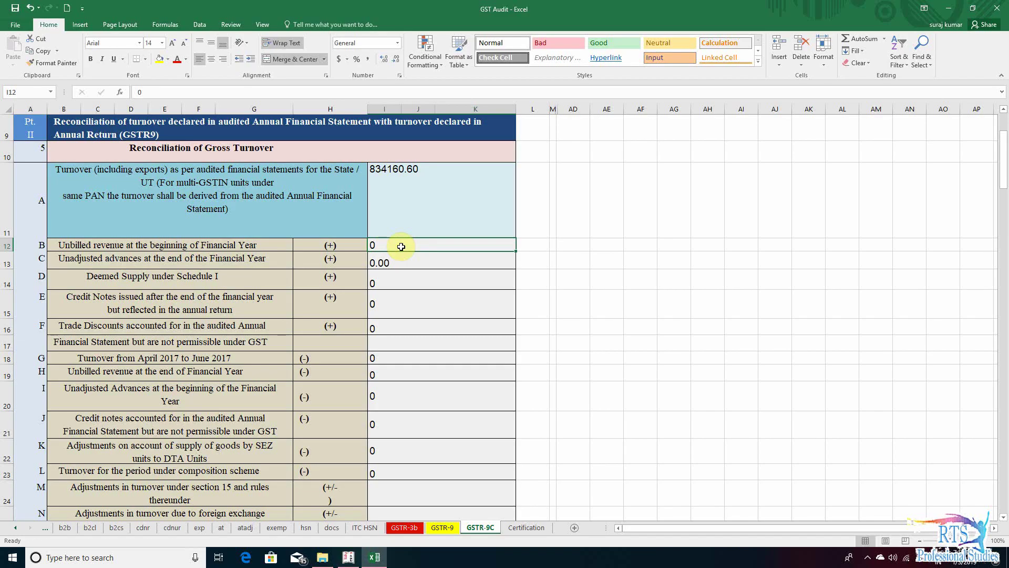
pyautogui.press('Down')
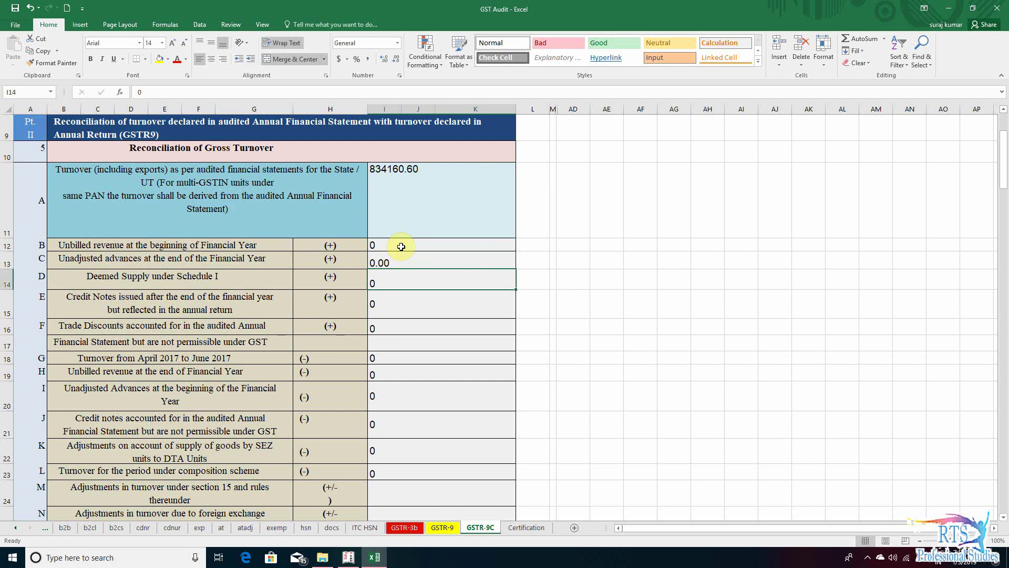
pyautogui.press('Up')
pyautogui.press('Left')
pyautogui.press('Left')
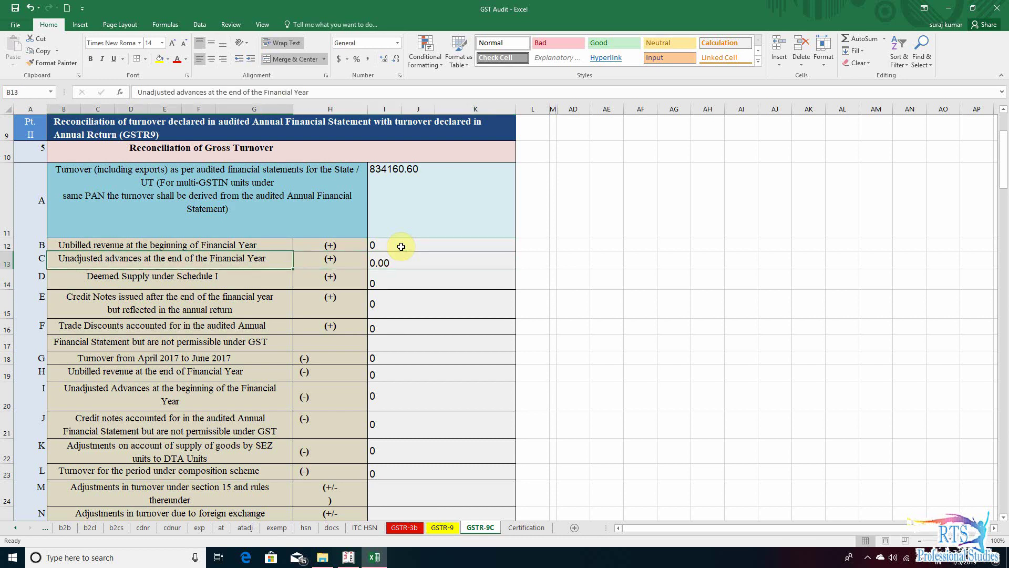
pyautogui.press('Right')
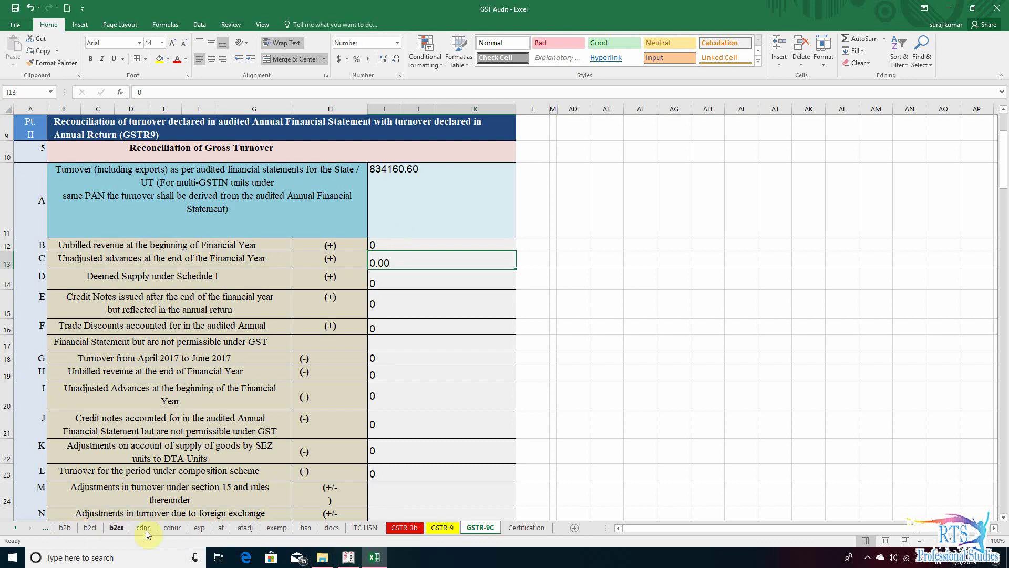
# - Examine the advance received summary on the at sheet, checking the place of supply, gross advance and IGST entries
pyautogui.click(219, 528)
pyautogui.click(42, 128)
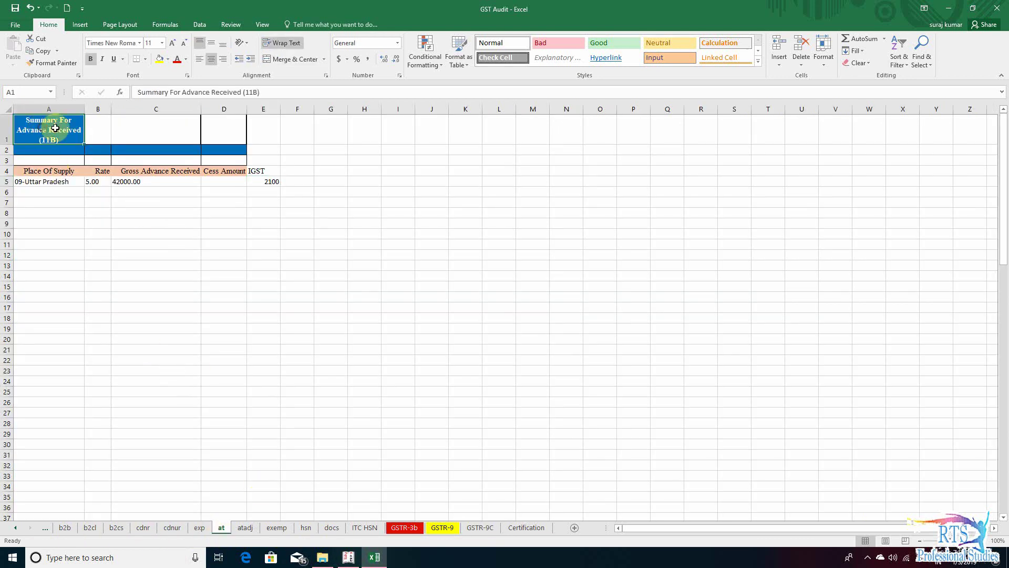
pyautogui.click(41, 181)
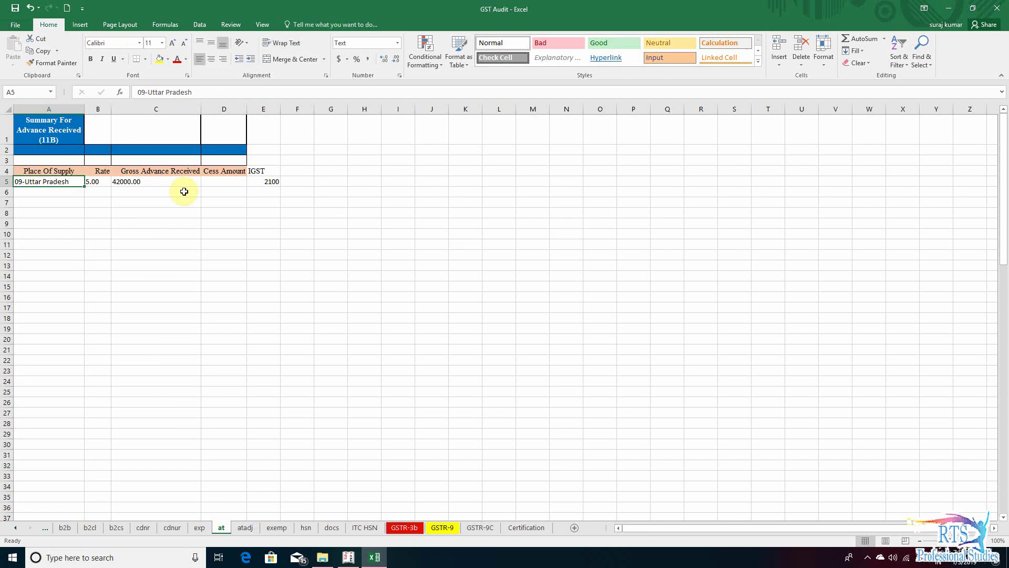
pyautogui.click(135, 182)
pyautogui.click(193, 213)
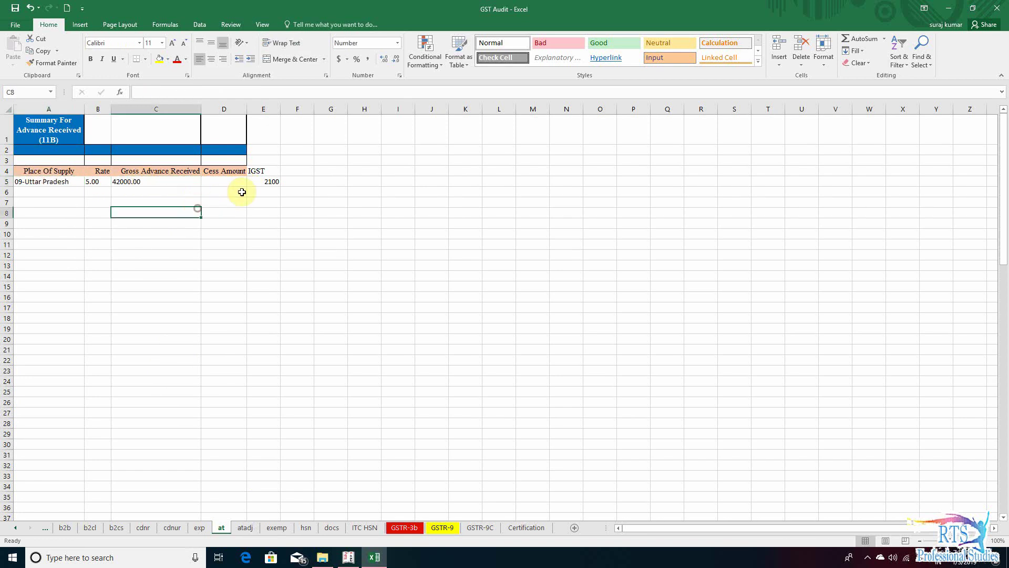
pyautogui.click(272, 187)
pyautogui.click(125, 180)
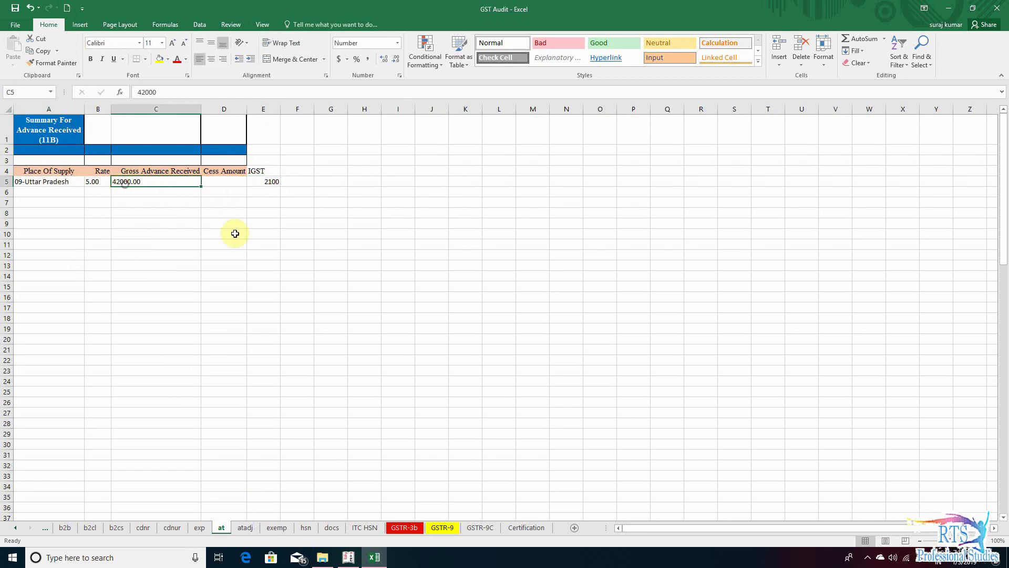
# - Check the atadj sheet for any advance adjustments and inspect the IGST formula on the at sheet
pyautogui.click(245, 527)
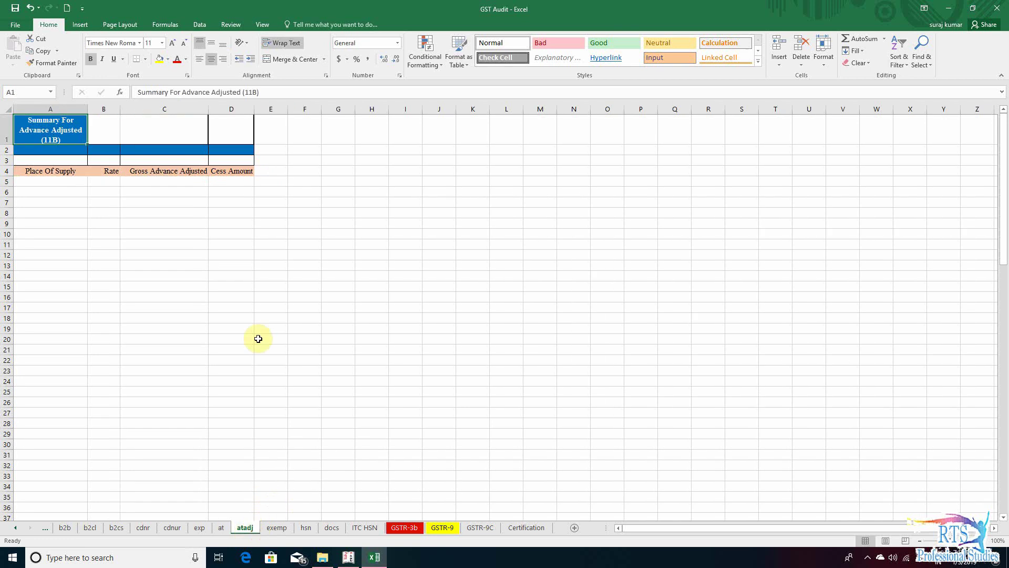
pyautogui.click(65, 170)
pyautogui.click(100, 172)
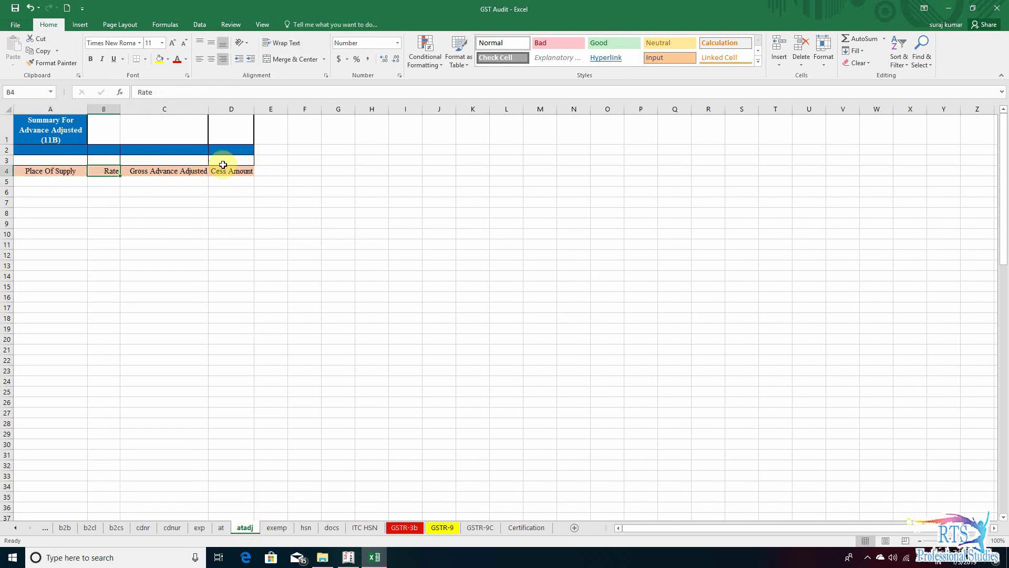
pyautogui.click(42, 183)
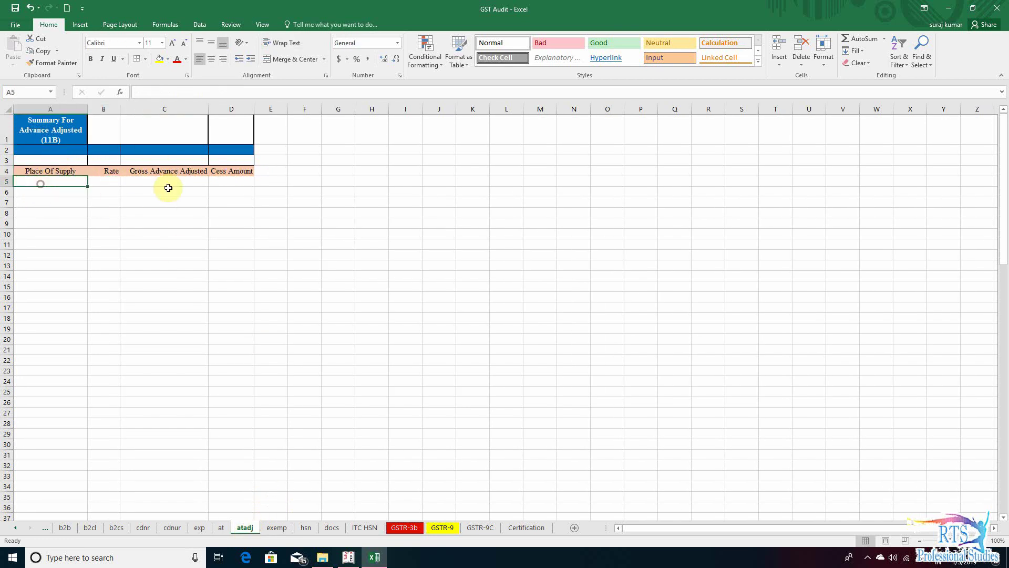
pyautogui.click(216, 191)
pyautogui.click(50, 191)
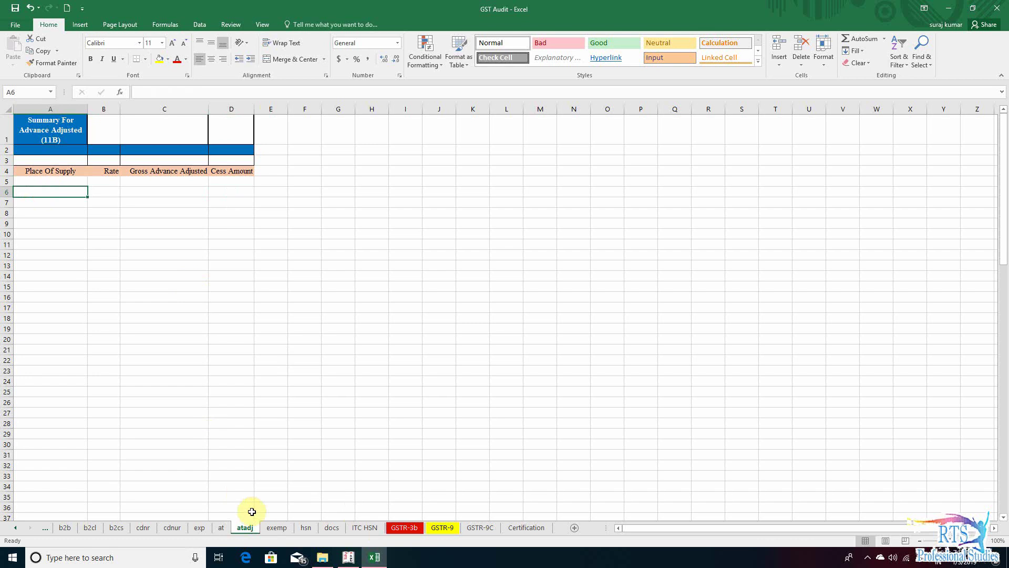
pyautogui.click(221, 528)
pyautogui.click(266, 181)
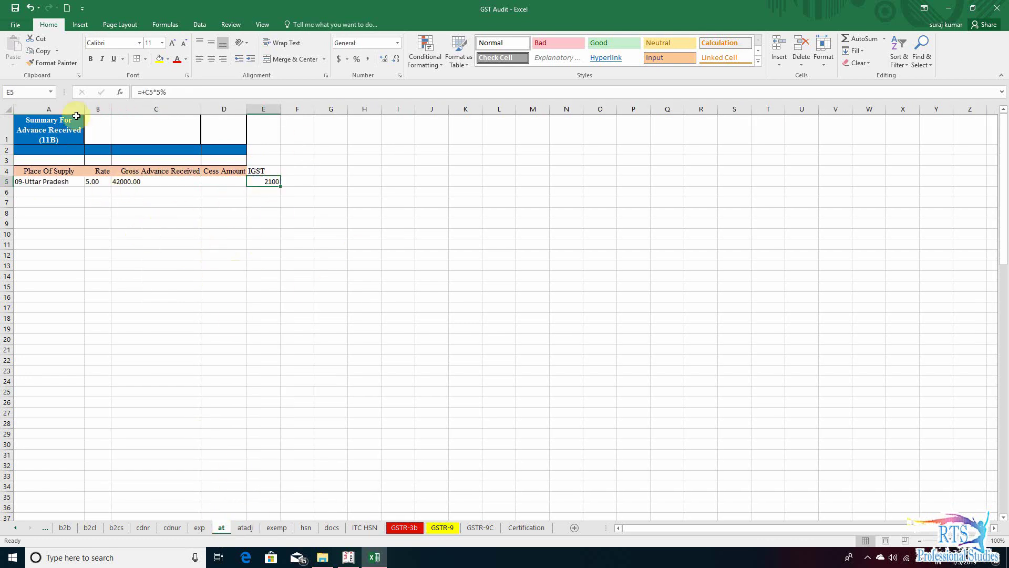
# - Link the row C unadjusted advances amount on the GSTR-9C sheet to the gross advance received in at!C5
pyautogui.click(482, 527)
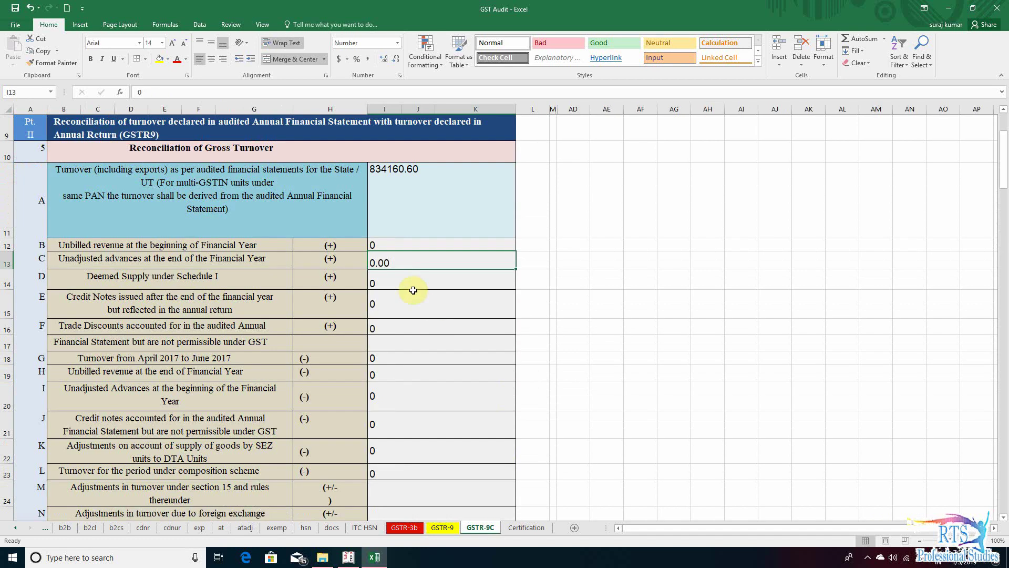
pyautogui.write('+')
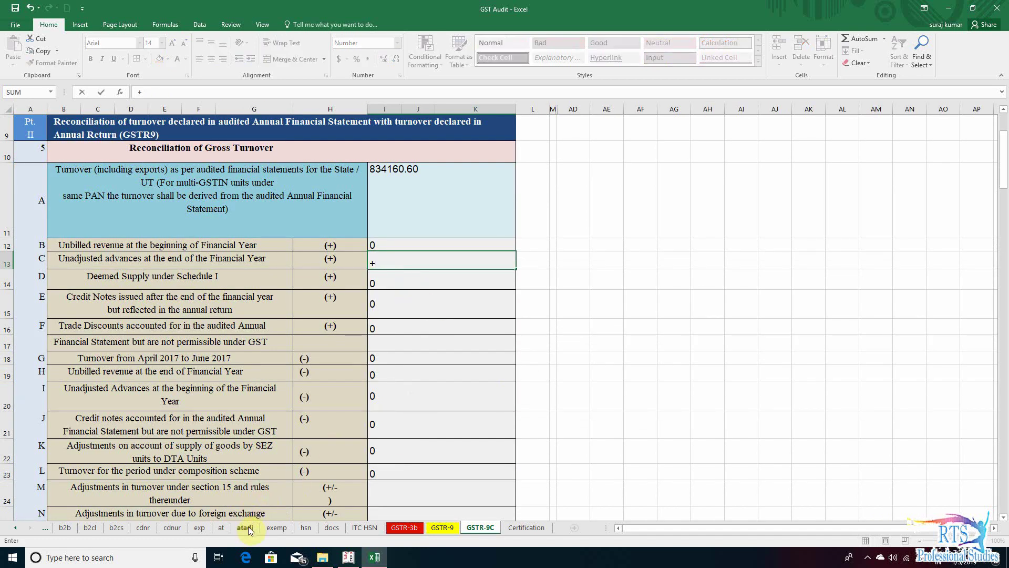
pyautogui.click(221, 527)
pyautogui.click(124, 184)
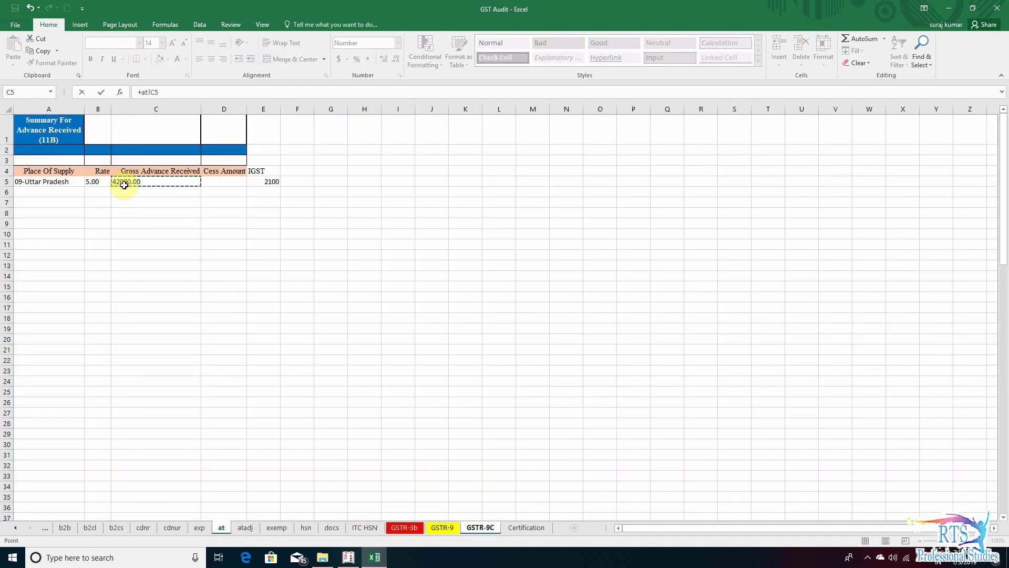
pyautogui.press('Return')
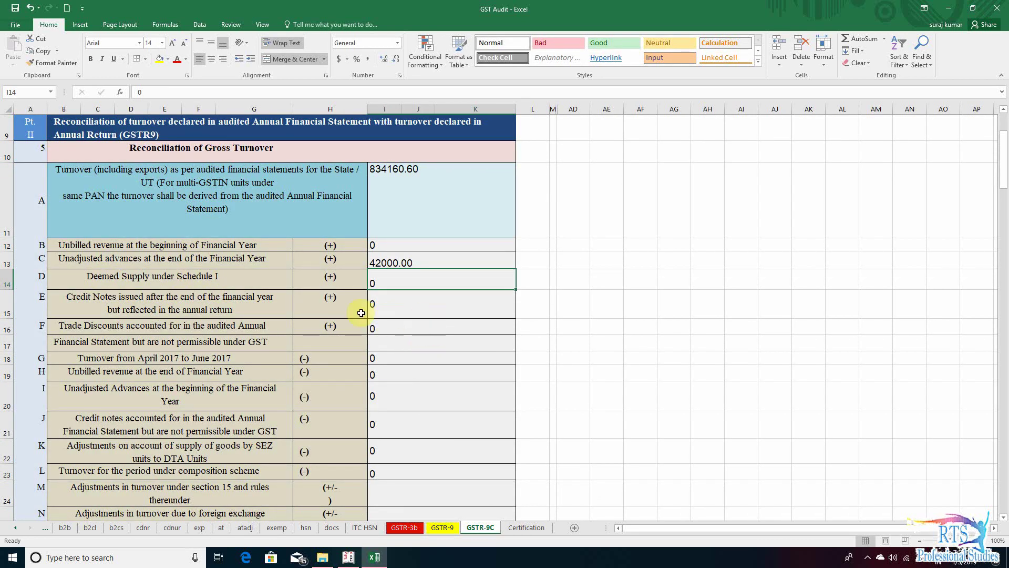
# - Check row D's deemed supply under Schedule I, then switch to Tally.ERP 9 and open the detailed Profit & Loss A/c
pyautogui.click(247, 283)
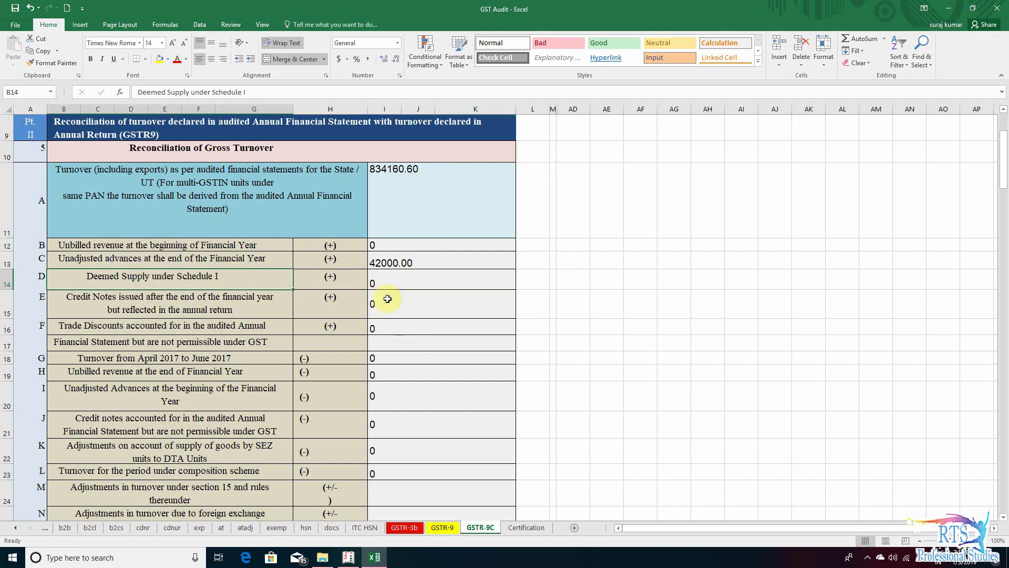
pyautogui.click(409, 282)
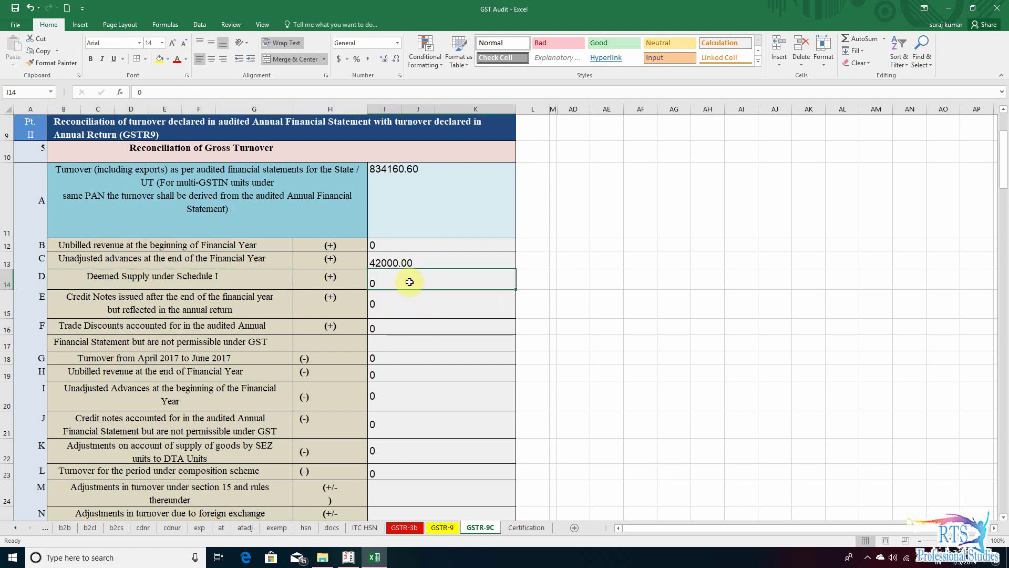
pyautogui.hotkey('alt', 'Tab')
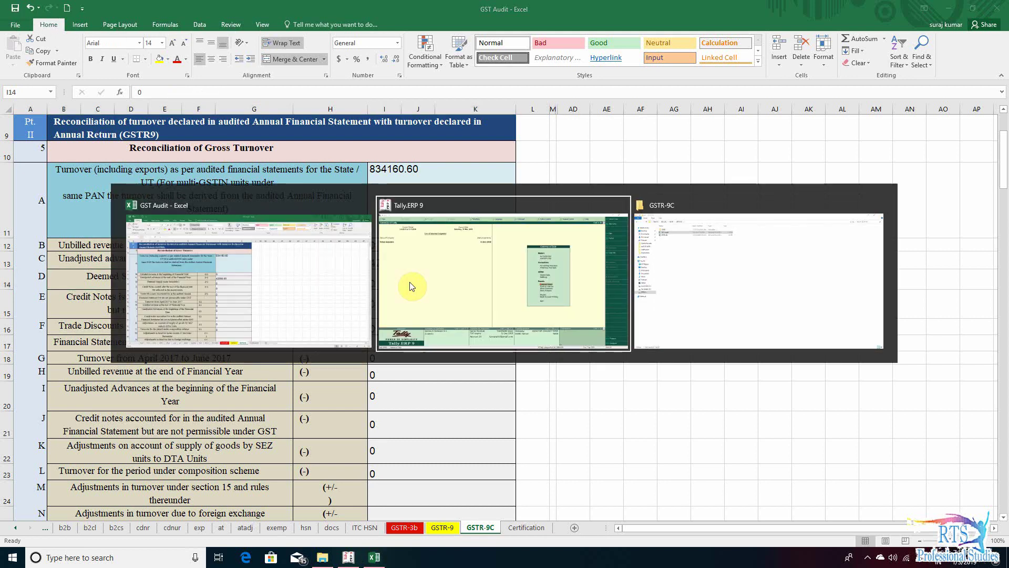
pyautogui.press('Escape')
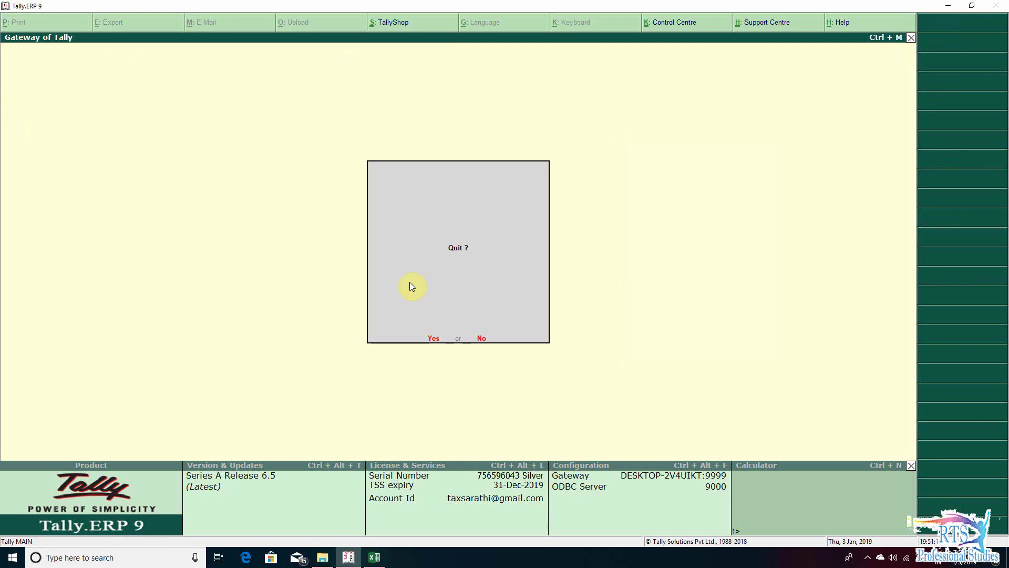
pyautogui.press('n')
pyautogui.press('p')
pyautogui.hotkey('alt', 'F1')
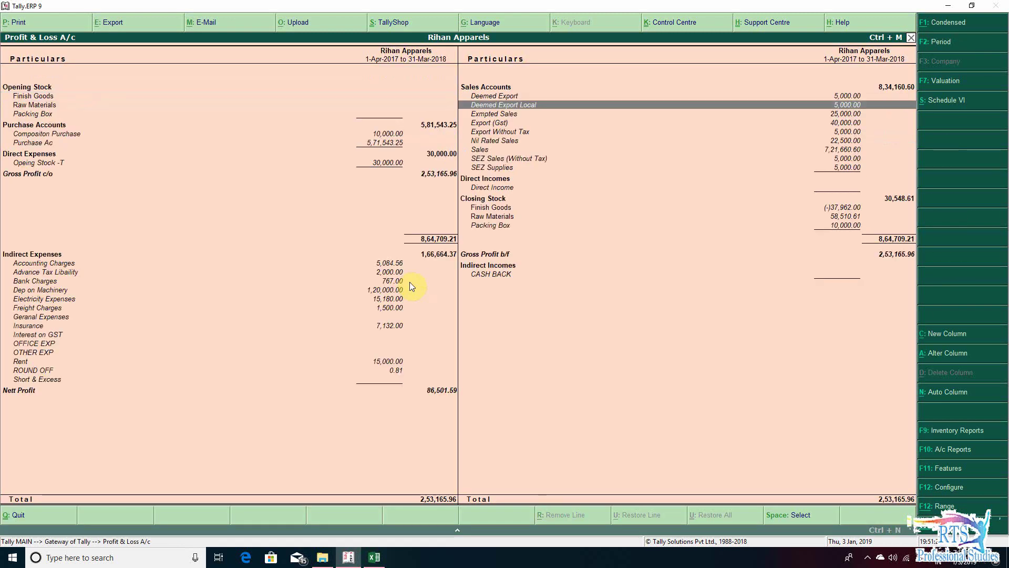
# - Review the ledgers under Sales Accounts for deemed supplies and return to the GSTR-9C sheet in Excel
pyautogui.press('Down')
pyautogui.press('Down')
pyautogui.press('Down')
pyautogui.press('Down')
pyautogui.press('Down')
pyautogui.press('Down')
pyautogui.press('Up')
pyautogui.press('Up')
pyautogui.press('Up')
pyautogui.press('Up')
pyautogui.press('Up')
pyautogui.press('Up')
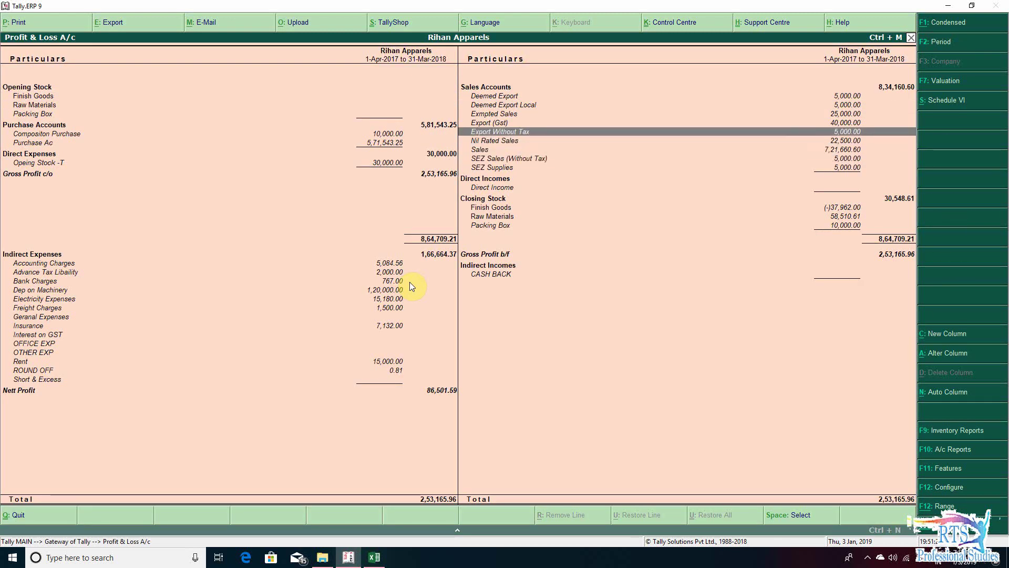
pyautogui.press('Down')
pyautogui.press('Down')
pyautogui.press('Down')
pyautogui.press('Down')
pyautogui.press('Down')
pyautogui.press('Down')
pyautogui.press('Up')
pyautogui.press('Up')
pyautogui.press('Up')
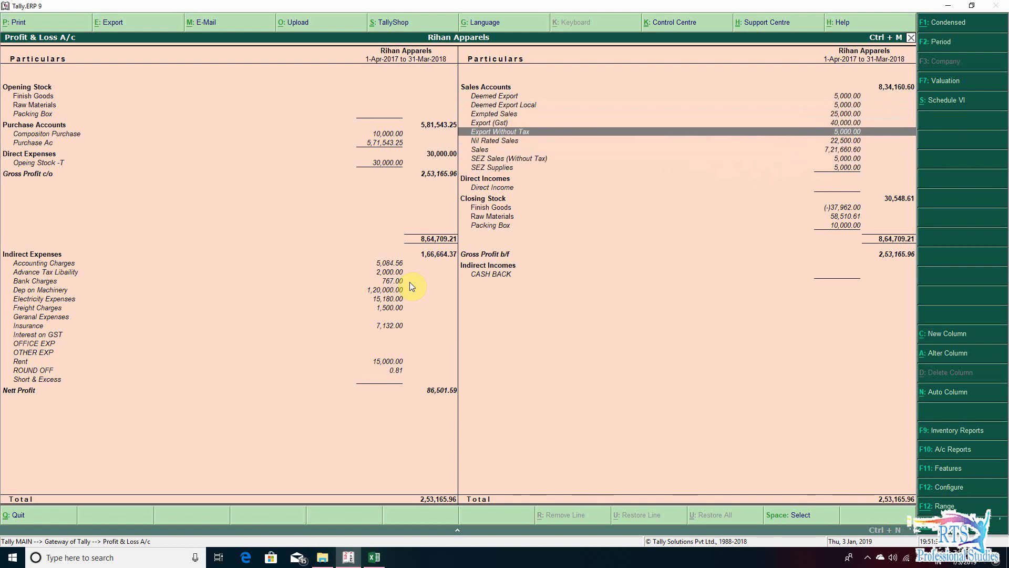
pyautogui.hotkey('alt', 'Tab')
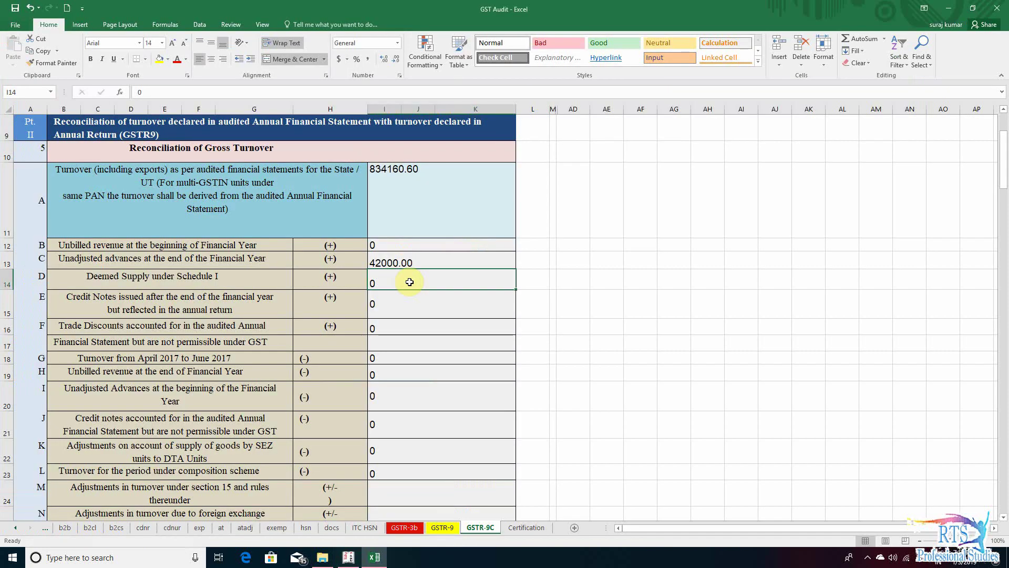
# - For row E's credit notes, examine the credit note and amendment rows in tables 4 and 5 of the GSTR-9 sheet
pyautogui.press('Down')
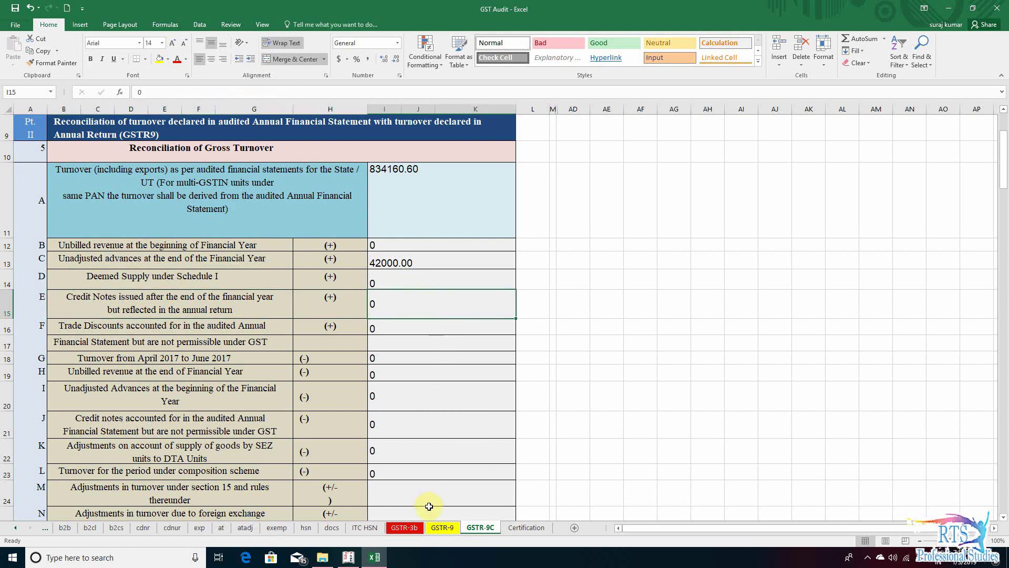
pyautogui.click(444, 528)
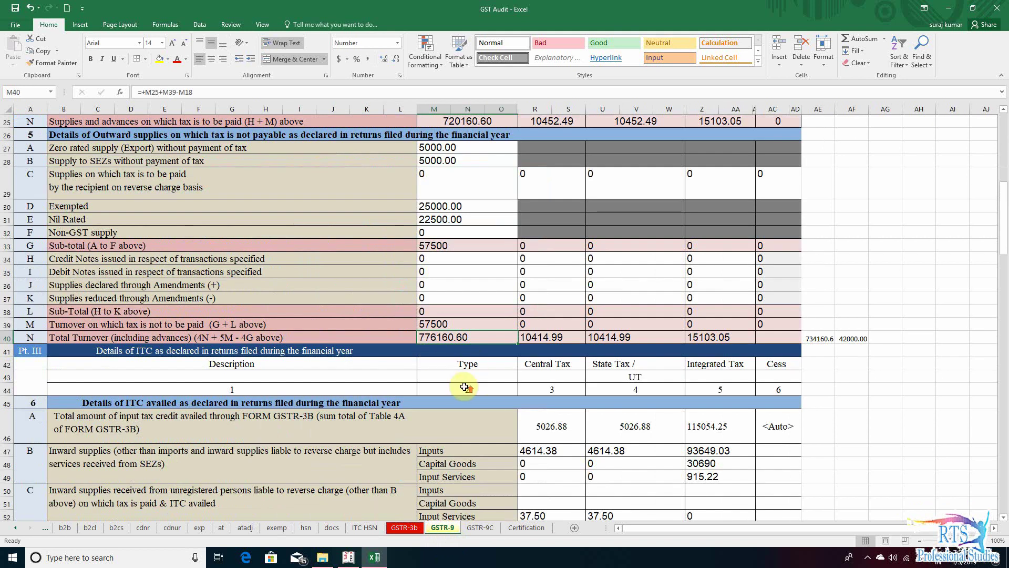
pyautogui.scroll(8, 468, 450)
pyautogui.scroll(-6, 468, 386)
pyautogui.scroll(-5, 467, 387)
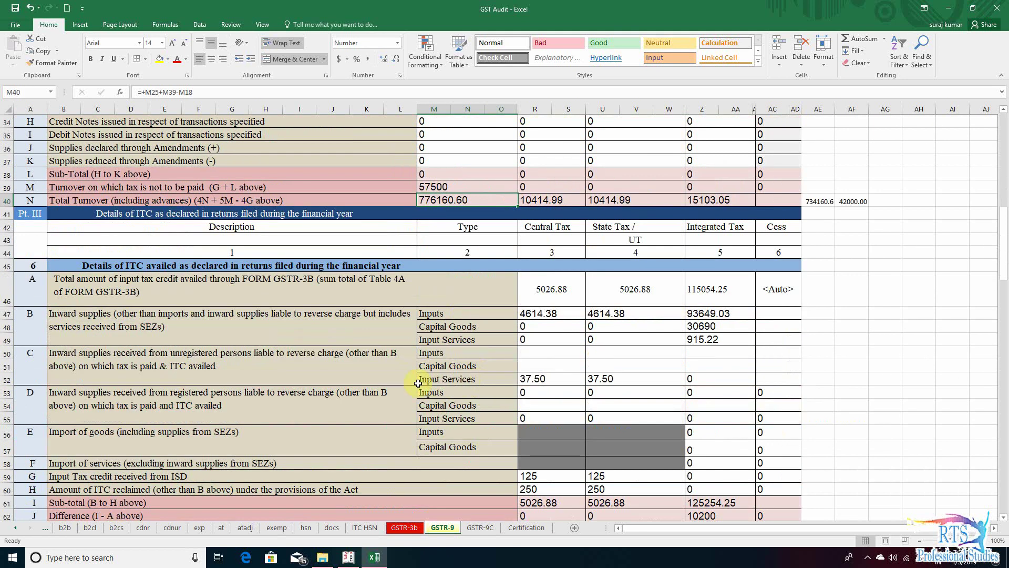
pyautogui.scroll(4, 421, 381)
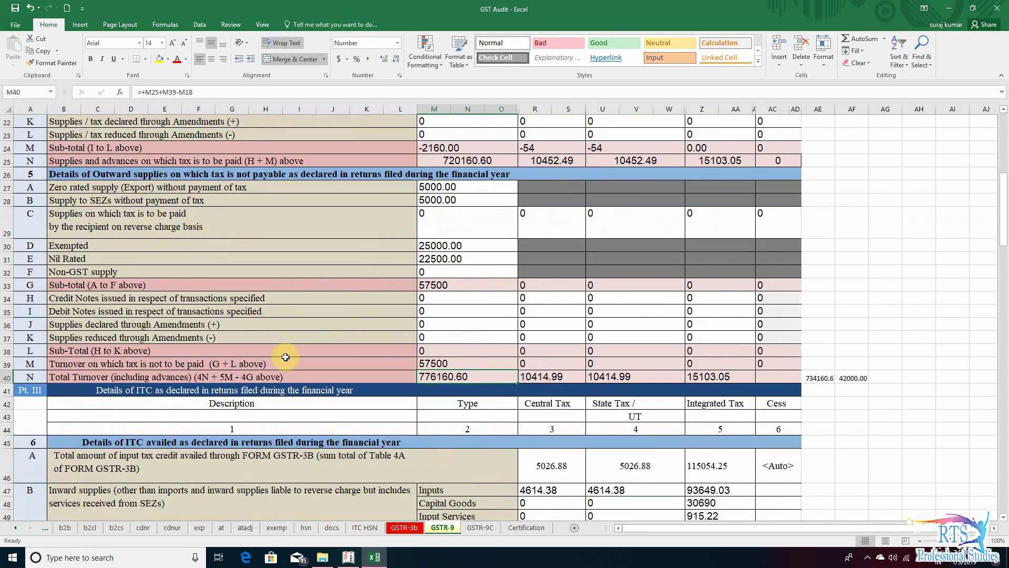
pyautogui.click(460, 299)
pyautogui.scroll(6, 426, 349)
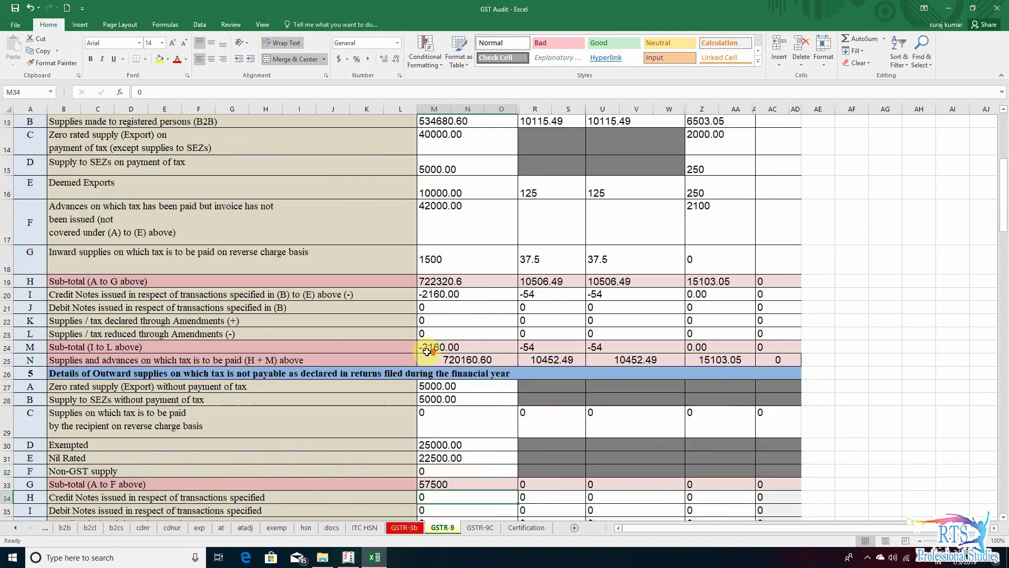
pyautogui.scroll(-2, 429, 351)
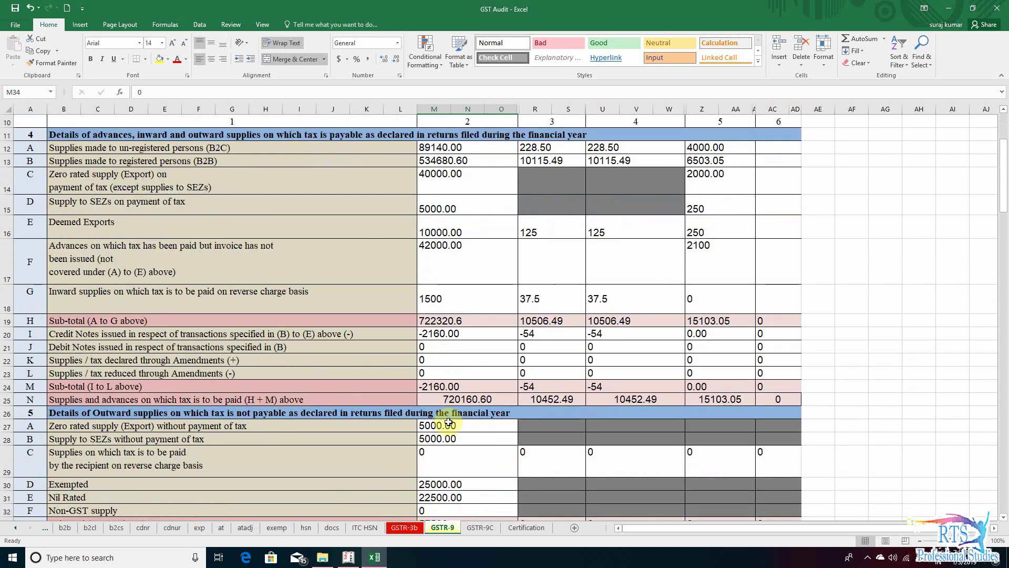
pyautogui.click(447, 360)
# - Check the previous-year amendment and ITC reversal rows in Part V of the GSTR-9 sheet and return to GSTR-9C
pyautogui.scroll(-20, 473, 379)
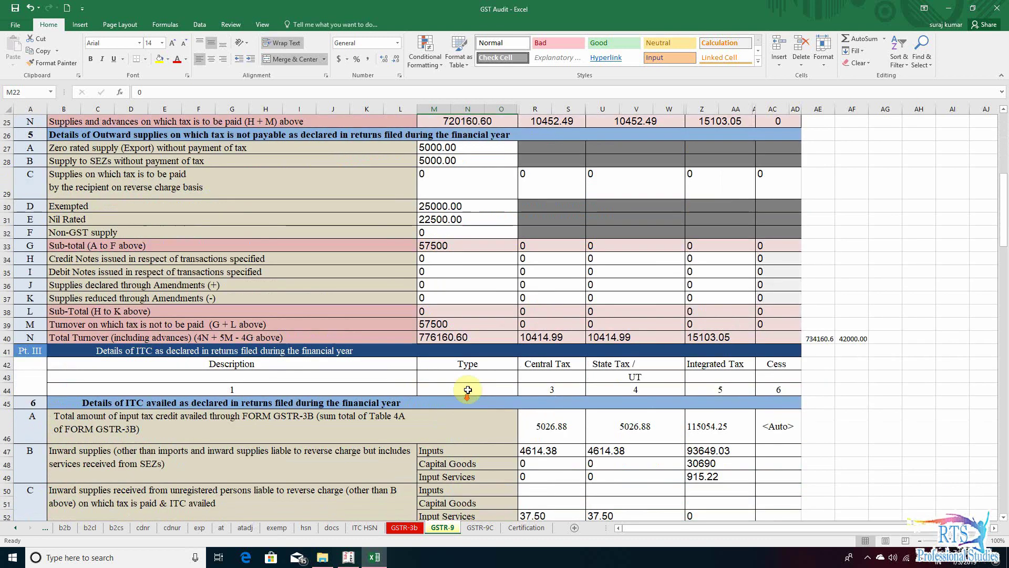
pyautogui.scroll(-4, 478, 389)
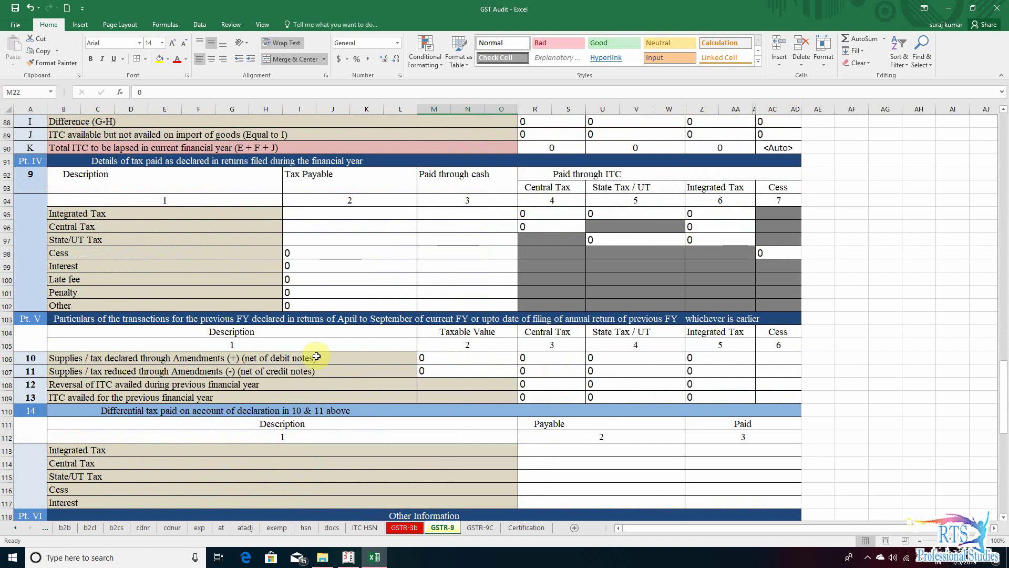
pyautogui.click(490, 384)
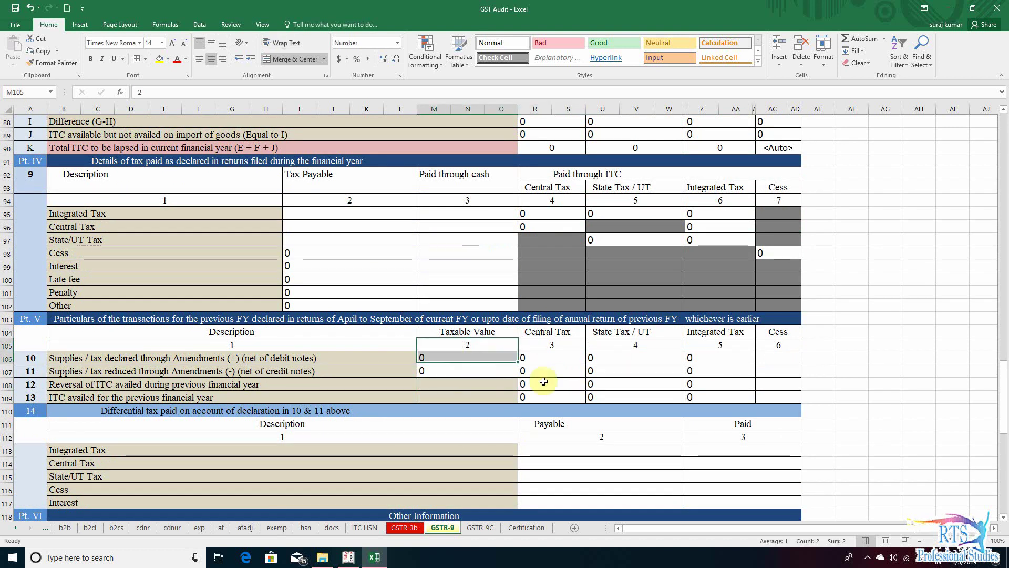
pyautogui.click(636, 384)
pyautogui.click(715, 383)
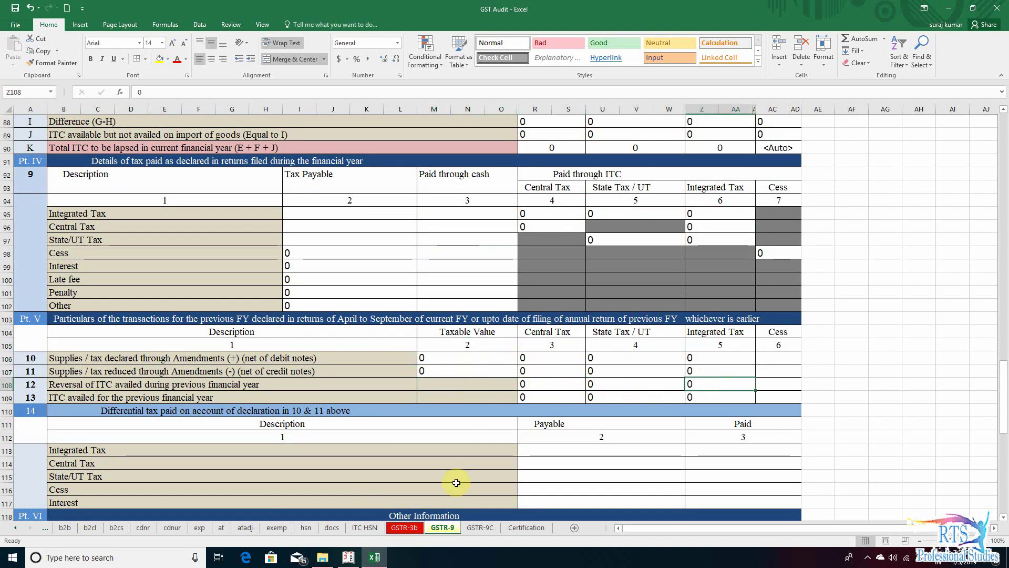
pyautogui.click(478, 528)
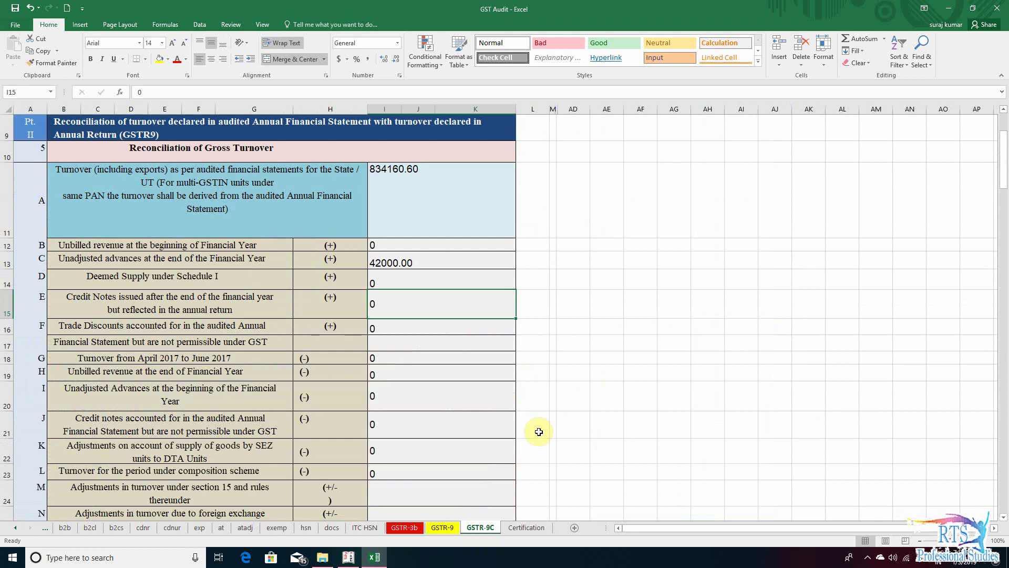
# - Check the descriptions and amounts of row F trade discounts and row G turnover from April 2017 to June 2017
pyautogui.click(395, 326)
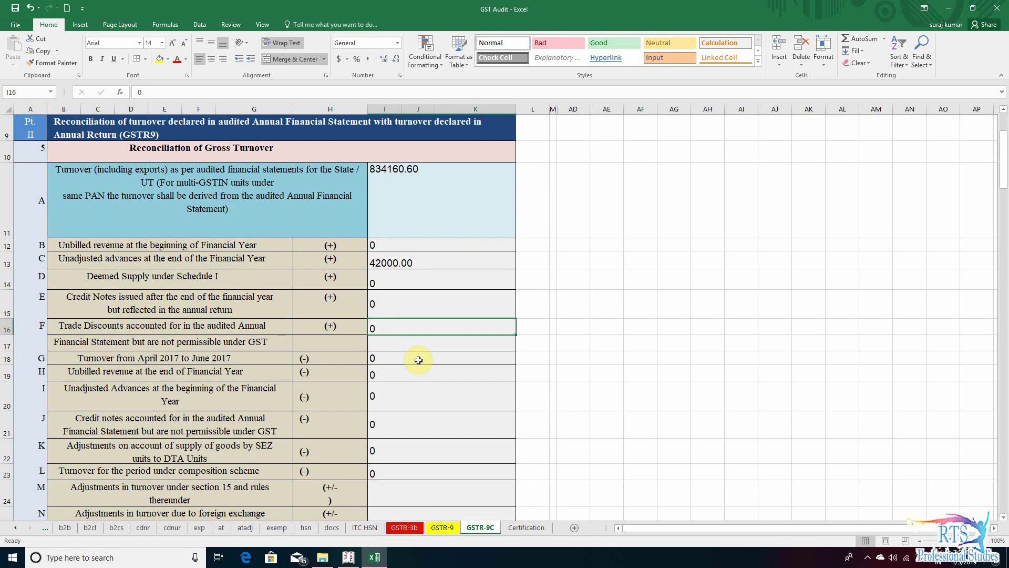
pyautogui.click(95, 343)
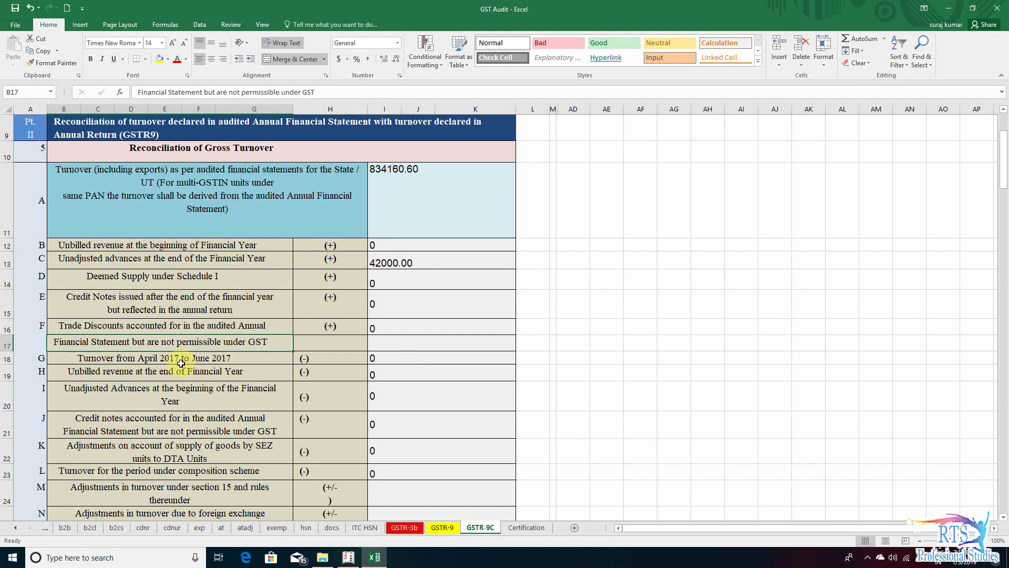
pyautogui.click(388, 363)
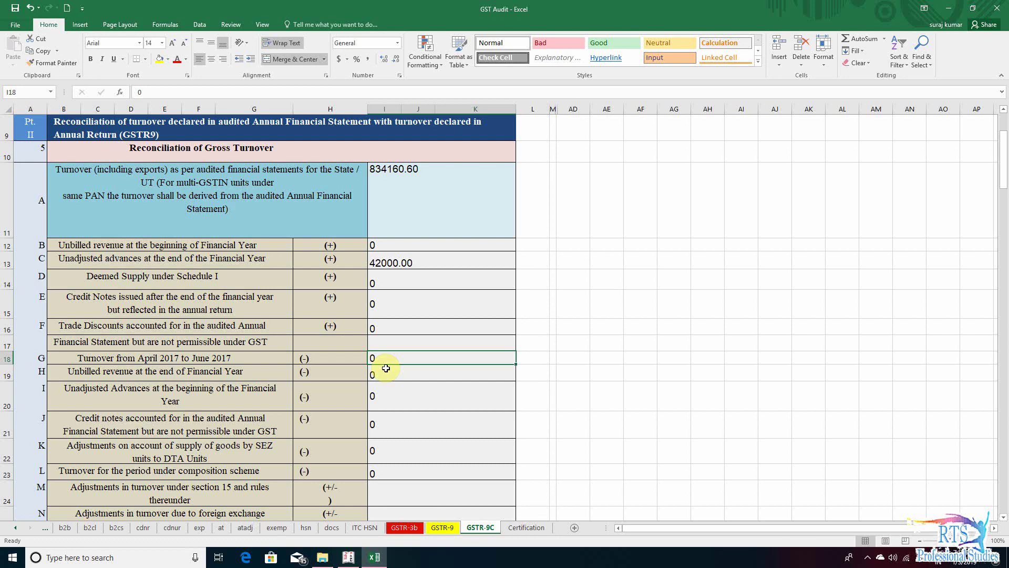
pyautogui.click(105, 362)
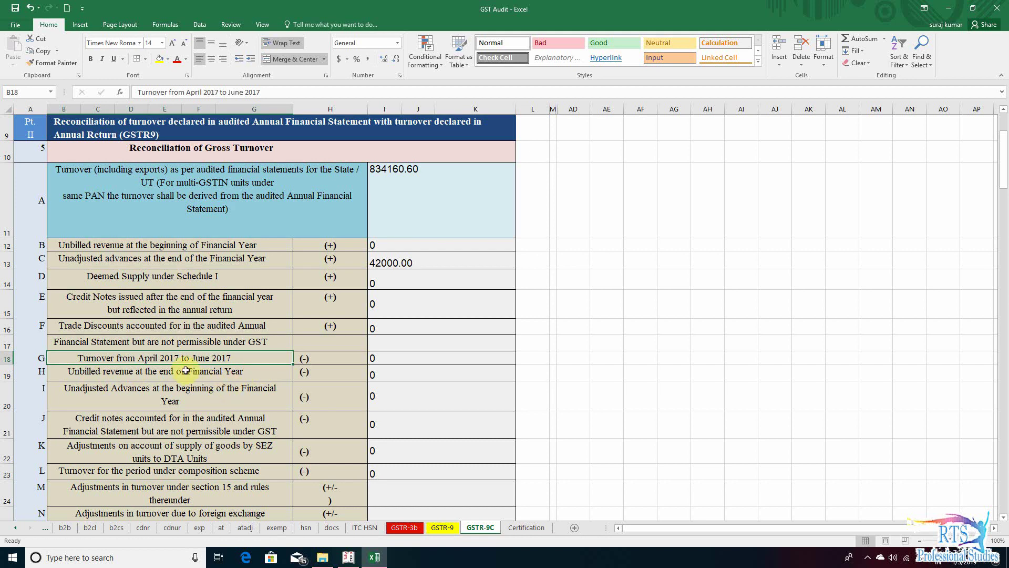
pyautogui.click(426, 360)
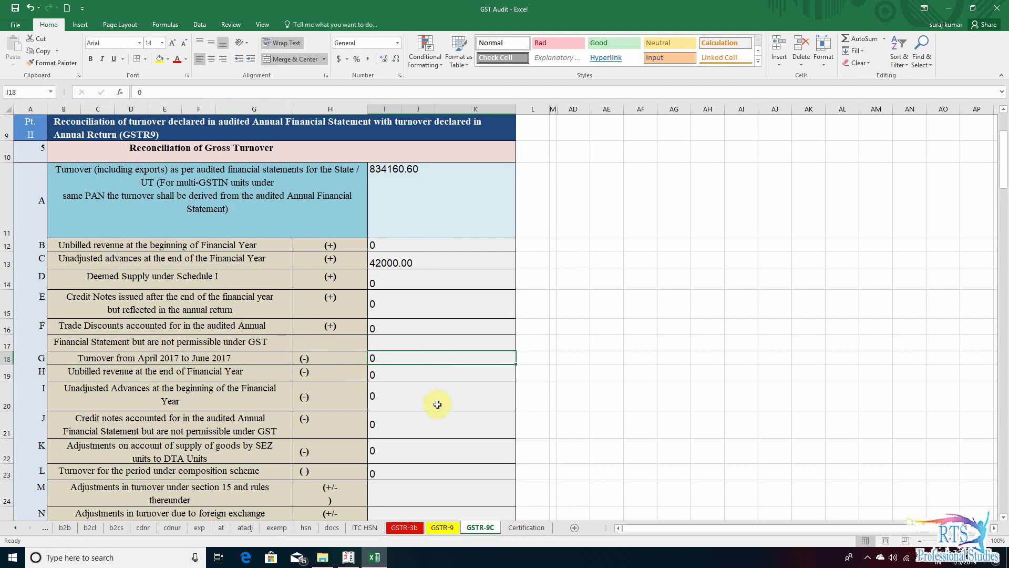
# - Switch to Tally.ERP 9 and set the Profit & Loss A/c period from 1-4-2017 to 30-6-2017
pyautogui.hotkey('alt', 'Tab')
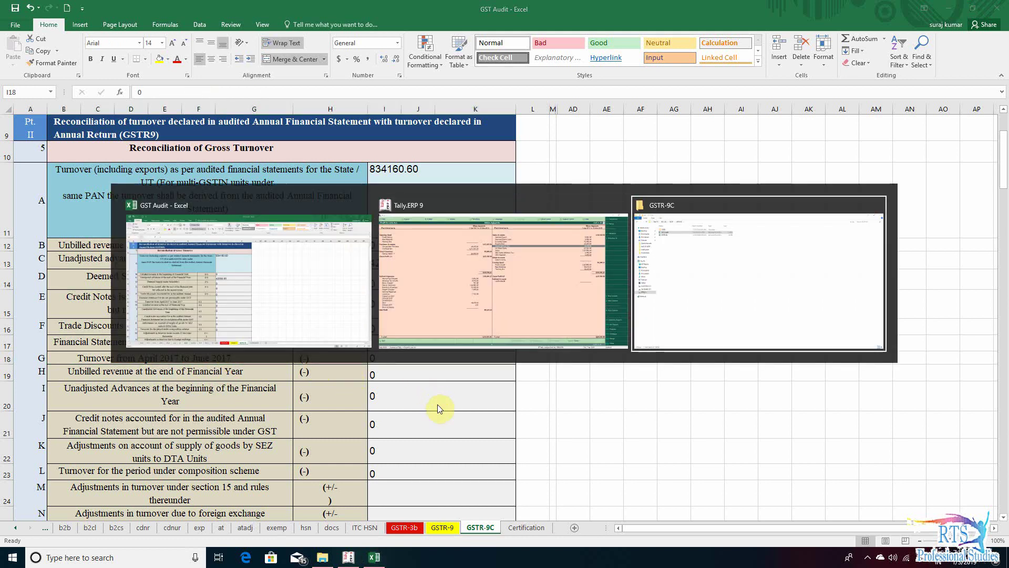
pyautogui.press('Up')
pyautogui.press('Up')
pyautogui.press('Up')
pyautogui.press('Up')
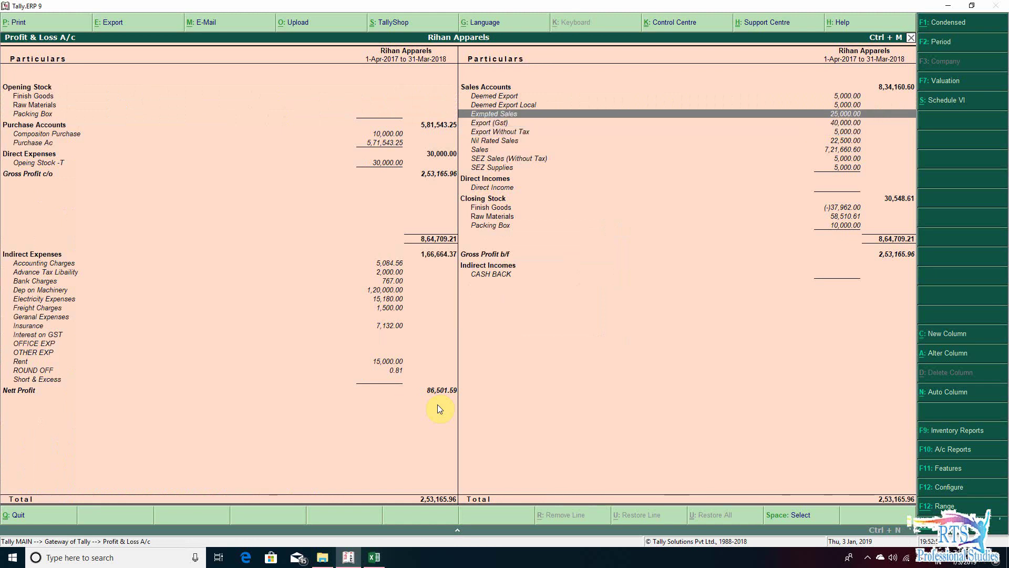
pyautogui.press('F2')
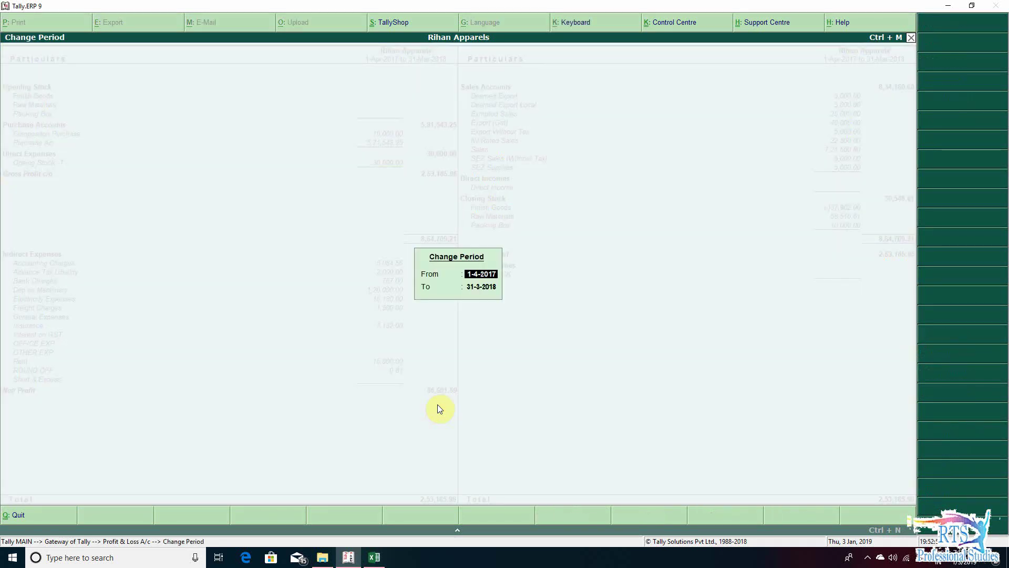
pyautogui.press('Return')
pyautogui.write('30-6-2017')
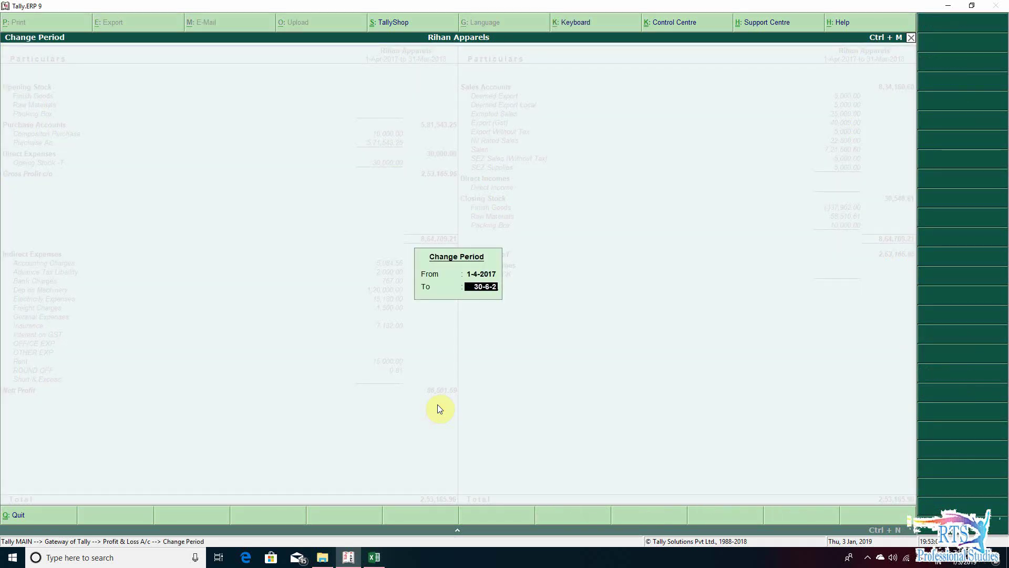
pyautogui.press('Return')
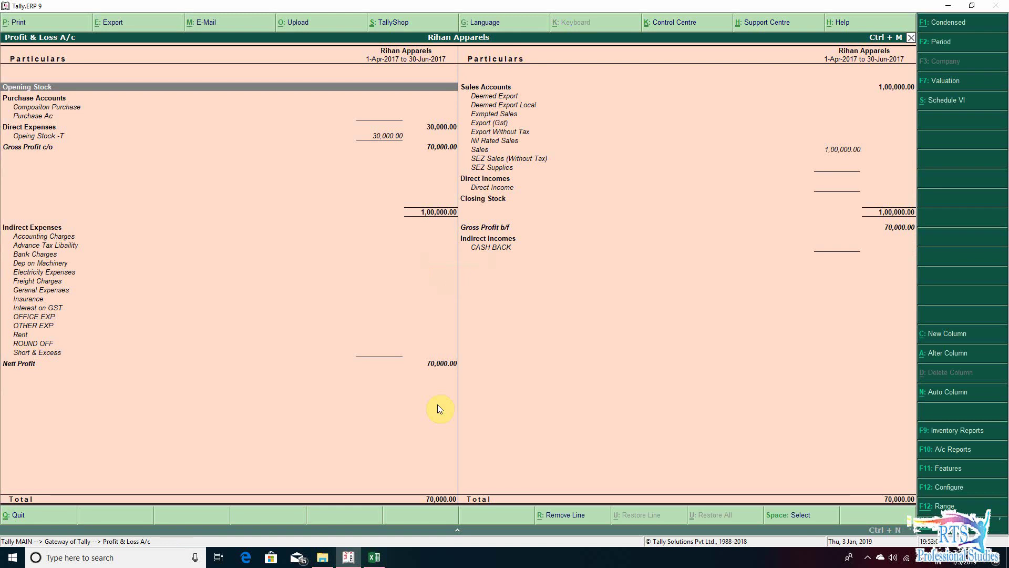
# - Read the Sales ledger amount under Sales Accounts for the April to June 2017 period
pyautogui.press('Right')
pyautogui.press('Down')
pyautogui.press('Down')
pyautogui.press('Down')
pyautogui.press('Down')
pyautogui.press('Down')
pyautogui.press('Down')
pyautogui.press('Down')
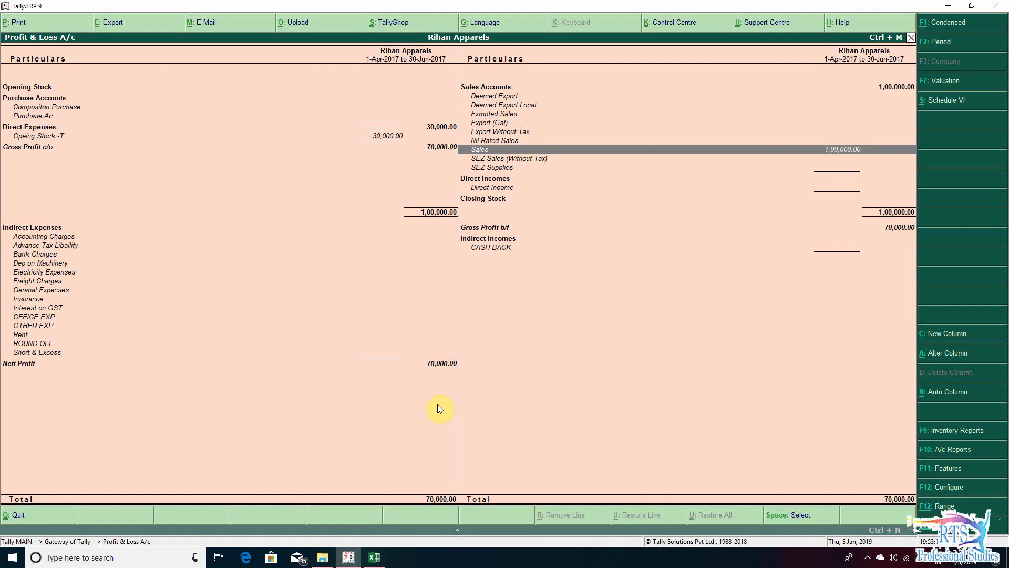
# - Return to the GSTR-9C sheet in Excel and enter 100000 as row G's turnover from April 2017 to June 2017
pyautogui.hotkey('alt', 'Tab')
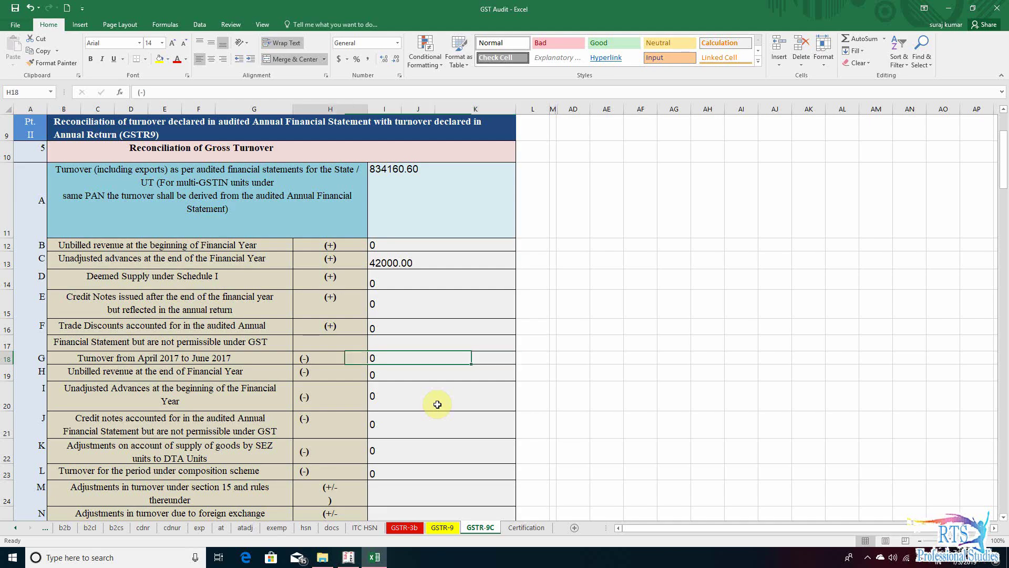
pyautogui.write('1000')
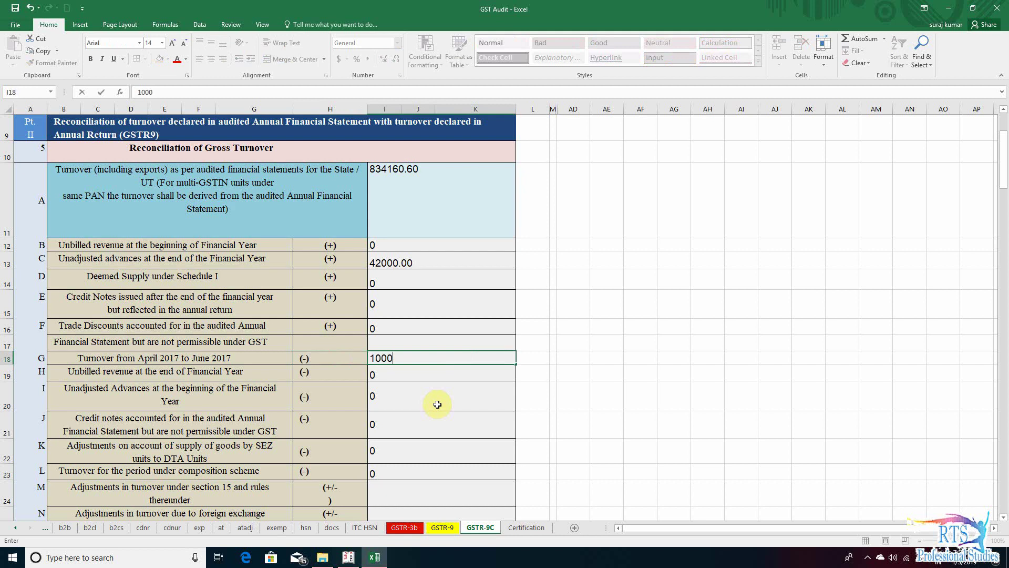
pyautogui.write('00')
pyautogui.hotkey('ctrl', 'Return')
# - Check row H's unbilled revenue at year end and row I's unadjusted advances at the beginning of the financial year
pyautogui.press('Down')
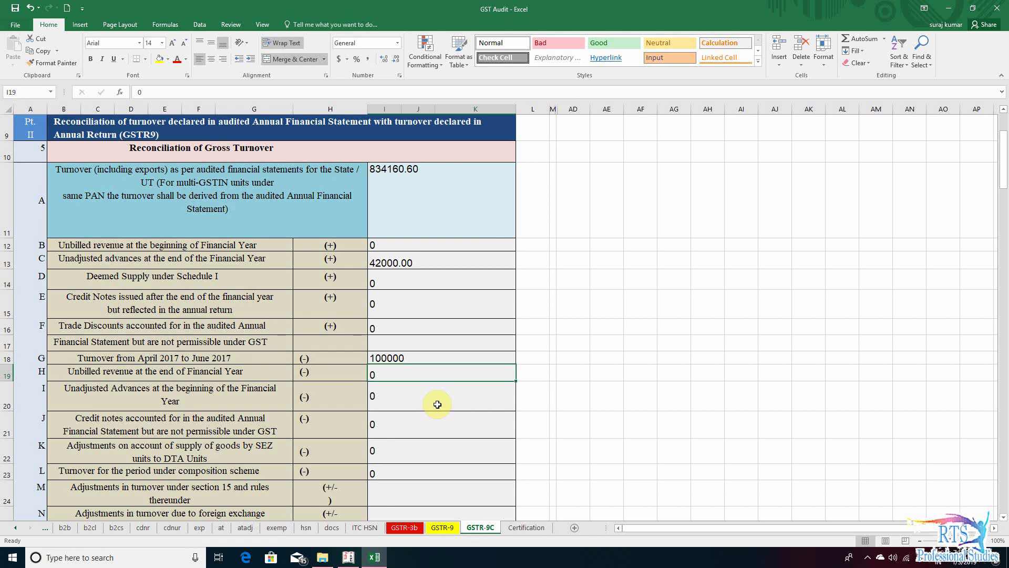
pyautogui.press('Down')
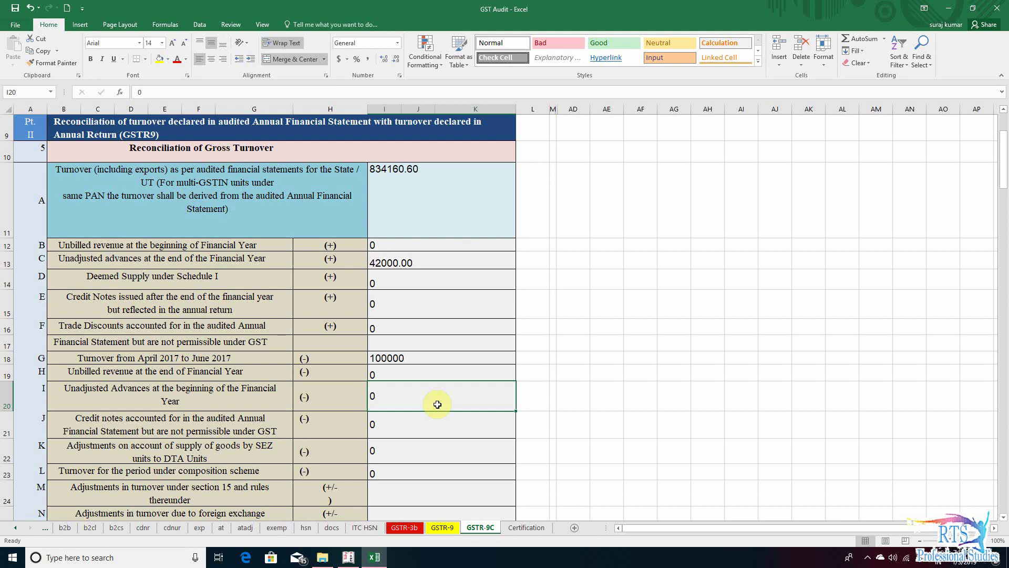
pyautogui.press('Left')
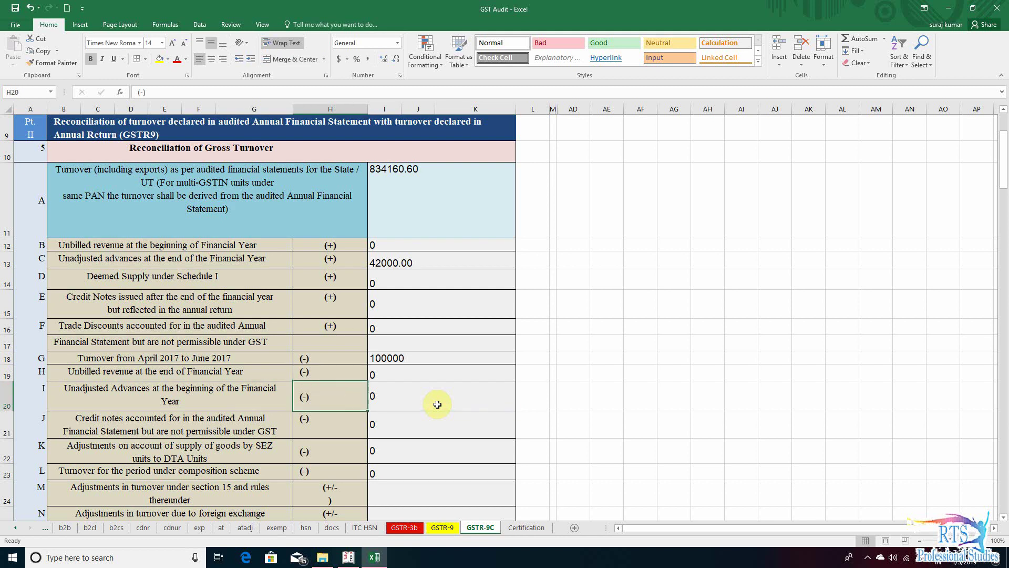
# - Switch to Tally.ERP 9 and open the detailed Balance Sheet as at 31-Mar-2018
pyautogui.hotkey('alt', 'Tab')
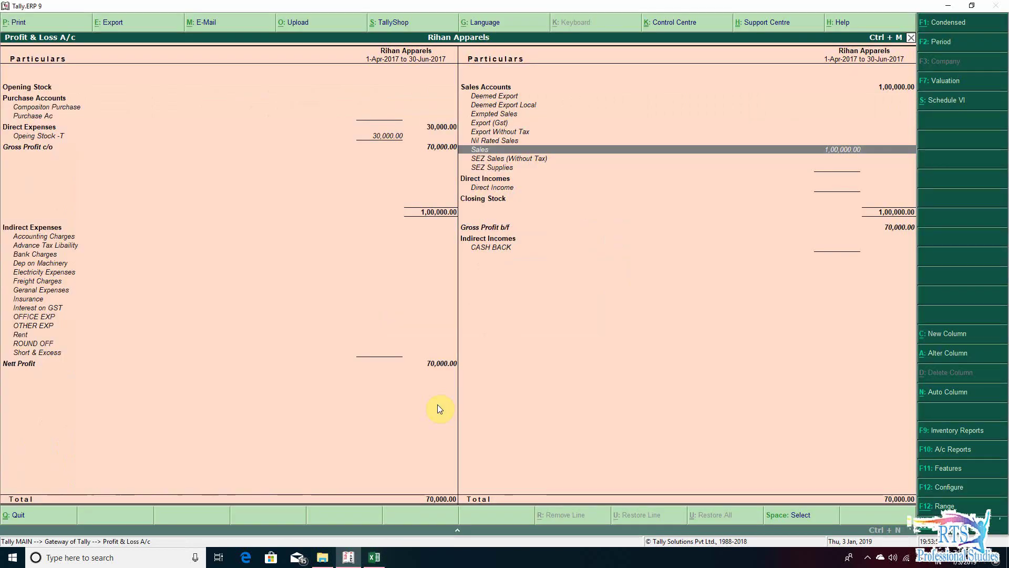
pyautogui.press('Escape')
pyautogui.press('Escape')
pyautogui.press('n')
pyautogui.press('b')
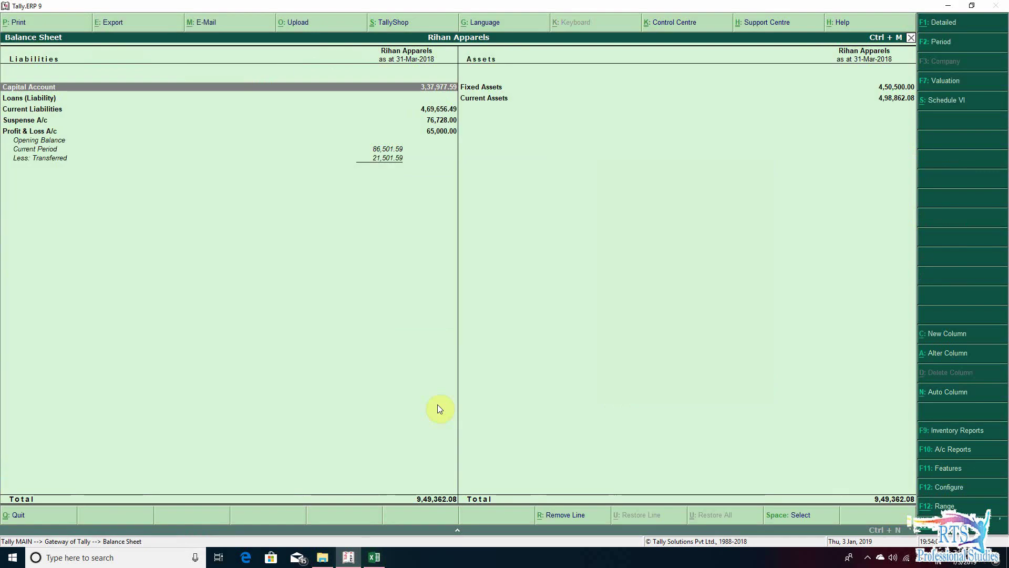
pyautogui.hotkey('alt', 'F1')
pyautogui.press('Right')
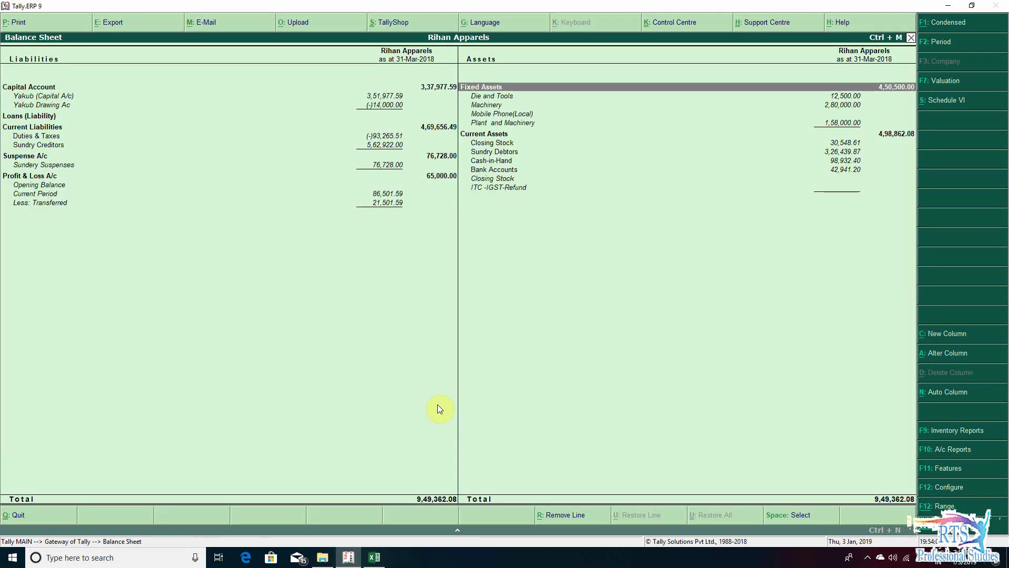
# - Examine the Balance Sheet's asset and liability ledgers for unadjusted advances
pyautogui.press('Down')
pyautogui.press('Down')
pyautogui.press('Down')
pyautogui.press('Down')
pyautogui.press('Left')
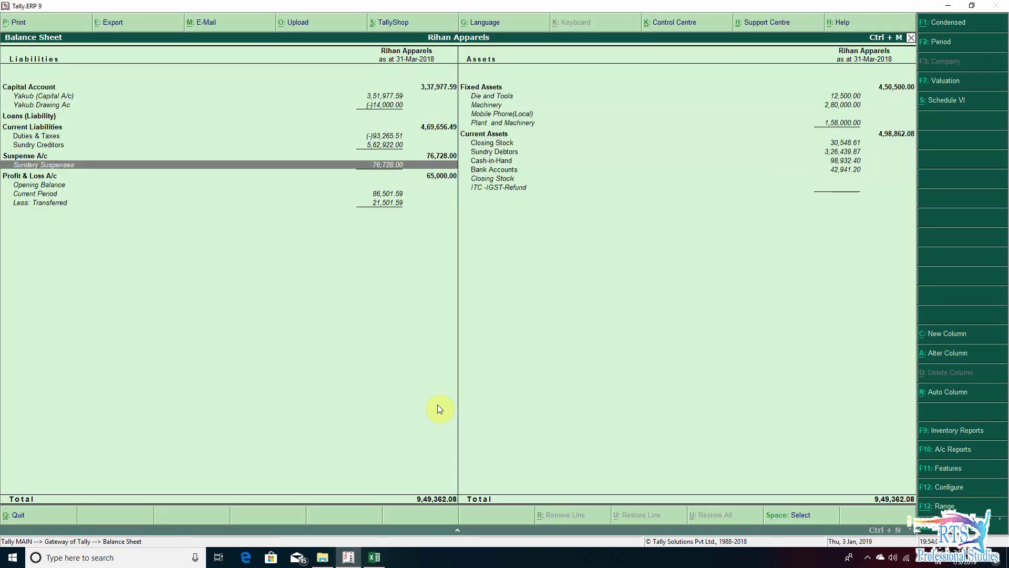
pyautogui.press('Right')
pyautogui.press('Down')
pyautogui.press('Down')
# - Return to the GSTR-9C sheet in Excel and check row J's credit notes not permissible under GST
pyautogui.hotkey('alt', 'Tab')
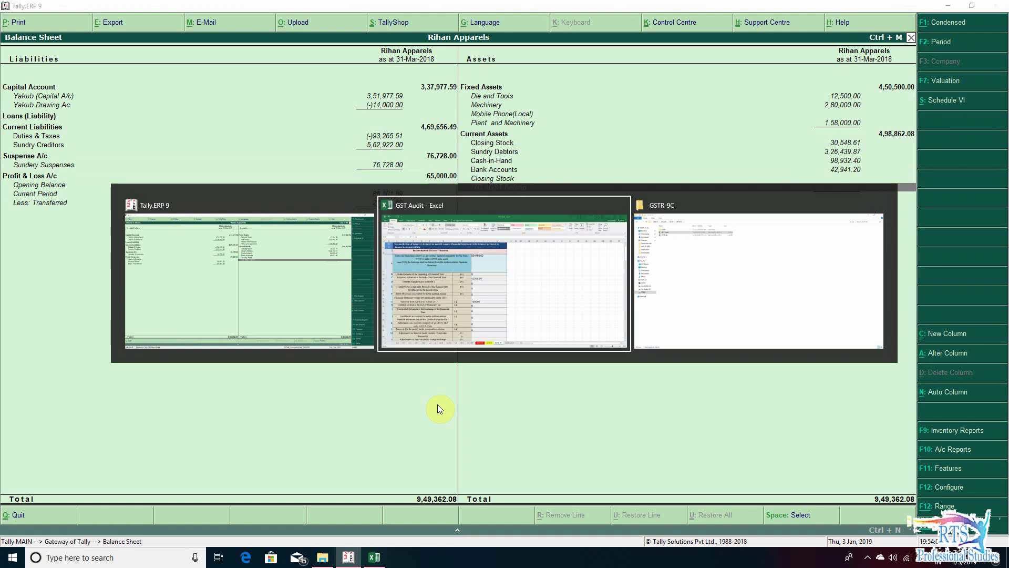
pyautogui.click(437, 404)
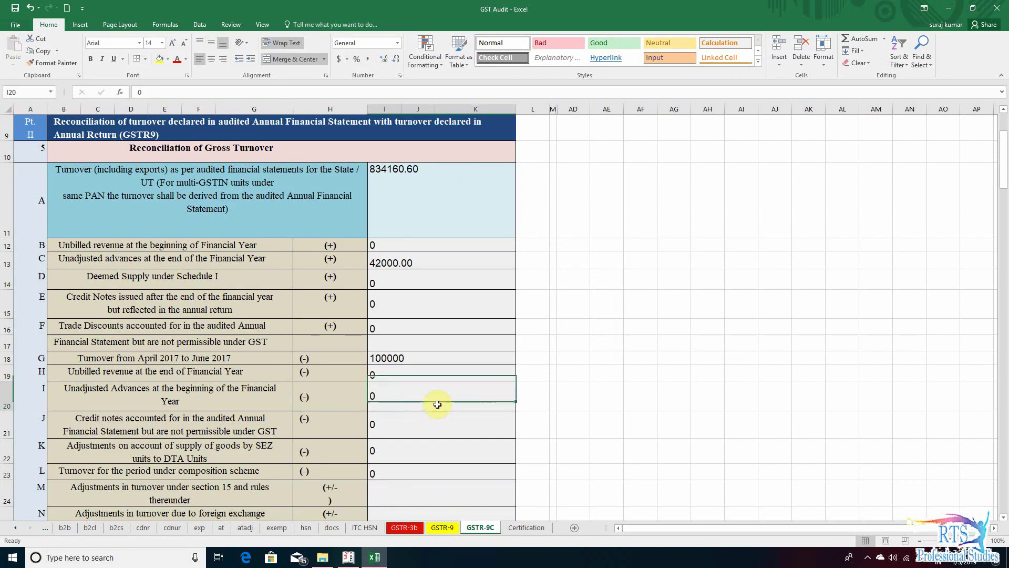
pyautogui.press('Return')
pyautogui.press('Left')
pyautogui.press('Left')
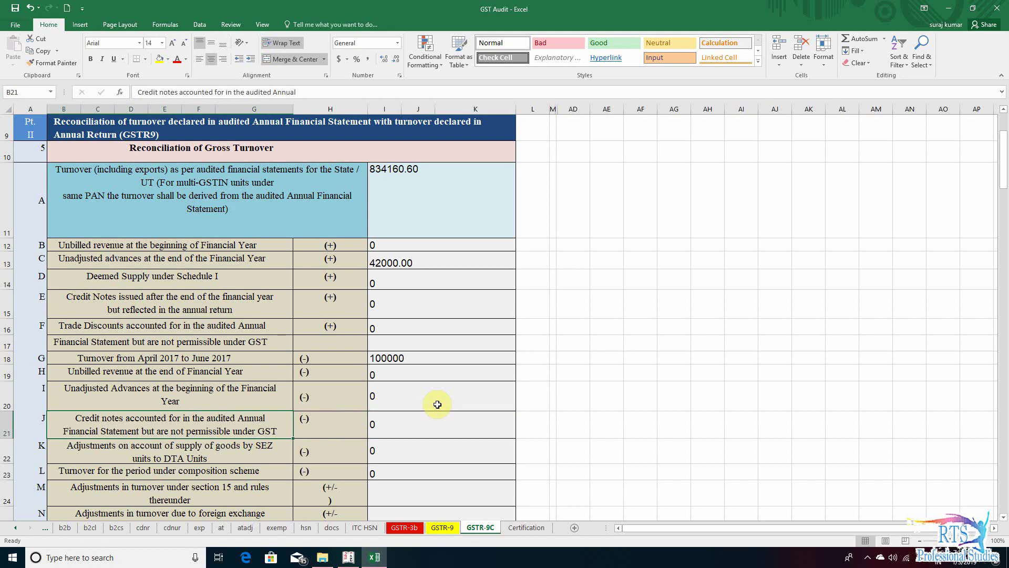
pyautogui.press('Right')
pyautogui.press('Right')
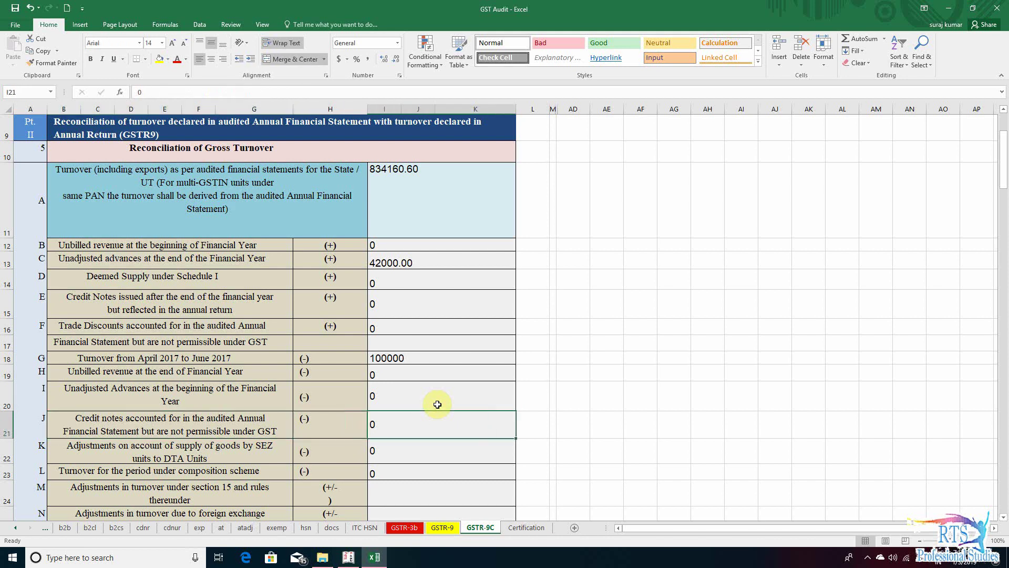
pyautogui.press('Down')
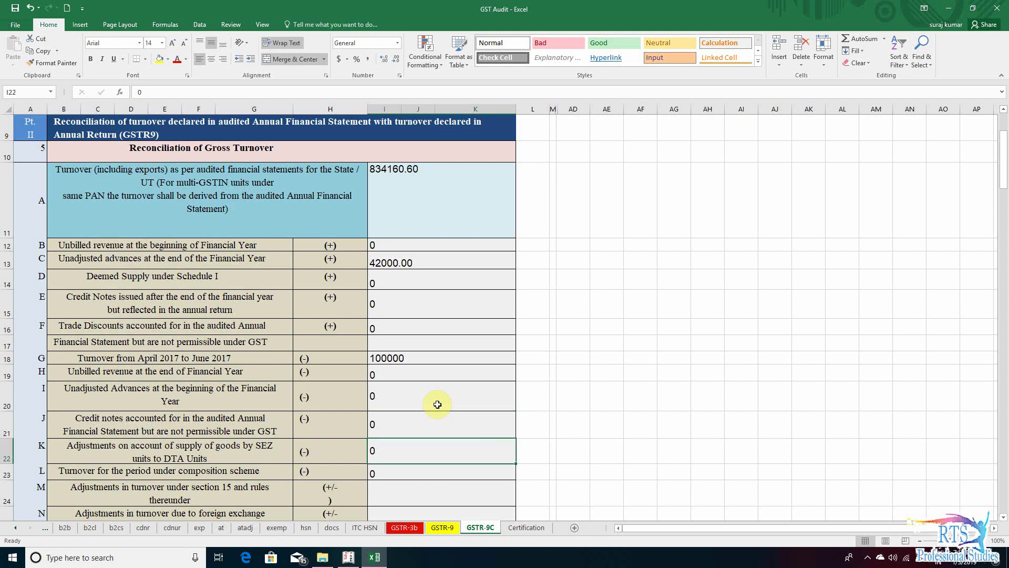
pyautogui.press('Up')
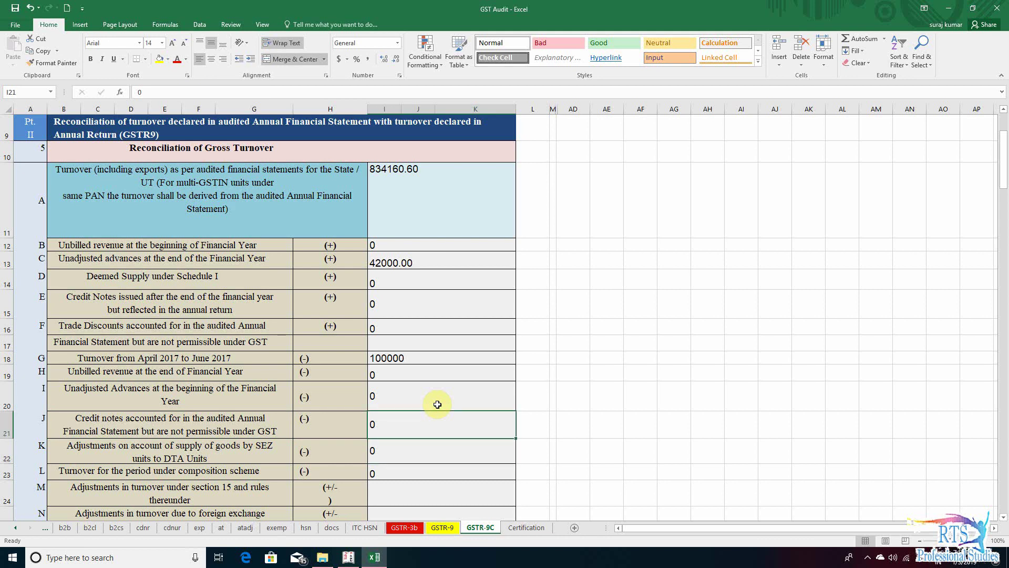
# - Review the deduction rows from G's April to June 2017 turnover down to L's composition turnover
pyautogui.press('Down')
pyautogui.press('Up')
pyautogui.press('Up')
pyautogui.press('Up')
pyautogui.press('Up')
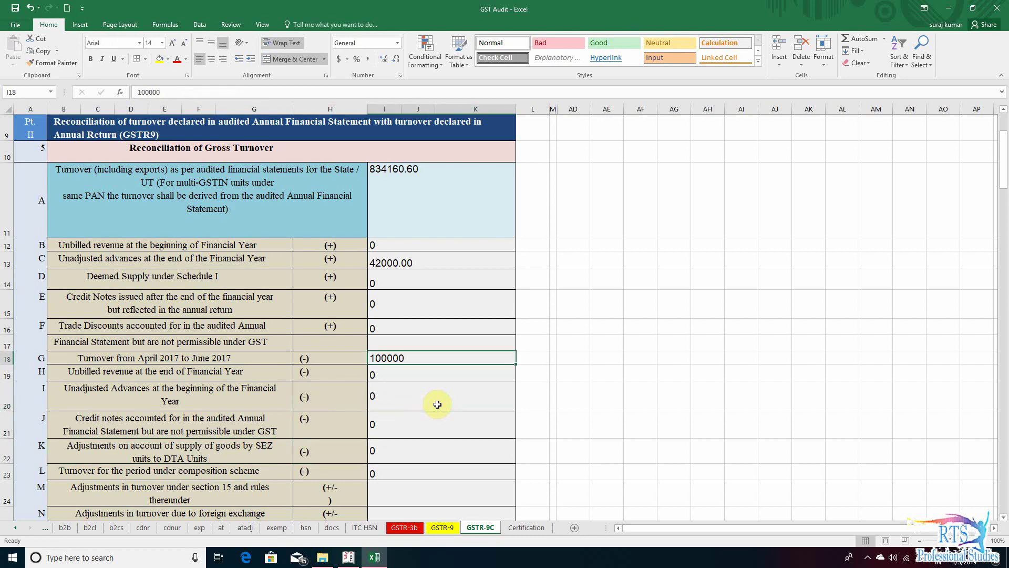
pyautogui.press('Down')
pyautogui.press('Down')
pyautogui.press('Down')
pyautogui.press('Down')
pyautogui.press('Down')
# - Check row K's adjustments on account of supply of goods by SEZ units to DTA units
pyautogui.press('Up')
pyautogui.press('Left')
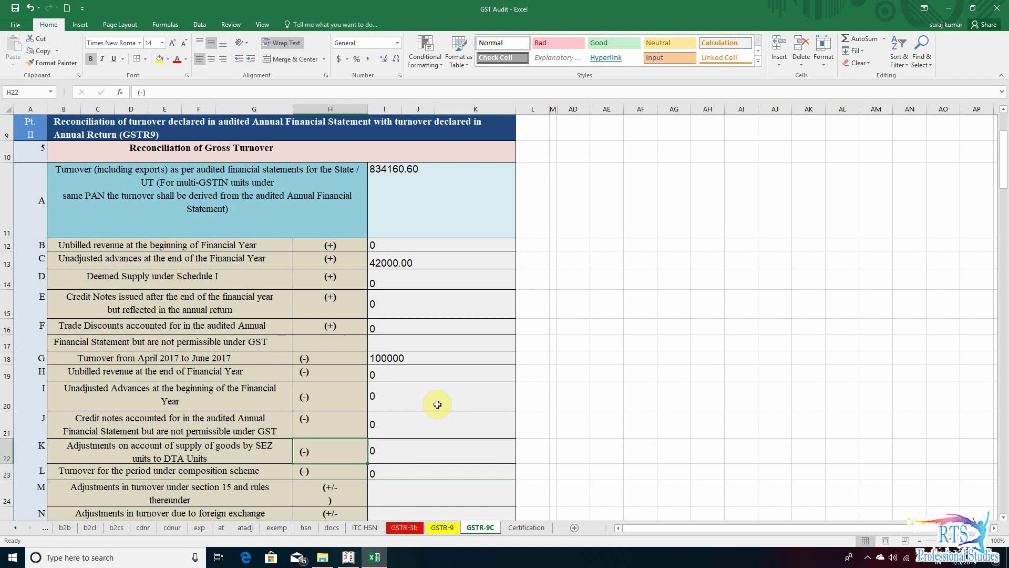
pyautogui.press('Left')
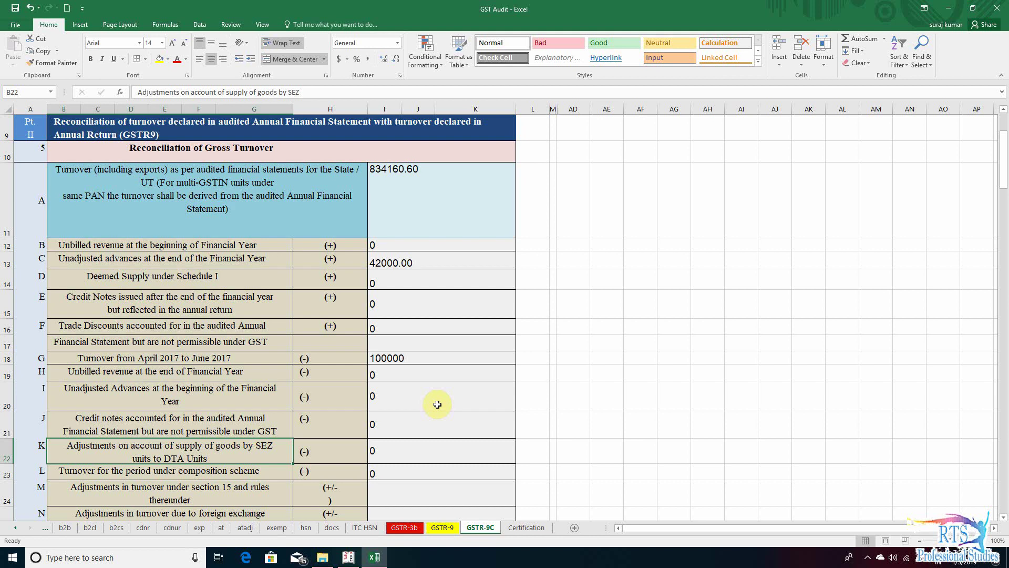
pyautogui.press('Right')
pyautogui.press('Right')
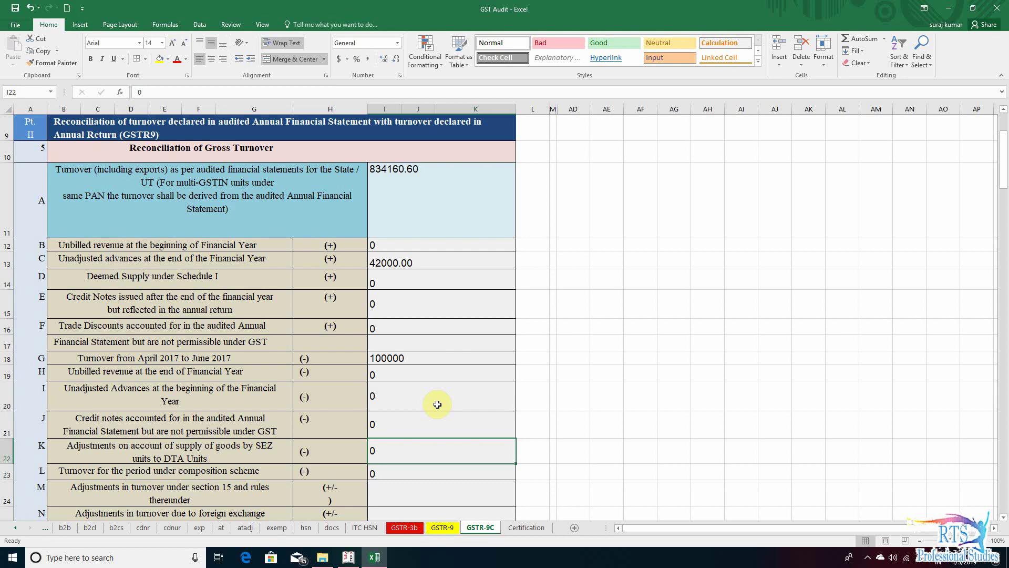
pyautogui.press('Left')
pyautogui.press('Left')
pyautogui.press('Right')
pyautogui.press('Right')
# - Switch to Tally.ERP 9 and open the detailed Profit & Loss A/c for 1-Apr-2017 to 31-Mar-2018 at its Sales Accounts
pyautogui.hotkey('alt', 'Tab')
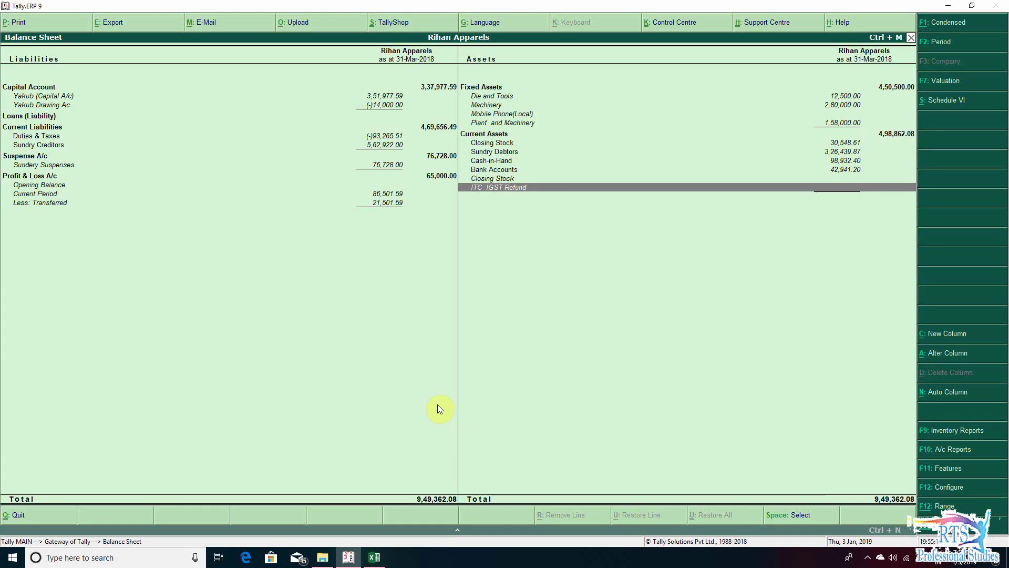
pyautogui.press('Escape')
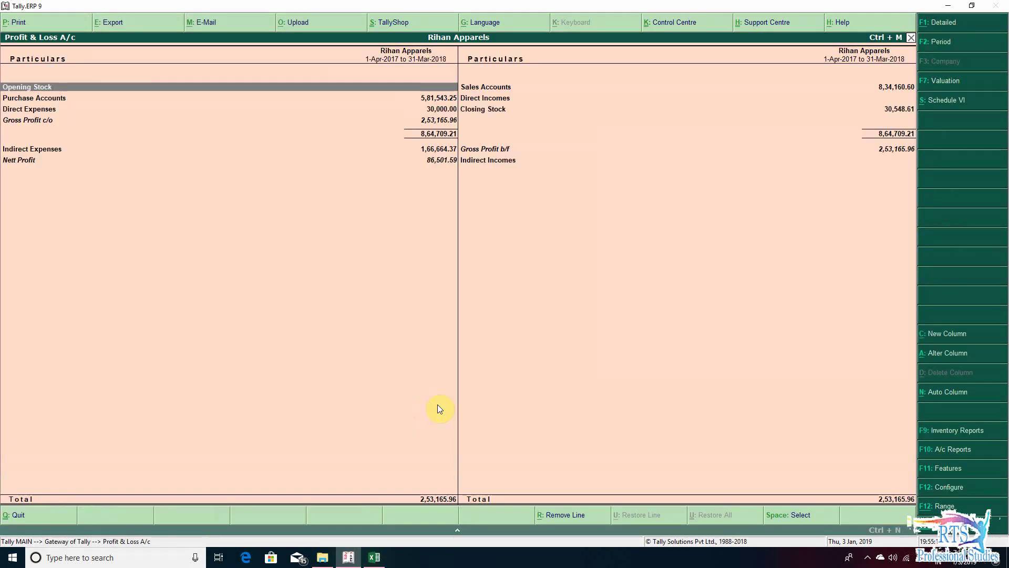
pyautogui.hotkey('alt', 'F1')
pyautogui.press('Right')
pyautogui.press('Down')
pyautogui.press('Down')
pyautogui.press('Down')
pyautogui.press('Down')
pyautogui.press('Down')
pyautogui.press('Down')
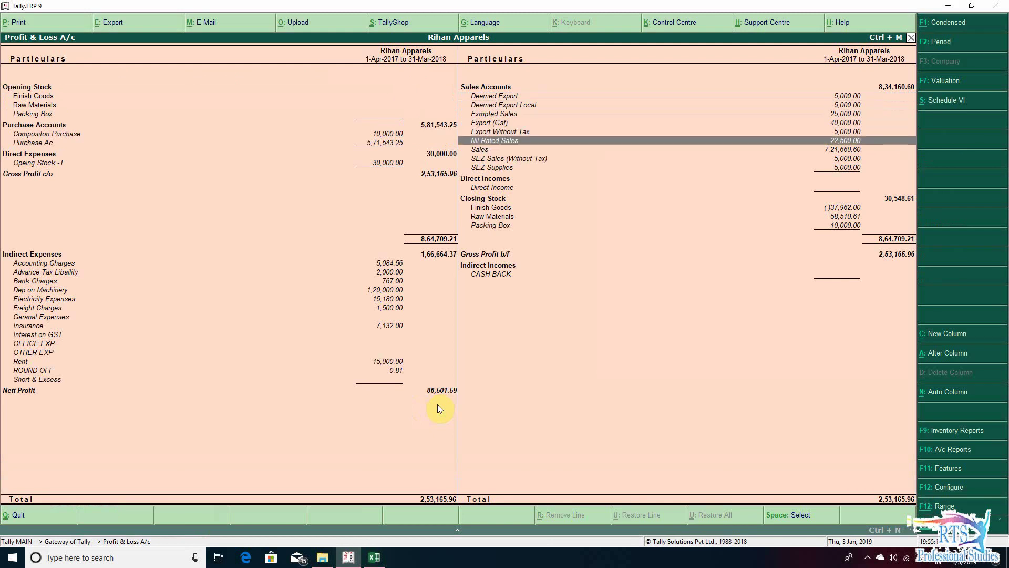
# - Examine the export, nil rated and SEZ sales ledgers under Sales Accounts
pyautogui.press('Down')
pyautogui.press('Down')
pyautogui.press('Up')
pyautogui.press('Up')
pyautogui.press('Up')
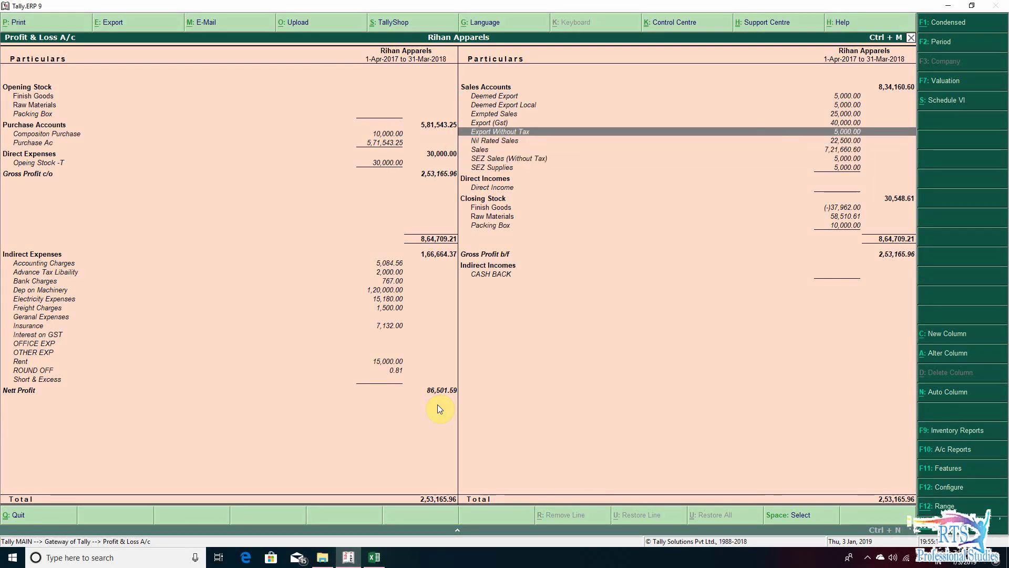
pyautogui.press('Down')
pyautogui.press('Down')
pyautogui.press('Up')
pyautogui.press('Up')
pyautogui.press('Up')
pyautogui.press('Up')
pyautogui.press('Up')
# - Return to the GSTR-9C sheet in Excel and check row L's turnover for the period under composition scheme
pyautogui.hotkey('alt', 'Tab')
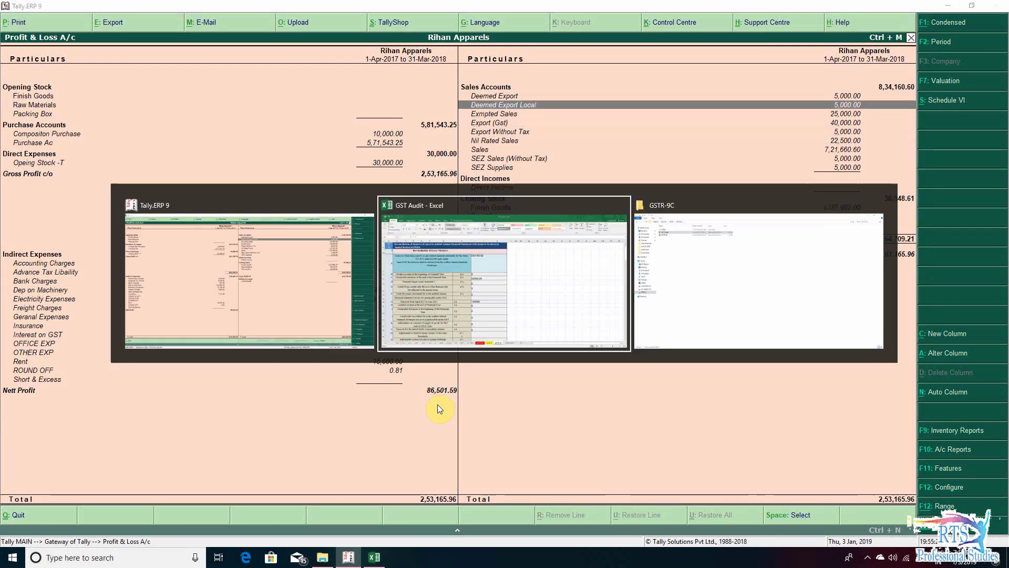
pyautogui.press('Down')
pyautogui.press('Down')
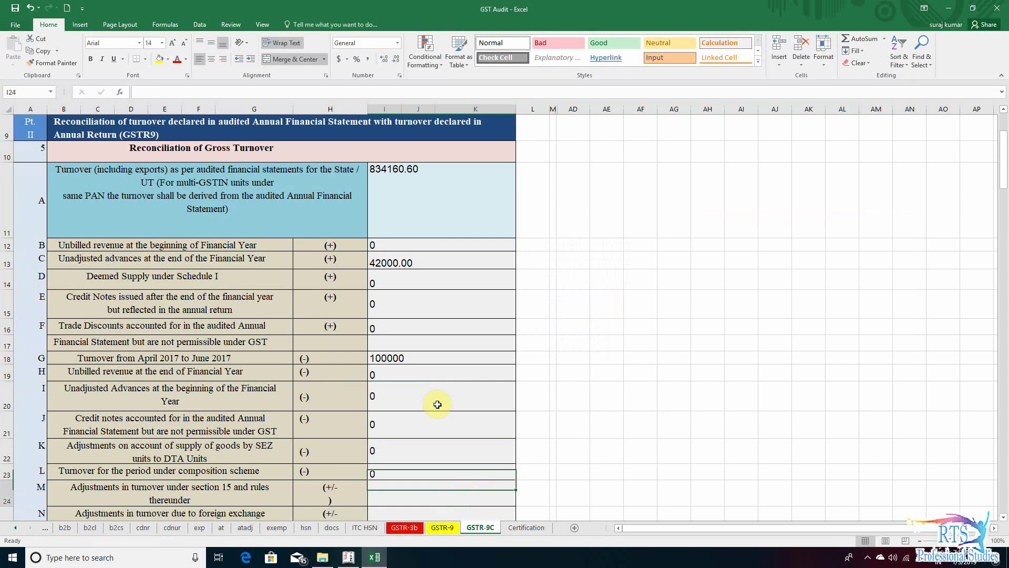
pyautogui.press('Up')
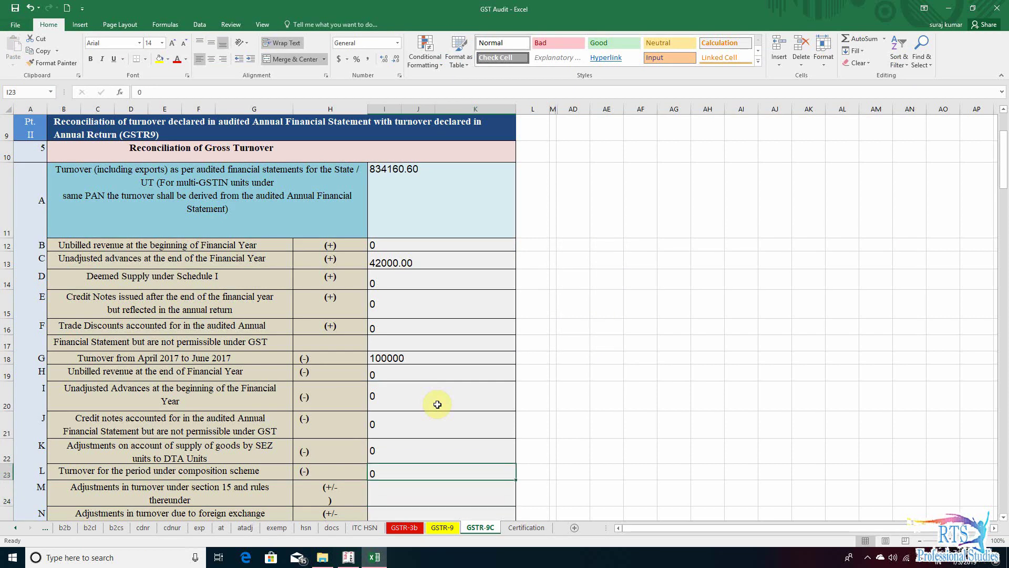
pyautogui.press('Left')
pyautogui.press('Left')
pyautogui.press('Left')
pyautogui.press('Right')
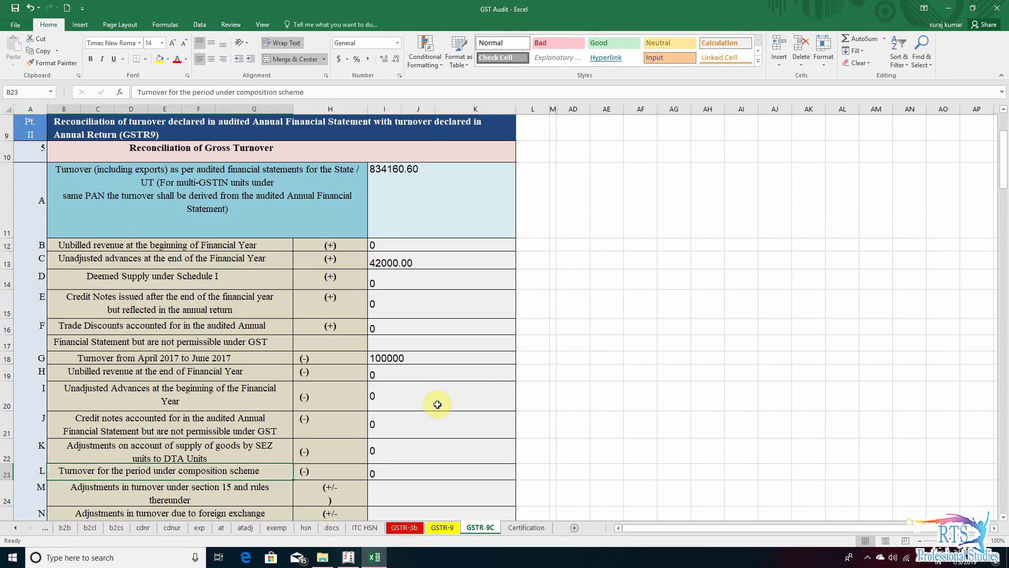
pyautogui.press('Right')
pyautogui.press('Right')
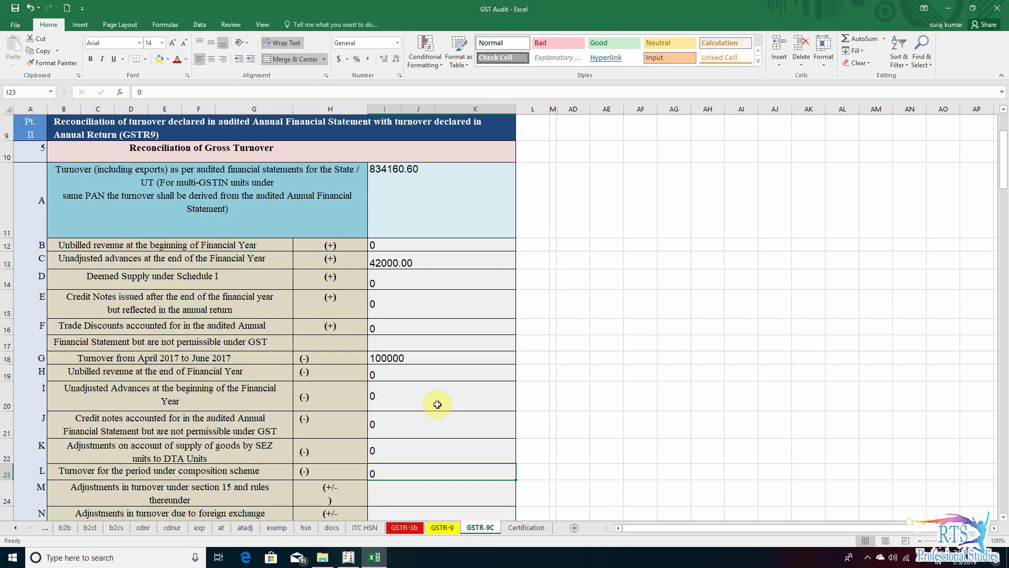
# - Enter 0 as row M's adjustments in turnover under section 15 and rules thereunder
pyautogui.scroll(-1, 438, 404)
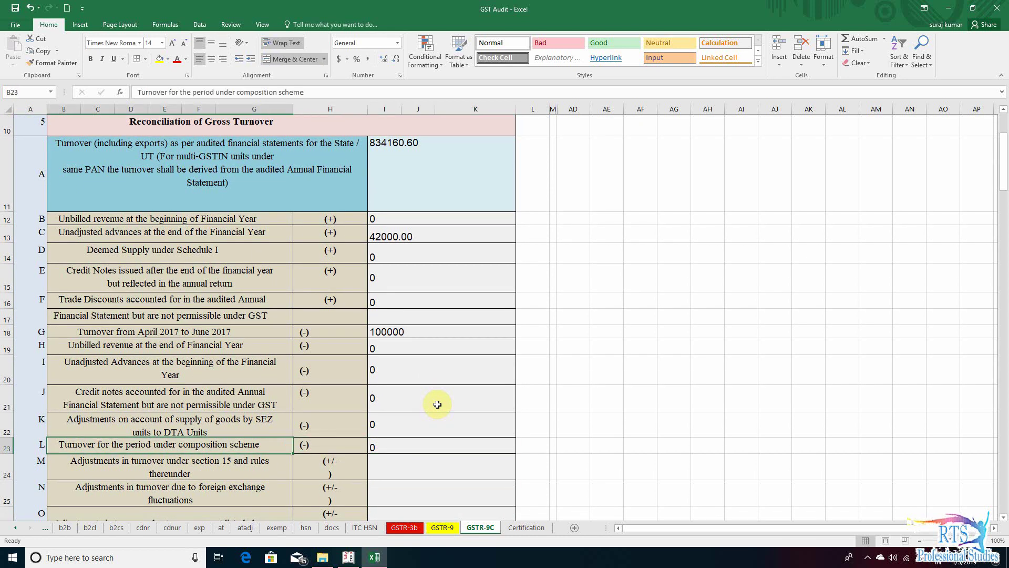
pyautogui.press('Return')
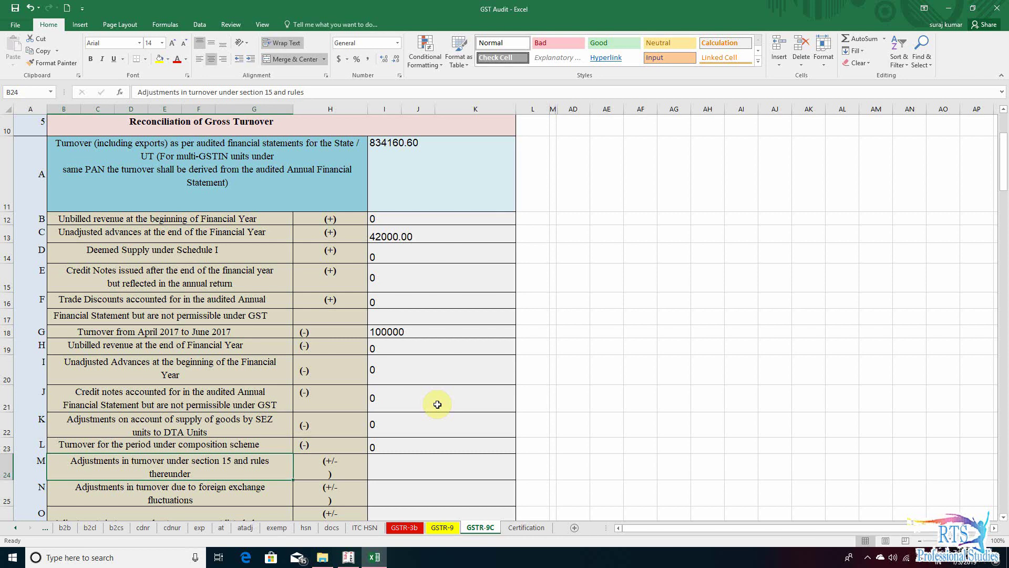
pyautogui.press('Right')
pyautogui.press('Right')
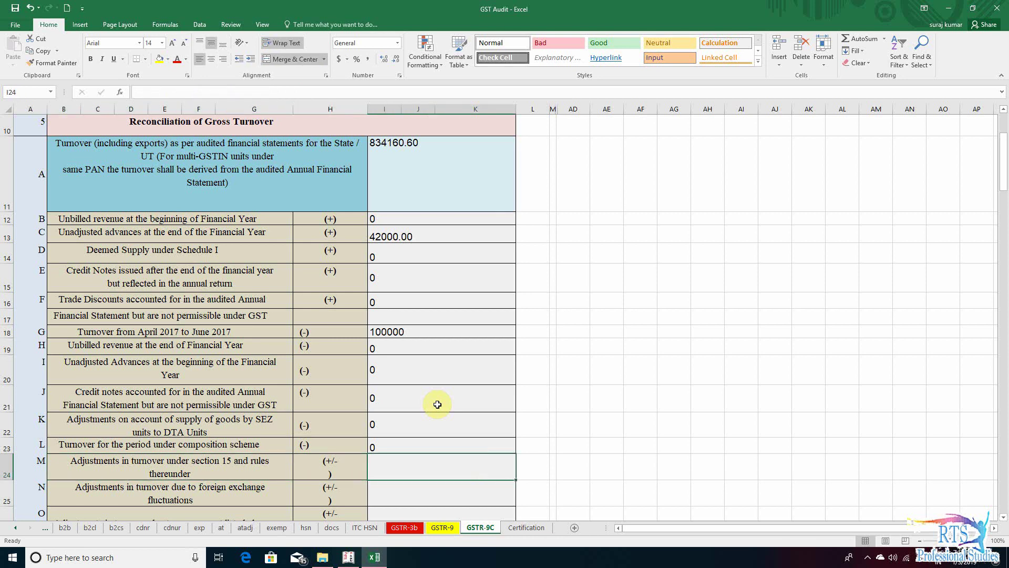
pyautogui.scroll(-1, 437, 404)
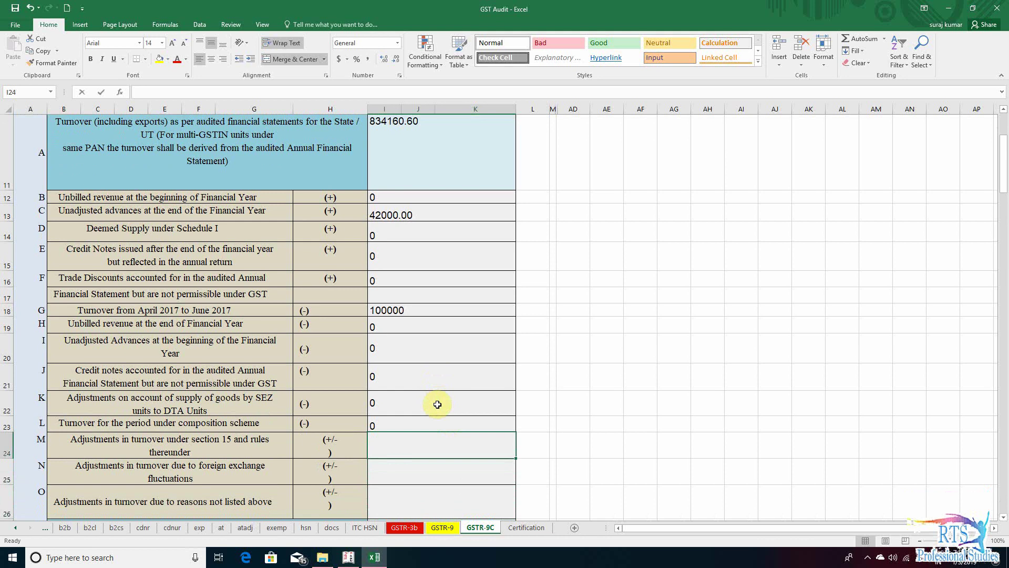
pyautogui.write('0')
pyautogui.press('Return')
# - Check row N's adjustments in turnover due to foreign exchange fluctuations and select its amount cell
pyautogui.press('Left')
pyautogui.press('Left')
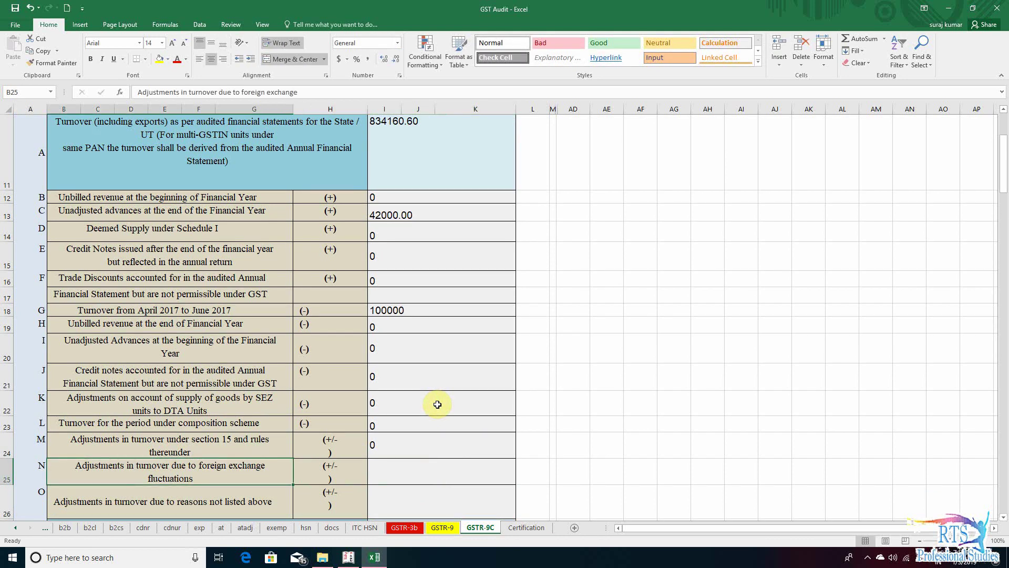
pyautogui.press('Right')
pyautogui.press('Right')
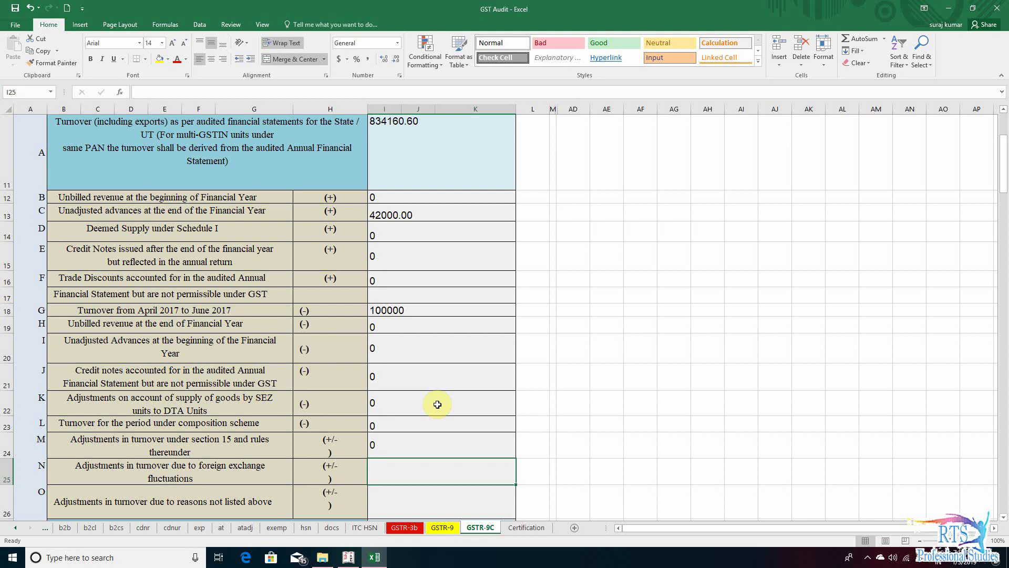
pyautogui.press('Left')
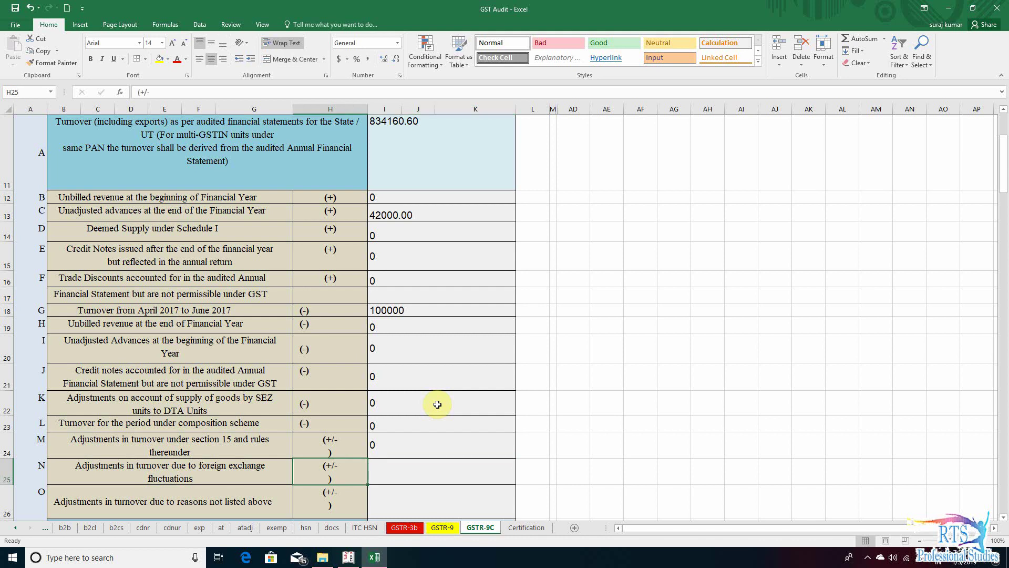
pyautogui.press('Right')
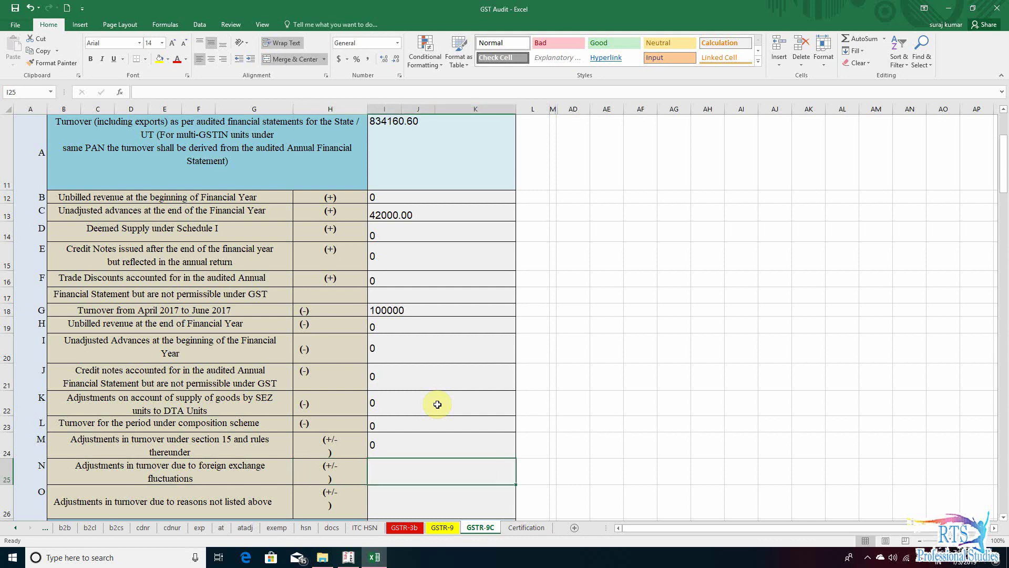
# - Switch to Tally.ERP 9 and go through the Sales Accounts, Direct Incomes and Closing Stock entries of the Profit & Loss A/c
pyautogui.hotkey('alt', 'Tab')
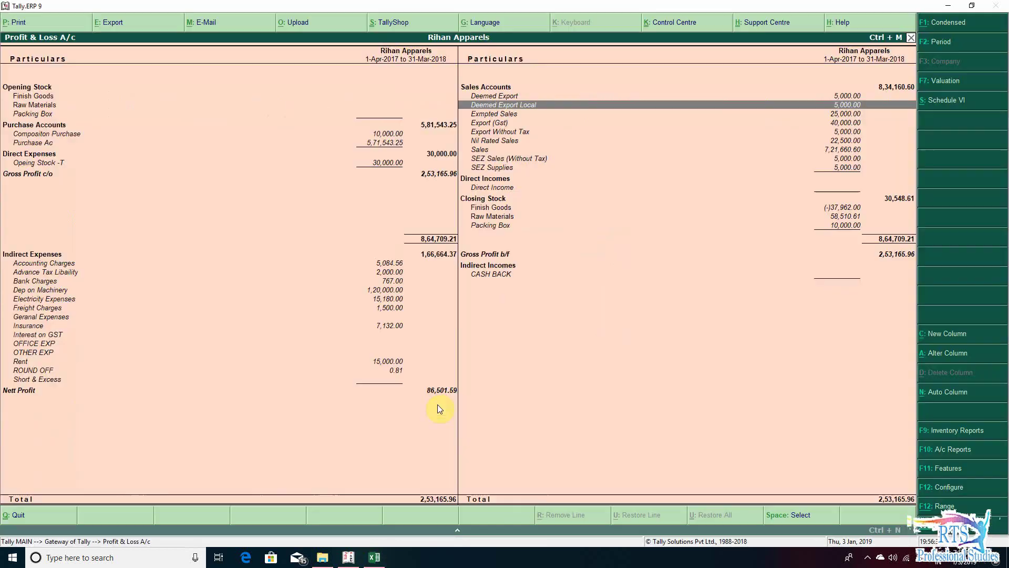
pyautogui.press('Down')
pyautogui.press('Down')
pyautogui.press('Down')
pyautogui.press('Down')
pyautogui.press('Down')
pyautogui.press('Down')
pyautogui.press('Down')
pyautogui.press('Down')
pyautogui.press('Down')
pyautogui.press('Down')
pyautogui.press('Down')
pyautogui.press('Down')
pyautogui.press('Down')
pyautogui.press('Down')
pyautogui.press('Down')
pyautogui.press('Down')
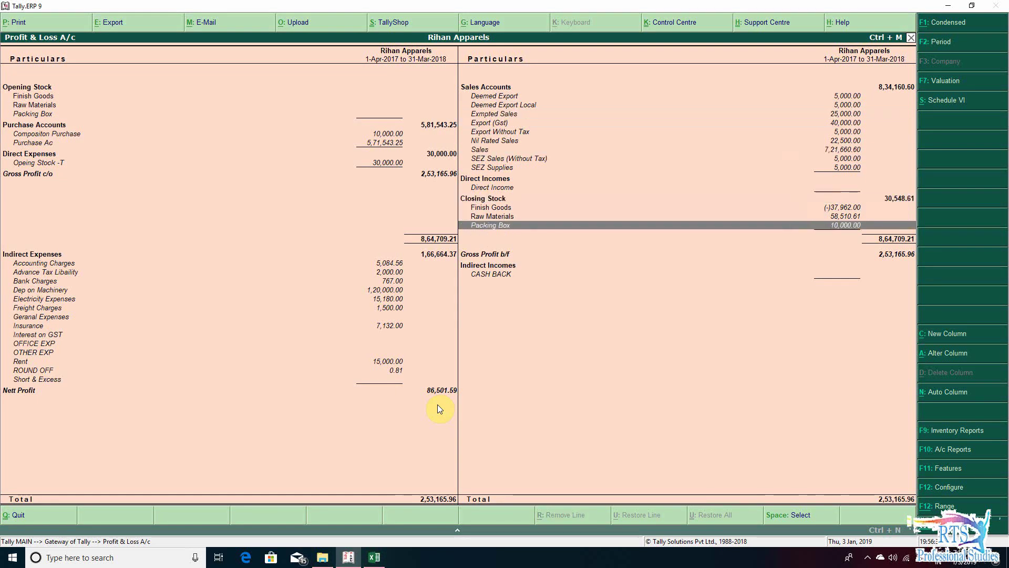
# - Examine the Profit & Loss A/c down to Indirect Incomes for foreign exchange differences and return to the GSTR-9C sheet in Excel
pyautogui.press('Up')
pyautogui.press('Up')
pyautogui.press('Up')
pyautogui.press('Up')
pyautogui.press('Down')
pyautogui.press('Down')
pyautogui.press('Up')
pyautogui.press('Up')
pyautogui.press('Down')
pyautogui.press('Down')
pyautogui.press('Down')
pyautogui.press('Down')
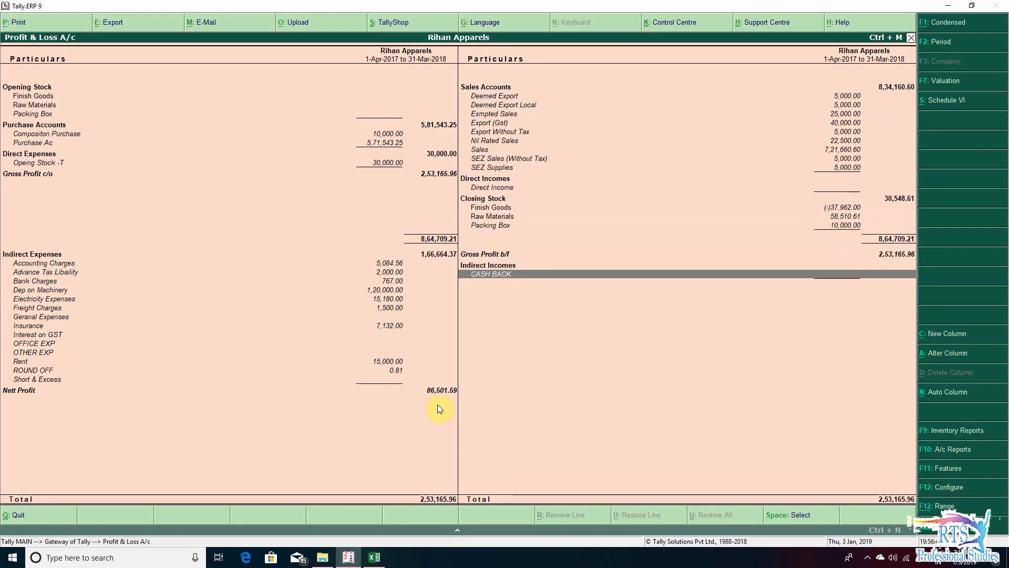
pyautogui.hotkey('alt', 'Tab')
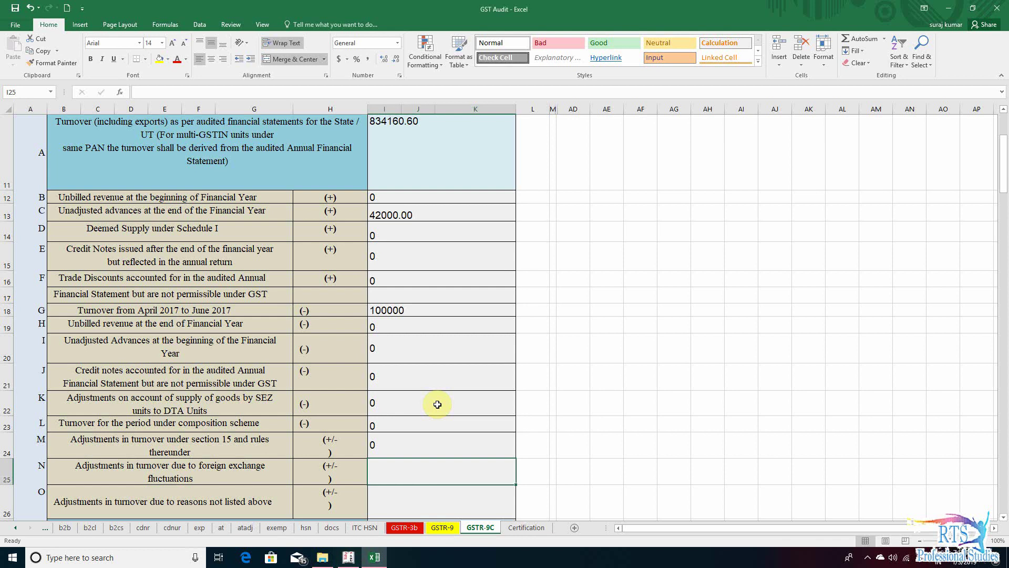
# - Enter 0 as row N's adjustments in turnover due to foreign exchange fluctuations
pyautogui.write('10')
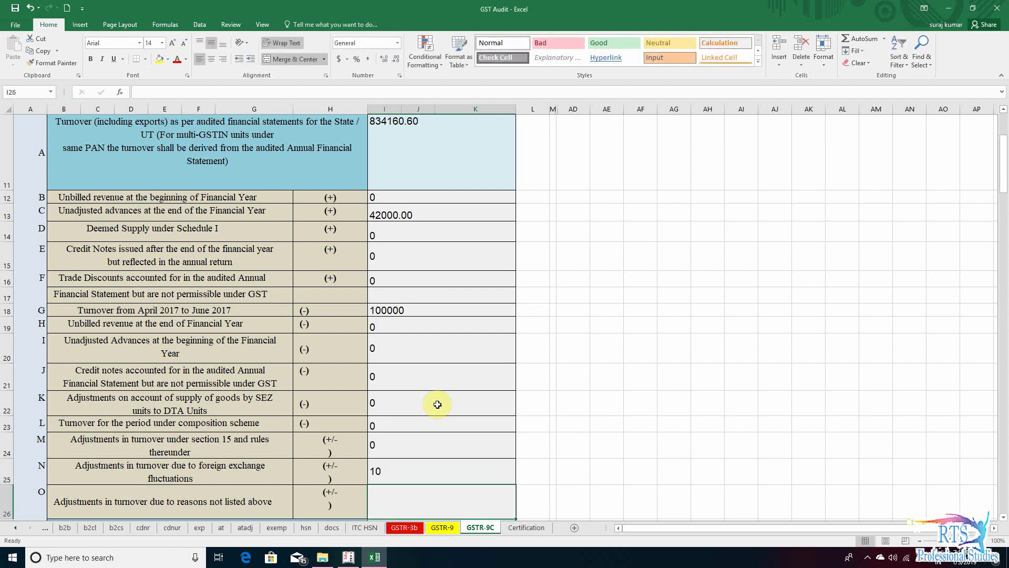
pyautogui.press('Return')
pyautogui.press('Up')
pyautogui.write('0')
pyautogui.press('Return')
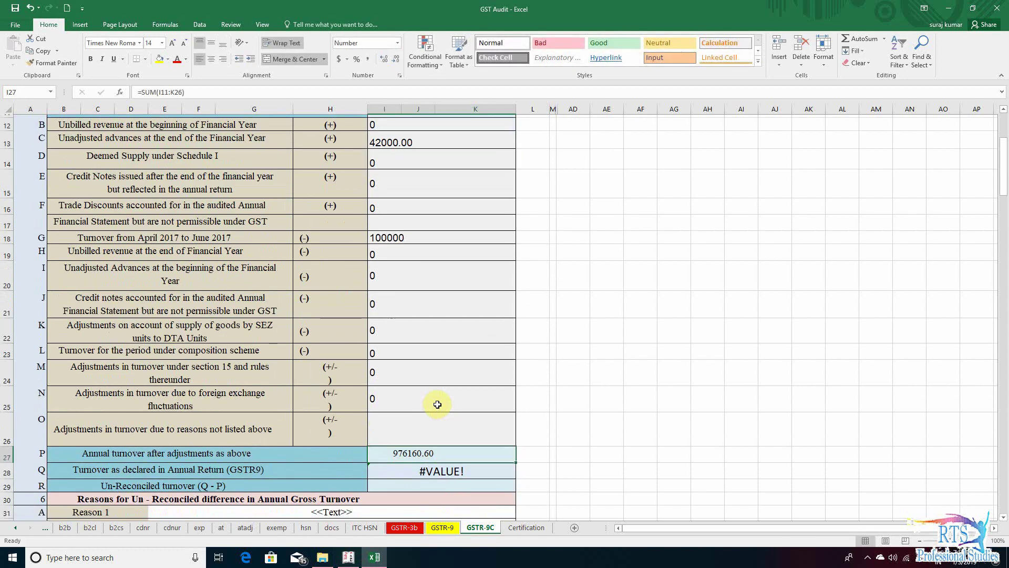
# - Check row O's adjustments in turnover due to reasons not listed above and the rows around it
pyautogui.press('Left')
pyautogui.press('Left')
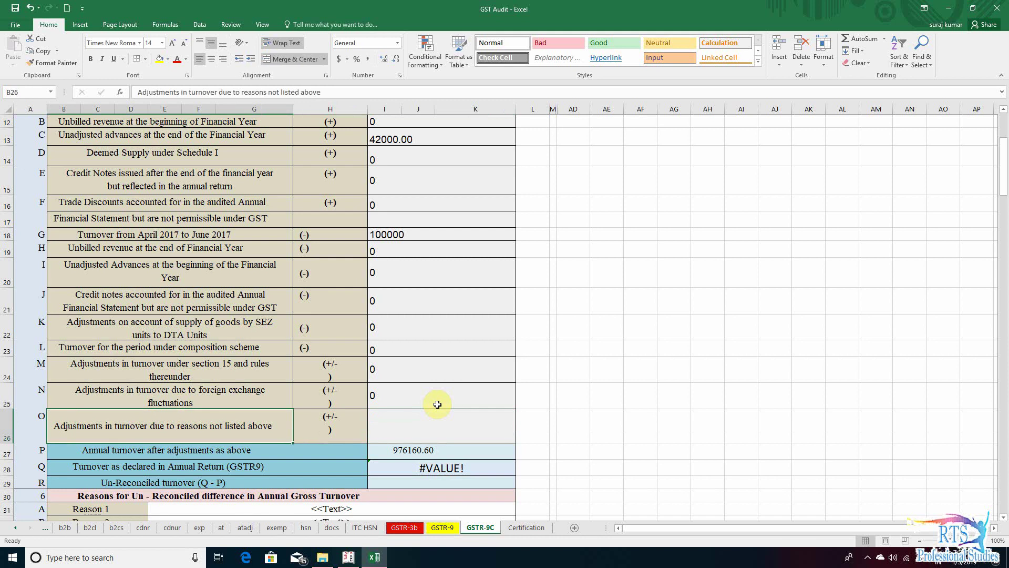
pyautogui.press('Right')
pyautogui.press('Right')
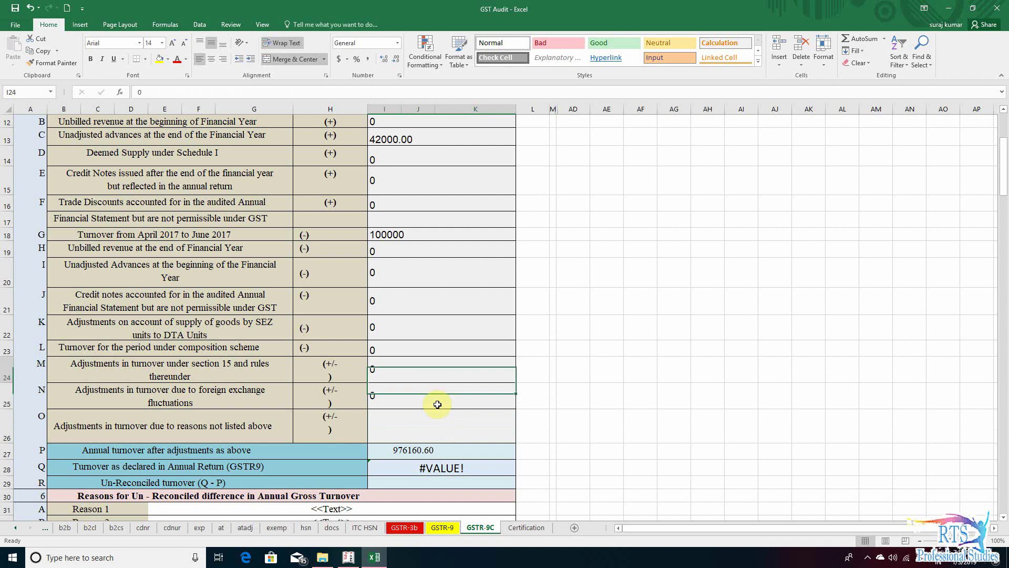
pyautogui.press('Down')
pyautogui.press('Up')
pyautogui.press('Up')
pyautogui.press('Up')
pyautogui.press('Up')
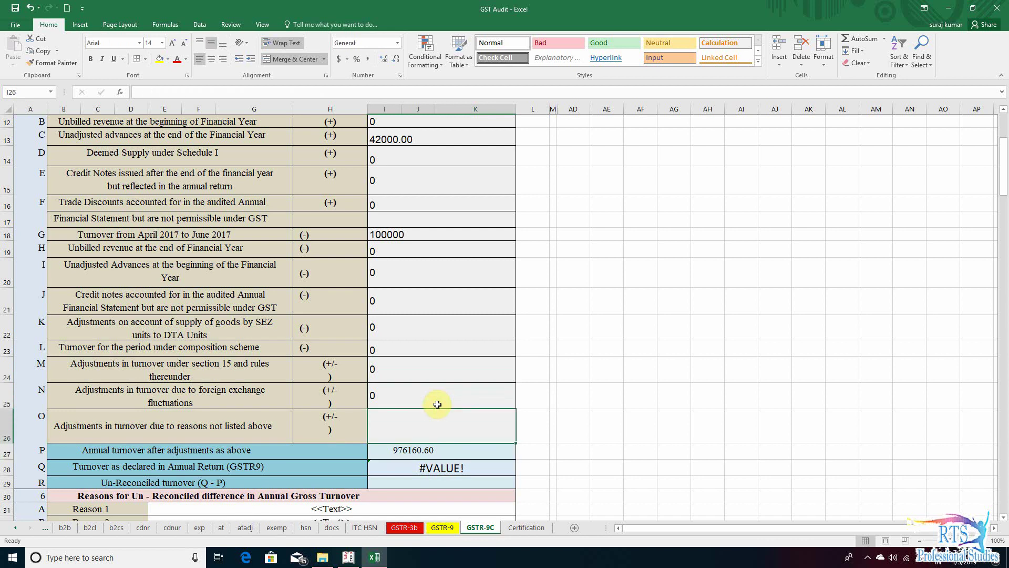
pyautogui.press('Down')
pyautogui.press('Down')
pyautogui.press('Down')
pyautogui.press('Down')
# - Change row G's turnover from April 2017 to June 2017 to -100000 so that it is deducted
pyautogui.press('Up')
pyautogui.press('Up')
pyautogui.press('Up')
pyautogui.press('Up')
pyautogui.press('Up')
pyautogui.press('Up')
pyautogui.press('Up')
pyautogui.press('Up')
pyautogui.press('Up')
pyautogui.press('Up')
pyautogui.press('Up')
pyautogui.press('Up')
pyautogui.press('Up')
pyautogui.press('Up')
pyautogui.press('Down')
pyautogui.press('Down')
pyautogui.press('Down')
pyautogui.press('Down')
pyautogui.press('Down')
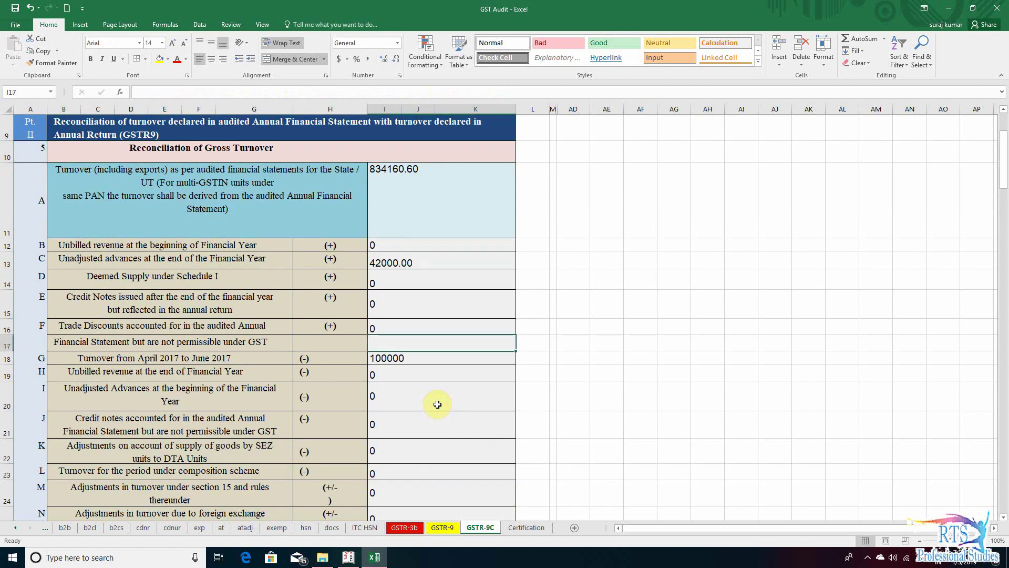
pyautogui.write('-100000')
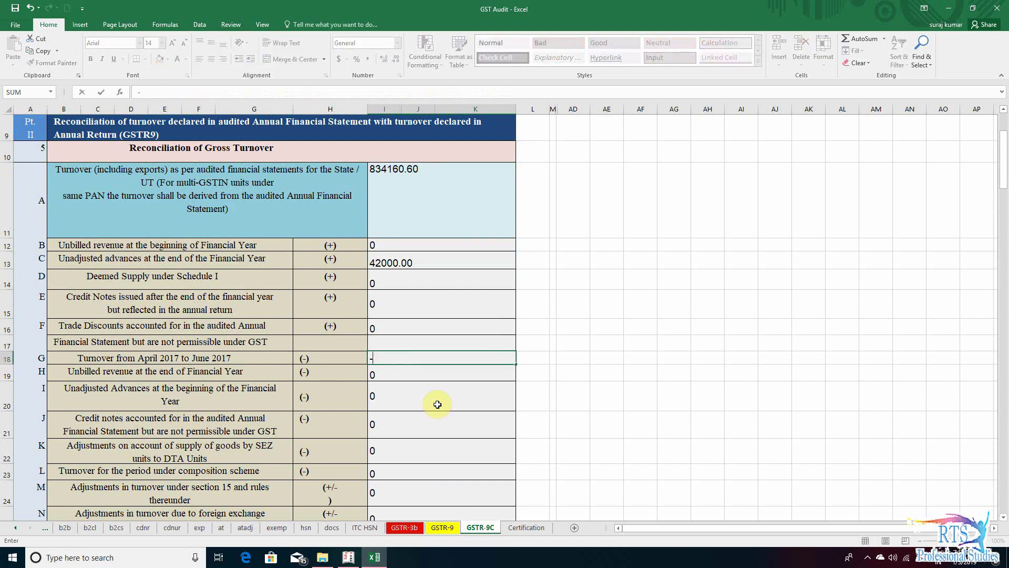
pyautogui.hotkey('ctrl', 'Return')
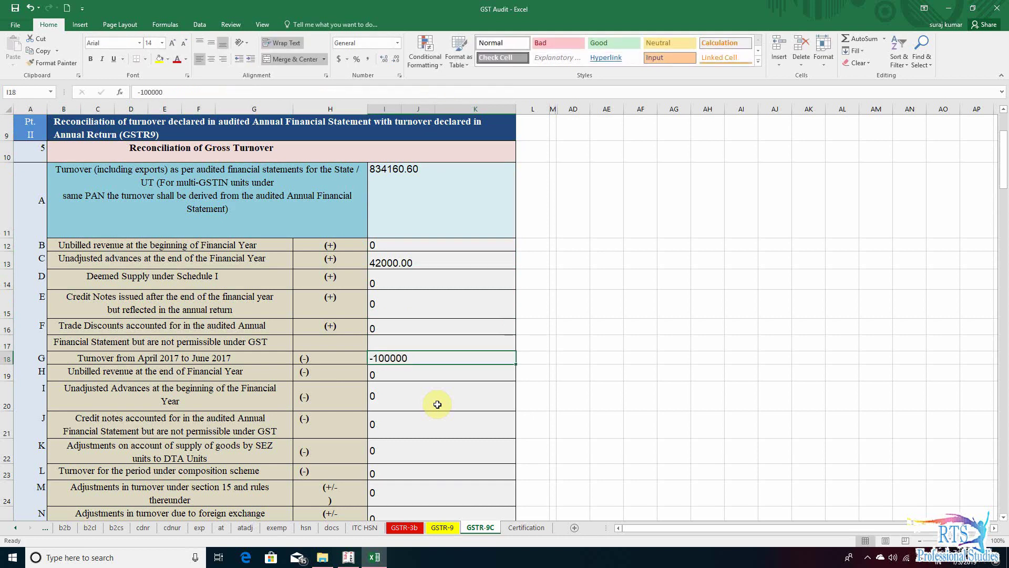
# - Check row P's annual turnover after adjustments and row Q's turnover as declared in the Annual Return (GSTR9)
pyautogui.press('Down')
pyautogui.press('Down')
pyautogui.press('Down')
pyautogui.press('Down')
pyautogui.press('Down')
pyautogui.press('Down')
pyautogui.press('Down')
pyautogui.press('Down')
pyautogui.press('Down')
pyautogui.press('Down')
pyautogui.press('Down')
pyautogui.press('Down')
pyautogui.press('Down')
pyautogui.press('Down')
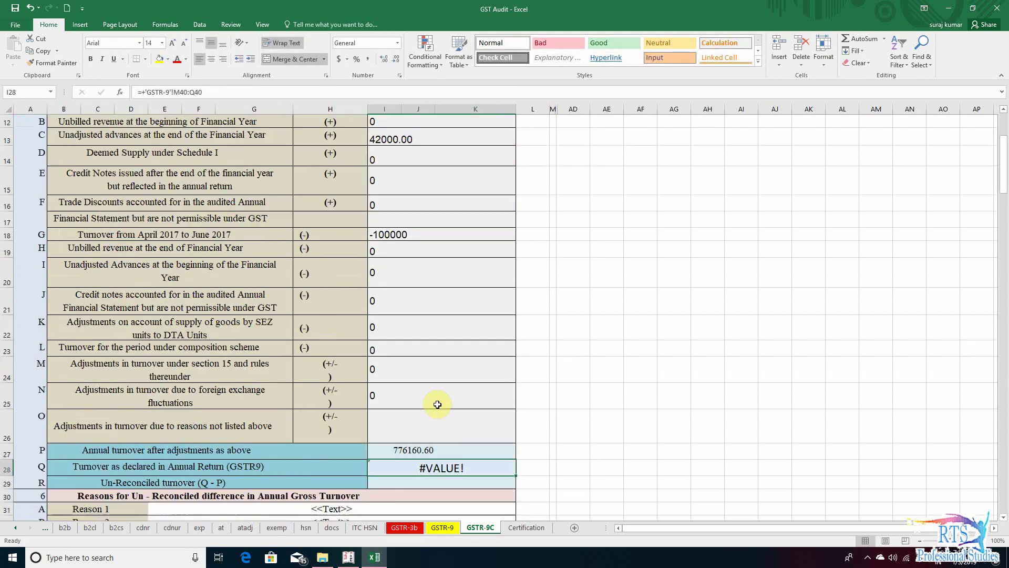
pyautogui.press('Up')
pyautogui.press('Up')
pyautogui.press('Up')
pyautogui.press('Up')
pyautogui.press('Up')
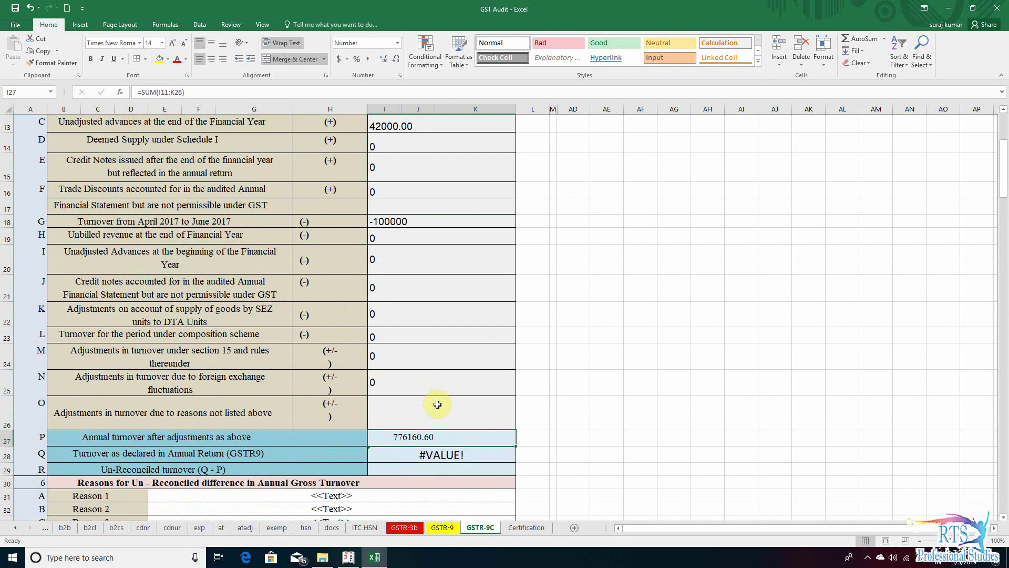
pyautogui.press('Down')
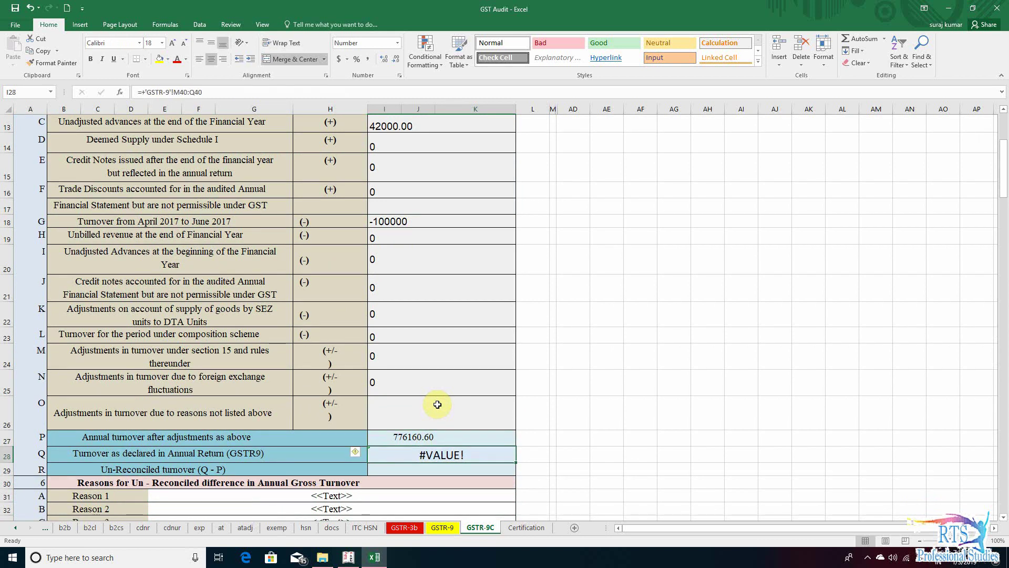
pyautogui.press('Left')
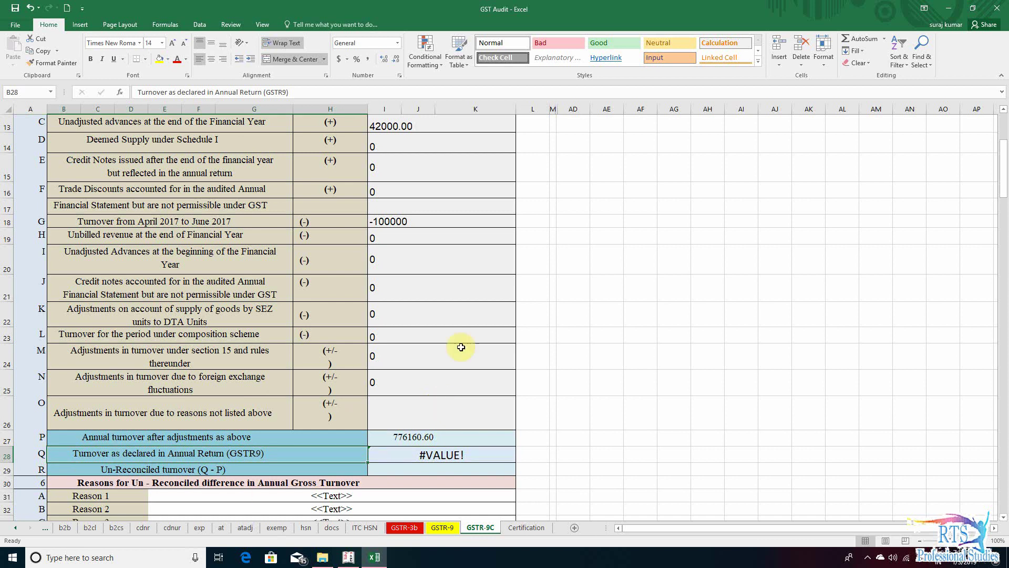
# - Look up the total turnover including advances in the GSTR-9 sheet and enter 776160.60 as row Q's declared turnover in GSTR-9C
pyautogui.click(447, 531)
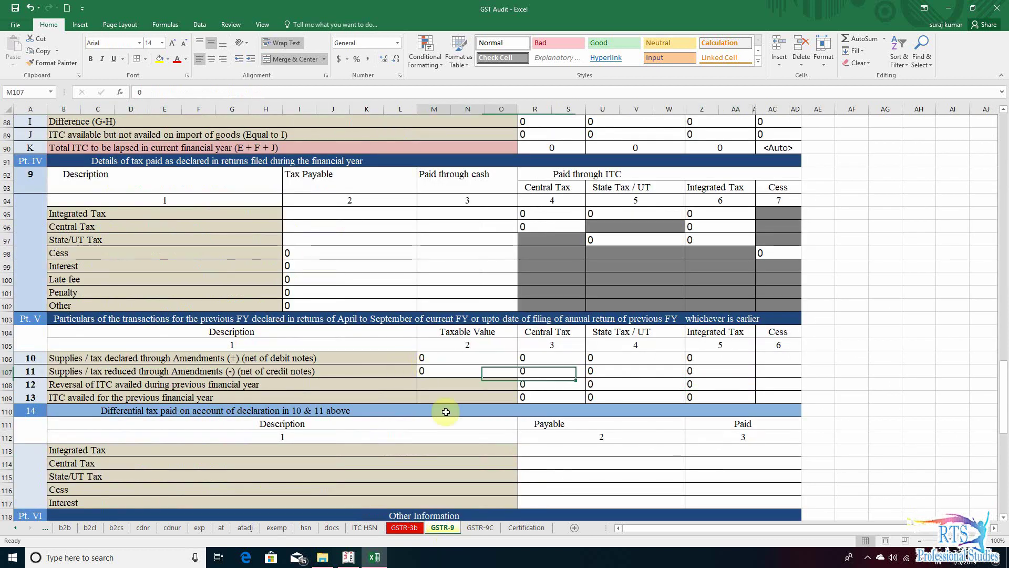
pyautogui.scroll(20, 457, 410)
pyautogui.scroll(10, 461, 446)
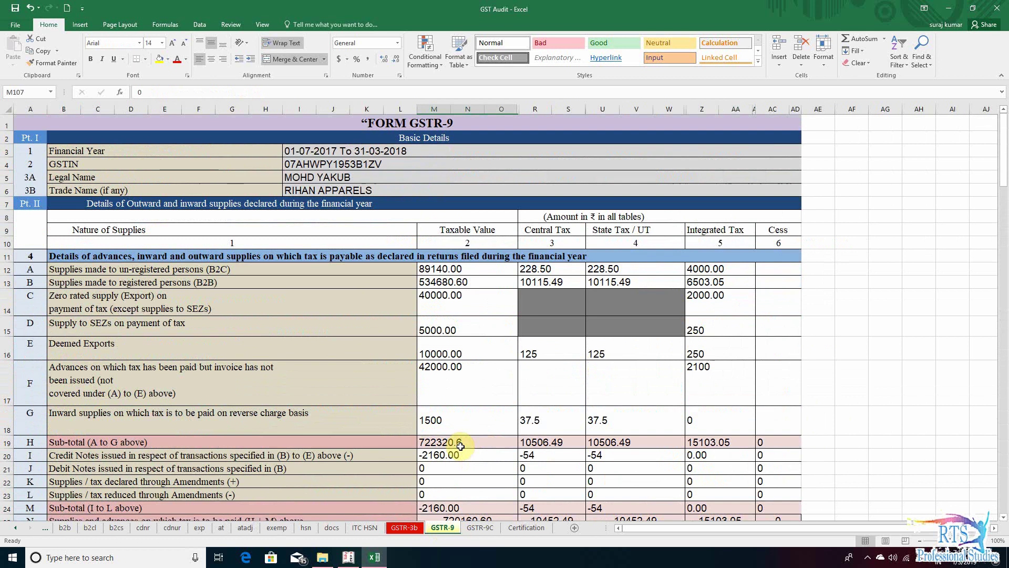
pyautogui.scroll(-11, 461, 447)
pyautogui.scroll(2, 470, 438)
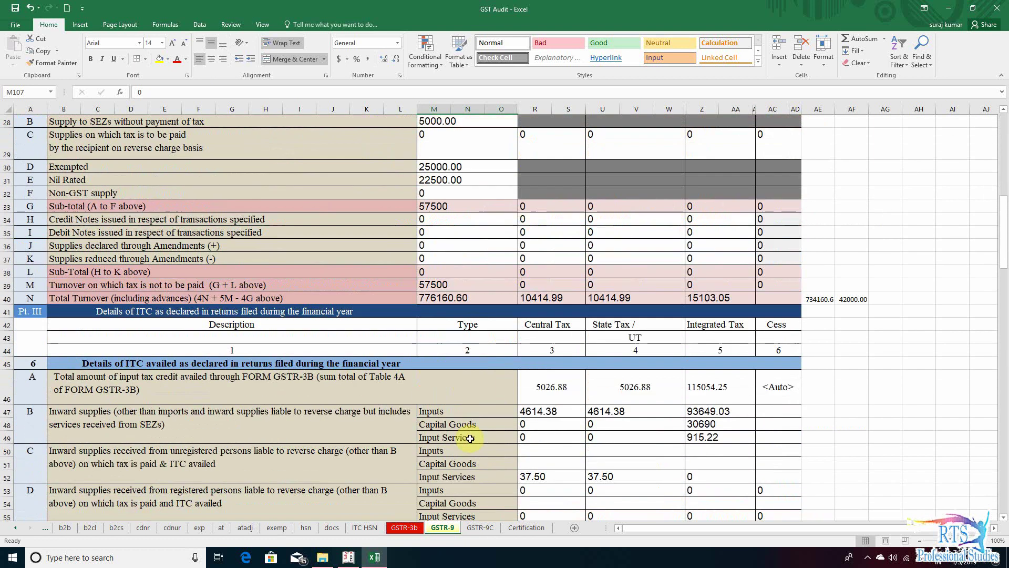
pyautogui.click(72, 298)
pyautogui.click(441, 294)
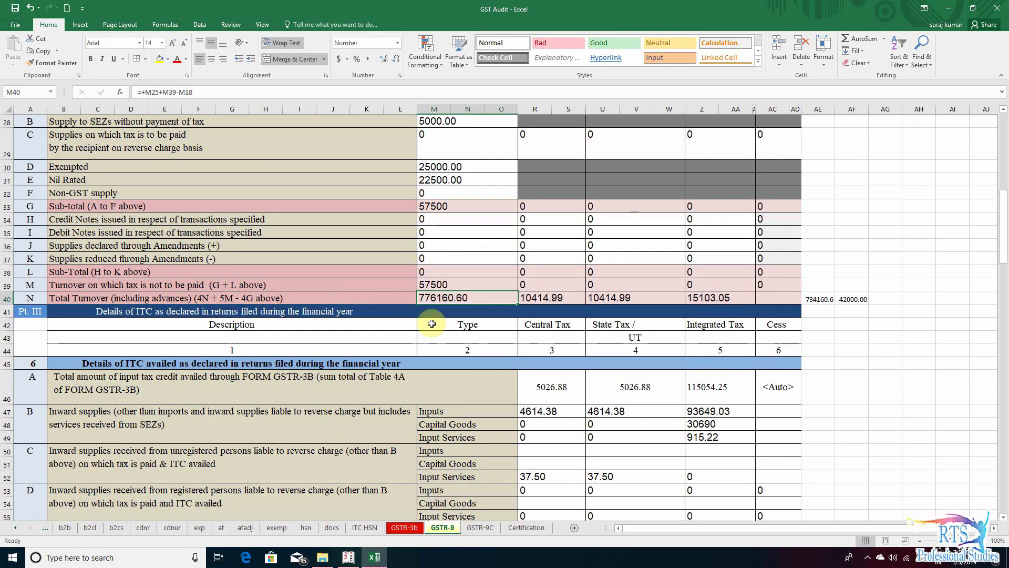
pyautogui.hotkey('ctrl', 'pagedown')
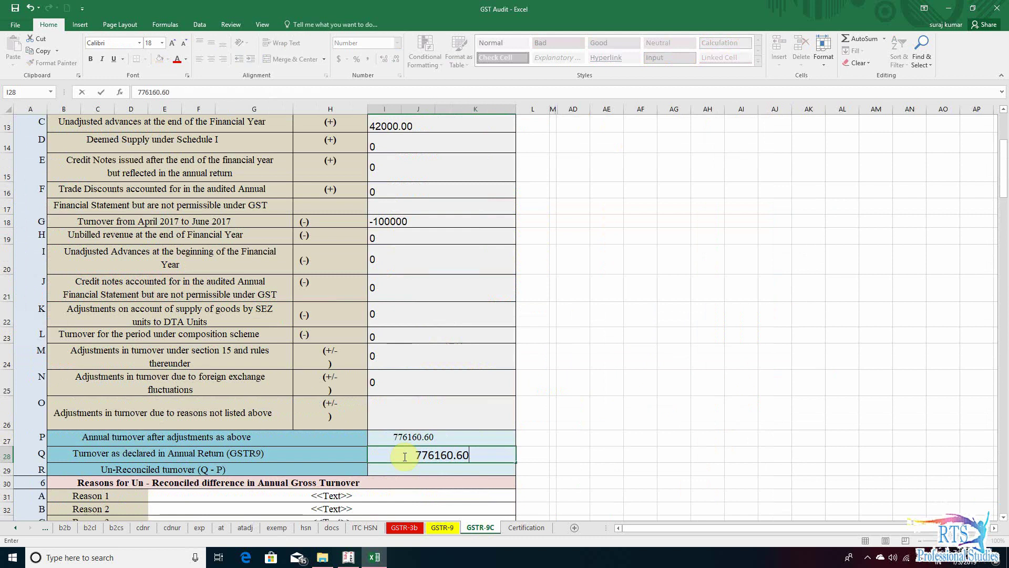
pyautogui.press('Return')
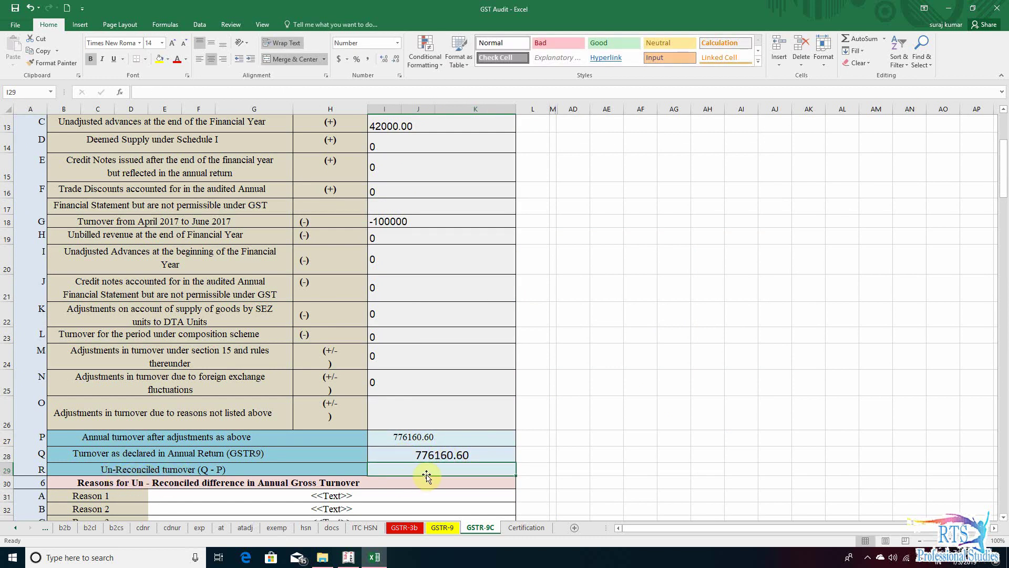
# - Calculate row R's un-reconciled turnover (Q - P) with the formula +I28-I27
pyautogui.write('+')
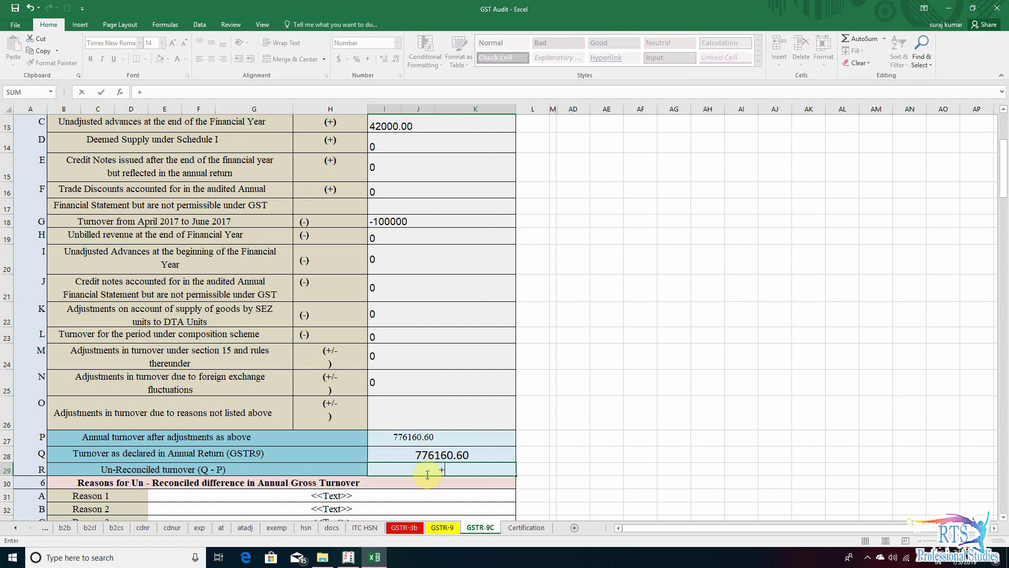
pyautogui.press('Up')
pyautogui.write('-')
pyautogui.press('Up')
pyautogui.press('Up')
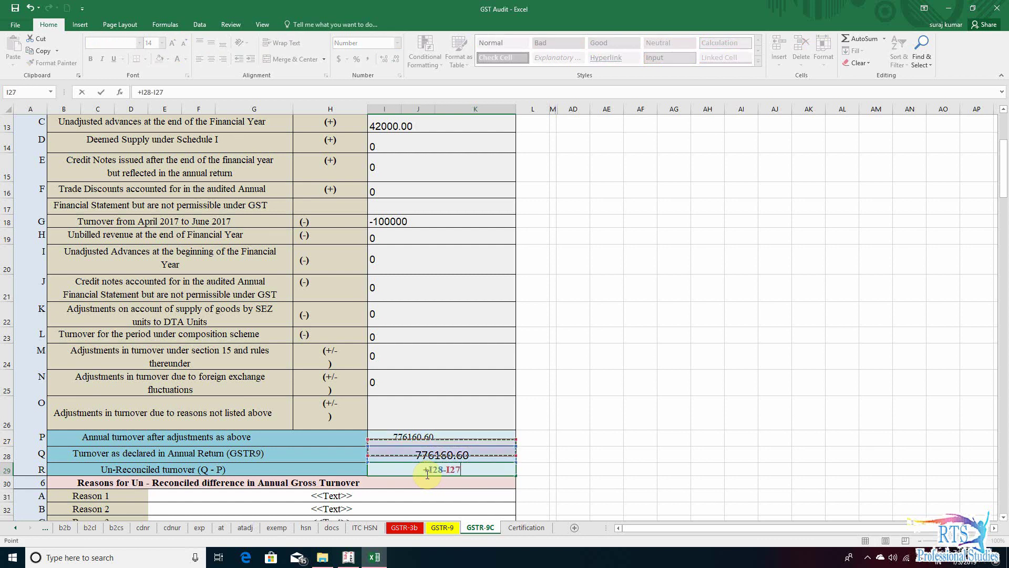
pyautogui.press('Return')
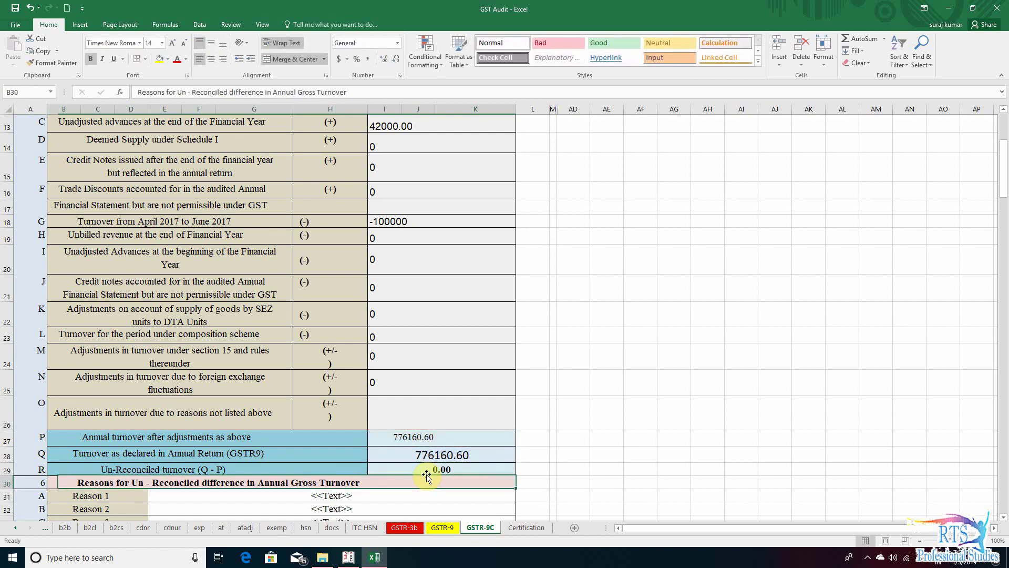
# - Review the Reason 1 and Reason 2 entries under table 6, Reasons for Un-Reconciled difference in Annual Gross Turnover
pyautogui.press('Down')
pyautogui.scroll(-1, 426, 476)
pyautogui.press('Down')
pyautogui.press('Right')
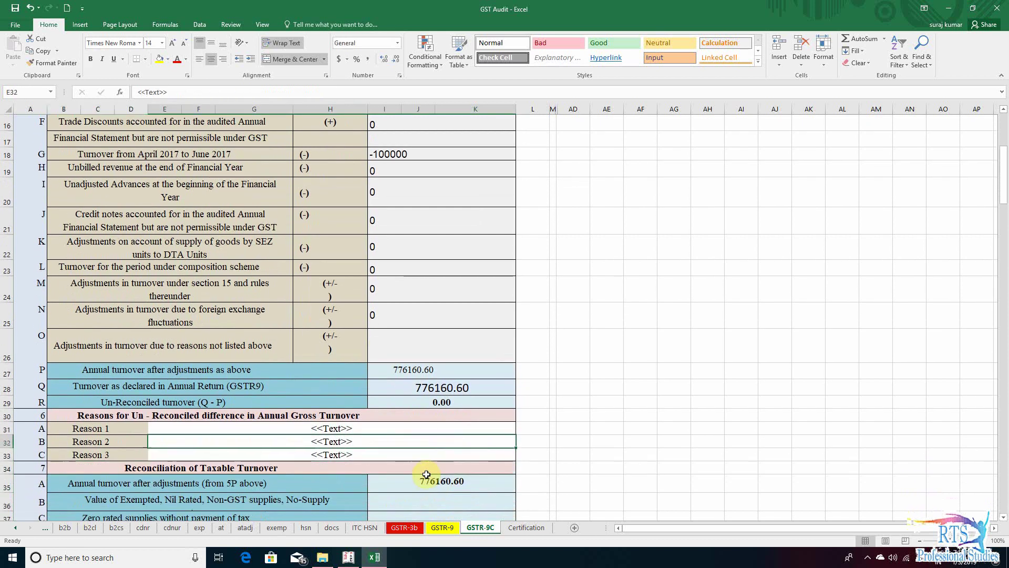
pyautogui.press('Up')
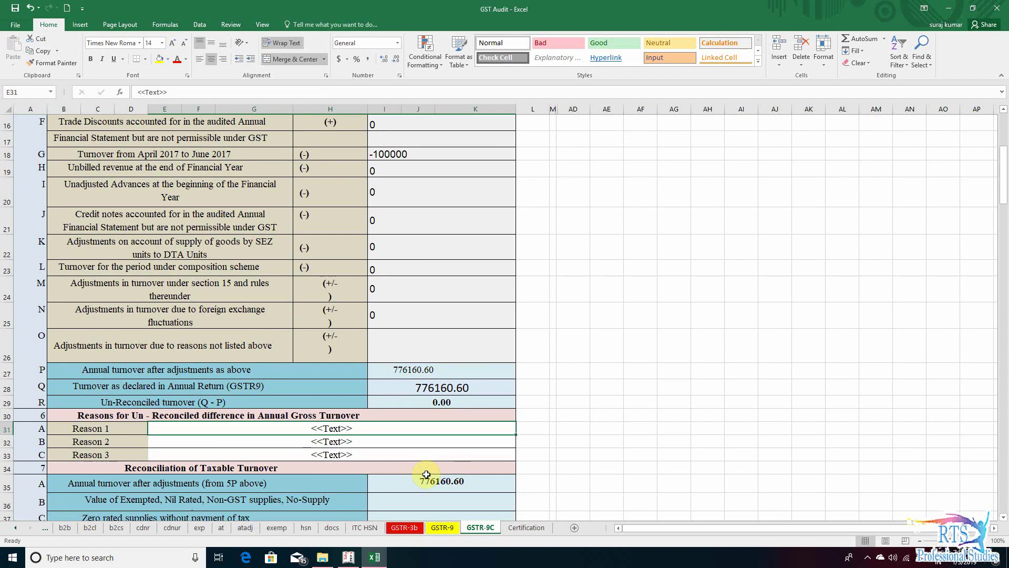
pyautogui.press('Down')
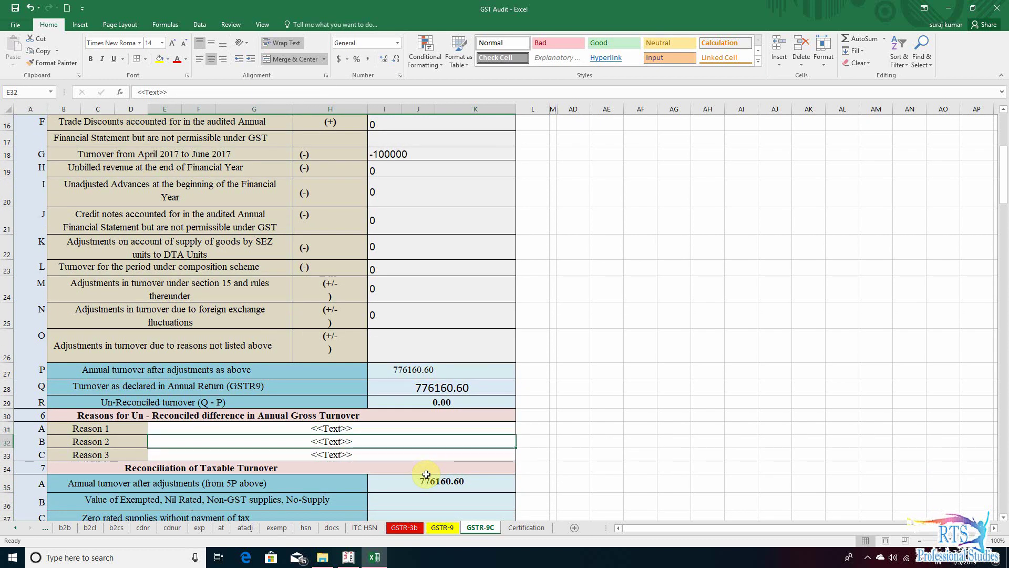
# - Examine rows A to G of table 7, Reconciliation of Taxable Turnover
pyautogui.press('Down')
pyautogui.press('Down')
pyautogui.scroll(-2, 426, 474)
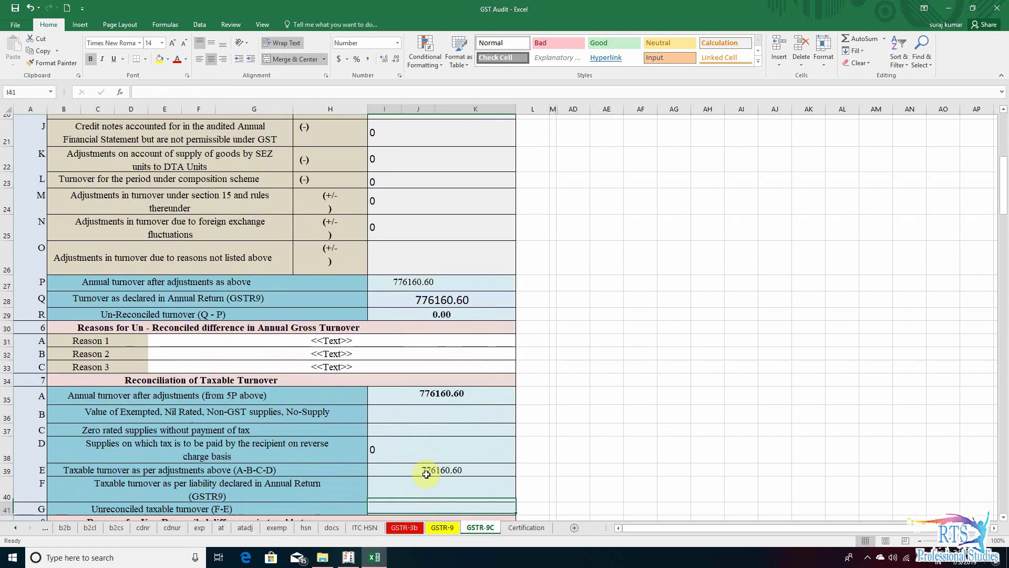
pyautogui.press('Down')
pyautogui.press('Down')
pyautogui.press('Down')
pyautogui.press('Down')
pyautogui.press('Down')
pyautogui.press('Down')
pyautogui.press('Down')
pyautogui.press('Down')
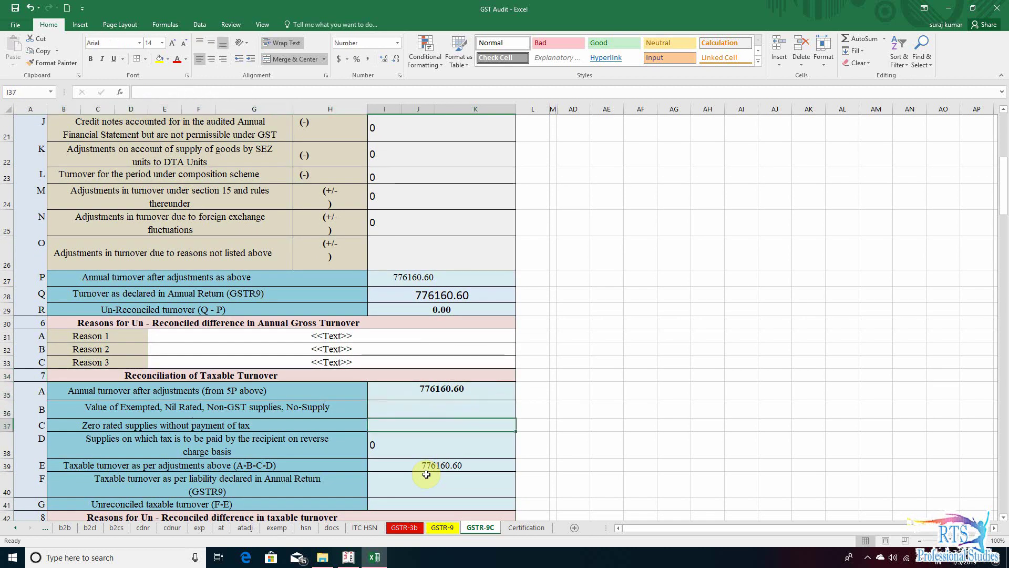
pyautogui.press('Up')
pyautogui.press('Right')
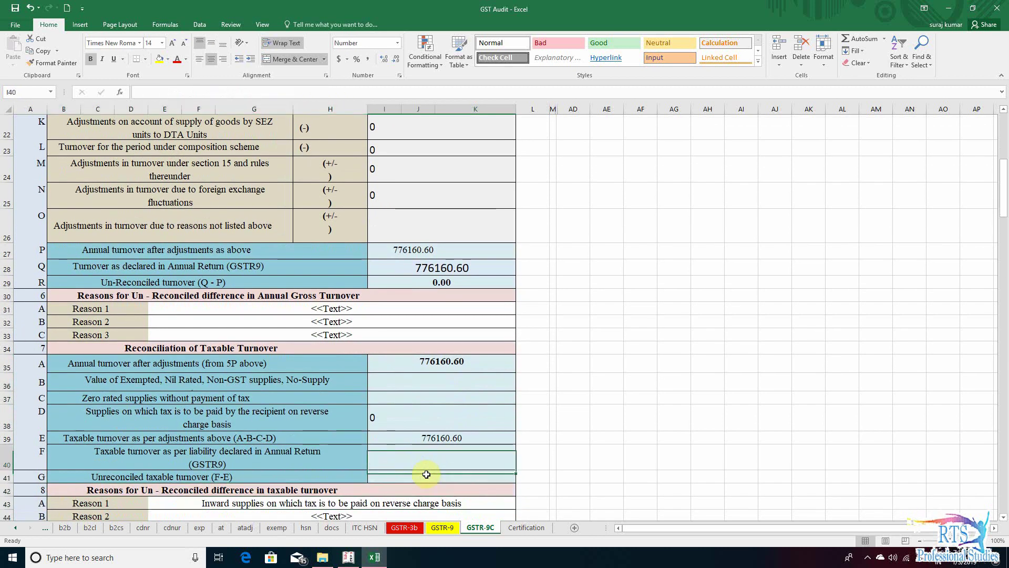
pyautogui.press('Up')
pyautogui.press('Up')
pyautogui.press('Up')
pyautogui.press('Up')
pyautogui.press('Up')
# - Select table 7 row B's amount cell and check the nil rated and exempted supplies in the exemp sheet
pyautogui.click(74, 383)
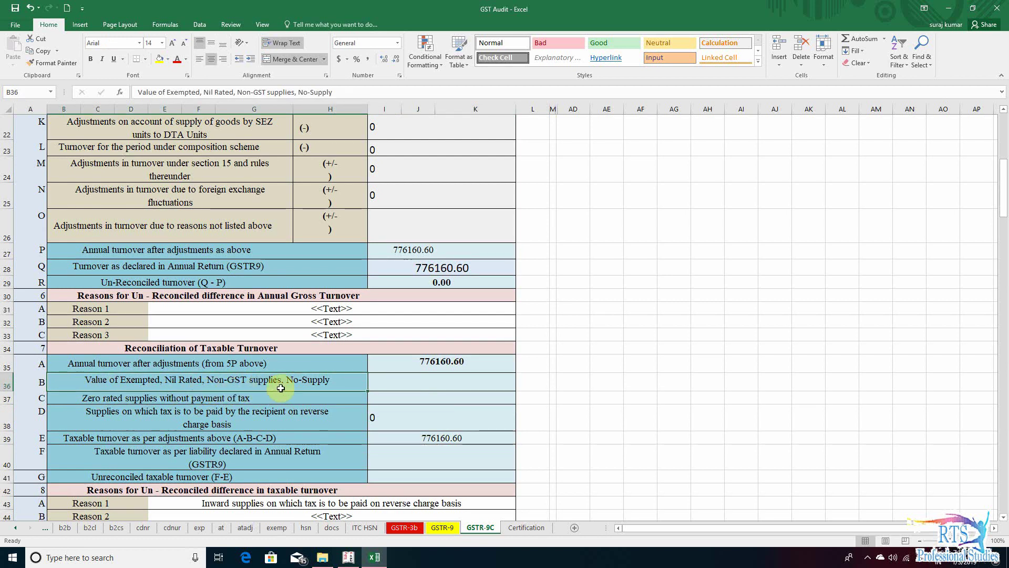
pyautogui.click(405, 384)
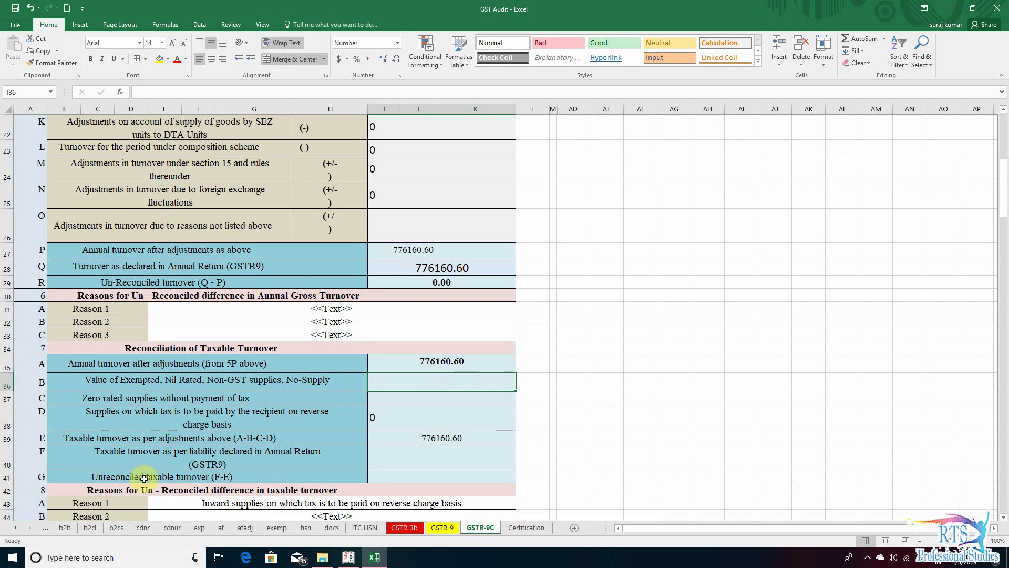
pyautogui.click(18, 530)
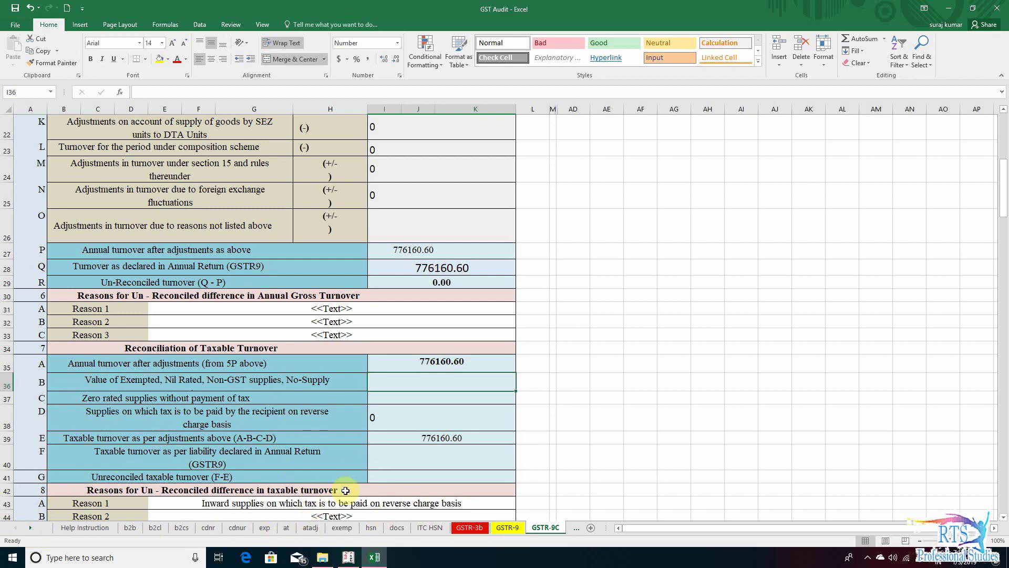
pyautogui.click(342, 527)
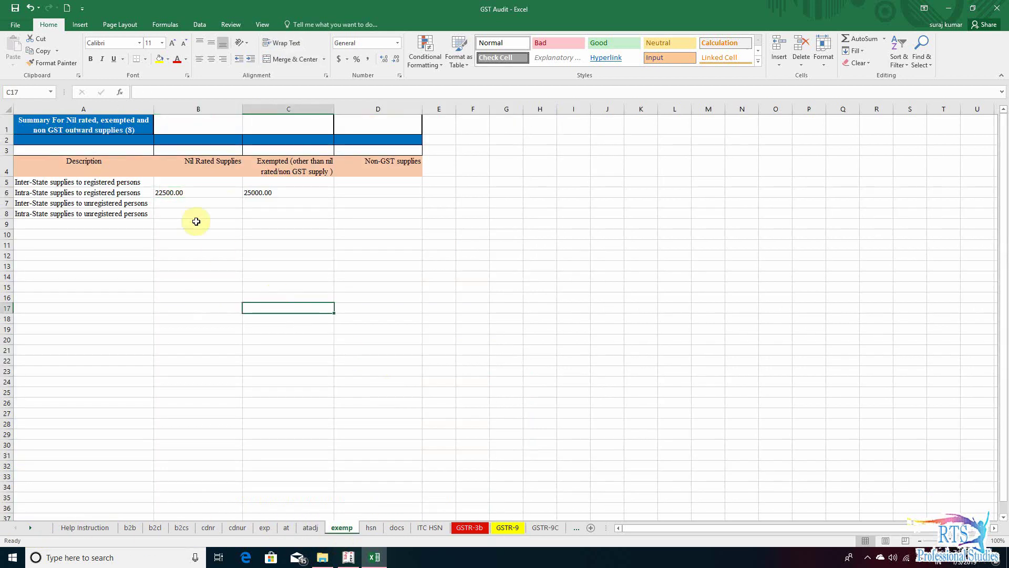
pyautogui.click(176, 193)
pyautogui.click(271, 194)
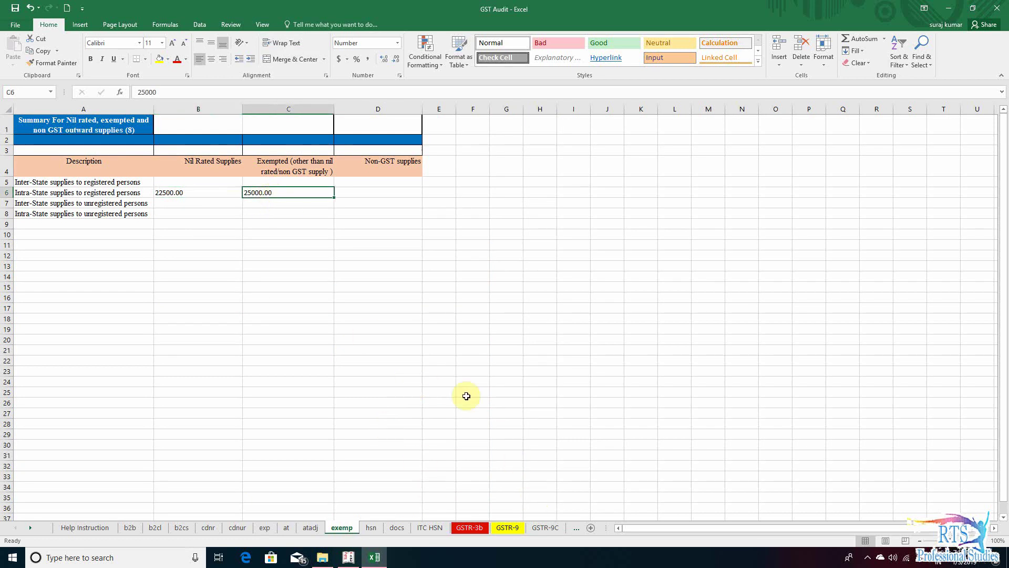
# - Fill table 7 row B with the nil rated plus exempted supplies using the formula +exemp!B6+exemp!C6
pyautogui.click(545, 527)
pyautogui.write('+')
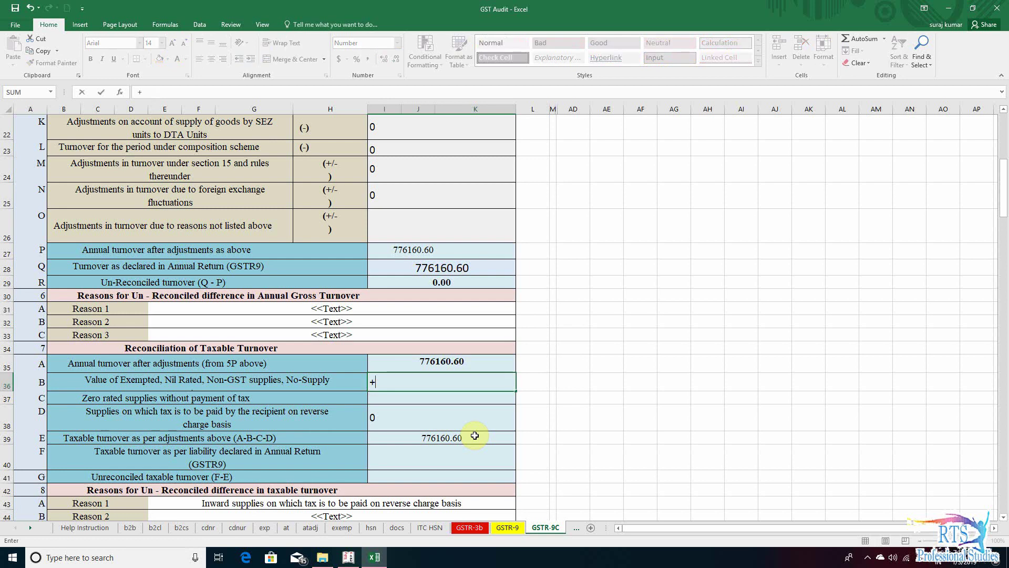
pyautogui.click(342, 527)
pyautogui.click(189, 194)
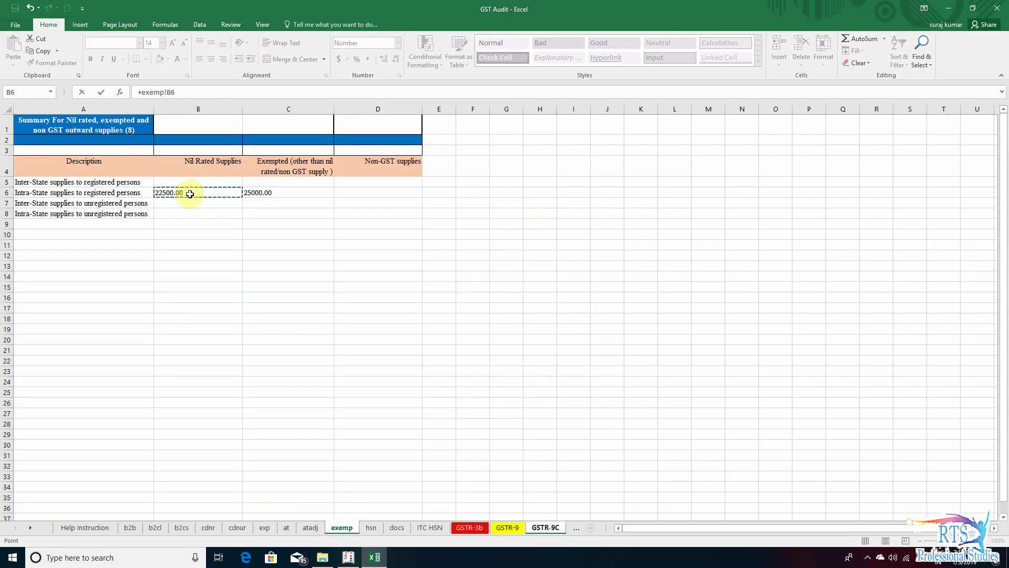
pyautogui.write('+exemp!C6')
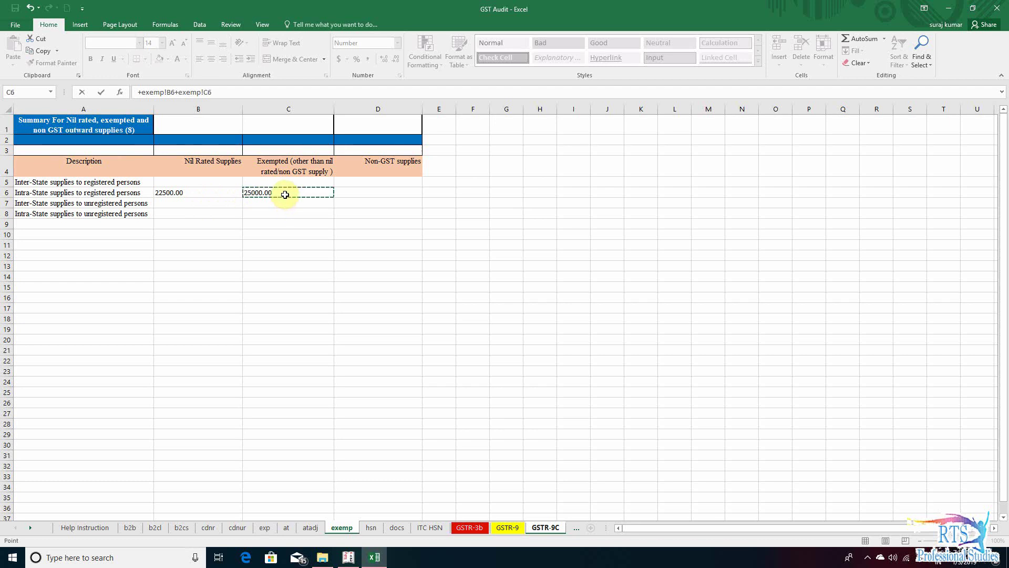
pyautogui.click(284, 196)
pyautogui.press('Return')
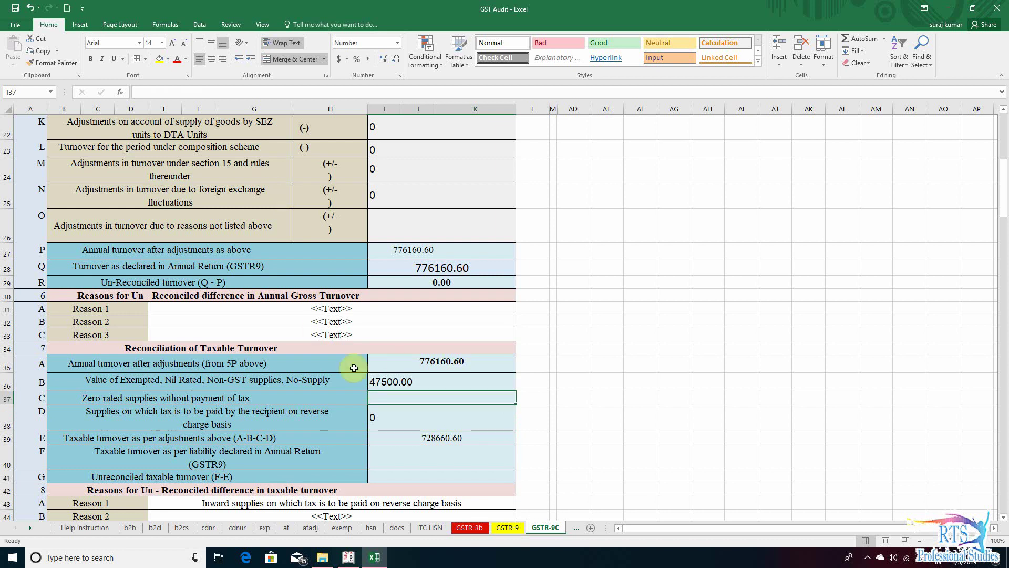
# - Link table 7 row C, zero rated supplies without payment of tax, to the WOPAY export's taxable value in exp cell J6
pyautogui.click(264, 527)
pyautogui.click(269, 282)
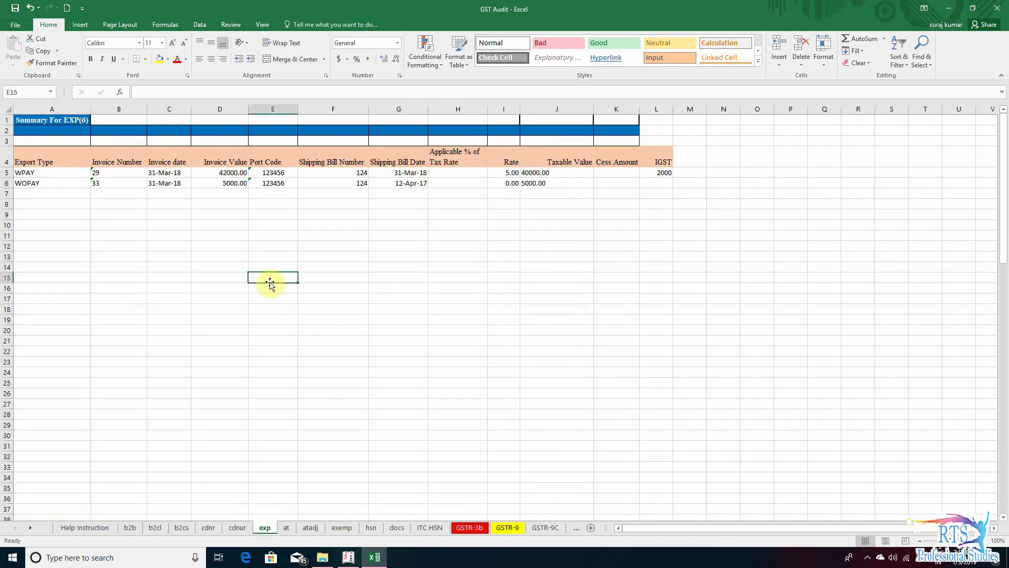
pyautogui.click(30, 184)
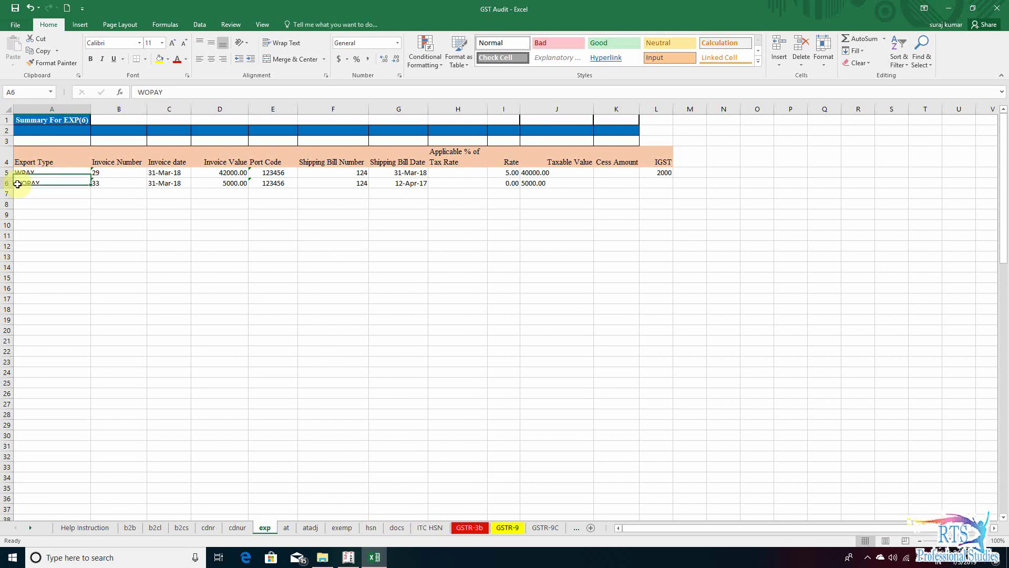
pyautogui.click(110, 194)
pyautogui.click(253, 185)
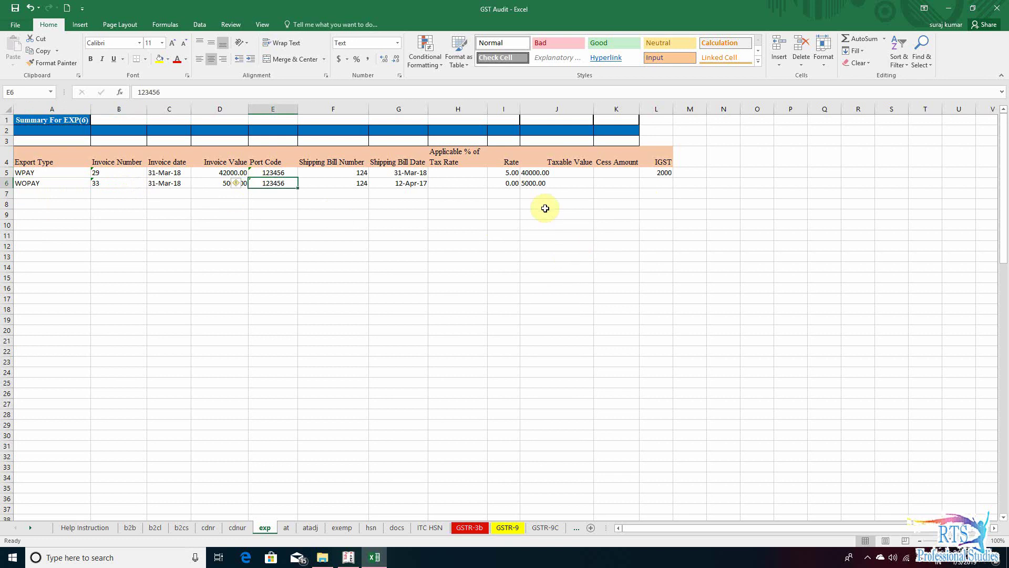
pyautogui.click(546, 527)
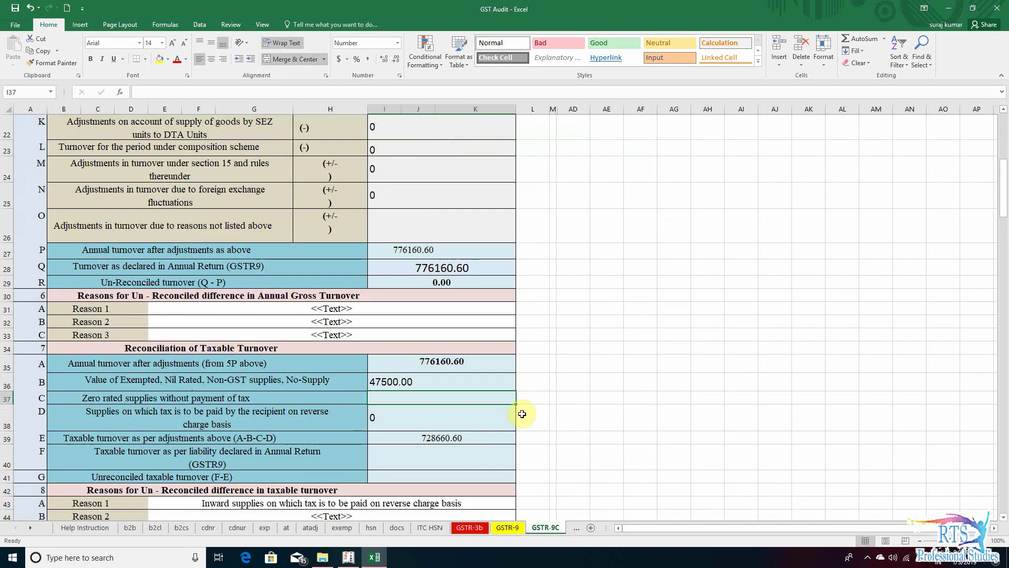
pyautogui.write('+exp!')
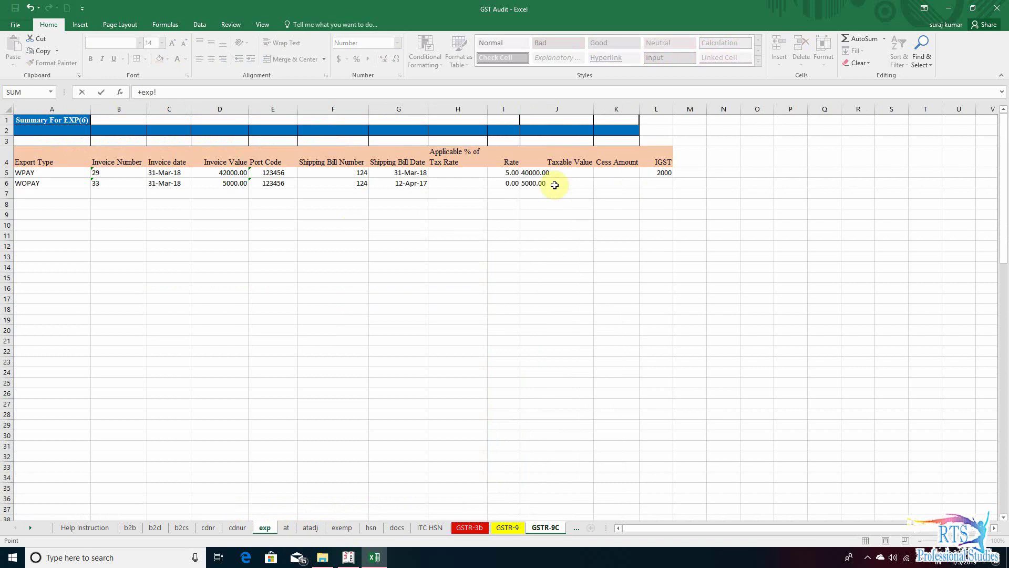
pyautogui.click(536, 183)
pyautogui.press('Return')
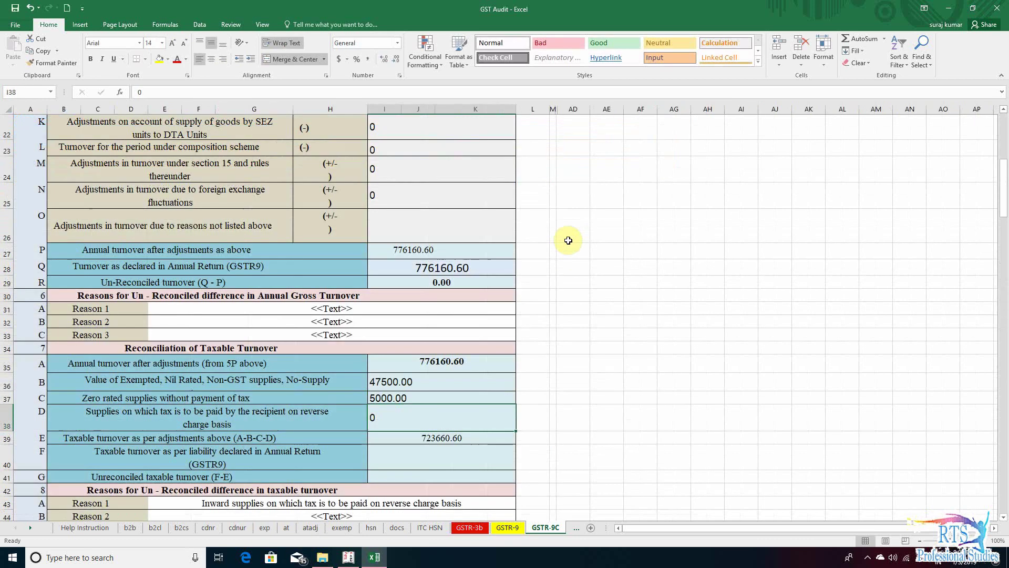
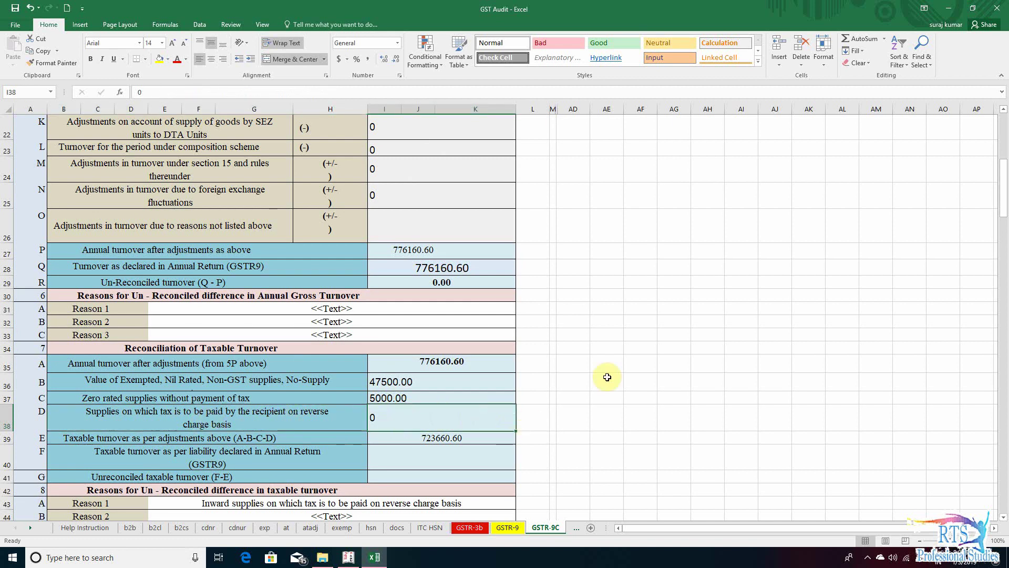
# - Compare table 7 rows B and C with the supplies on which tax is not payable in GSTR-9 table 5
pyautogui.click(235, 382)
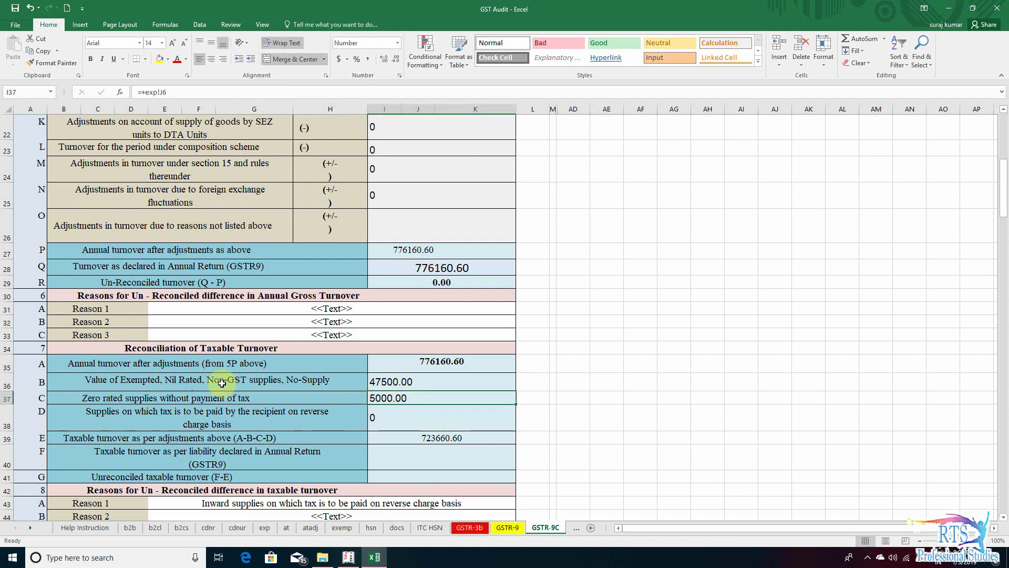
pyautogui.click(232, 401)
pyautogui.click(389, 399)
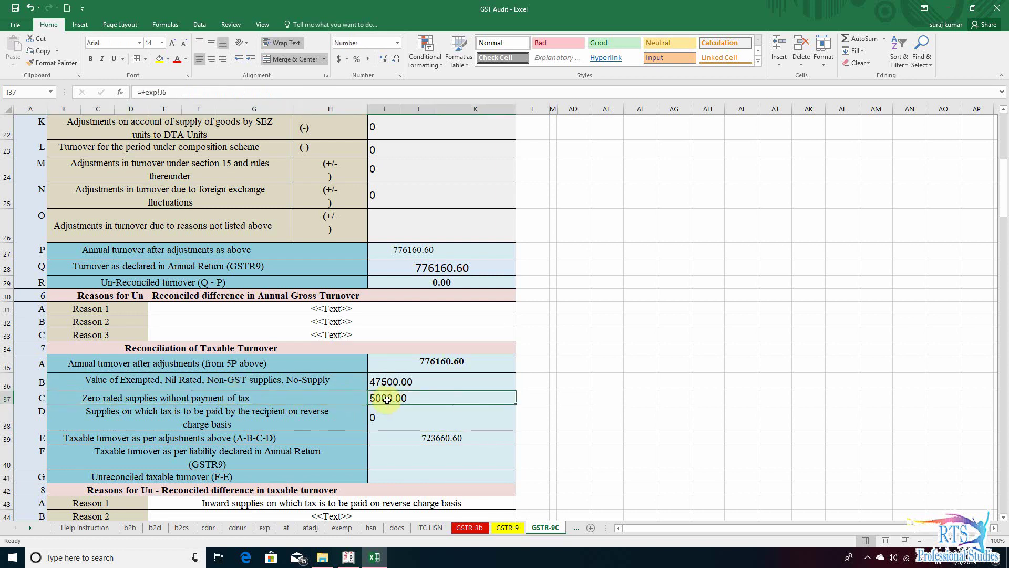
pyautogui.click(332, 383)
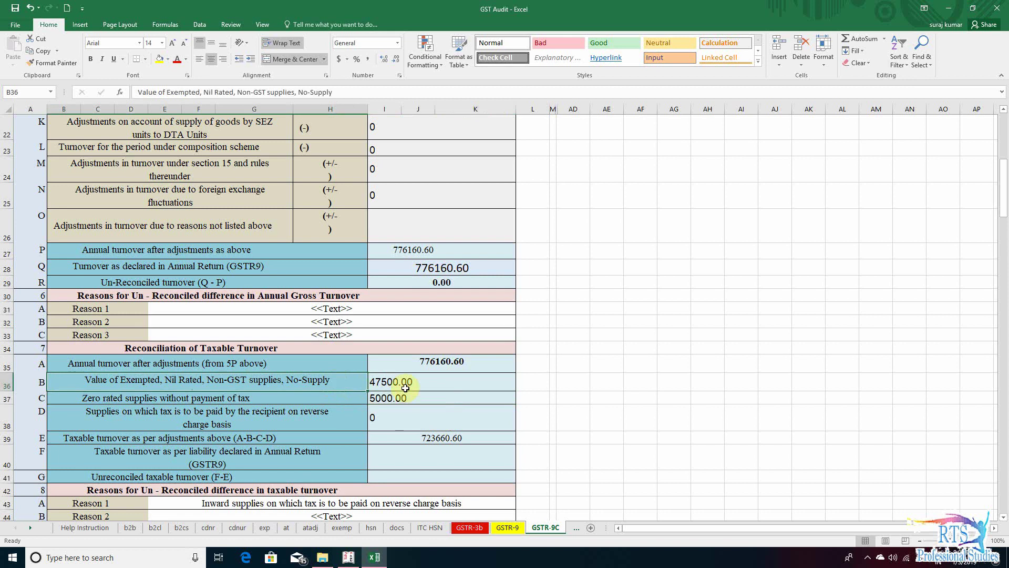
pyautogui.click(509, 527)
pyautogui.click(488, 394)
pyautogui.scroll(5, 497, 410)
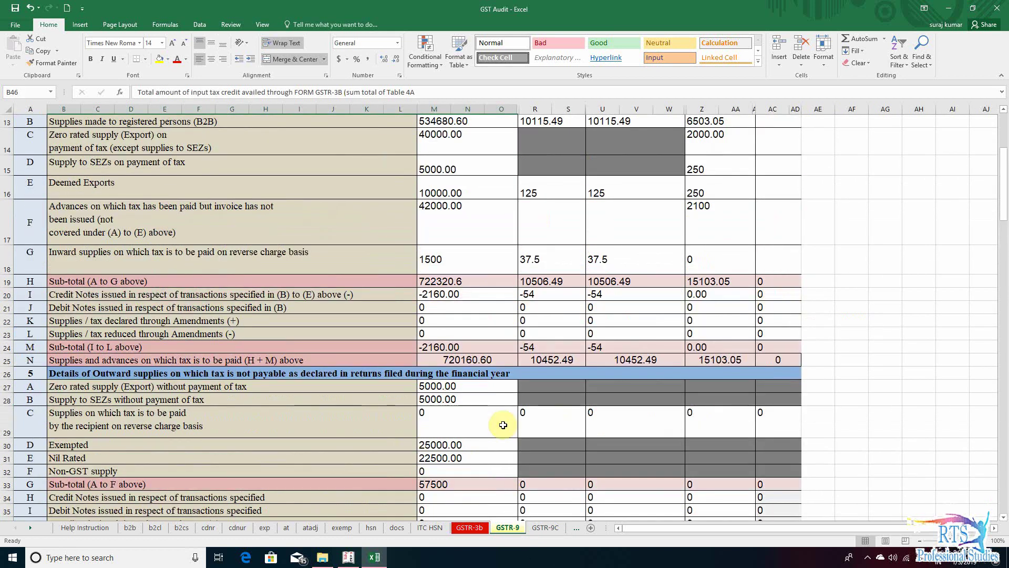
pyautogui.scroll(4, 510, 423)
pyautogui.scroll(-7, 510, 423)
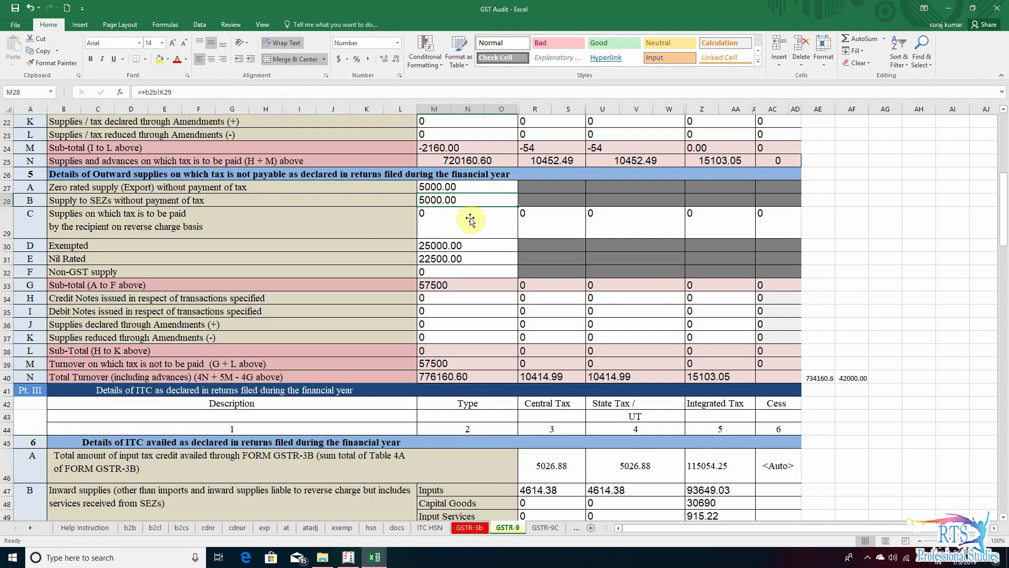
# - Try to add GSTR-9's supply to SEZs without payment of tax to the row C formula by cell reference, and undo it
pyautogui.click(556, 528)
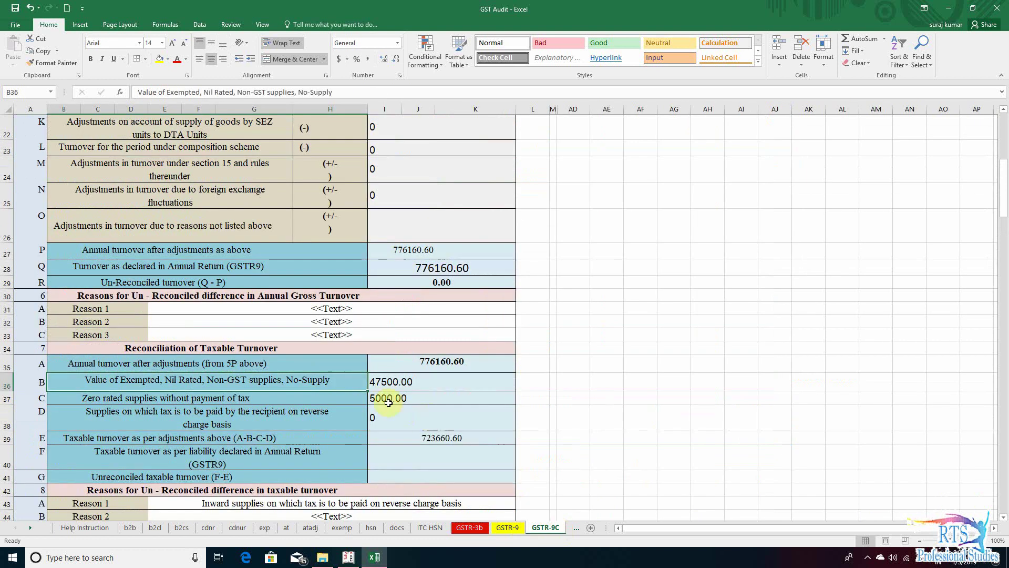
pyautogui.click(315, 416)
pyautogui.click(294, 398)
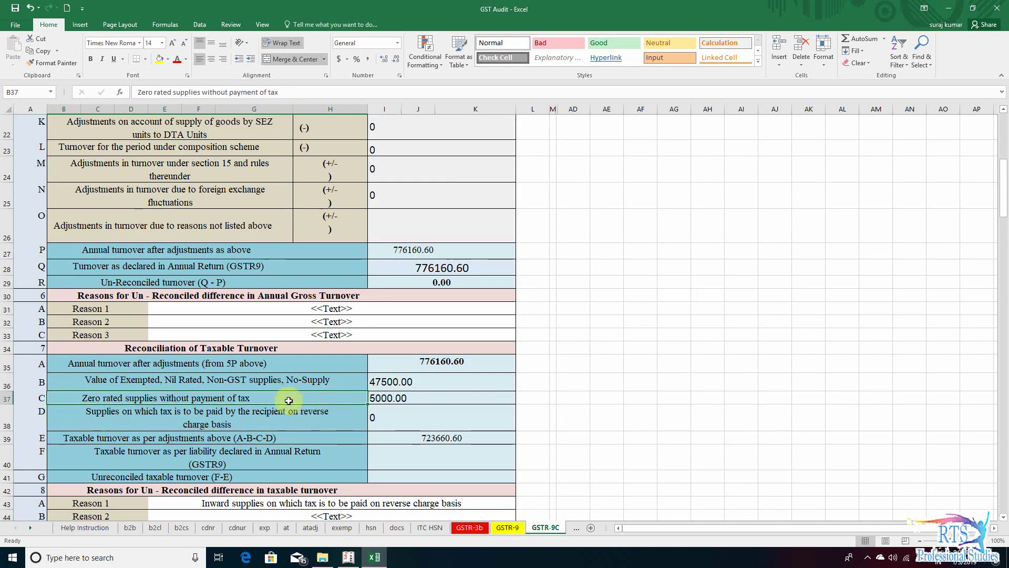
pyautogui.doubleClick(375, 400)
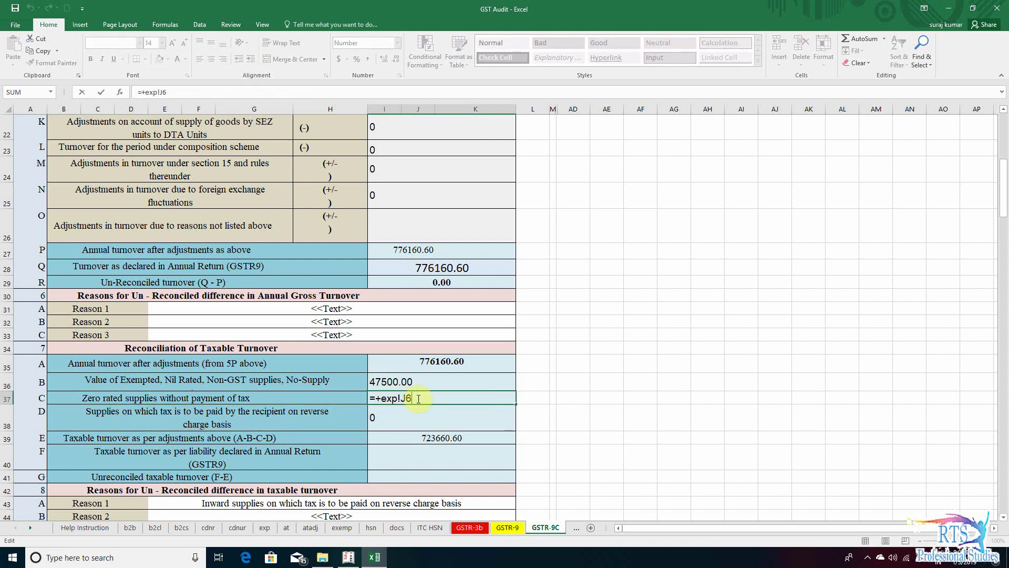
pyautogui.write('+')
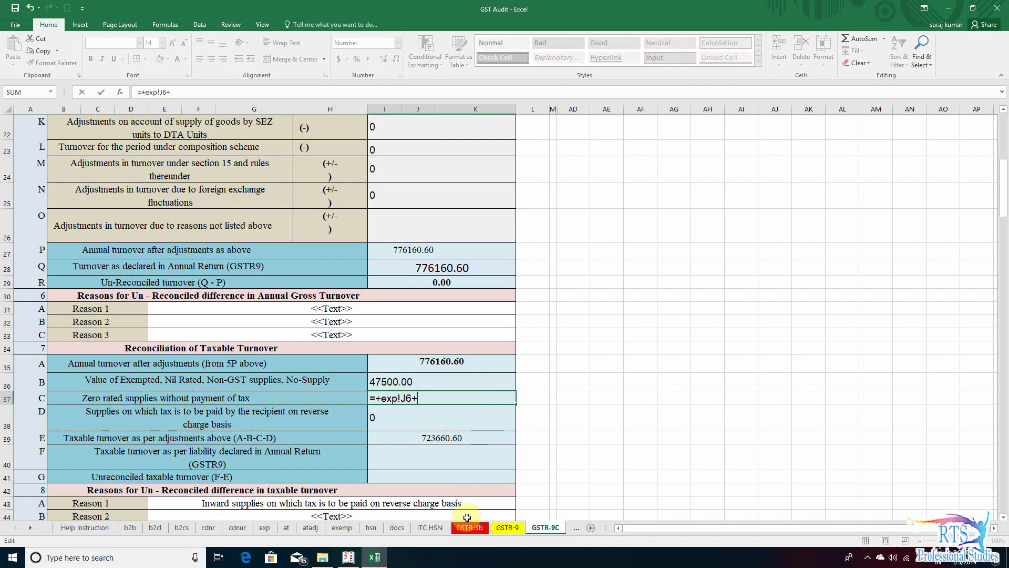
pyautogui.click(508, 527)
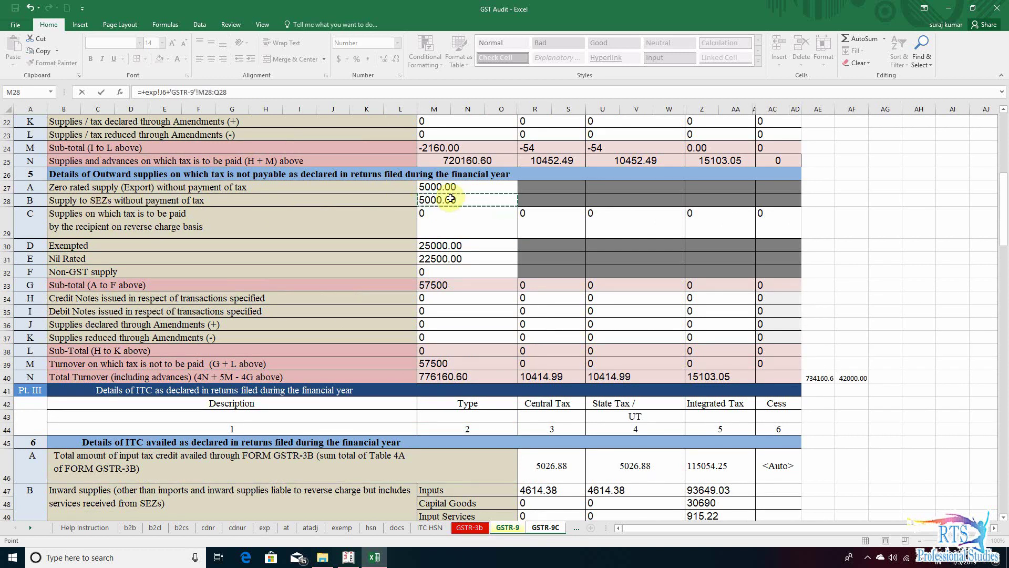
pyautogui.press('Return')
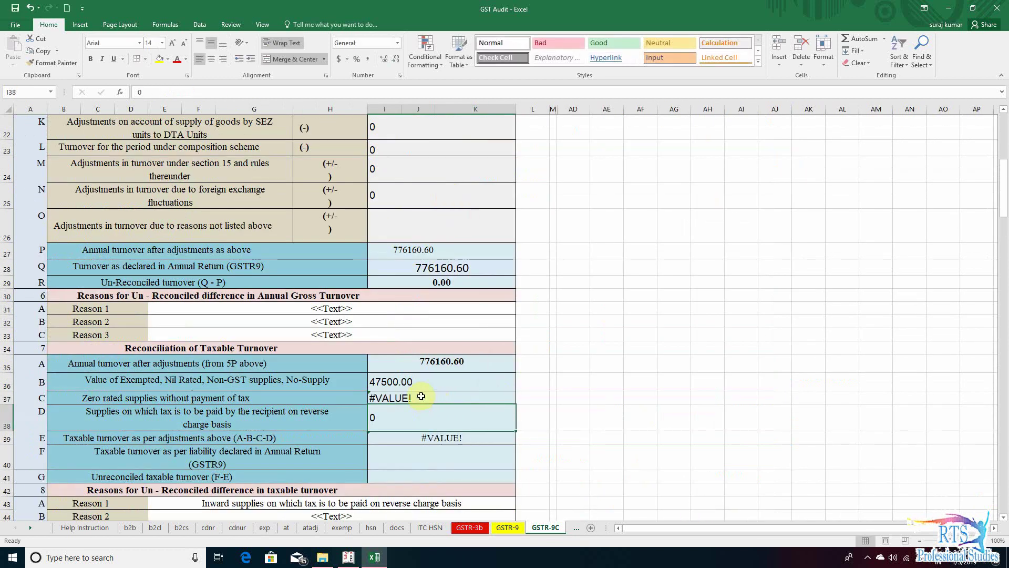
pyautogui.hotkey('ctrl', 'z')
# - Add the 5000 of SEZ supplies without payment of tax to row C, making the formula =+exp!J6+5000
pyautogui.doubleClick(447, 400)
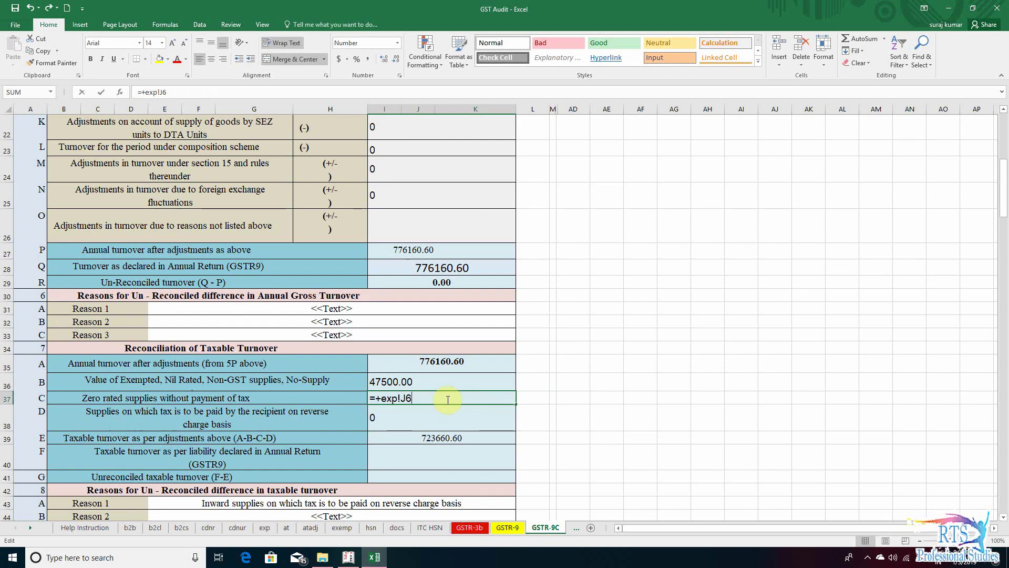
pyautogui.write('+500')
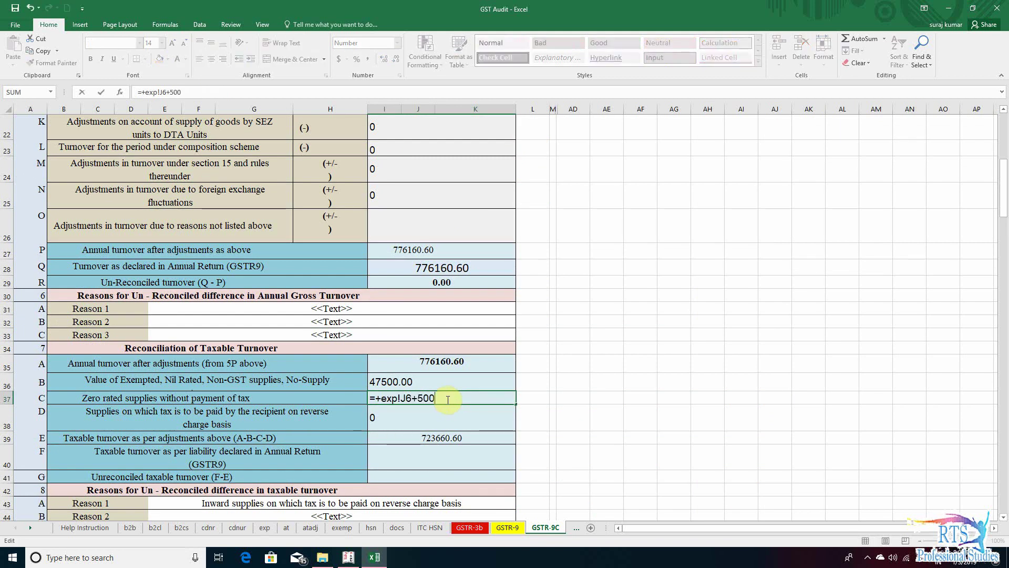
pyautogui.write('0')
pyautogui.press('Return')
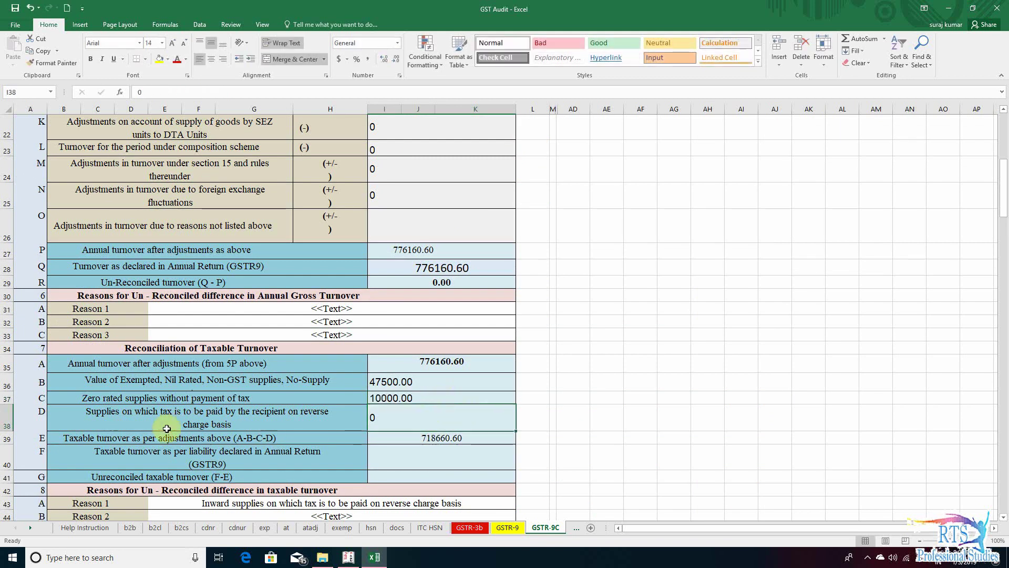
# - Check table 7 row D's reverse charge supplies against the outward and inward supply details in GSTR-9 tables 4 and 5
pyautogui.click(119, 423)
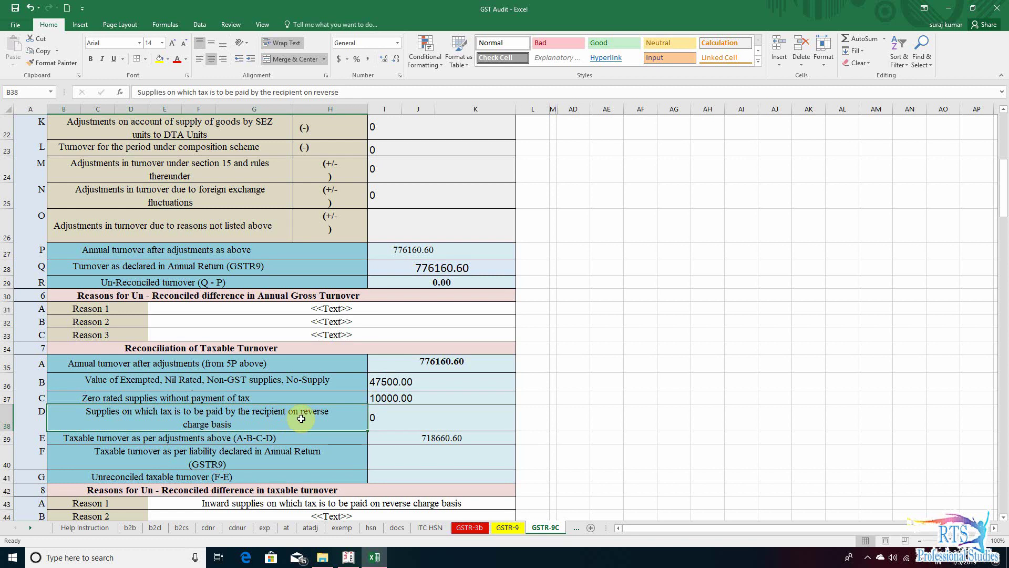
pyautogui.click(389, 418)
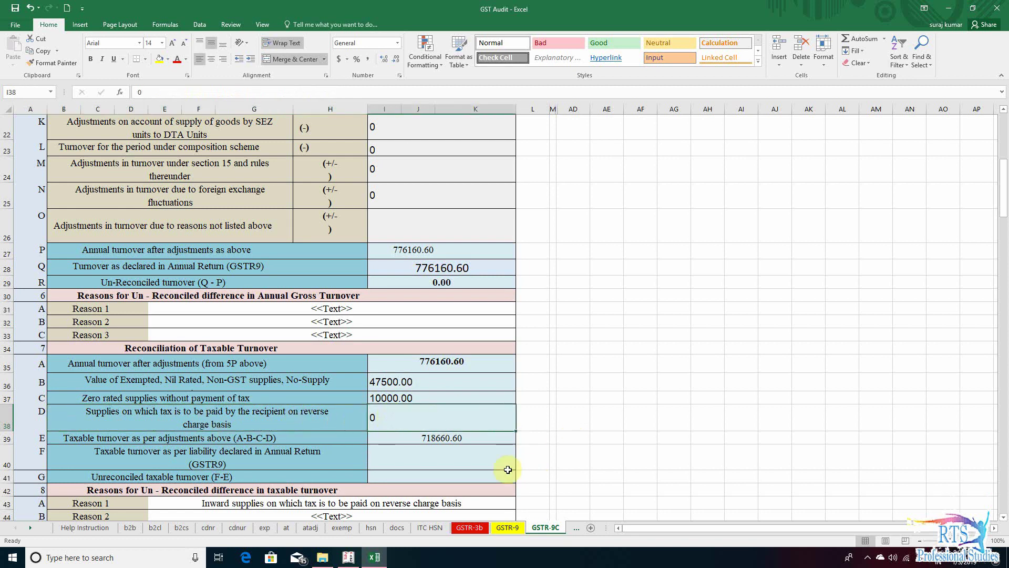
pyautogui.click(508, 527)
pyautogui.scroll(2, 377, 387)
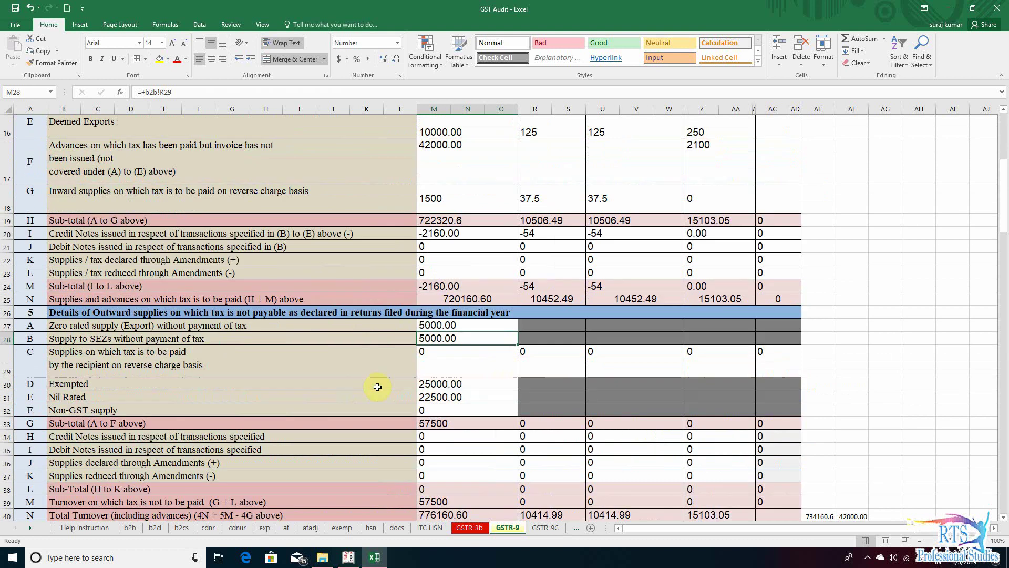
pyautogui.scroll(3, 377, 387)
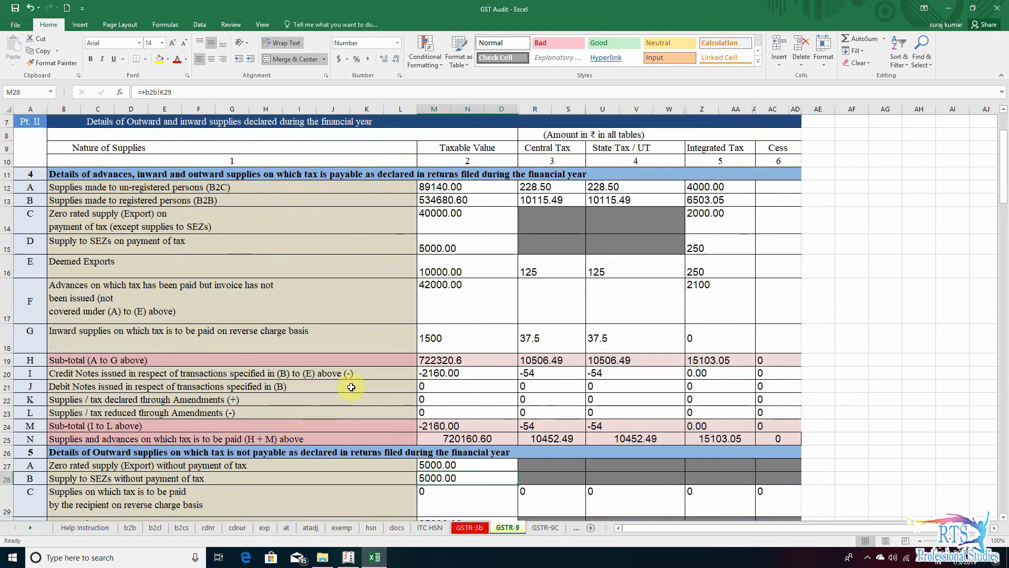
# - Review the GSTR-9 table 5C figures for supplies on which the recipient pays tax on reverse charge basis
pyautogui.scroll(-2, 352, 387)
pyautogui.click(116, 420)
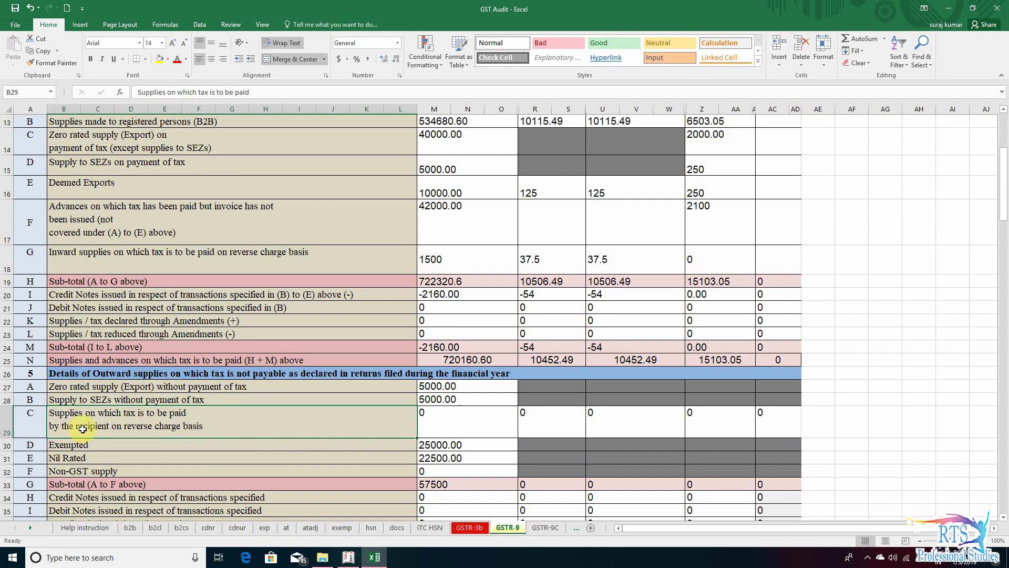
pyautogui.click(450, 415)
pyautogui.press('Left')
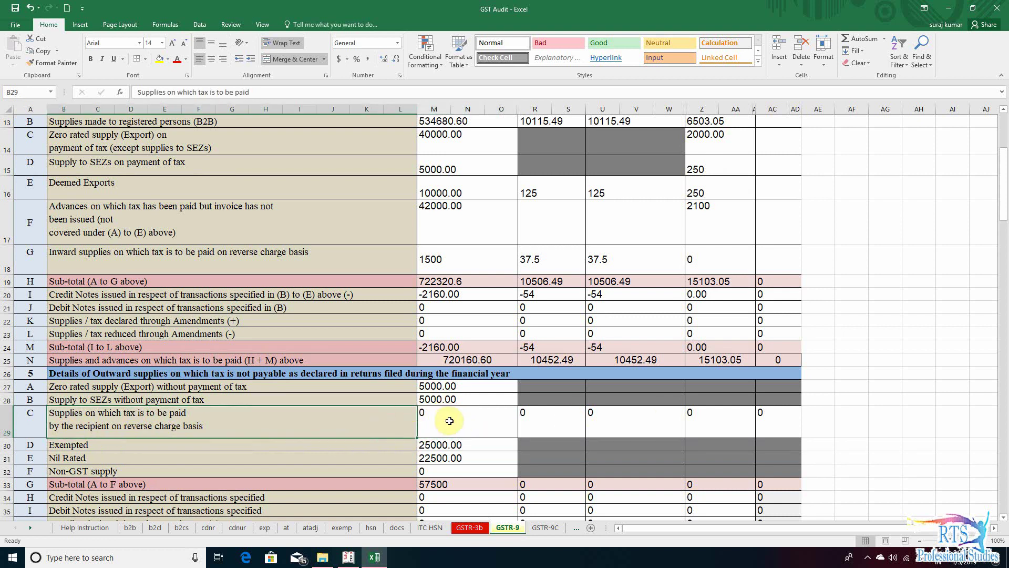
pyautogui.press('Right')
pyautogui.press('Right')
pyautogui.press('Right')
pyautogui.press('Right')
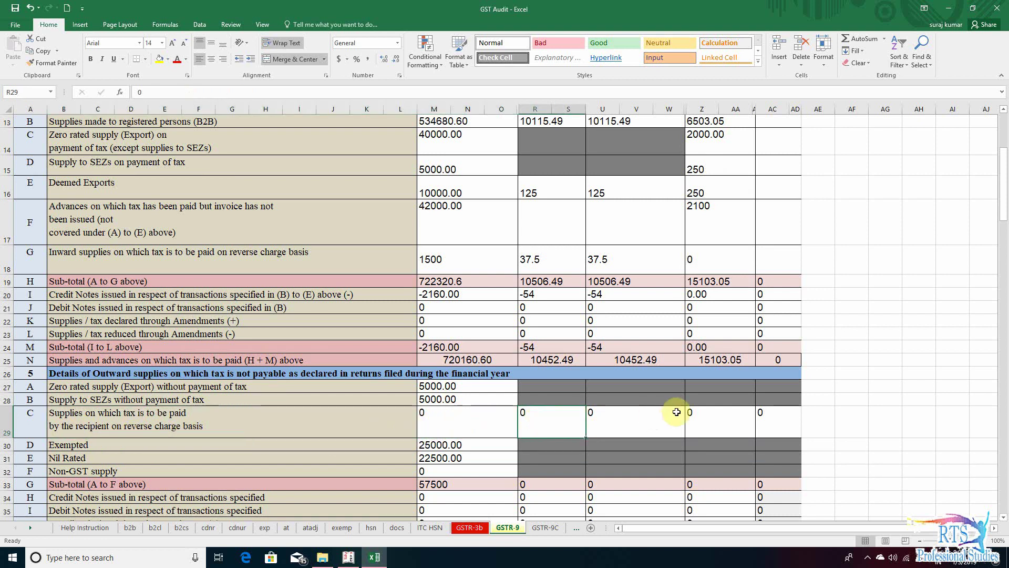
pyautogui.press('Left')
pyautogui.press('Left')
pyautogui.press('Left')
pyautogui.press('Left')
# - On the GSTR-9C sheet, inspect the formula behind row 7E, taxable turnover as per adjustments above
pyautogui.click(545, 527)
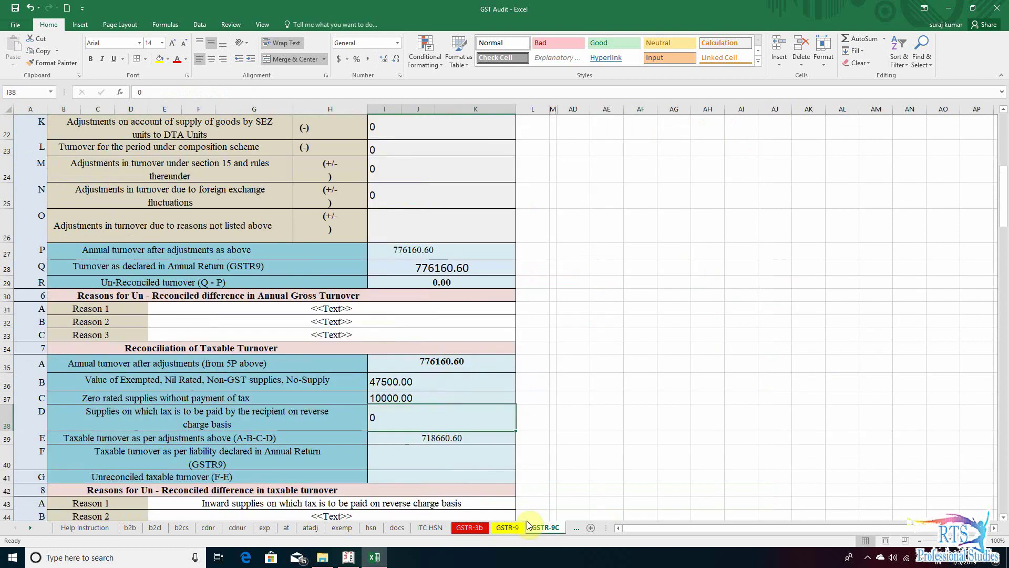
pyautogui.press('Left')
pyautogui.click(389, 436)
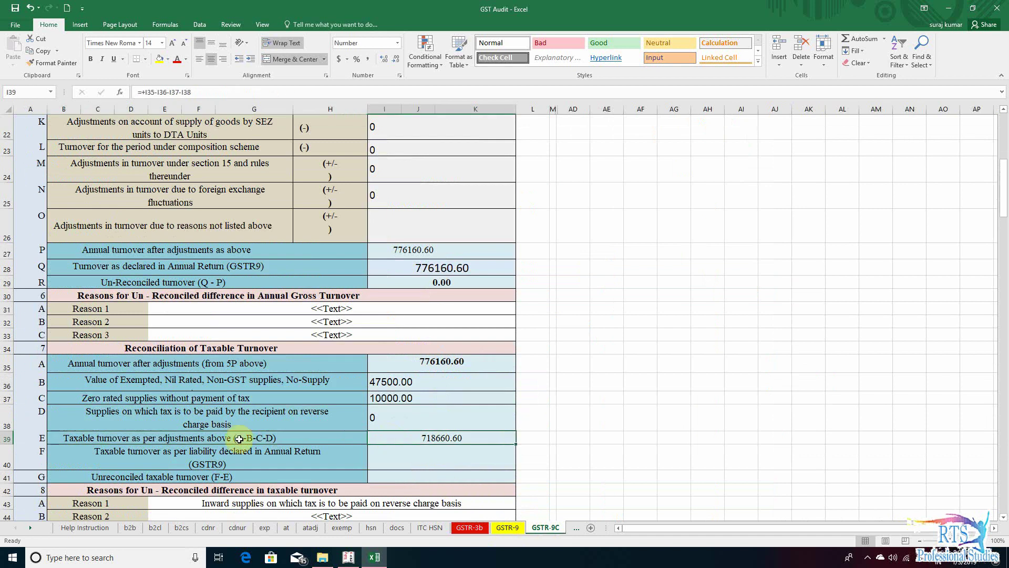
pyautogui.click(123, 440)
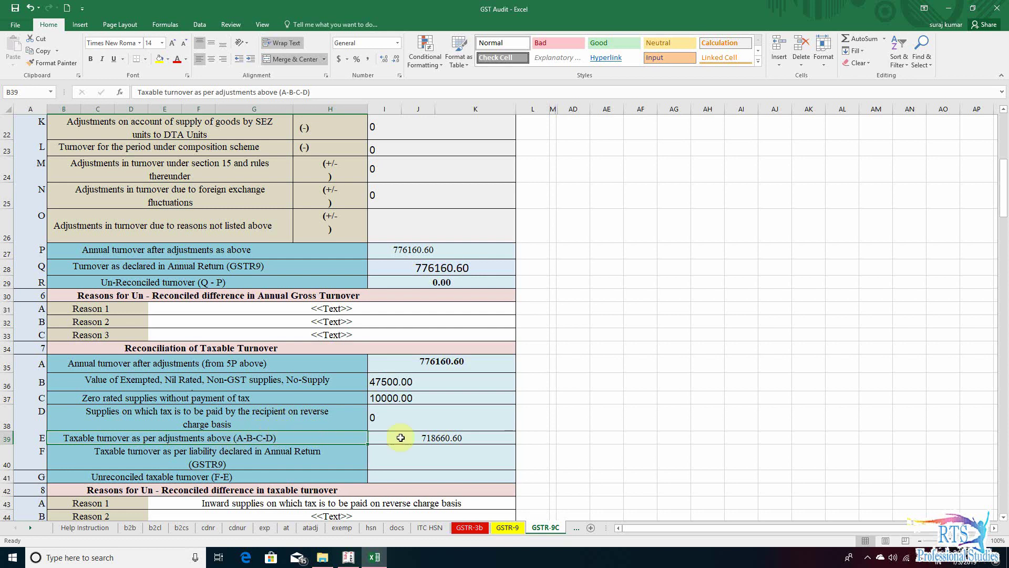
pyautogui.click(421, 436)
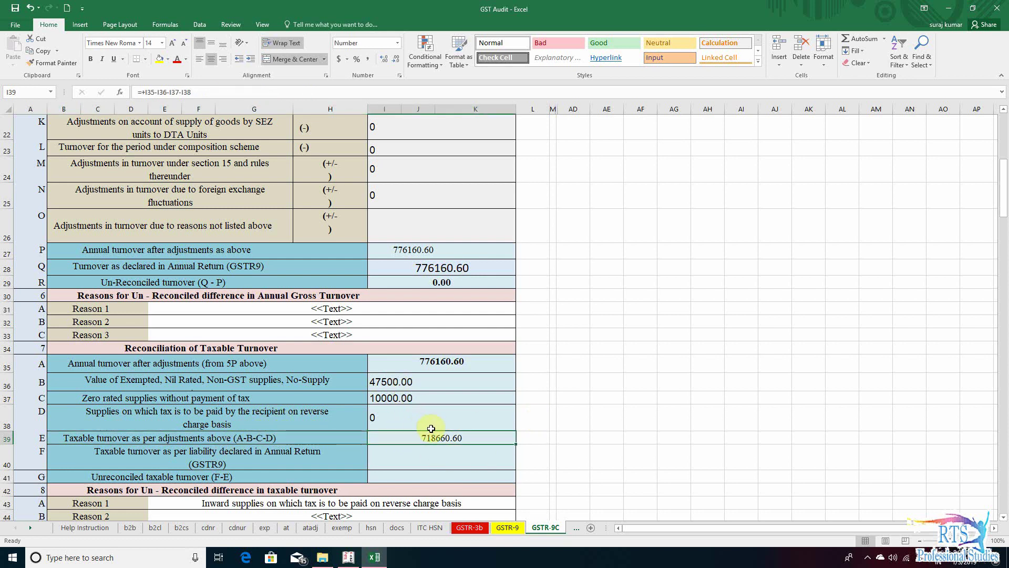
pyautogui.press('F2')
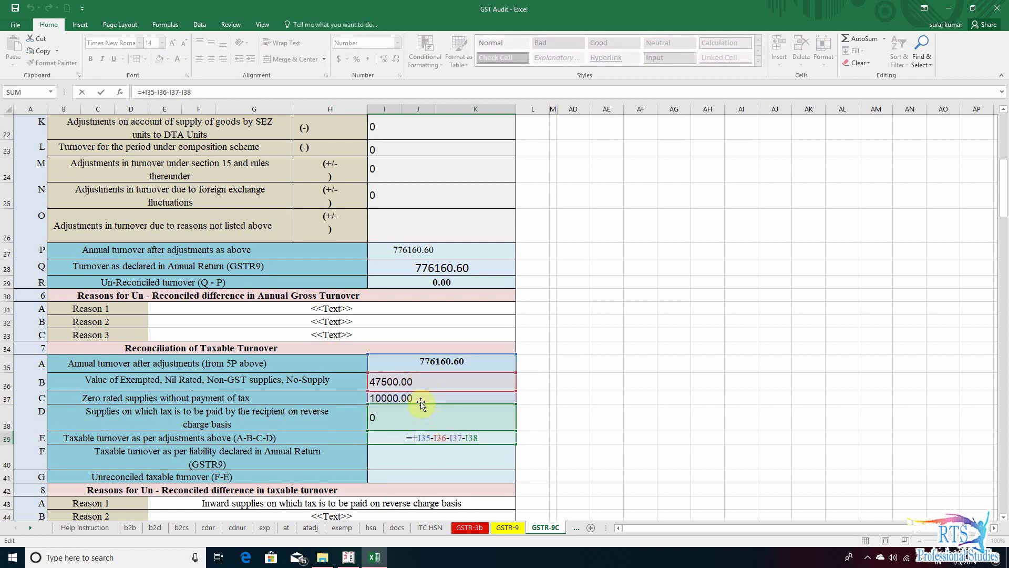
pyautogui.click(582, 410)
pyautogui.click(494, 439)
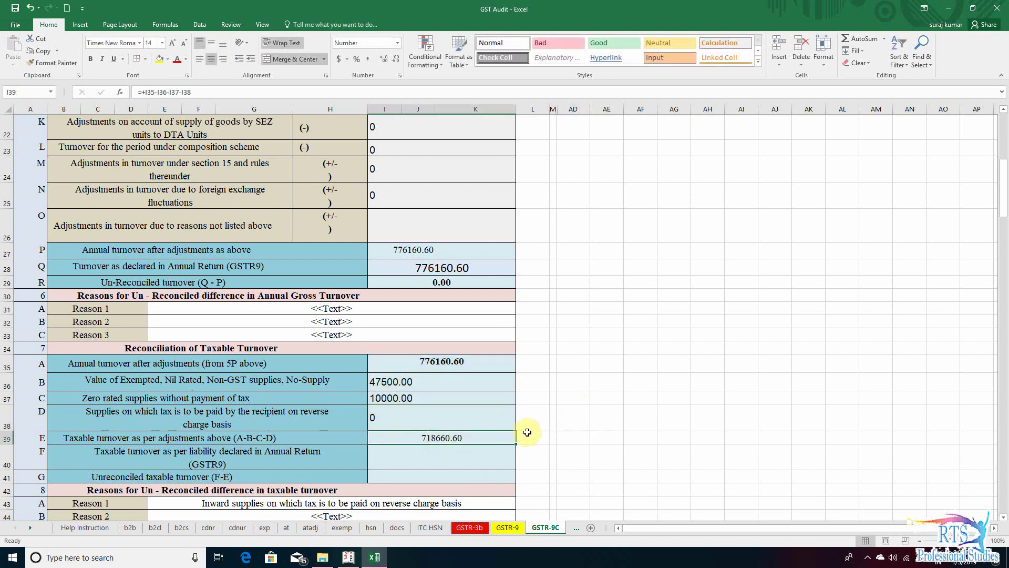
# - For GSTR-9C row 7F, locate the matching taxable value in GSTR-9 row 4N and compare it with total turnover in row 5N
pyautogui.scroll(-1, 533, 439)
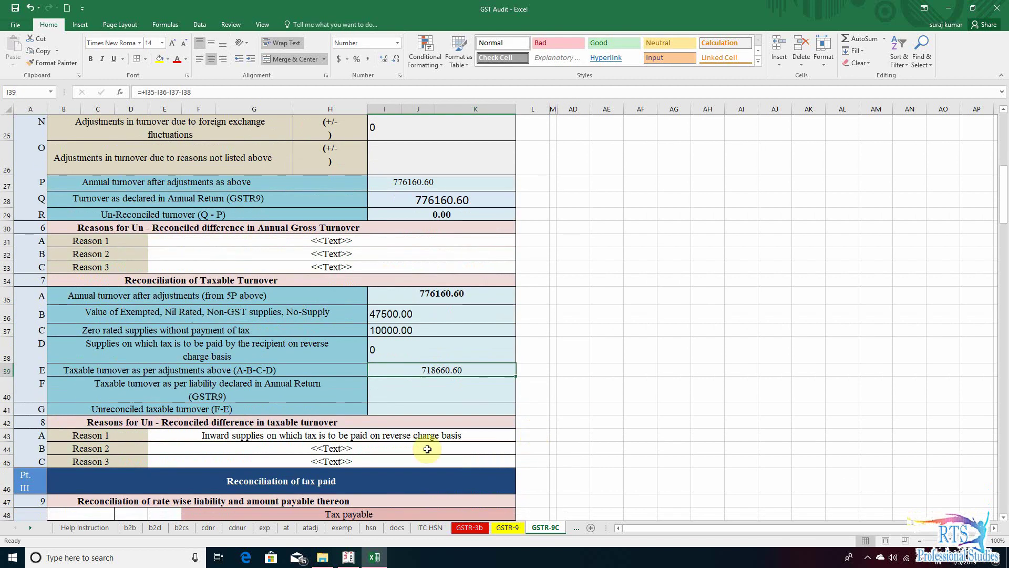
pyautogui.click(124, 393)
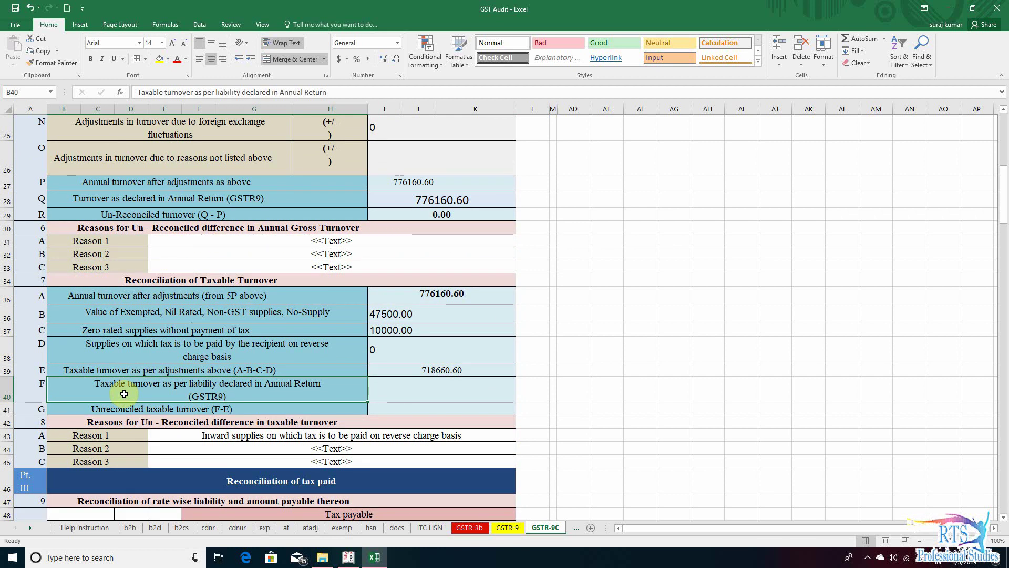
pyautogui.click(436, 385)
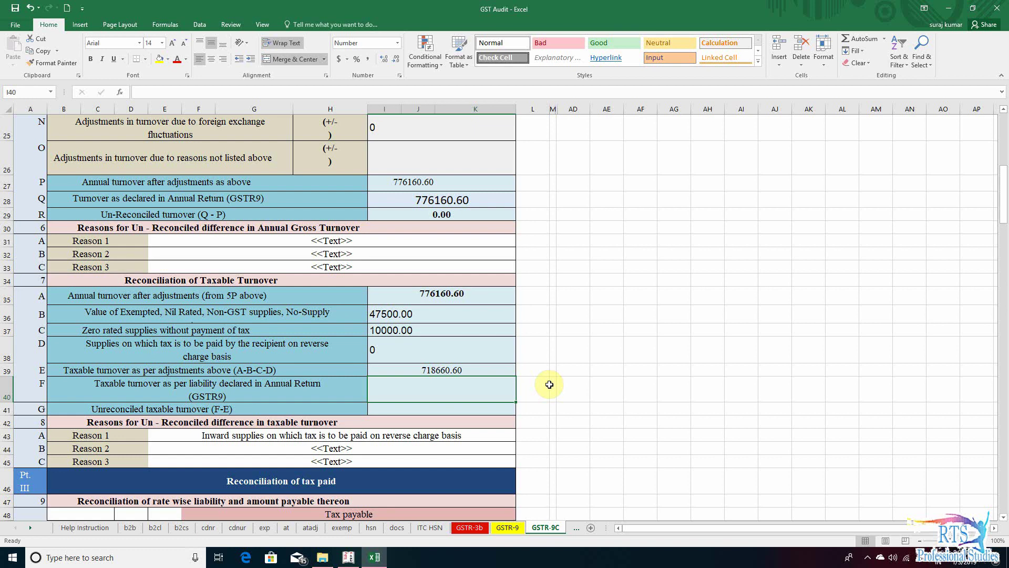
pyautogui.click(508, 527)
pyautogui.scroll(1, 506, 362)
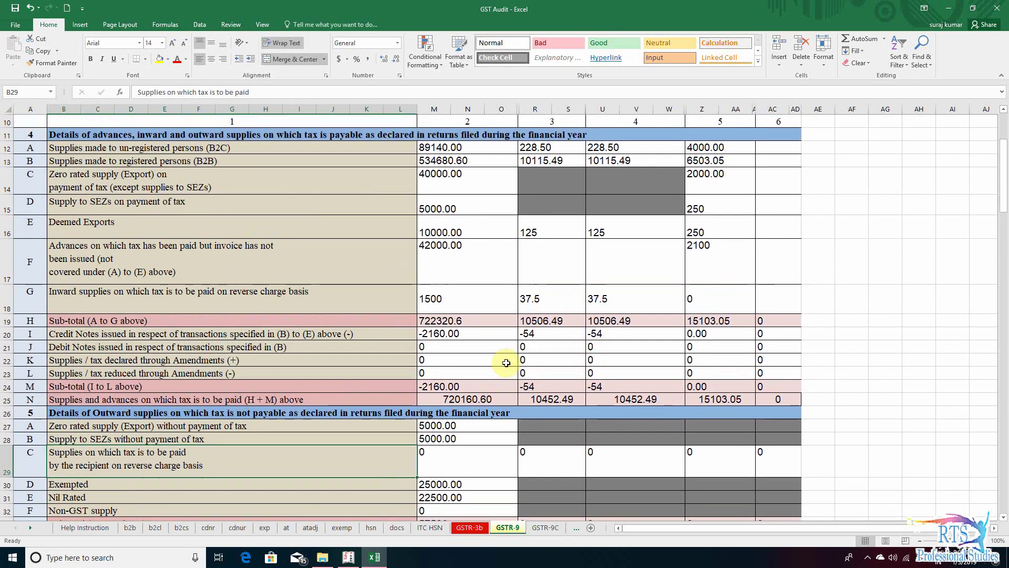
pyautogui.scroll(3, 506, 362)
pyautogui.scroll(-3, 512, 367)
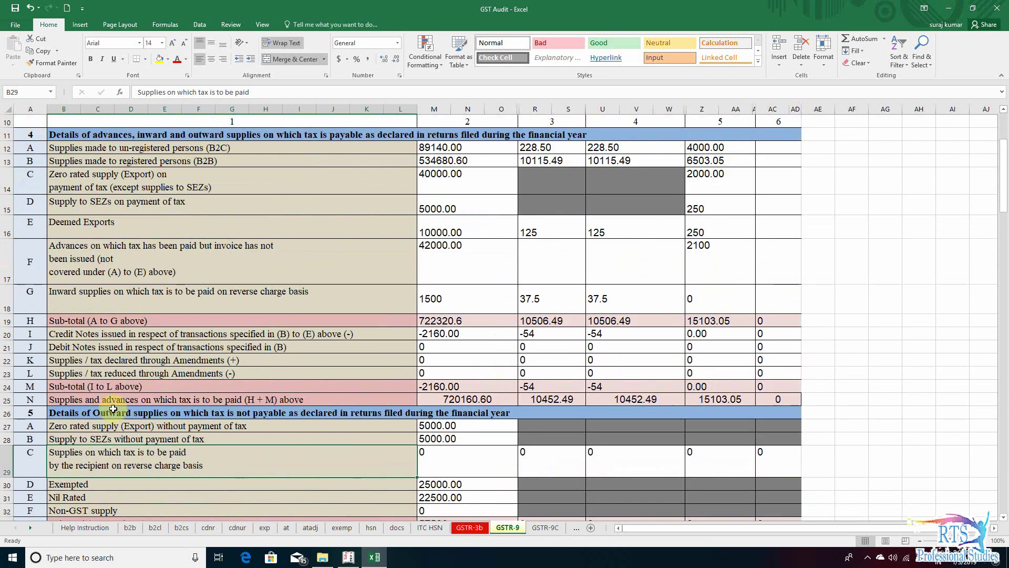
pyautogui.click(99, 402)
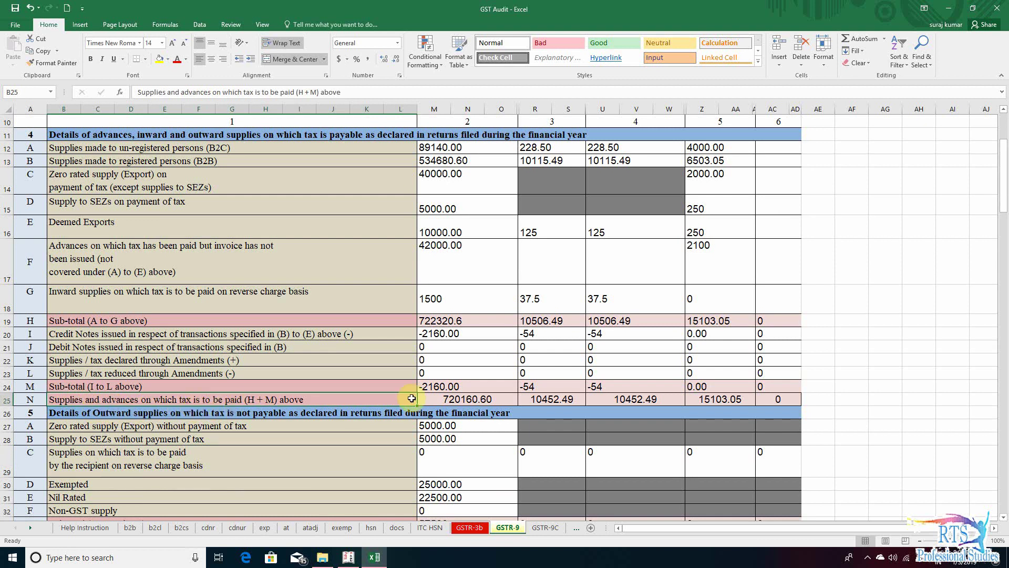
pyautogui.click(467, 400)
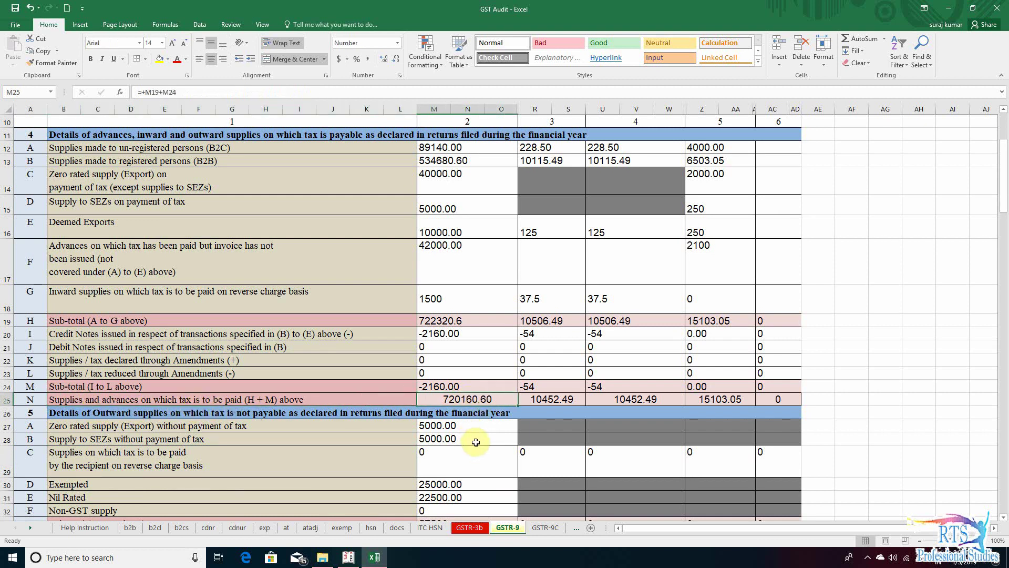
pyautogui.scroll(-3, 475, 441)
pyautogui.click(441, 415)
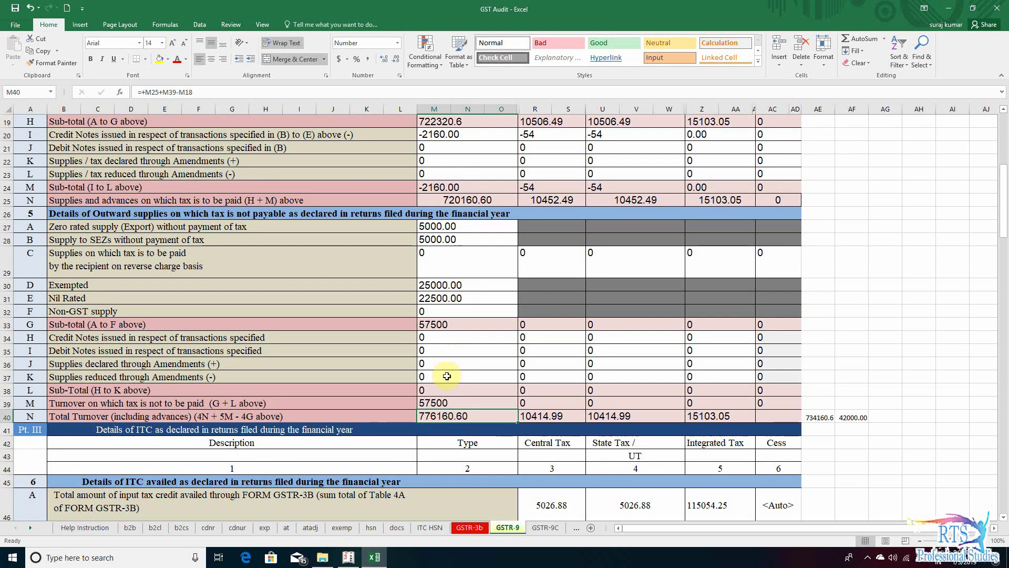
pyautogui.scroll(2, 447, 376)
pyautogui.click(484, 361)
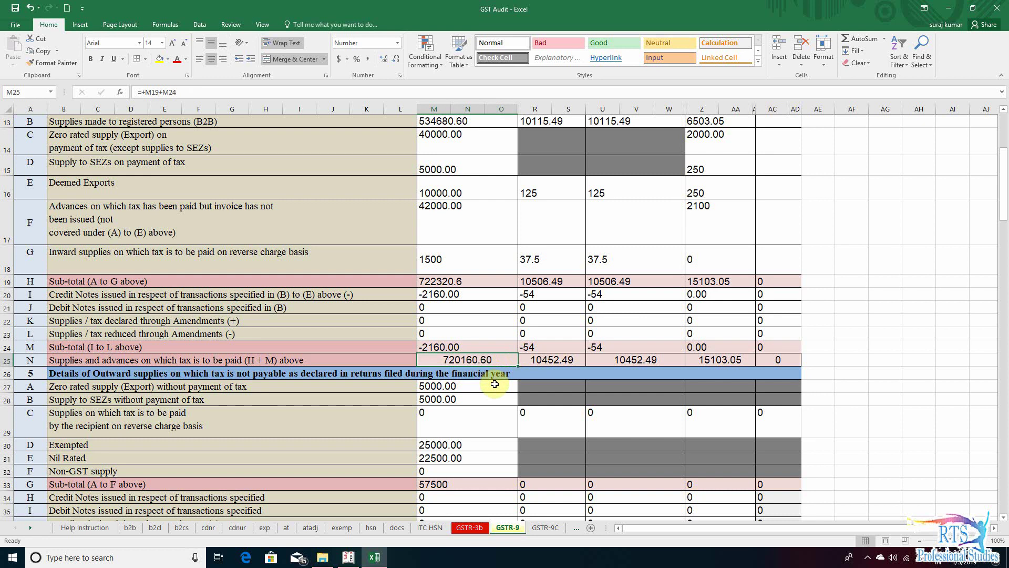
# - Try to link GSTR-9C cell I40, taxable turnover as per declared liability, to the GSTR-9 row 4N taxable value in M25:Q25
pyautogui.click(545, 527)
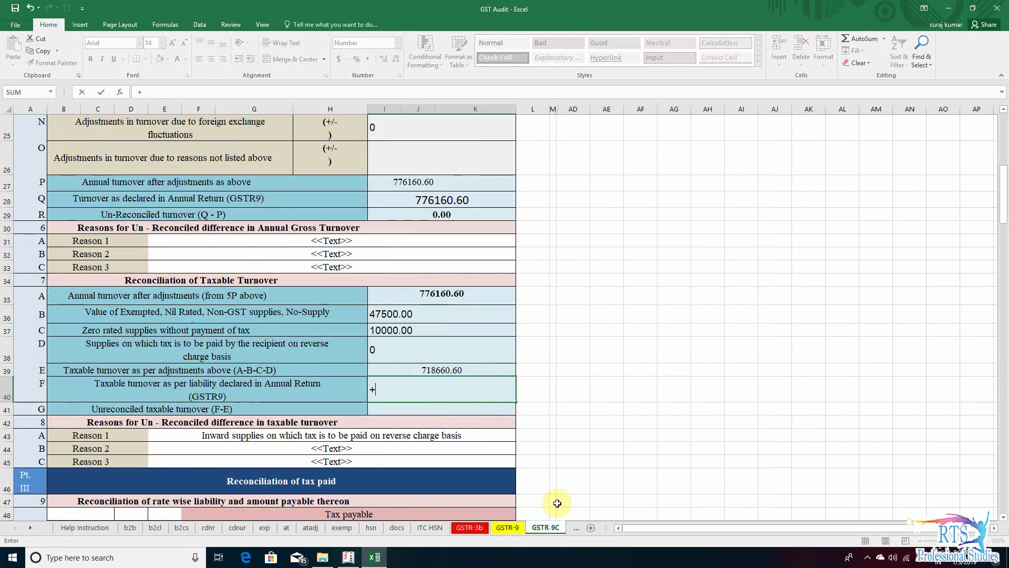
pyautogui.write('+')
pyautogui.click(504, 528)
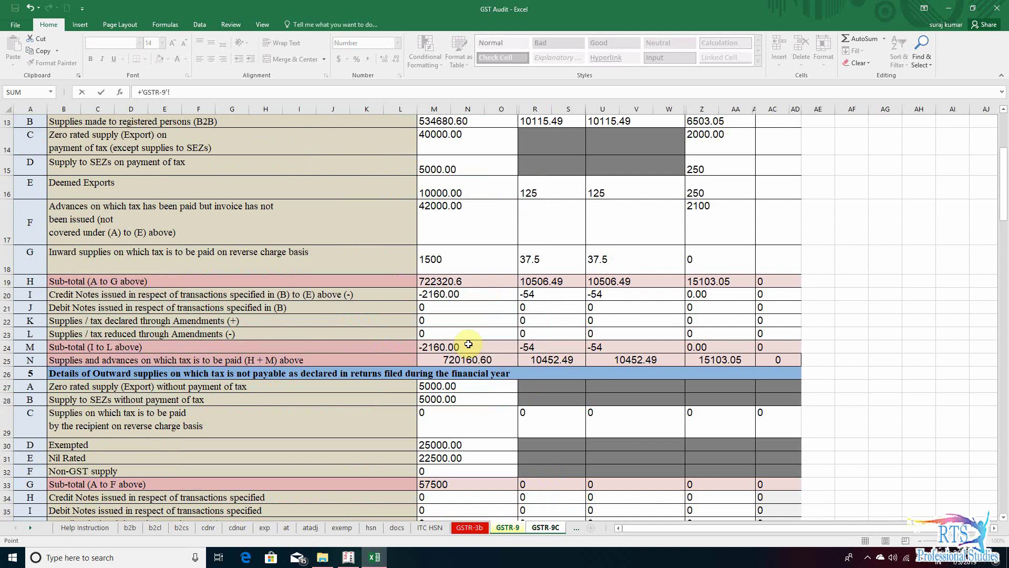
pyautogui.click(452, 281)
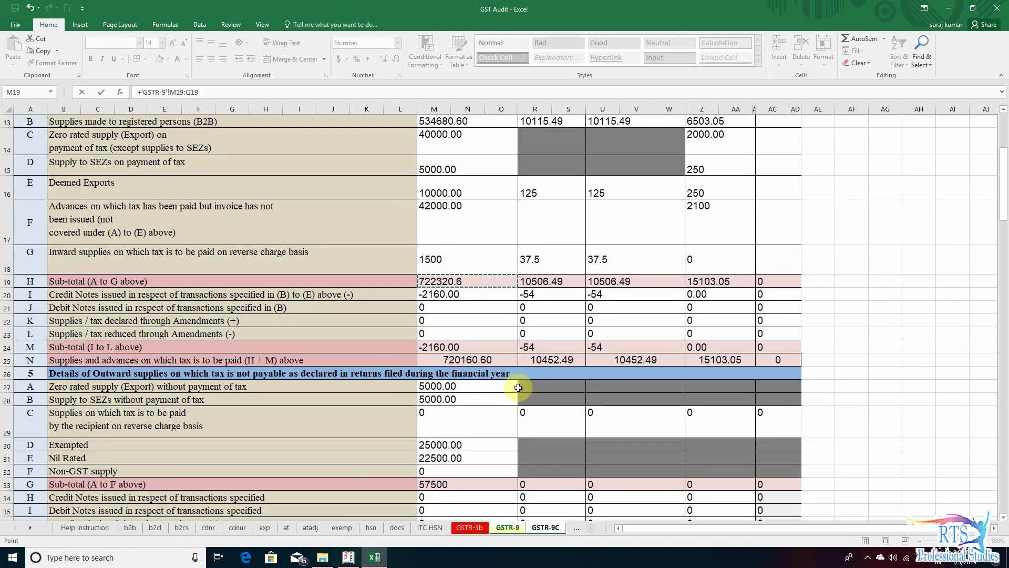
pyautogui.click(502, 360)
pyautogui.press('Return')
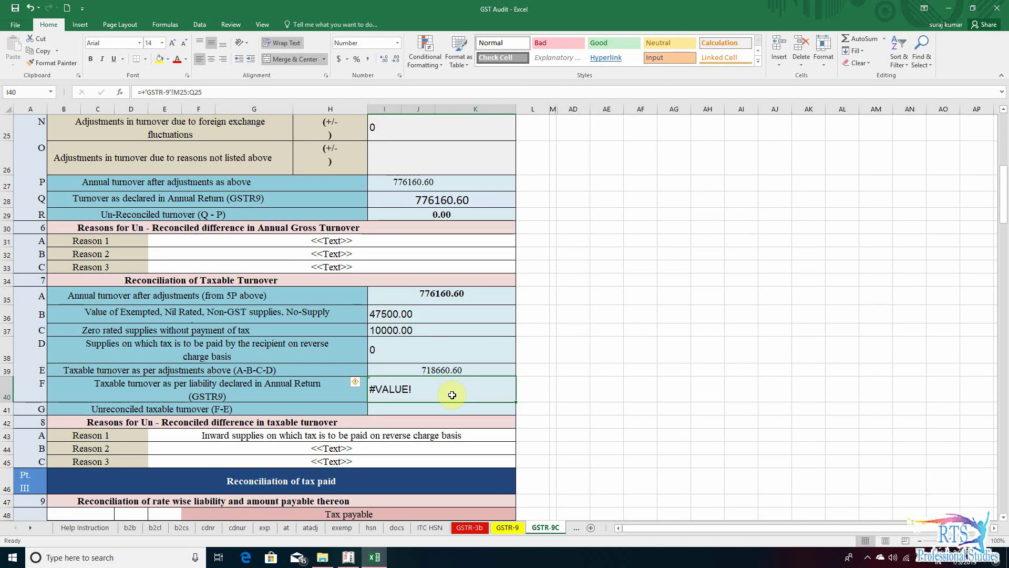
# - Enter 720160.60 in GSTR-9C row 7F as the taxable turnover declared in the annual return, checking it against GSTR-9 row 4N
pyautogui.click(506, 527)
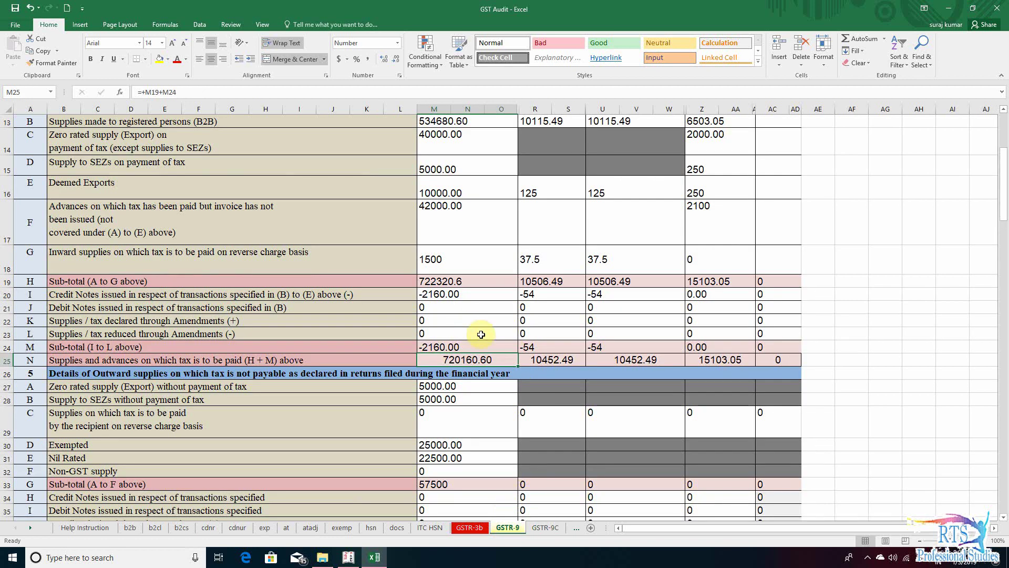
pyautogui.click(544, 527)
pyautogui.write('720')
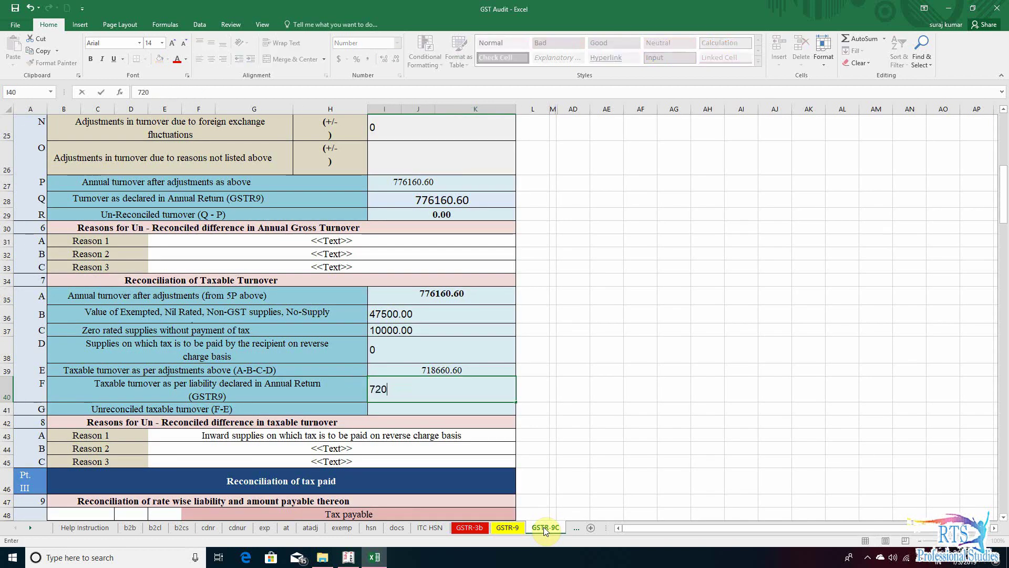
pyautogui.write('160.60')
pyautogui.press('Return')
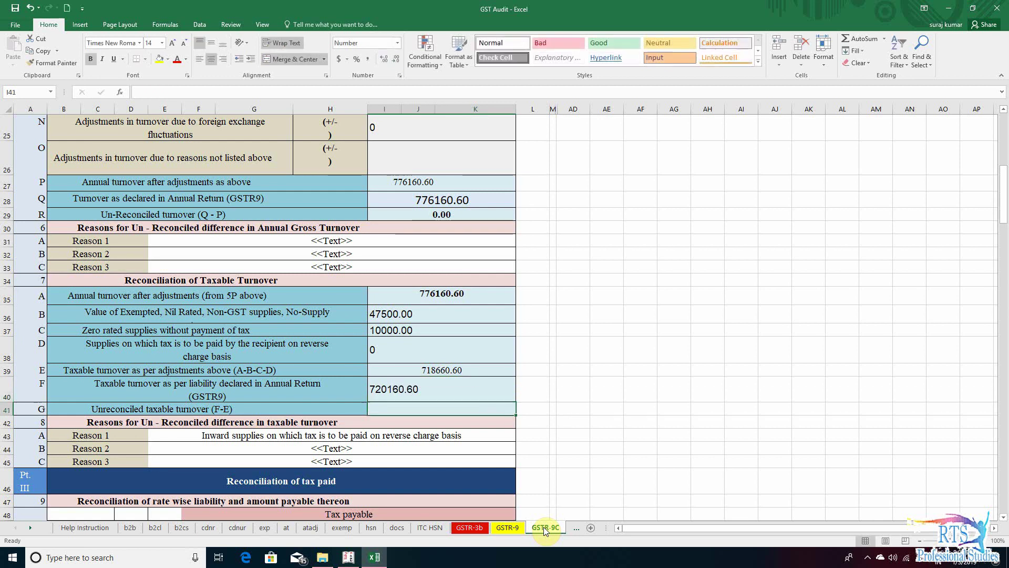
pyautogui.click(518, 527)
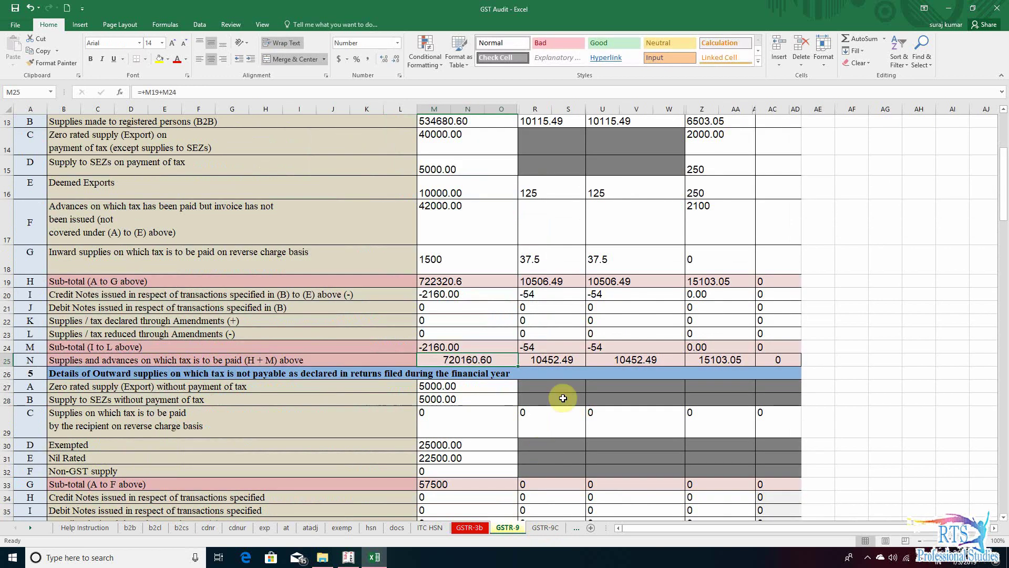
pyautogui.click(546, 528)
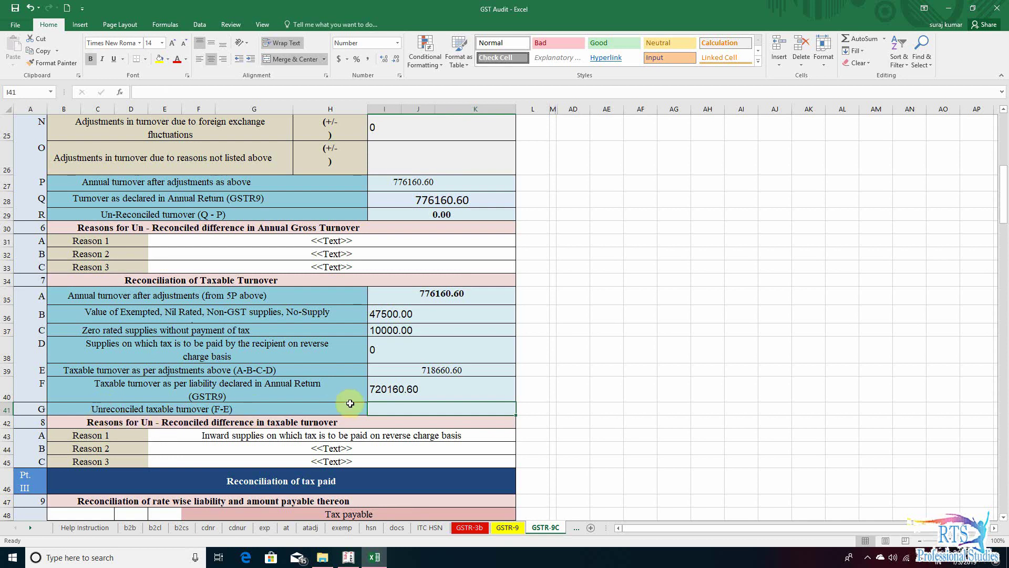
# - Calculate the unreconciled taxable turnover in GSTR-9C row 7G with the formula +I40-I39
pyautogui.write('+')
pyautogui.press('Up')
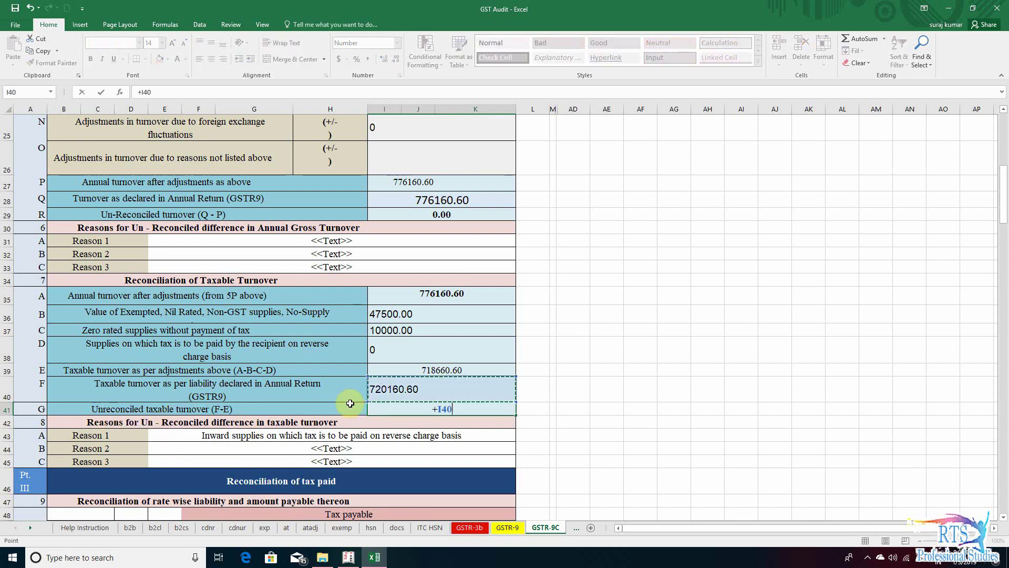
pyautogui.write('-')
pyautogui.press('Up')
pyautogui.press('Up')
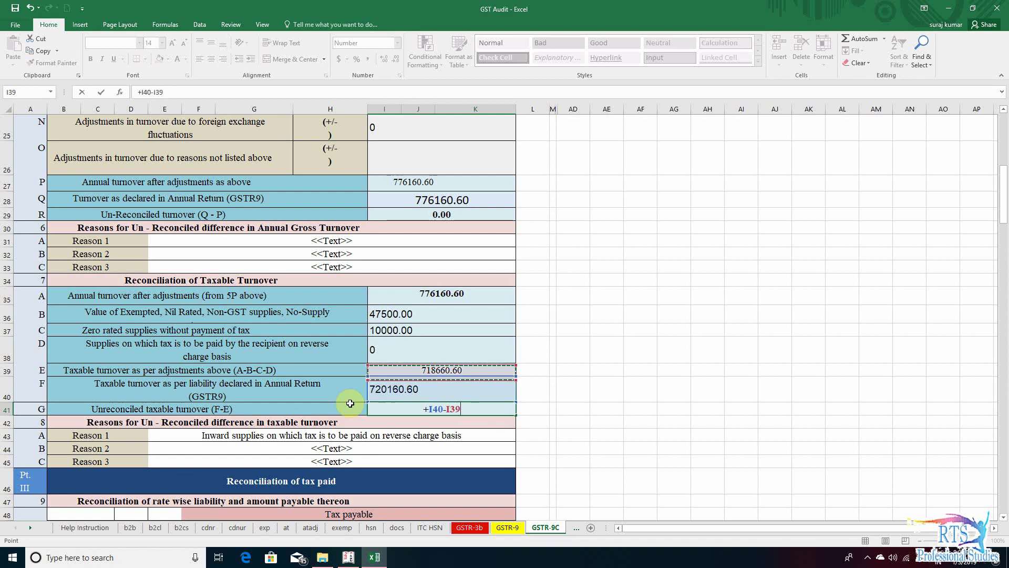
pyautogui.press('Return')
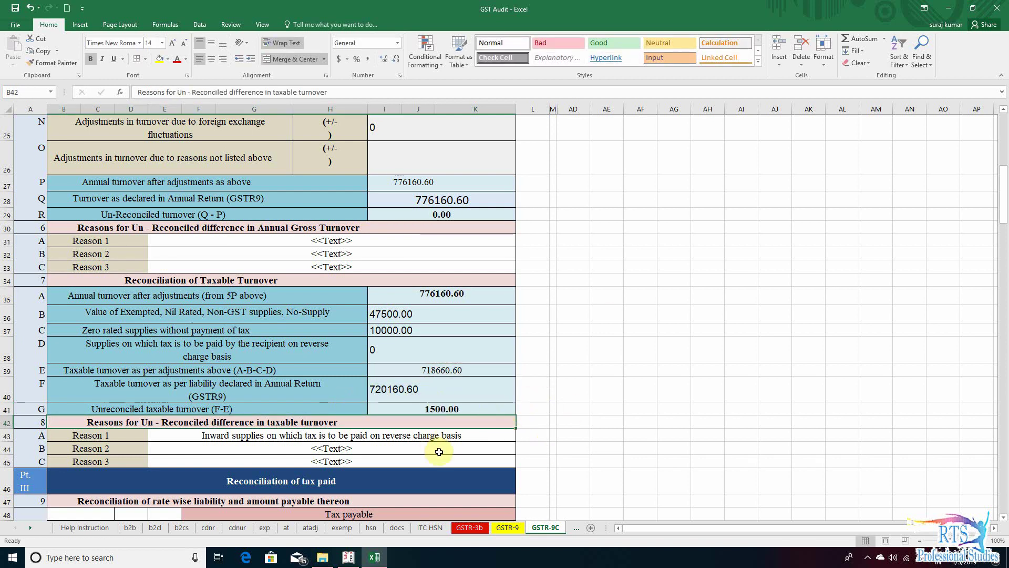
# - Examine the taxable value, central tax and state tax in GSTR-9 row 4G, inward supplies taxed on reverse charge basis
pyautogui.click(513, 529)
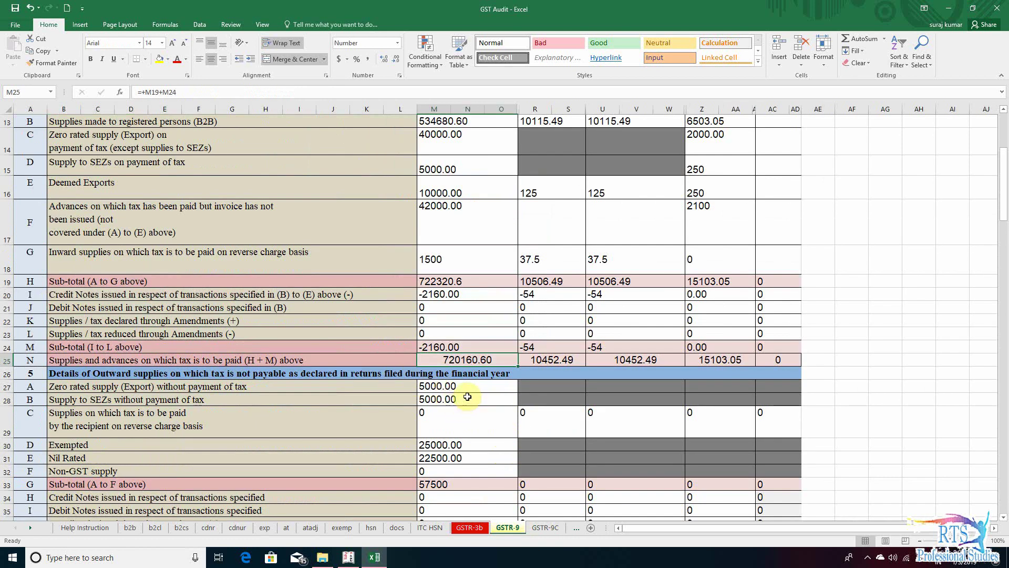
pyautogui.scroll(4, 467, 396)
pyautogui.scroll(-2, 447, 415)
pyautogui.click(435, 342)
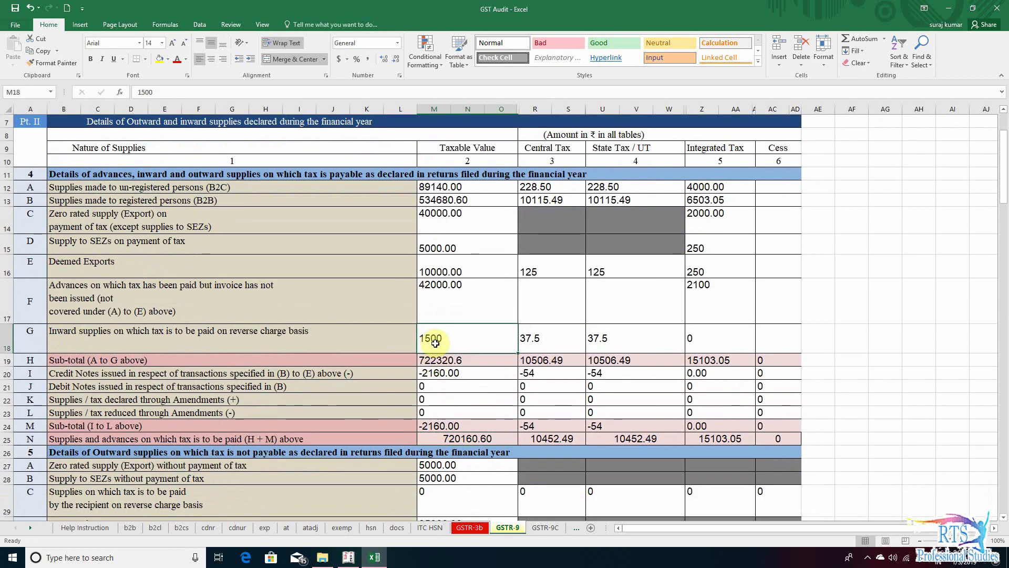
pyautogui.click(276, 333)
pyautogui.click(473, 332)
pyautogui.click(541, 339)
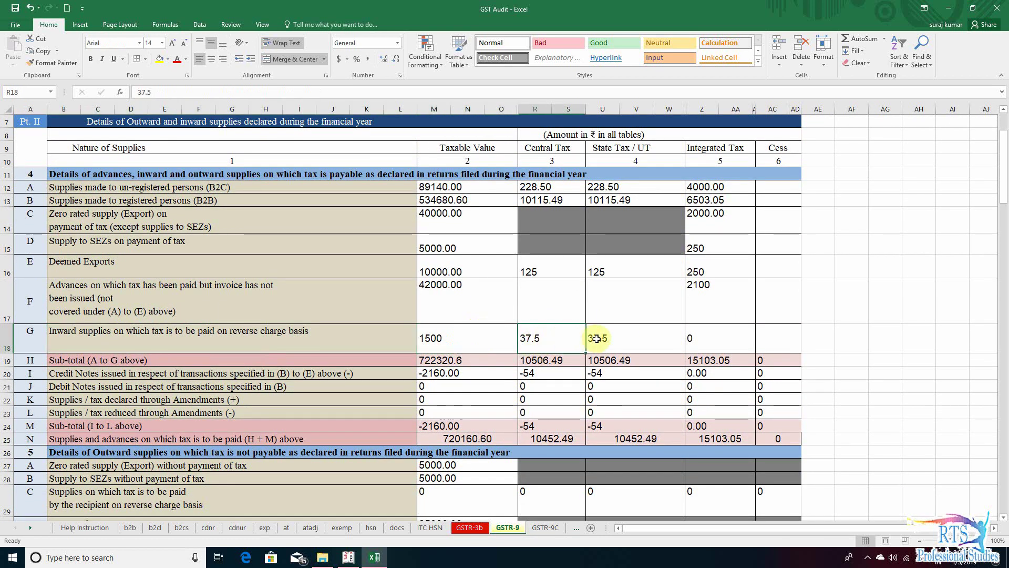
pyautogui.click(596, 338)
pyautogui.click(461, 337)
pyautogui.click(539, 335)
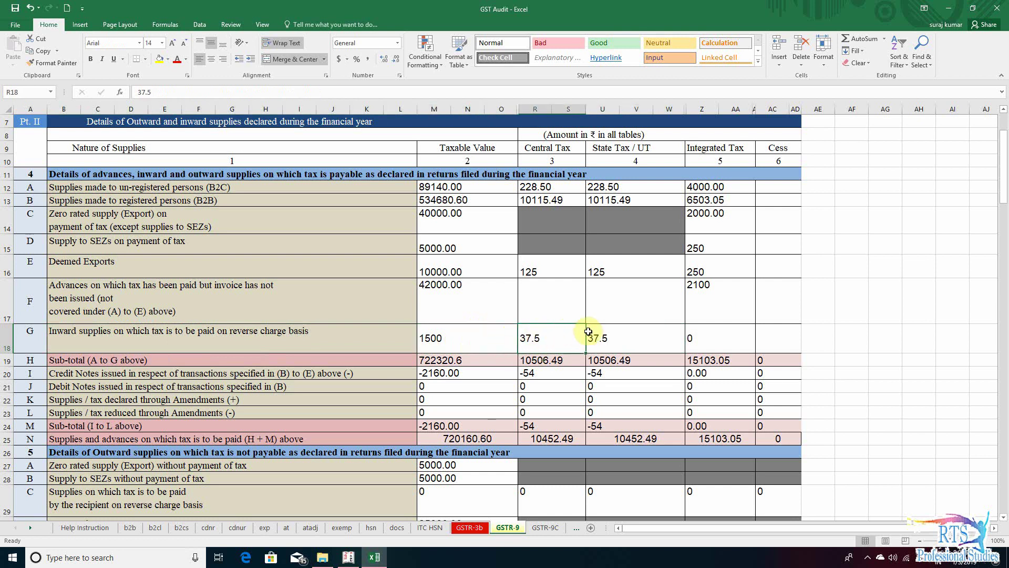
pyautogui.click(604, 334)
pyautogui.click(457, 334)
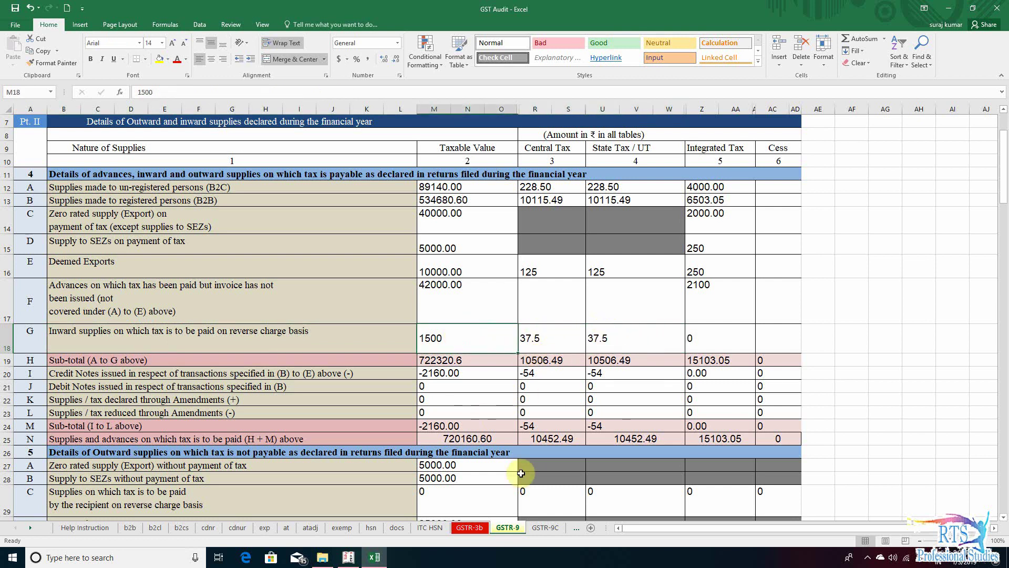
# - Examine the unreconciled taxable turnover in GSTR-9C row 7G against the Reason 1 entry in table 8
pyautogui.click(545, 527)
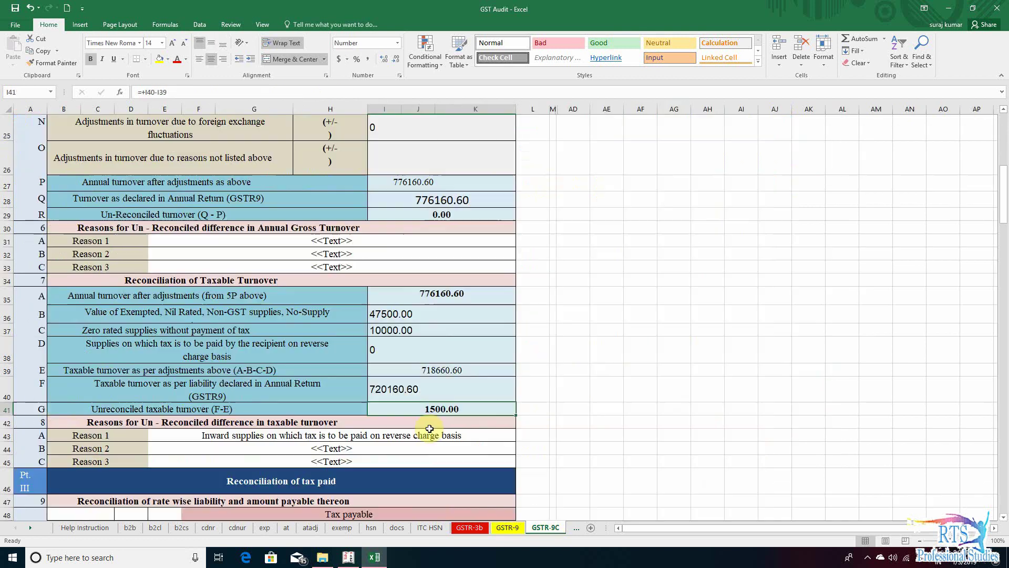
pyautogui.click(458, 410)
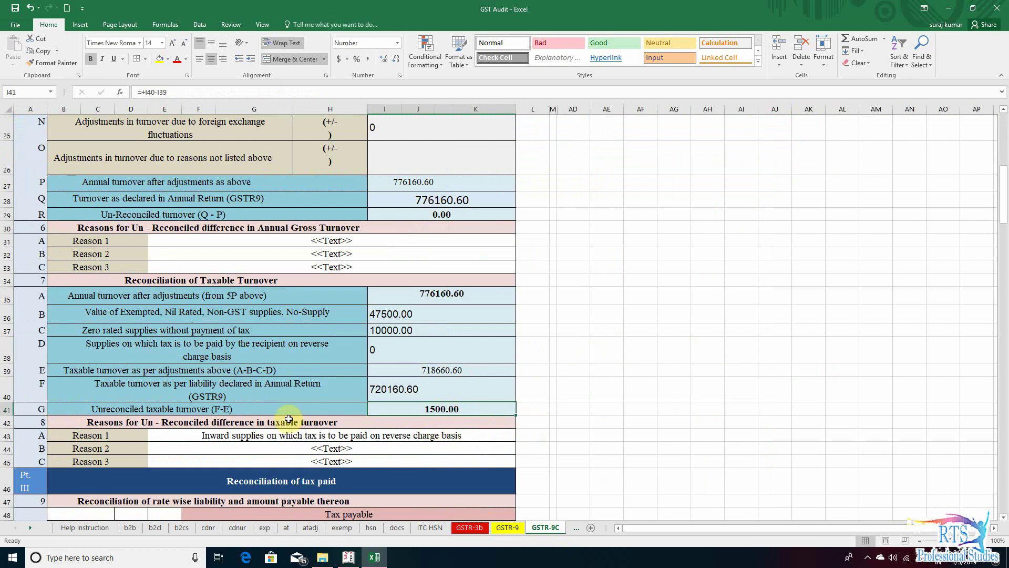
pyautogui.click(445, 438)
pyautogui.scroll(-2, 520, 421)
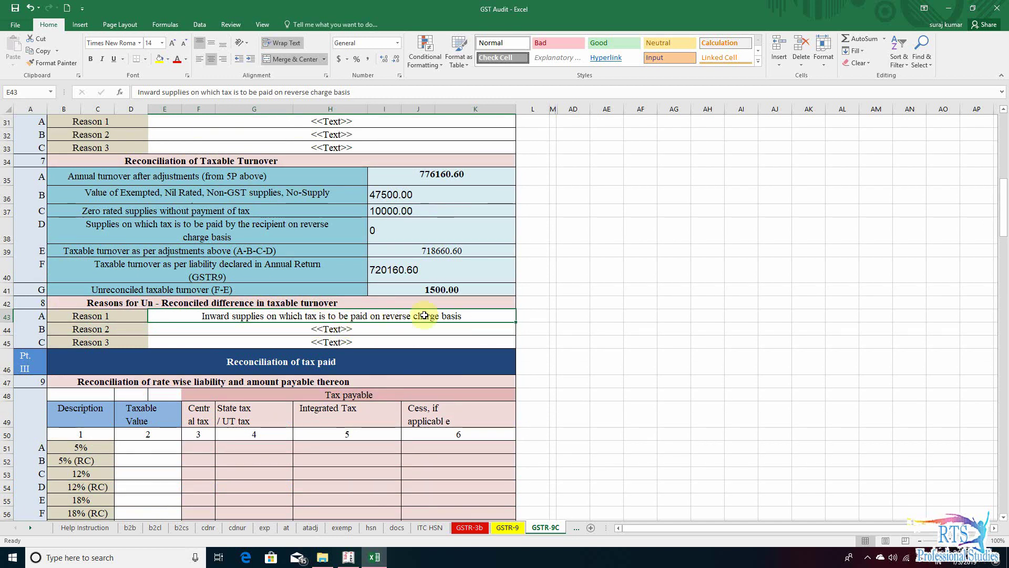
pyautogui.scroll(10, 315, 360)
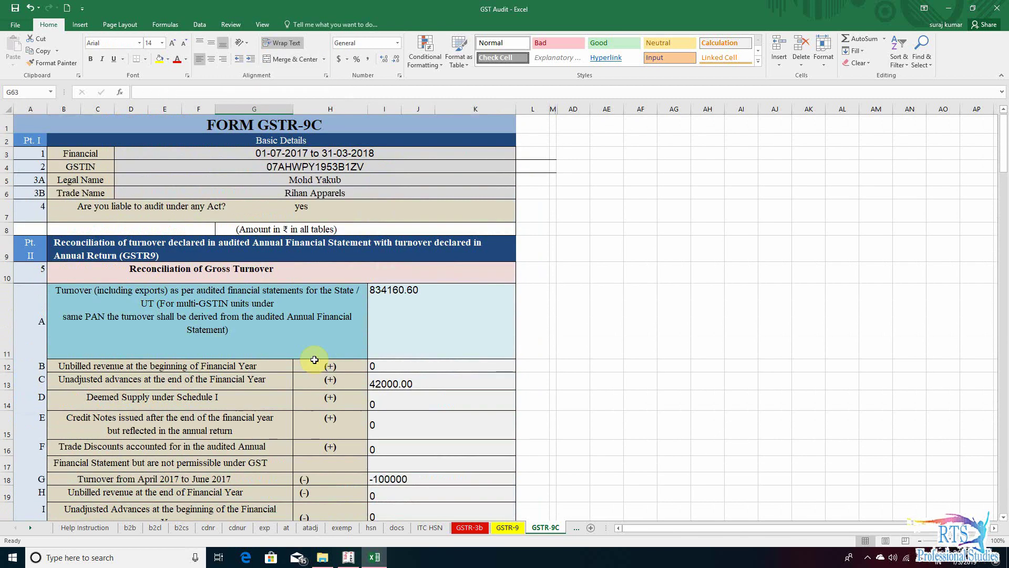
pyautogui.scroll(-7, 334, 365)
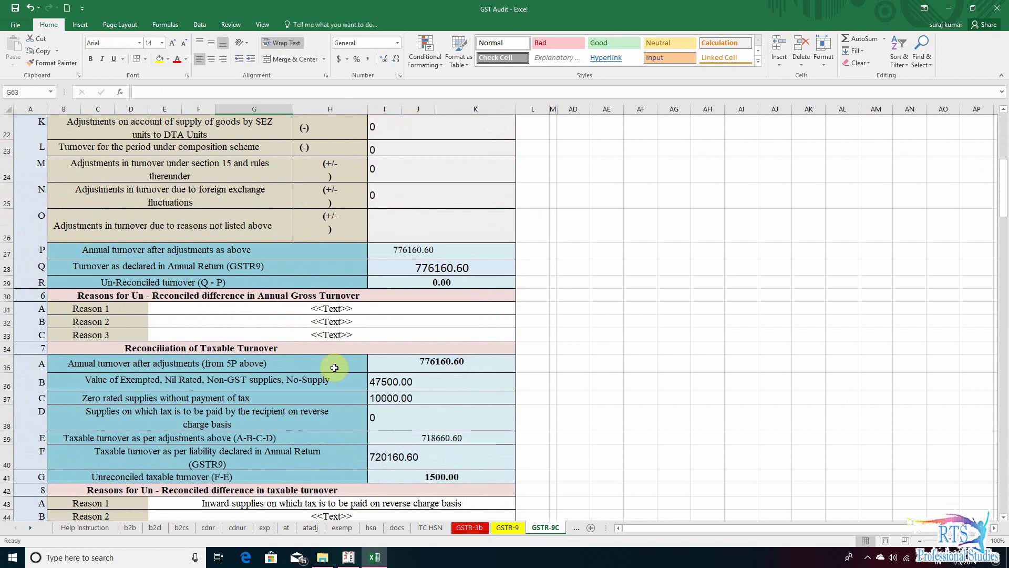
pyautogui.scroll(-3, 283, 399)
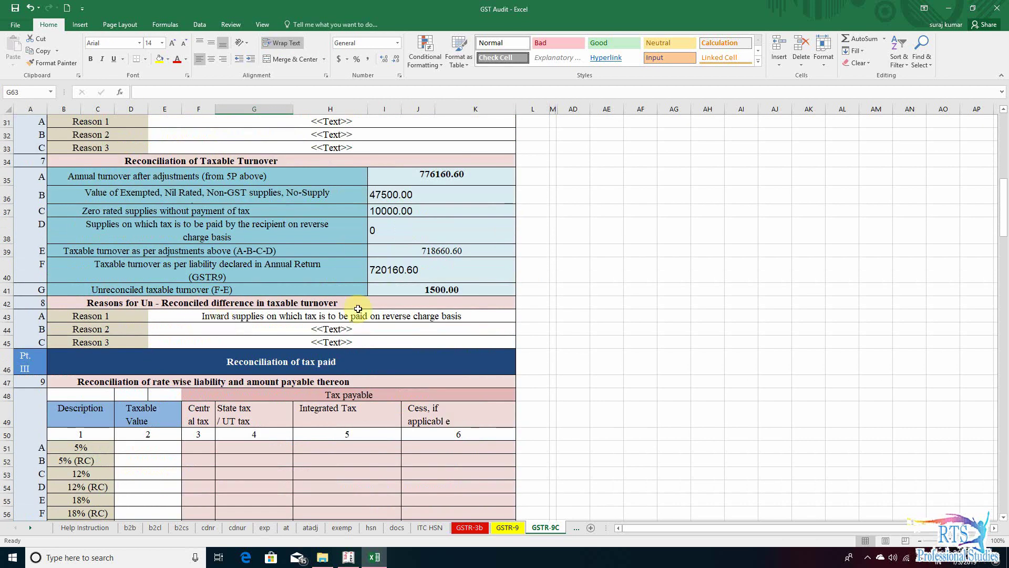
pyautogui.click(186, 290)
pyautogui.click(450, 289)
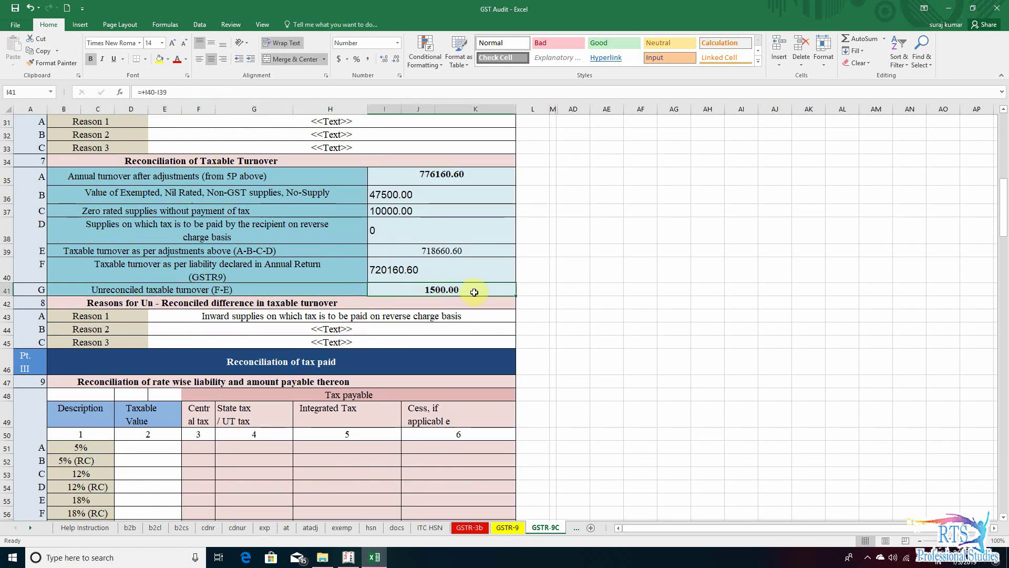
pyautogui.click(545, 298)
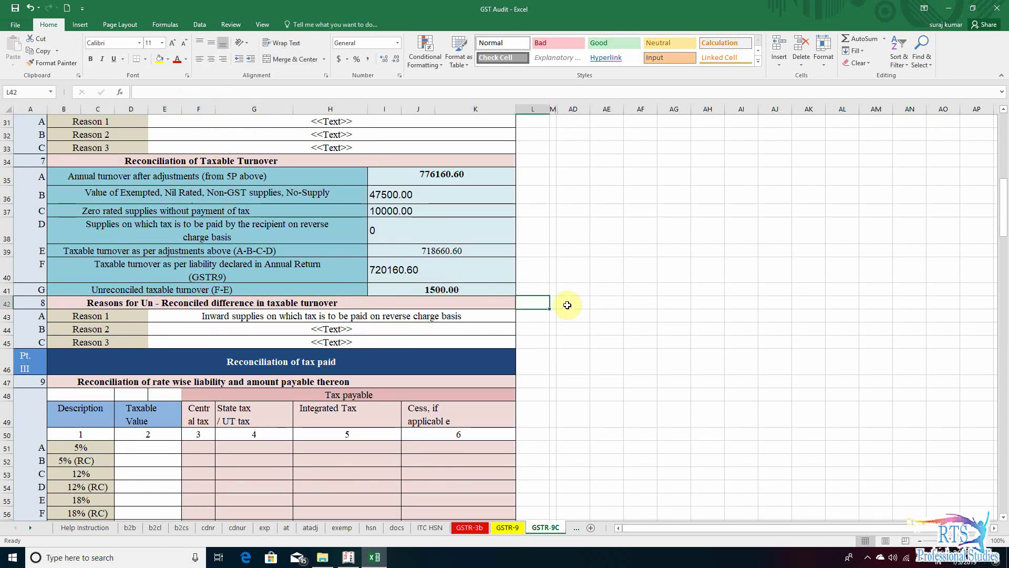
pyautogui.click(448, 290)
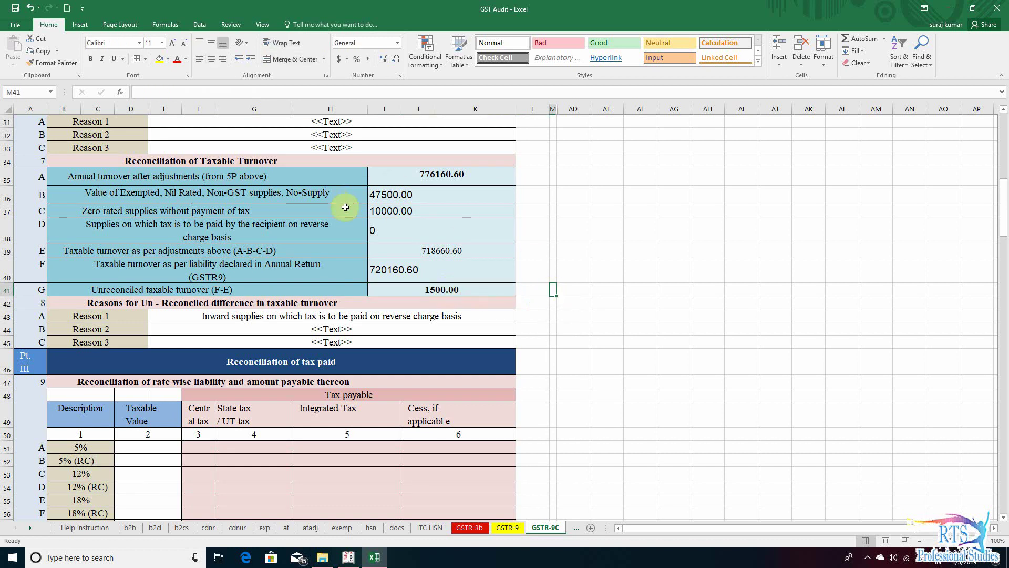
pyautogui.click(494, 289)
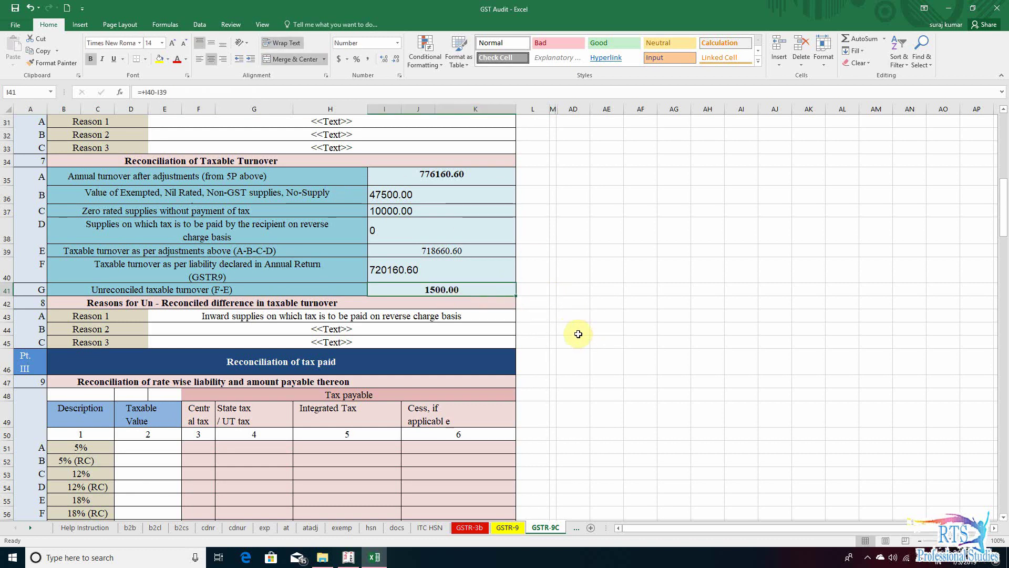
pyautogui.click(225, 318)
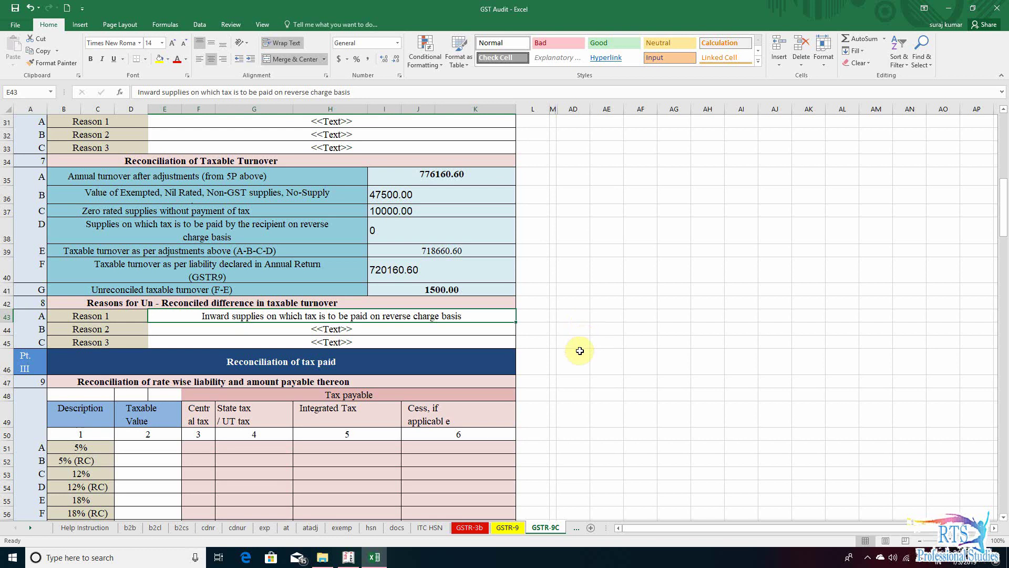
pyautogui.click(607, 328)
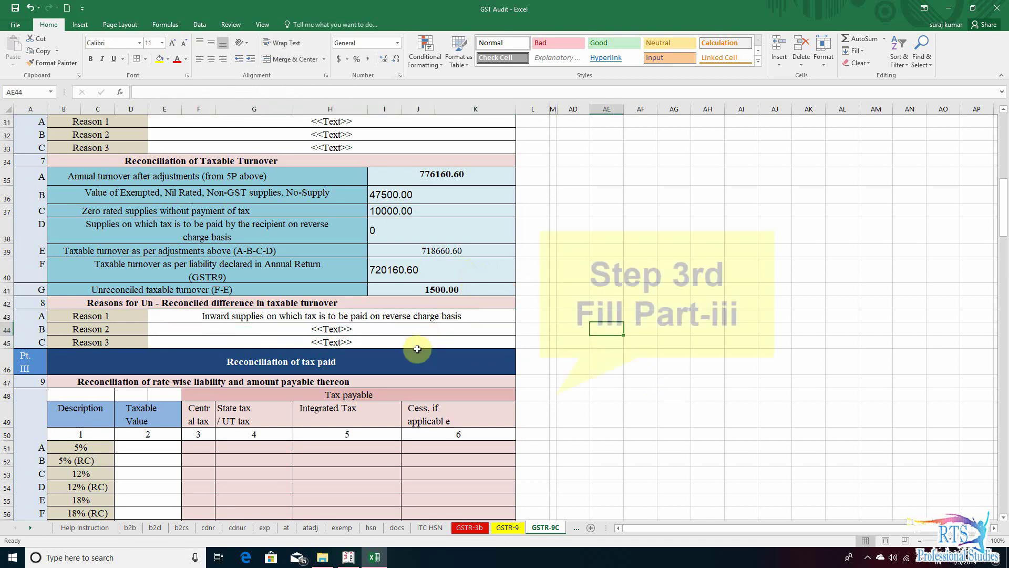
# - Fill the 5% (RC) row of GSTR-9C table 9 with taxable value 1500, central tax 37.5 and state tax 37.50
pyautogui.click(433, 366)
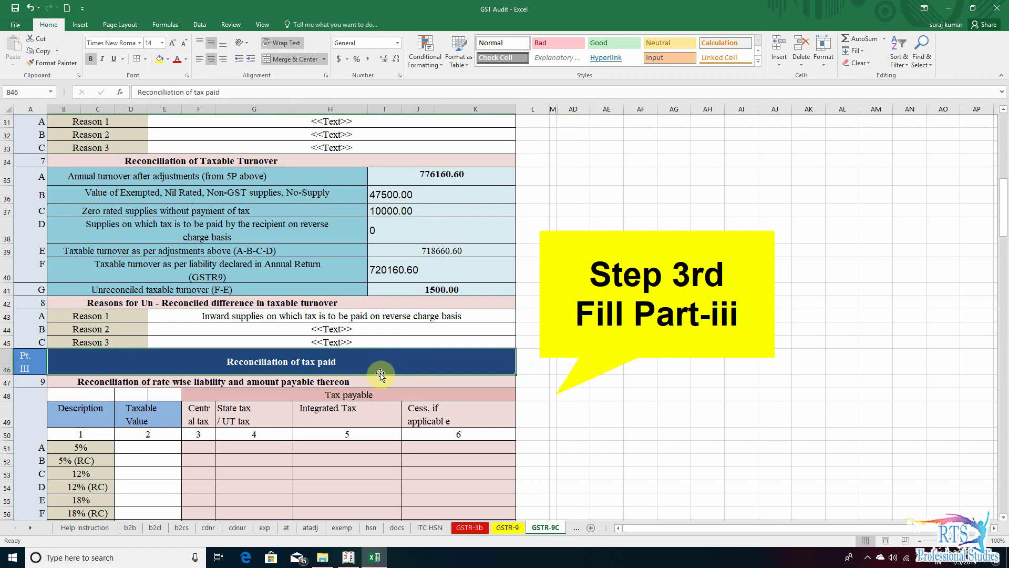
pyautogui.click(253, 446)
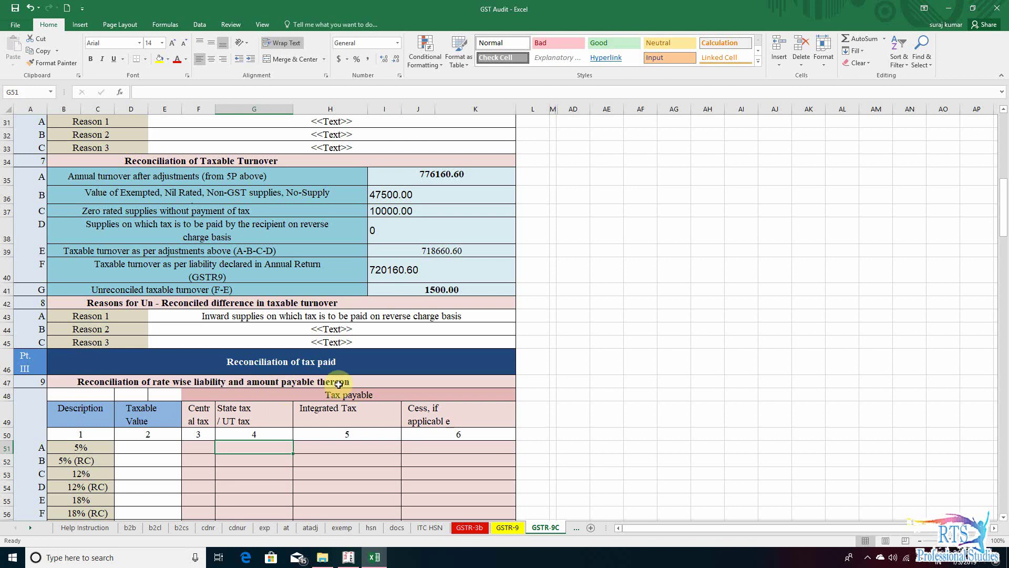
pyautogui.click(440, 288)
pyautogui.scroll(-1, 278, 485)
pyautogui.click(143, 427)
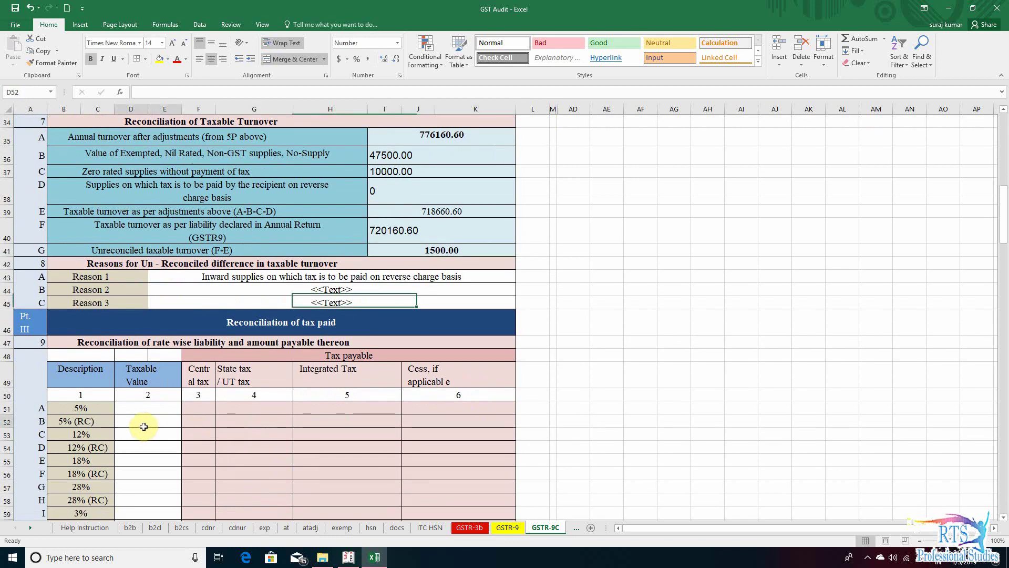
pyautogui.write('1500')
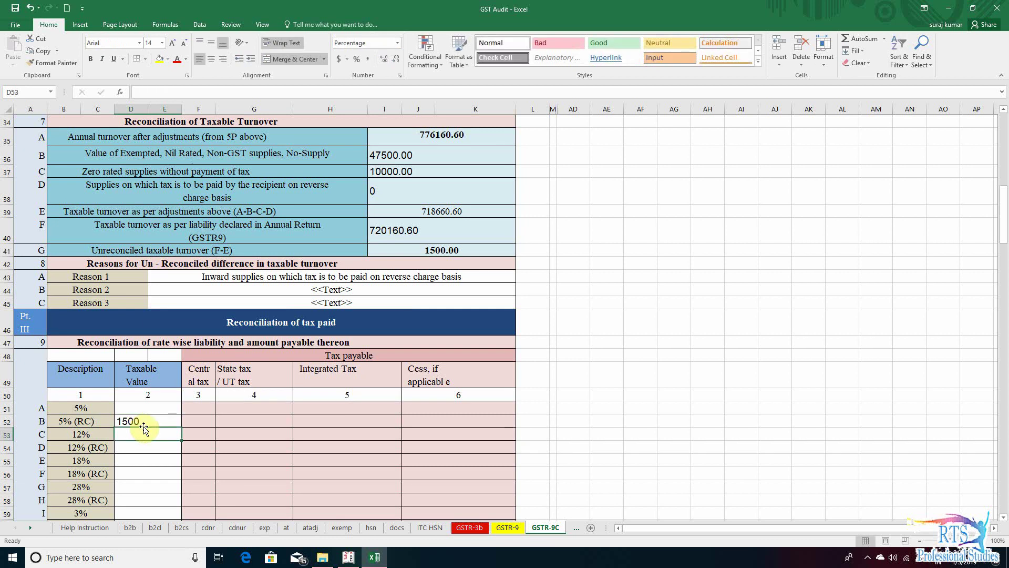
pyautogui.press('Tab')
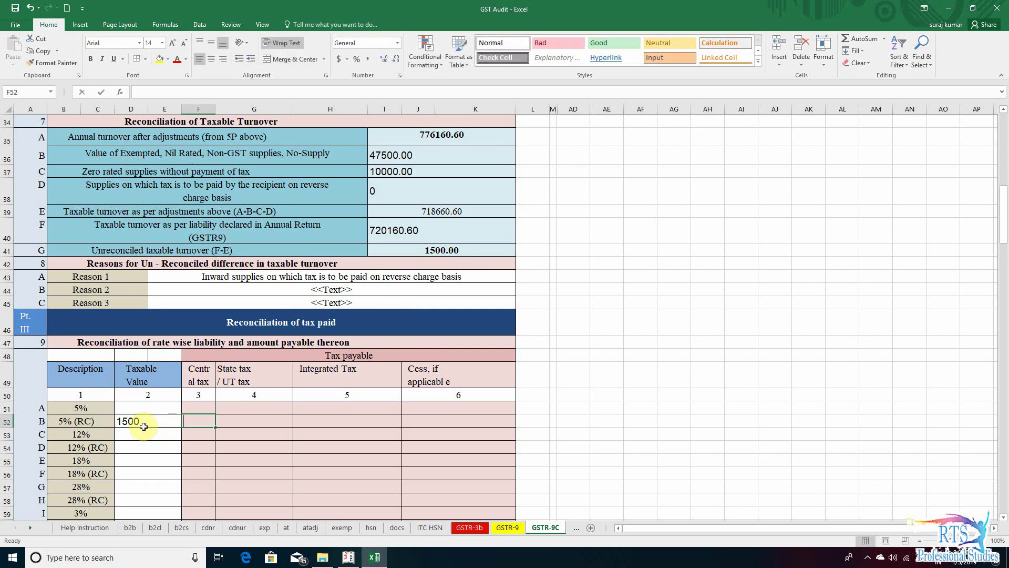
pyautogui.write('37.5')
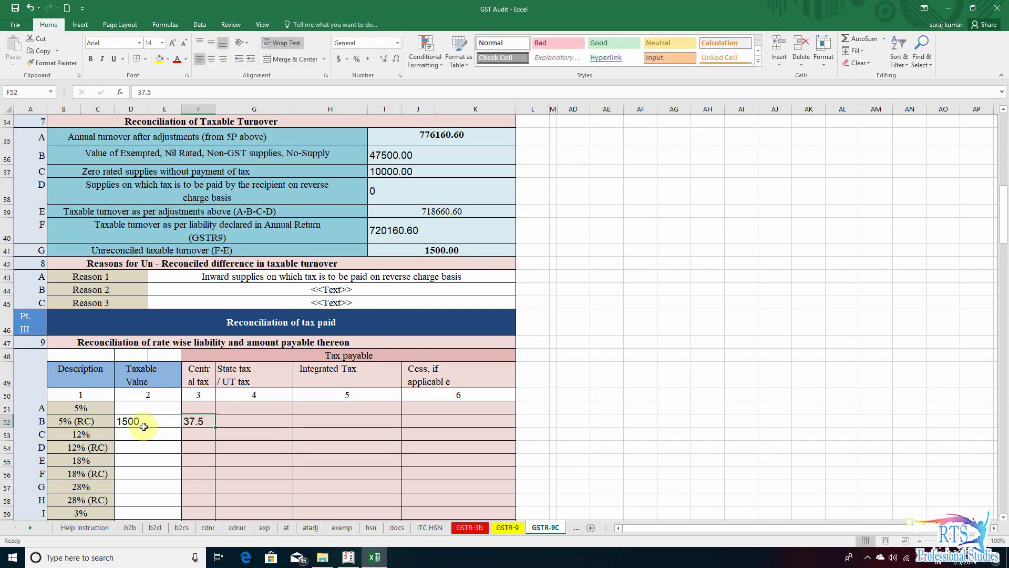
pyautogui.press('Tab')
pyautogui.write('3')
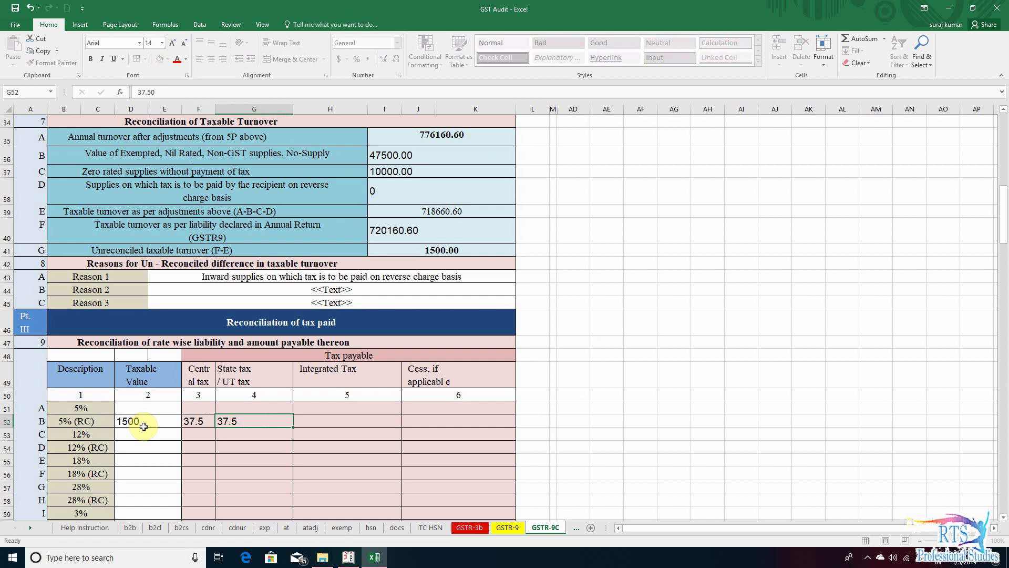
pyautogui.write('7.50')
pyautogui.press('Return')
# - Compare the total tax payable in row 9P with the GSTR-9 amount paid in row 9Q, and check the unreconciled payment in row 9R
pyautogui.press('Return')
pyautogui.press('Return')
pyautogui.press('Return')
pyautogui.press('Return')
pyautogui.press('Return')
pyautogui.press('Return')
pyautogui.press('Return')
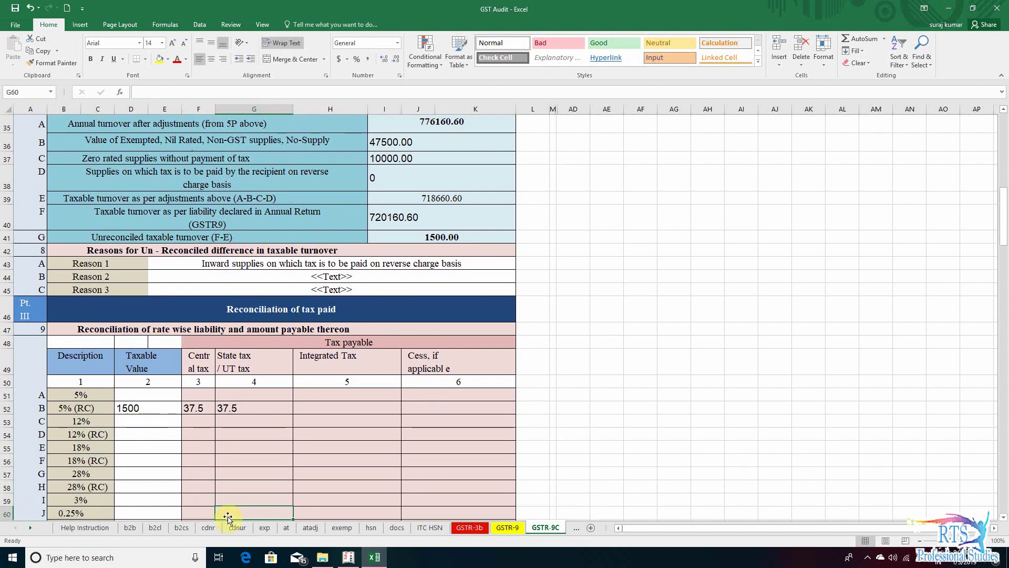
pyautogui.scroll(-3, 249, 486)
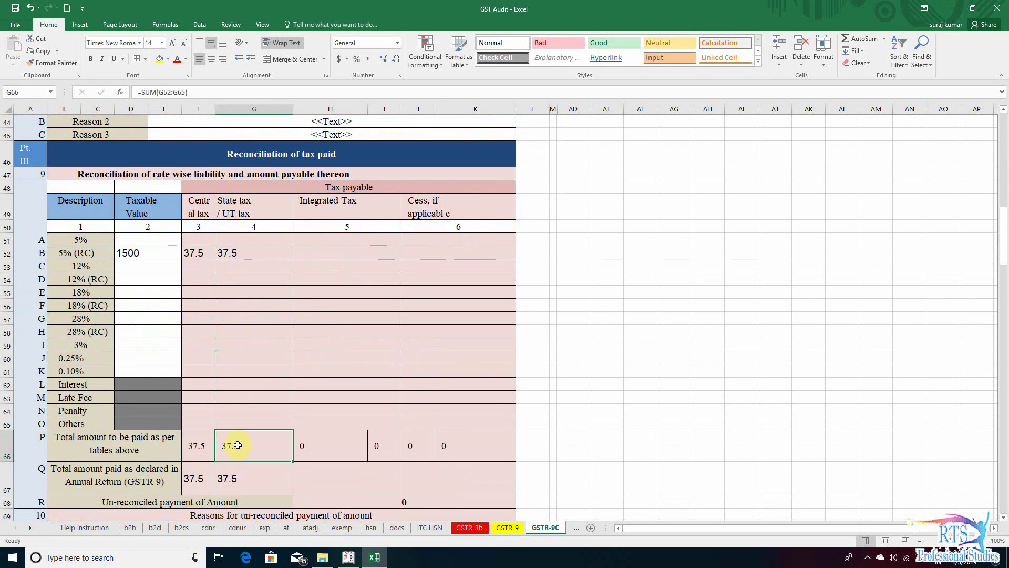
pyautogui.click(79, 478)
pyautogui.click(195, 475)
pyautogui.click(225, 478)
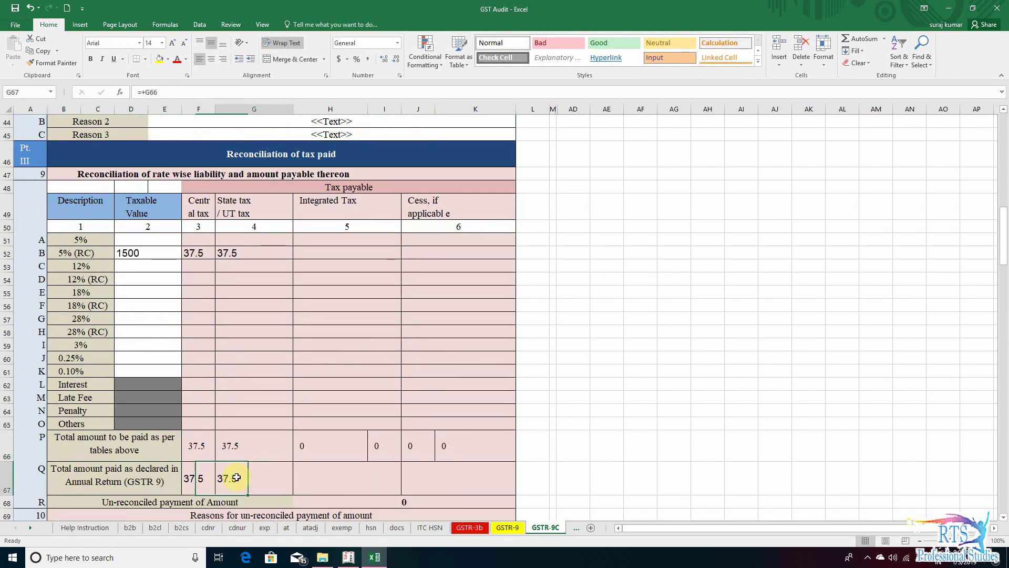
pyautogui.click(133, 480)
pyautogui.click(197, 479)
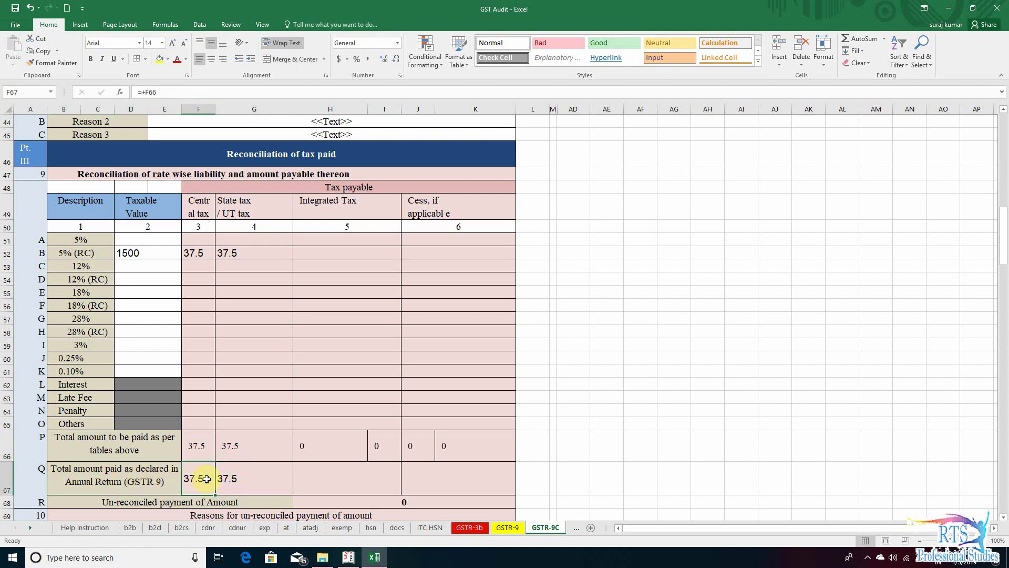
pyautogui.click(227, 478)
pyautogui.scroll(-2, 262, 479)
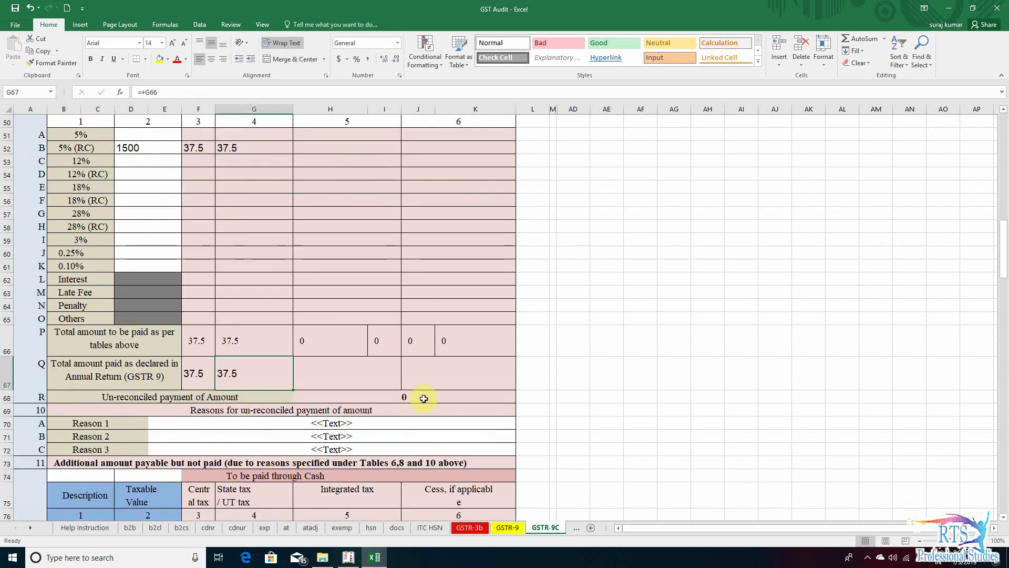
pyautogui.click(345, 391)
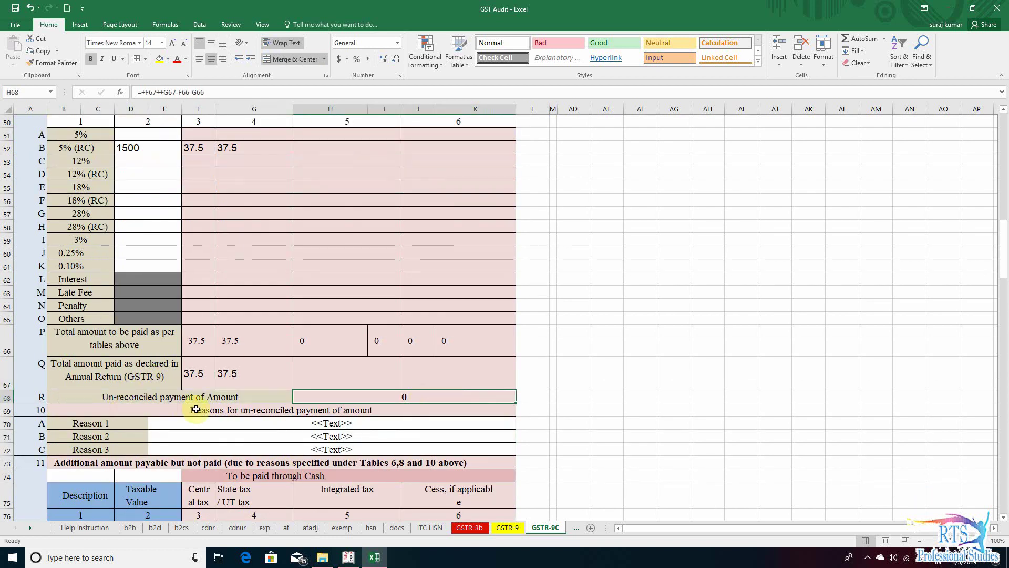
# - Examine the table 10 reasons and the table 11 additional amount payable, checking them against the unreconciled payment and the table 9 entries
pyautogui.scroll(-2, 367, 431)
pyautogui.click(295, 372)
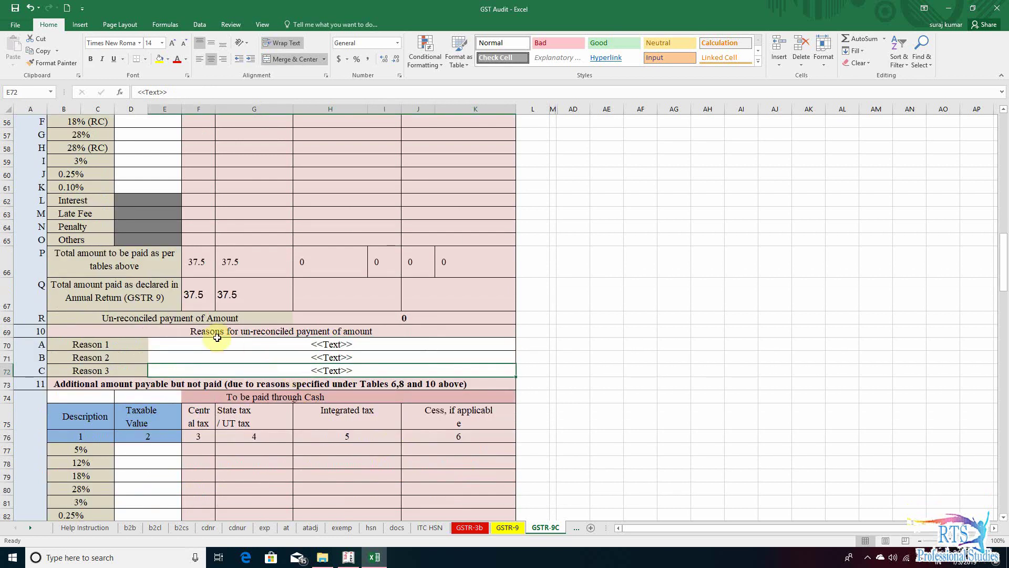
pyautogui.scroll(-2, 234, 385)
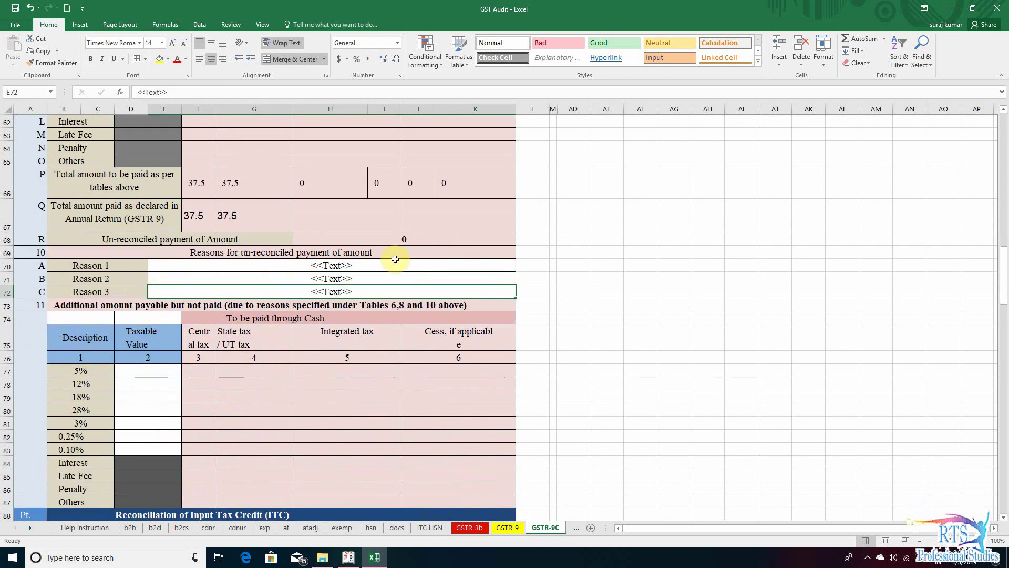
pyautogui.click(400, 237)
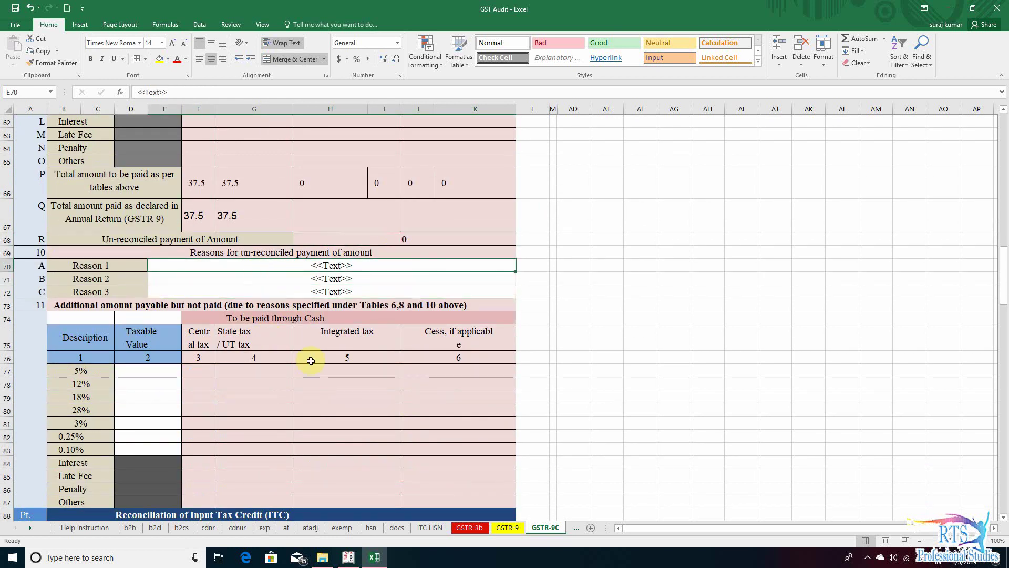
pyautogui.scroll(-3, 311, 363)
pyautogui.scroll(1, 255, 273)
pyautogui.click(269, 318)
pyautogui.scroll(2, 269, 318)
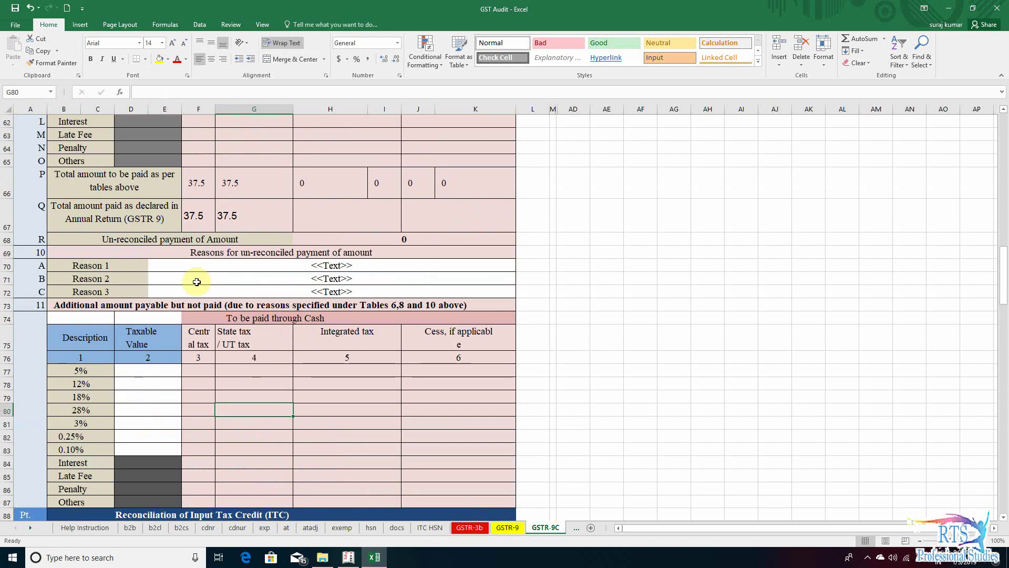
pyautogui.scroll(2, 318, 316)
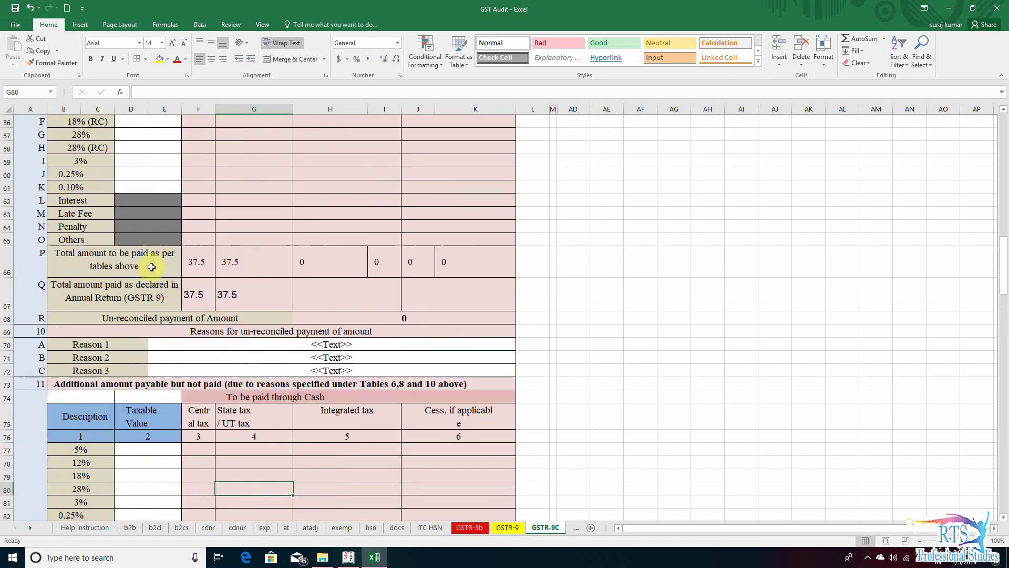
pyautogui.scroll(5, 142, 285)
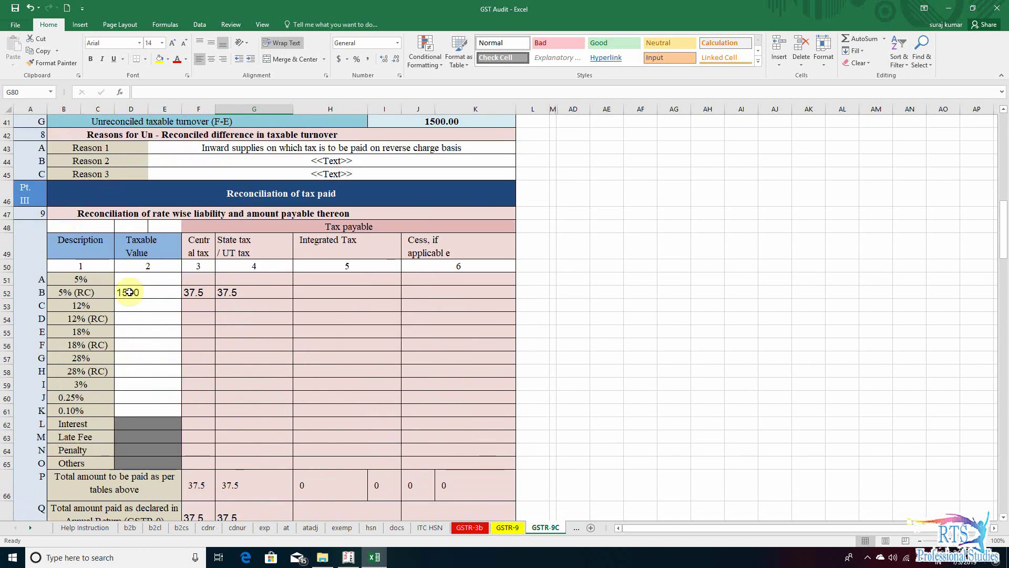
pyautogui.scroll(5, 113, 196)
pyautogui.scroll(-5, 193, 432)
pyautogui.scroll(-10, 193, 432)
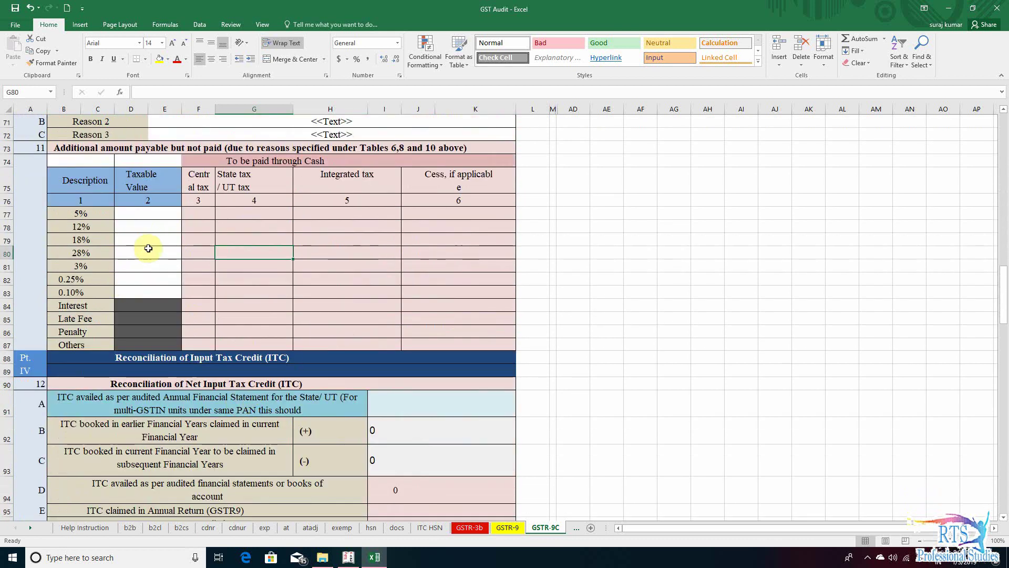
pyautogui.click(360, 244)
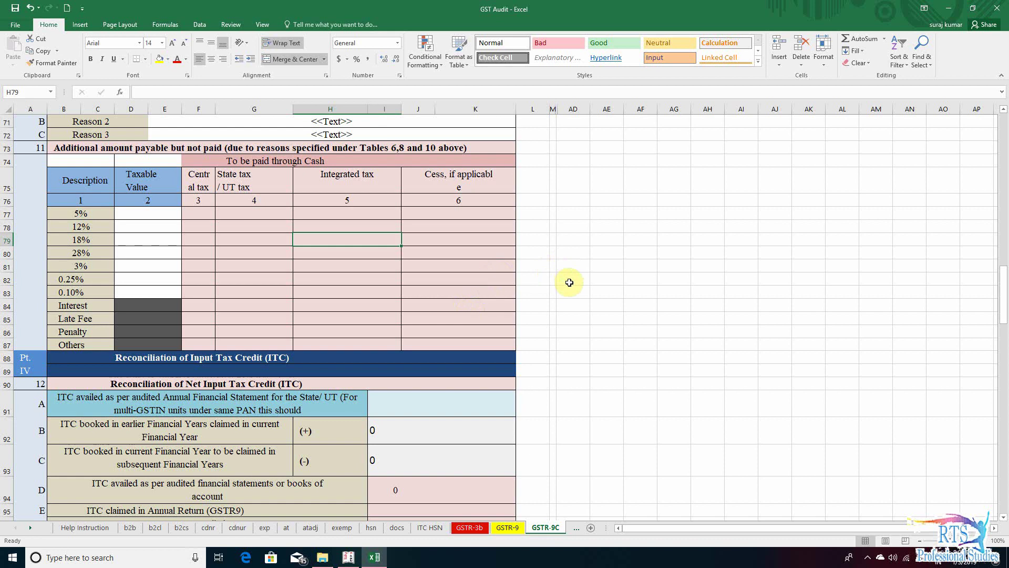
# - Enlarge row 12A in the Part IV input tax credit table so its full description fits
pyautogui.scroll(-2, 289, 338)
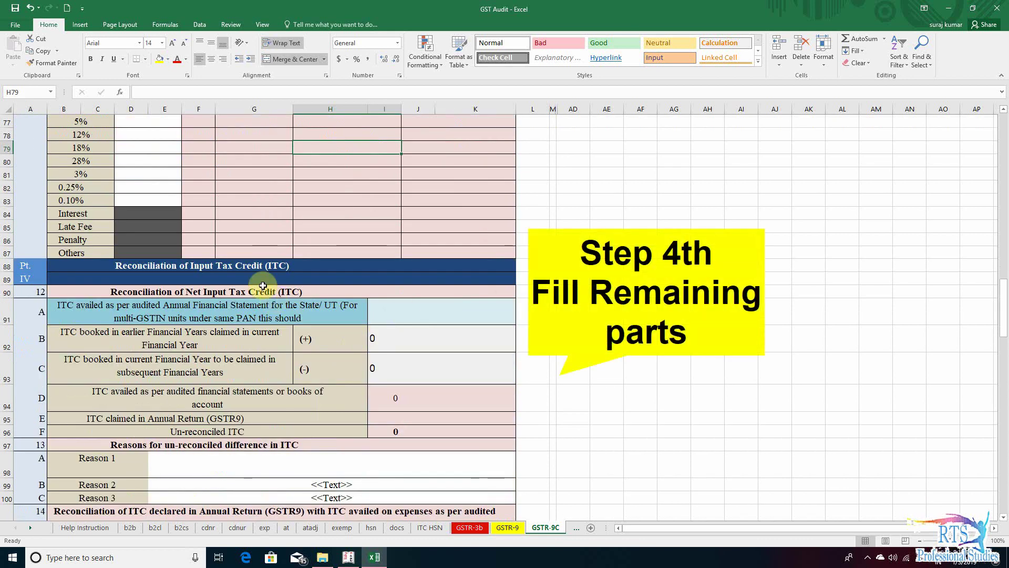
pyautogui.scroll(-2, 275, 389)
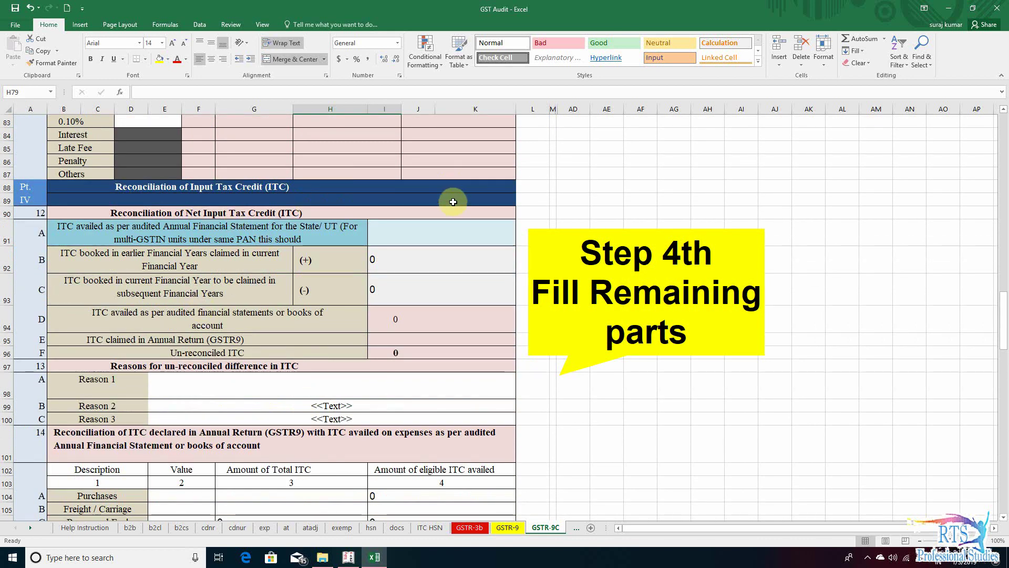
pyautogui.click(523, 203)
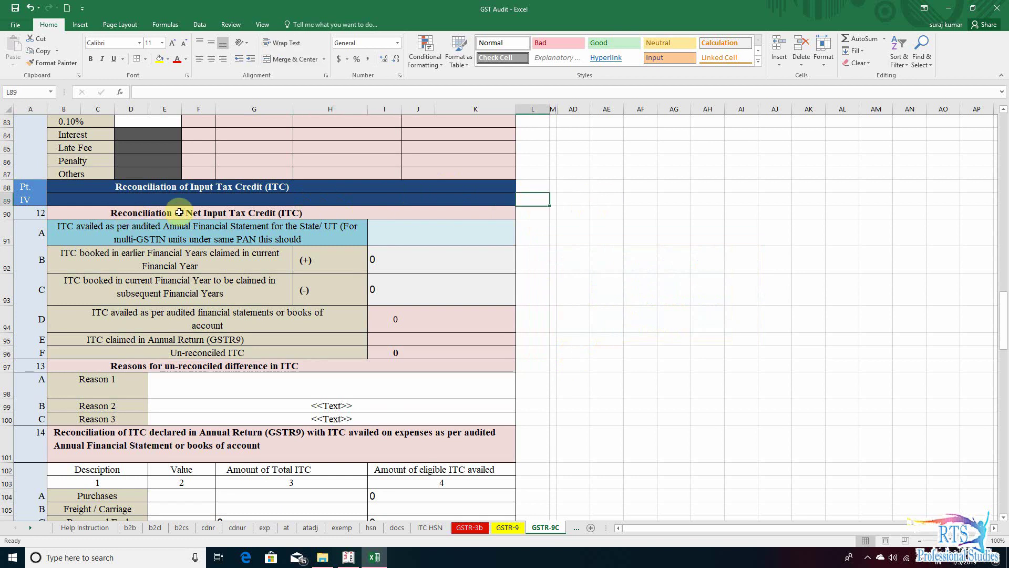
pyautogui.click(142, 214)
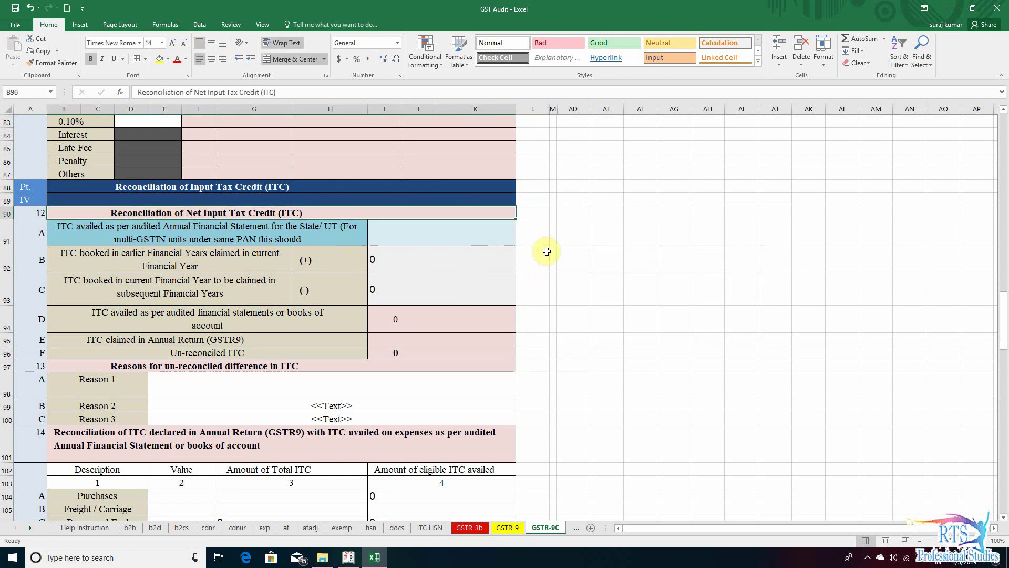
pyautogui.press('Down')
pyautogui.click(475, 315)
pyautogui.click(109, 233)
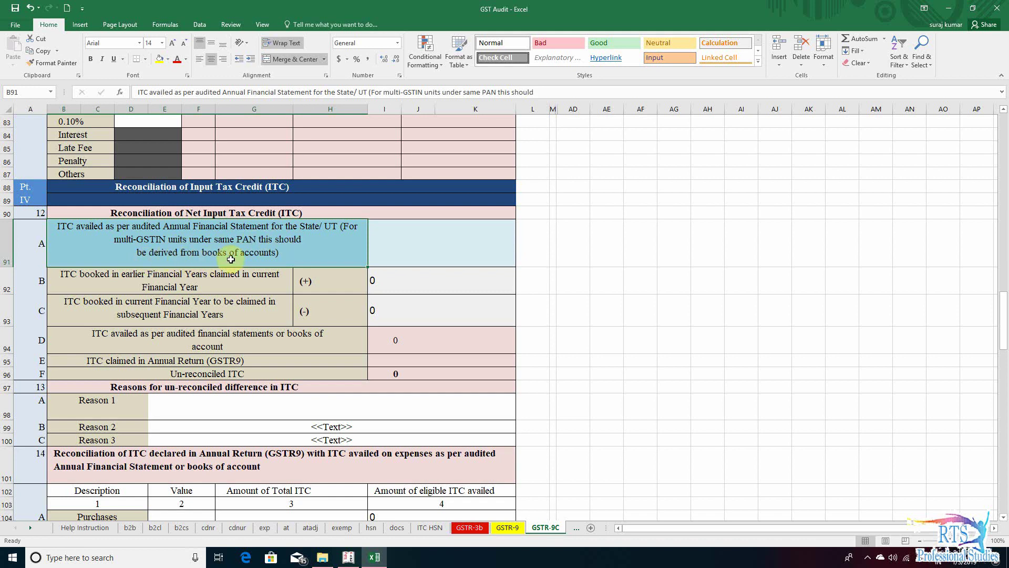
# - Select the amount cell of row 12A for ITC availed as per the audited Annual Financial Statement
pyautogui.click(441, 252)
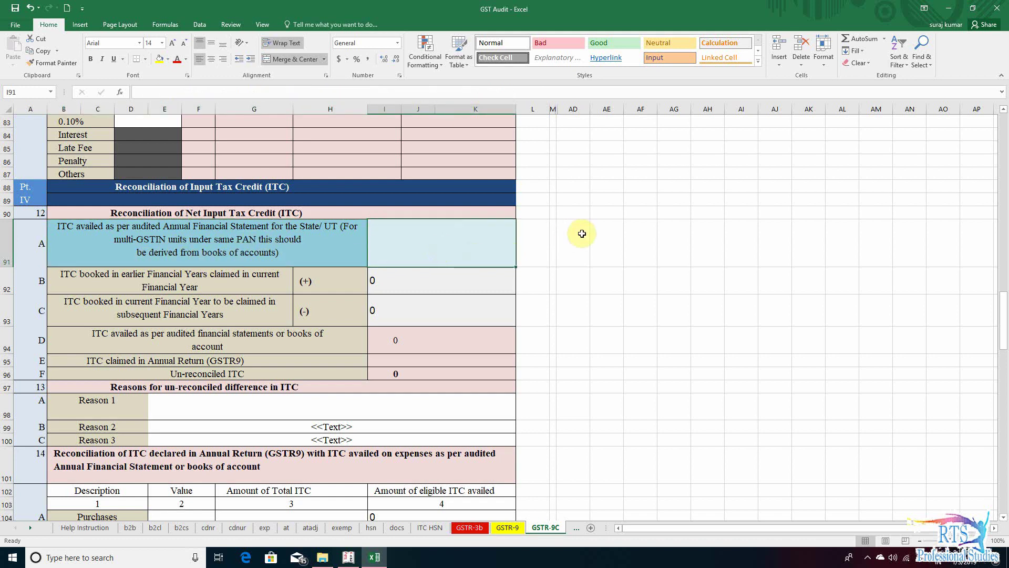
pyautogui.click(534, 242)
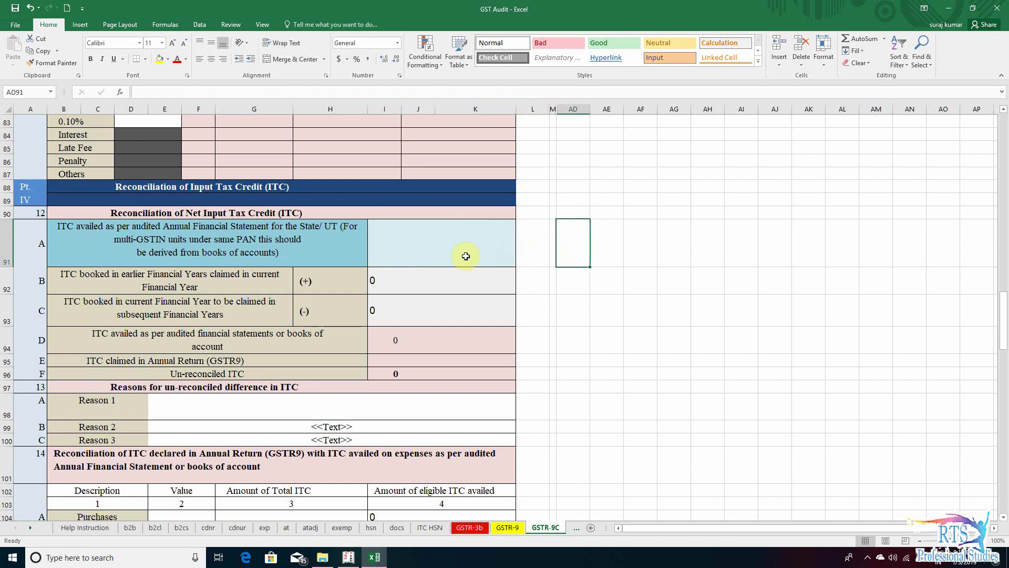
pyautogui.click(429, 255)
pyautogui.click(526, 244)
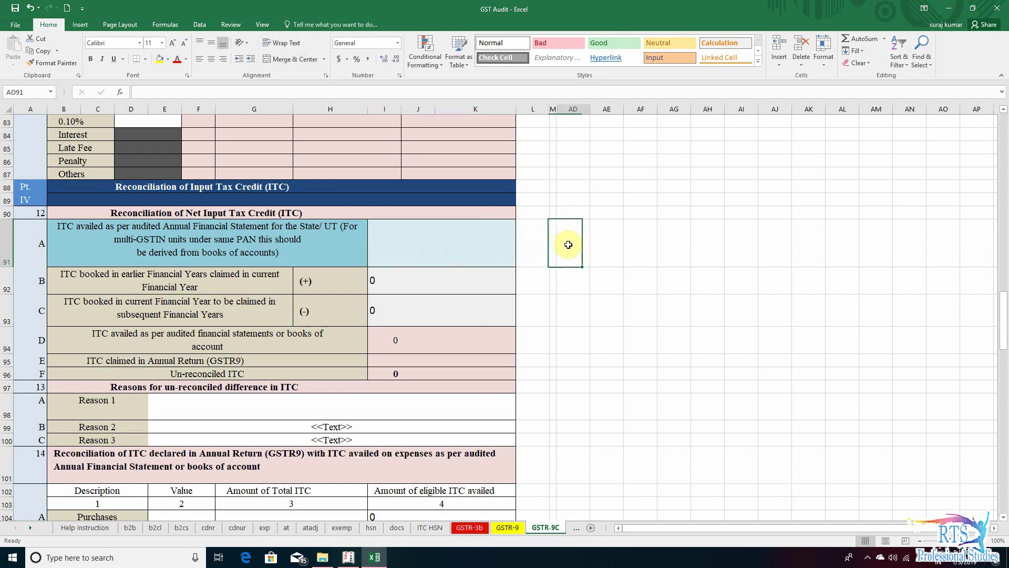
pyautogui.click(456, 241)
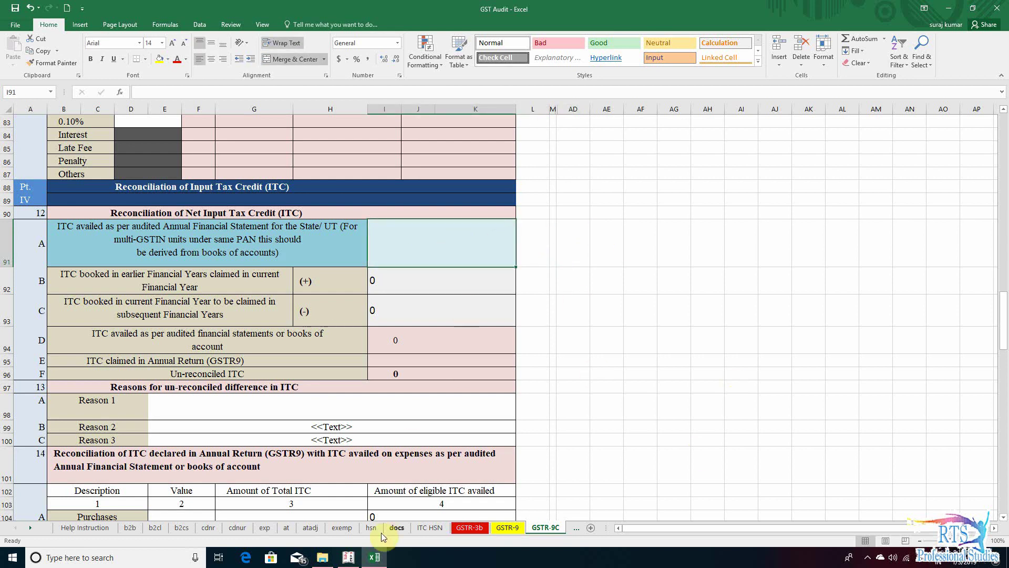
# - Switch to Tally.ERP 9 and leave the export invoices voucher register for the Gateway of Tally
pyautogui.hotkey('alt', 'Tab')
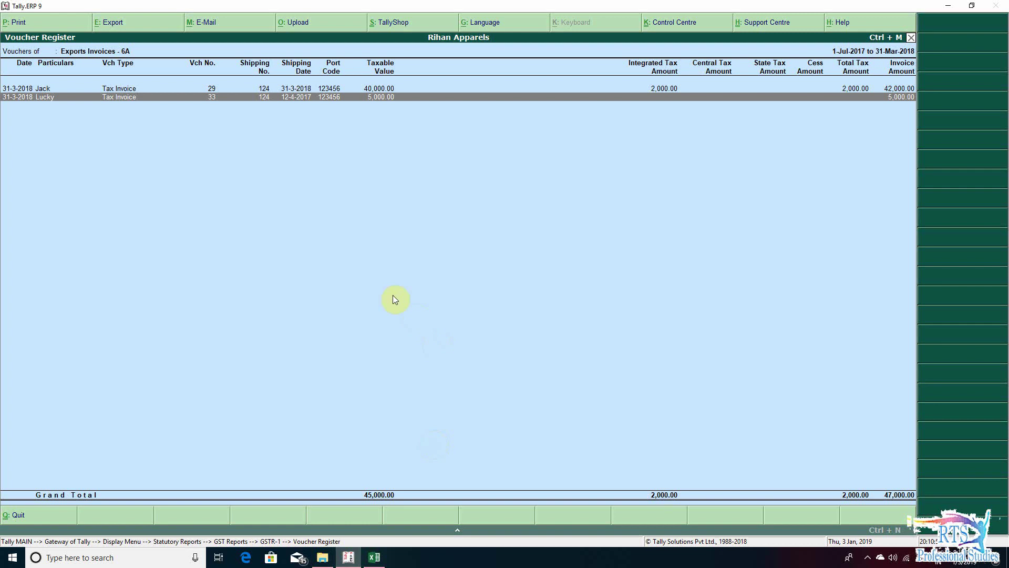
pyautogui.press('Escape')
pyautogui.press('Escape')
pyautogui.press('Escape')
pyautogui.press('Escape')
pyautogui.press('Escape')
pyautogui.press('Escape')
pyautogui.press('n')
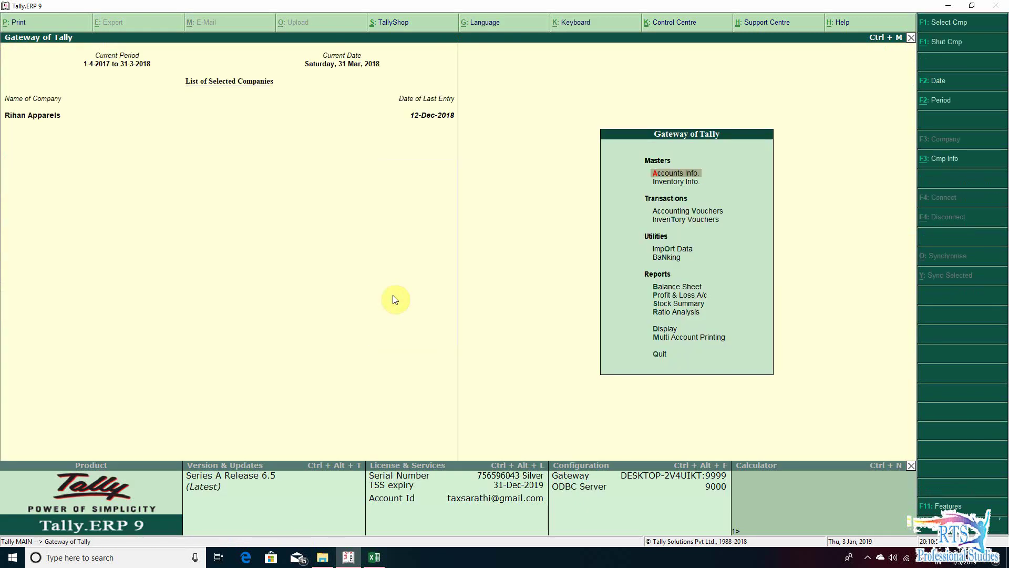
# - Open the Balance Sheet and drill down through Current Liabilities to the Duties & Taxes group summary
pyautogui.press('b')
pyautogui.press('Down')
pyautogui.press('Down')
pyautogui.press('Down')
pyautogui.press('Down')
pyautogui.press('Down')
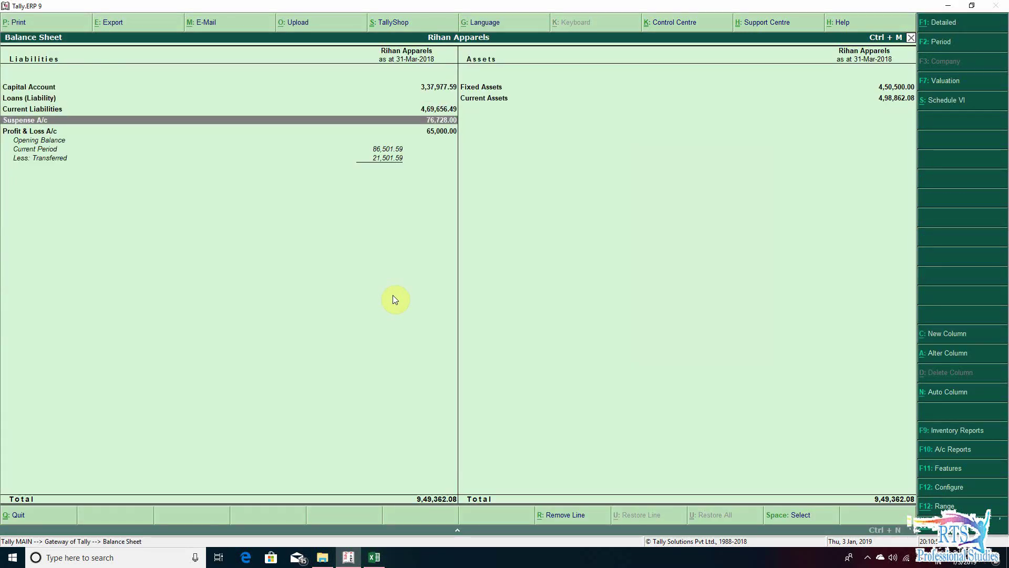
pyautogui.press('Up')
pyautogui.press('Return')
pyautogui.press('Return')
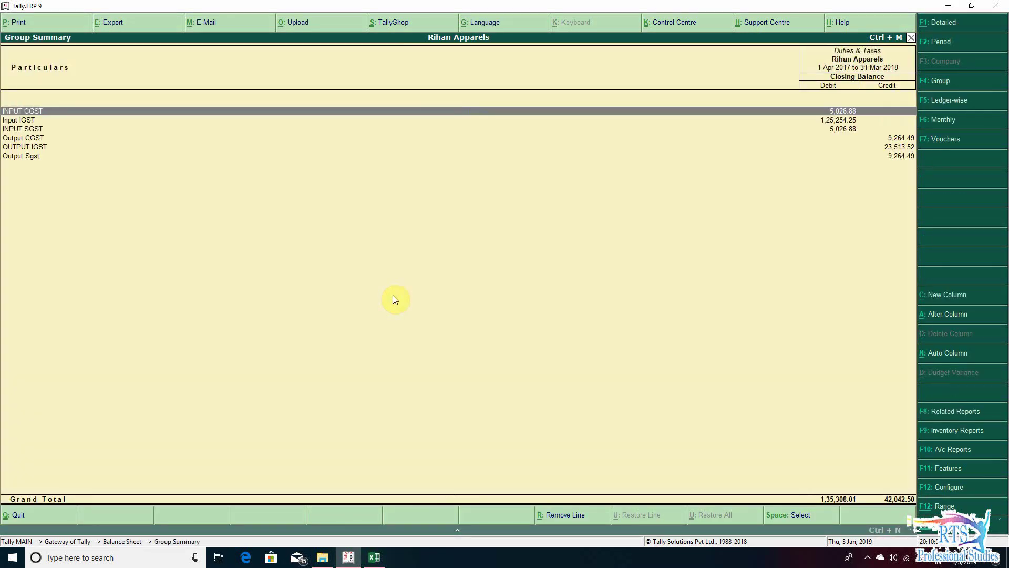
# - Set the Duties & Taxes summary period from 1-7-2017 to 31-3-2018
pyautogui.press('F2')
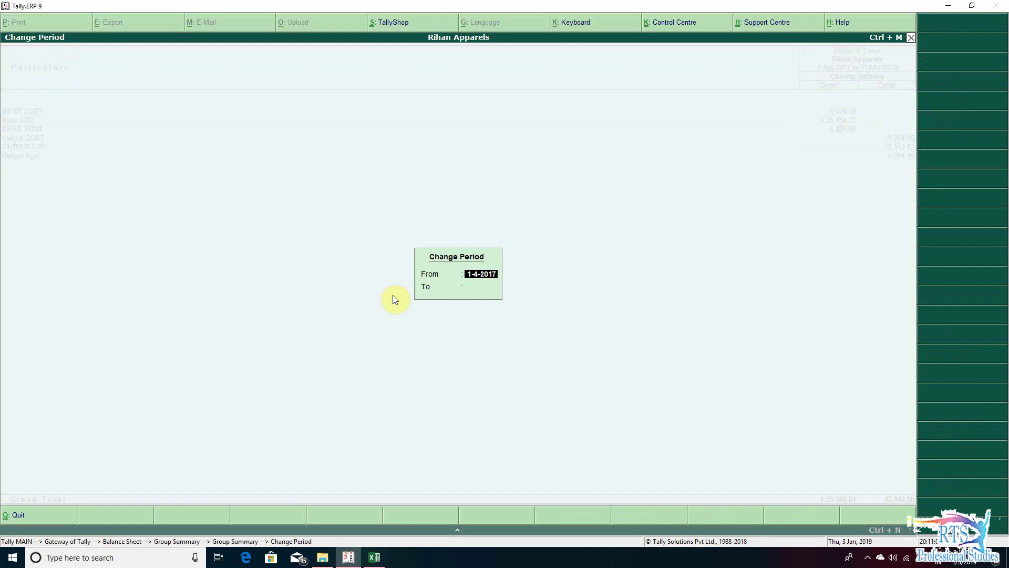
pyautogui.write('1-7')
pyautogui.press('Return')
pyautogui.write('3')
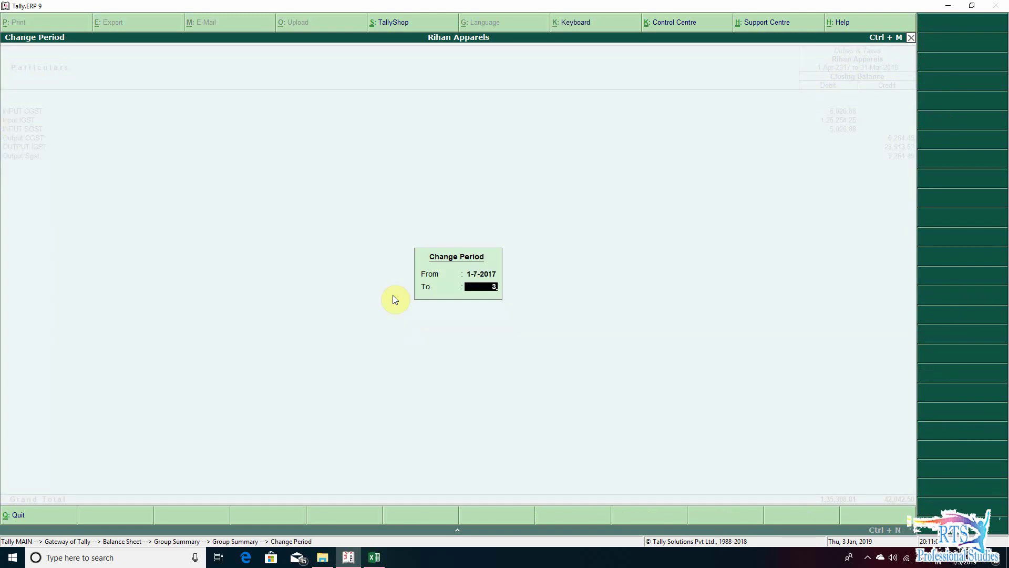
pyautogui.write('1-3-2018')
pyautogui.press('Return')
# - Examine the closing balances of the input and output CGST, IGST and SGST ledgers and the debit grand total
pyautogui.press('Down')
pyautogui.press('Down')
pyautogui.press('Down')
pyautogui.press('Down')
pyautogui.press('Down')
pyautogui.press('Up')
pyautogui.press('Up')
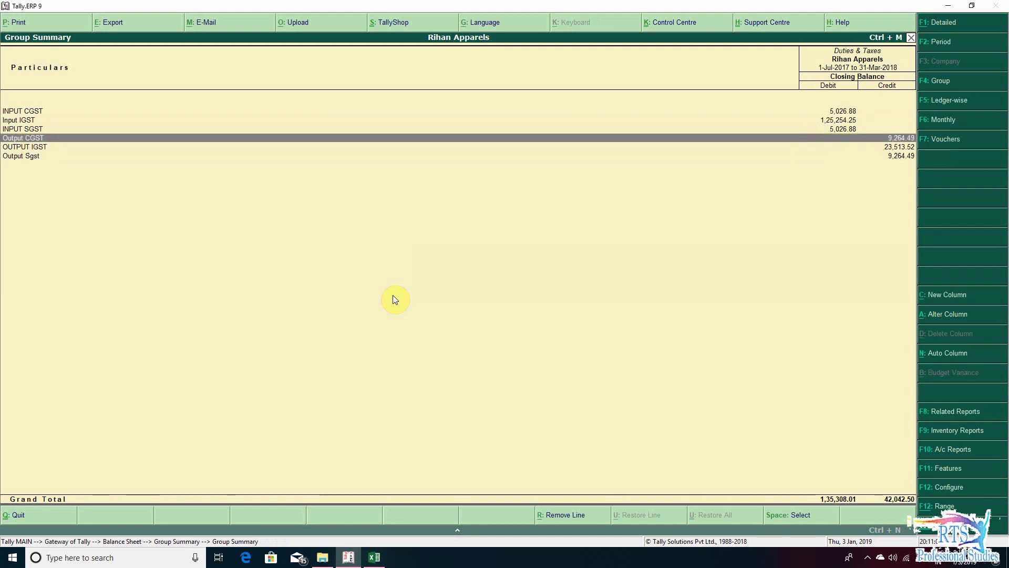
pyautogui.press('Up')
pyautogui.press('Up')
pyautogui.press('Down')
pyautogui.press('Down')
pyautogui.press('Down')
pyautogui.press('Up')
pyautogui.press('Up')
pyautogui.press('Up')
pyautogui.press('Up')
pyautogui.press('Down')
pyautogui.press('Down')
pyautogui.press('Down')
pyautogui.press('Down')
pyautogui.press('Down')
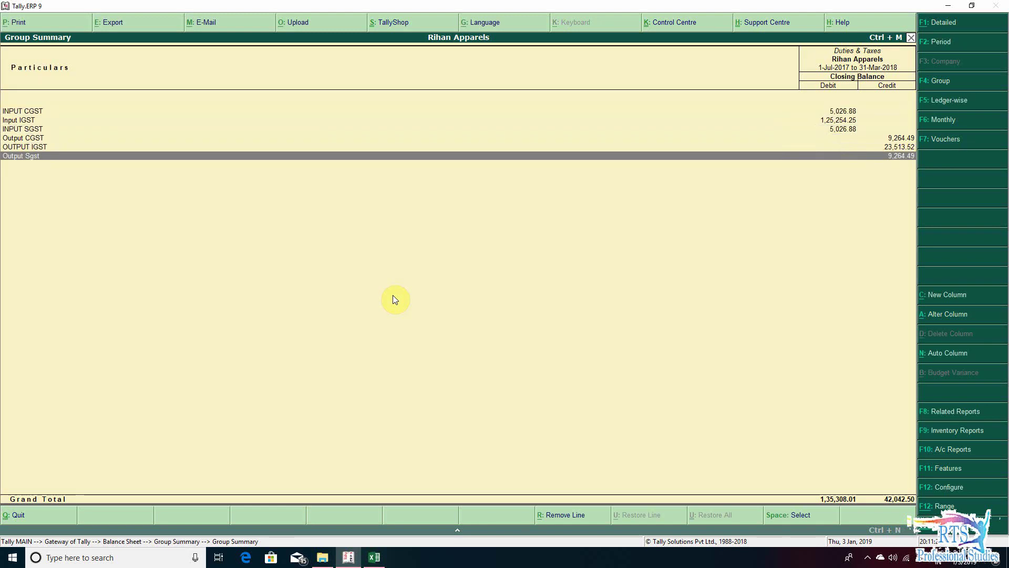
# - Switch back to the GSTR-9C sheet in Excel and enter 135308.01 as the ITC availed in row 12A
pyautogui.hotkey('alt', 'Tab')
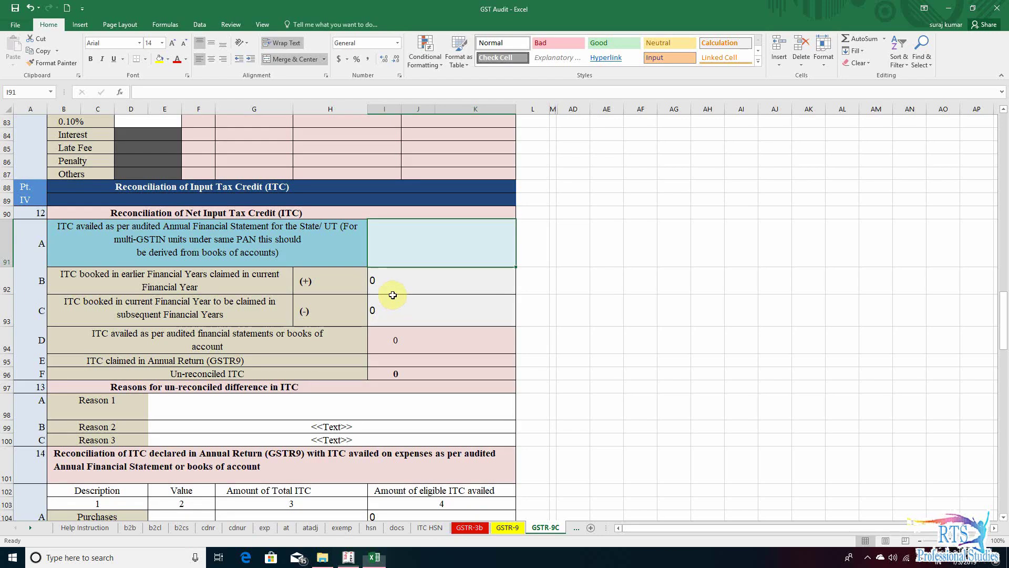
pyautogui.write('135308.01')
pyautogui.press('Return')
# - Examine rows 12B and 12C for ITC booked in earlier years and ITC to be claimed in subsequent years
pyautogui.press('Down')
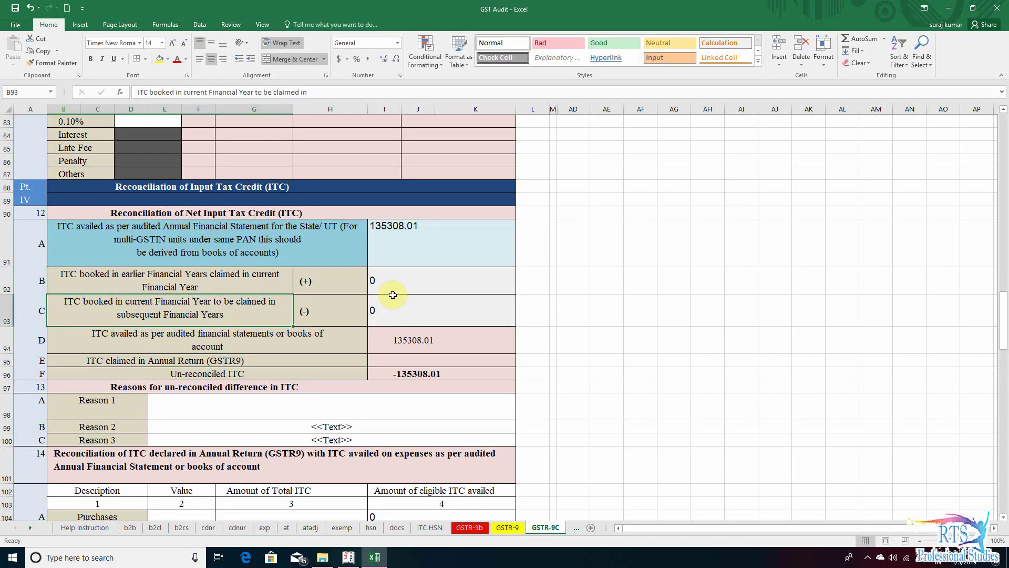
pyautogui.press('Up')
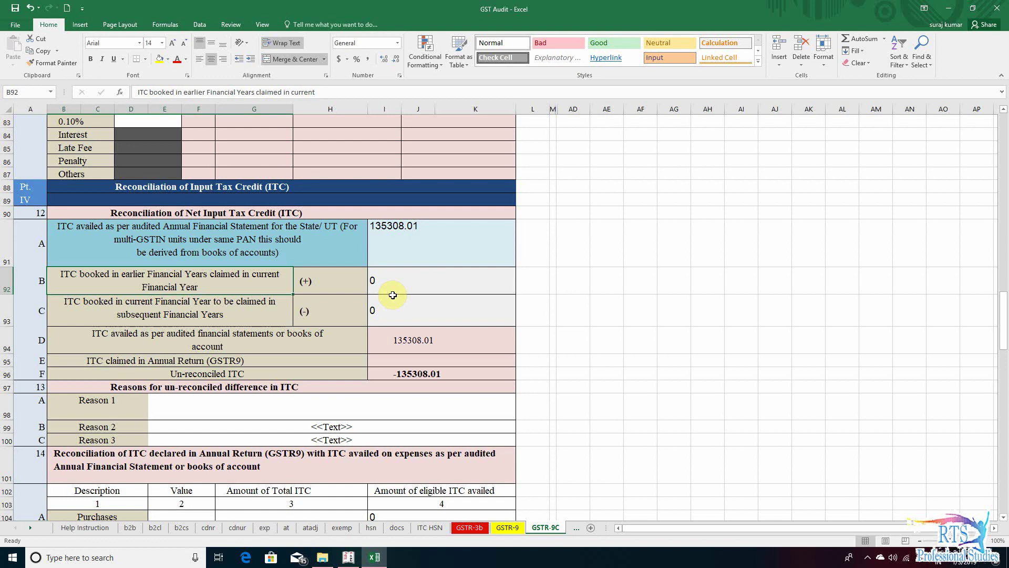
pyautogui.press('Left')
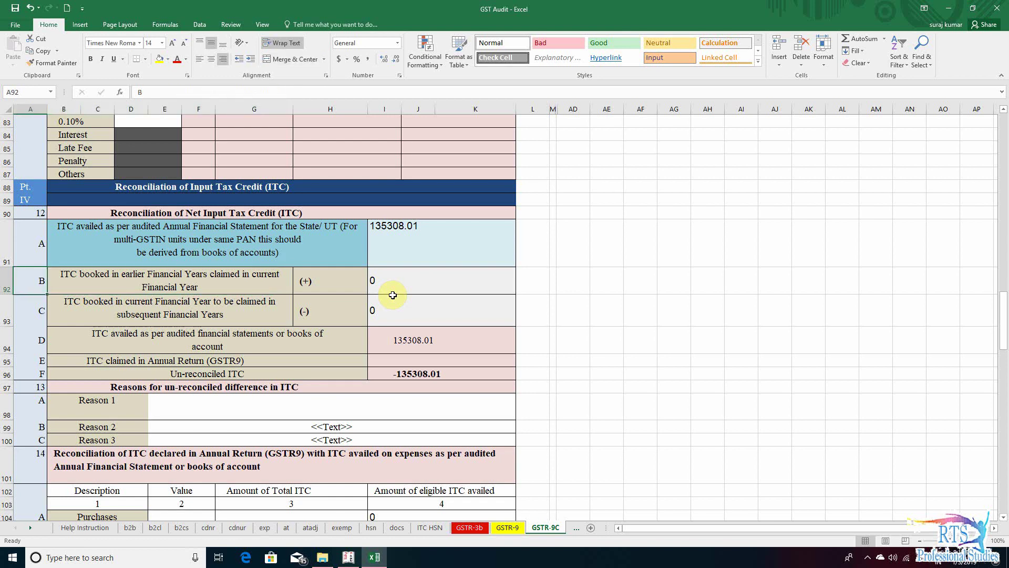
pyautogui.press('Right')
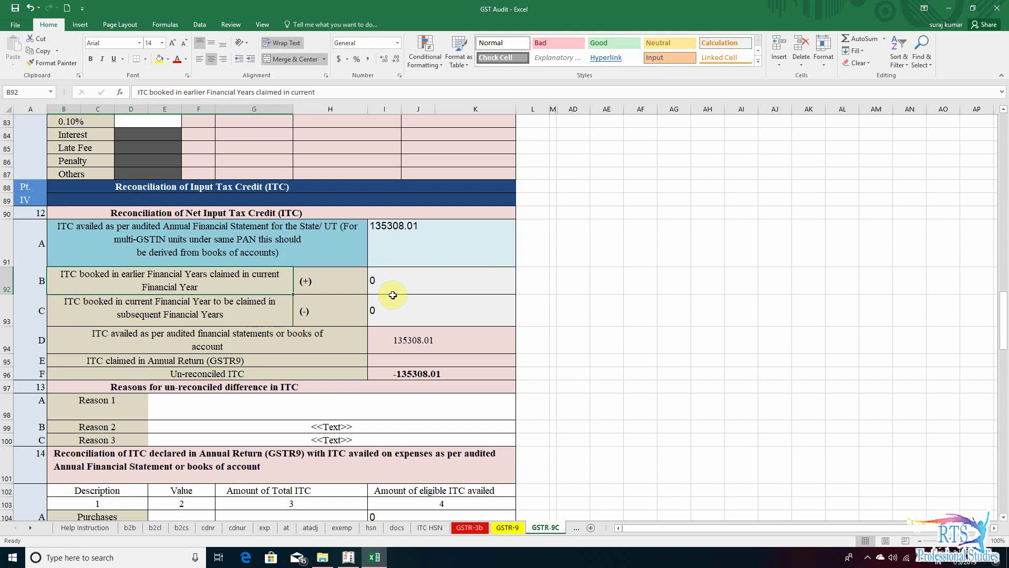
pyautogui.press('Right')
pyautogui.press('Right')
pyautogui.press('Left')
pyautogui.press('Left')
pyautogui.press('Right')
pyautogui.press('Right')
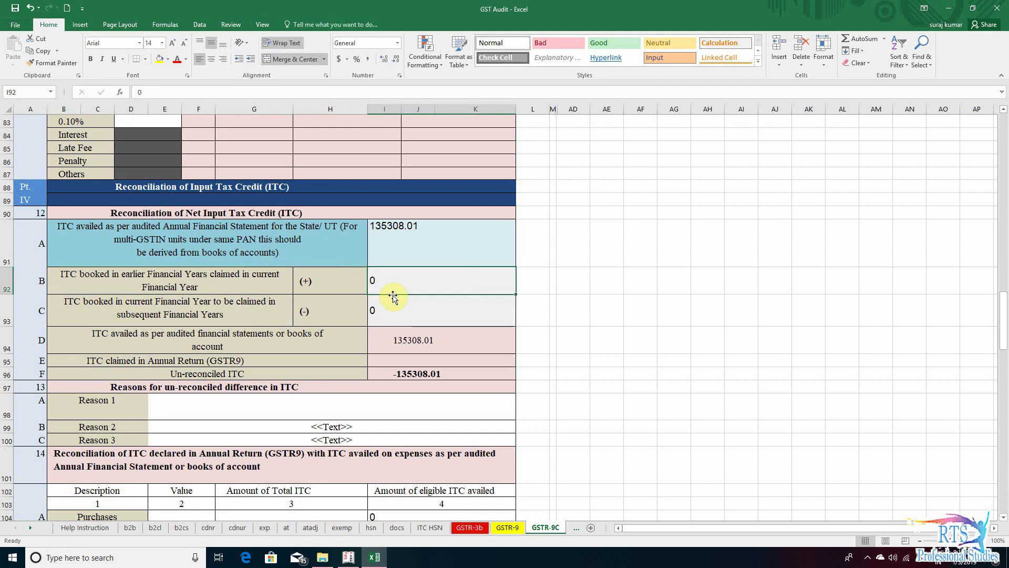
pyautogui.press('Down')
pyautogui.press('Left')
pyautogui.press('Right')
pyautogui.press('Up')
pyautogui.press('Left')
pyautogui.press('Right')
# - Switch to Tally.ERP 9, leave the open reports and open the Statistics report under Statements of Accounts
pyautogui.hotkey('alt', 'Tab')
pyautogui.press('Escape')
pyautogui.press('Escape')
pyautogui.press('Escape')
pyautogui.press('Escape')
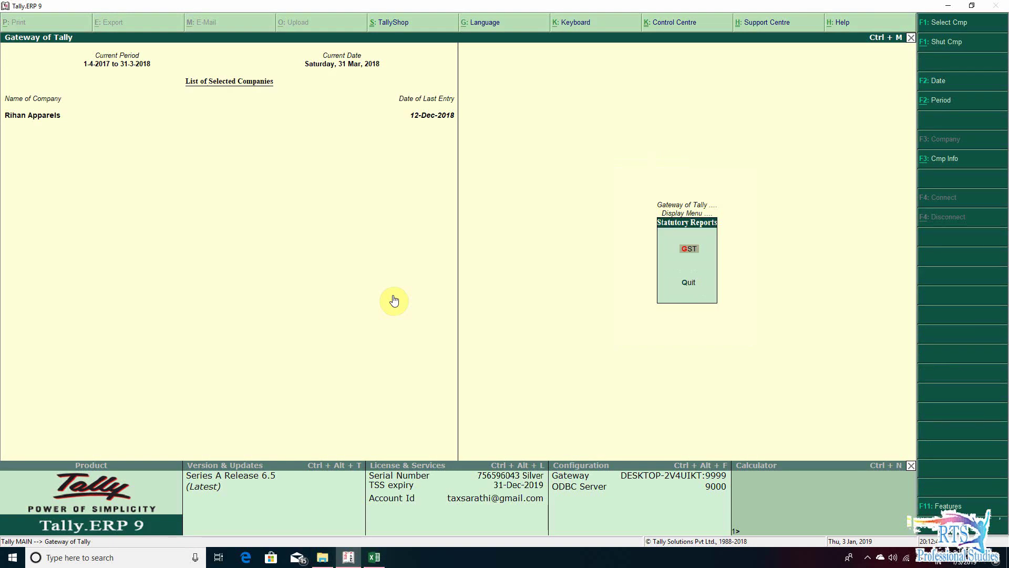
pyautogui.press('Escape')
pyautogui.press('Escape')
pyautogui.press('Escape')
pyautogui.press('Escape')
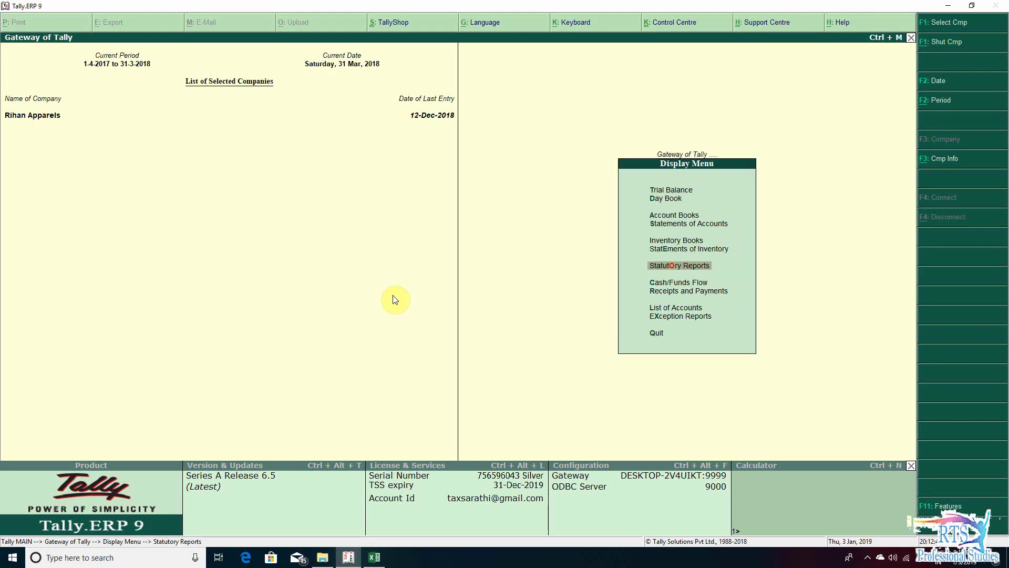
pyautogui.press('d')
pyautogui.press('s')
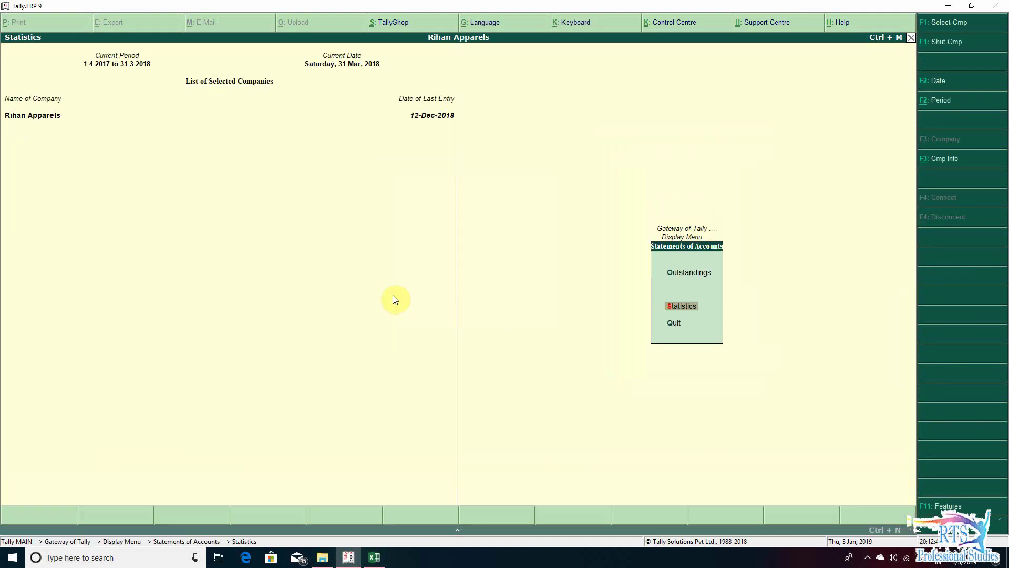
pyautogui.press('Return')
# - Drill down from the Purchase voucher type to the list of March 2018 purchase vouchers
pyautogui.press('Down')
pyautogui.press('Down')
pyautogui.press('Down')
pyautogui.press('Down')
pyautogui.press('Down')
pyautogui.press('Down')
pyautogui.press('Down')
pyautogui.press('Down')
pyautogui.press('Down')
pyautogui.press('Down')
pyautogui.press('Down')
pyautogui.press('Down')
pyautogui.press('Down')
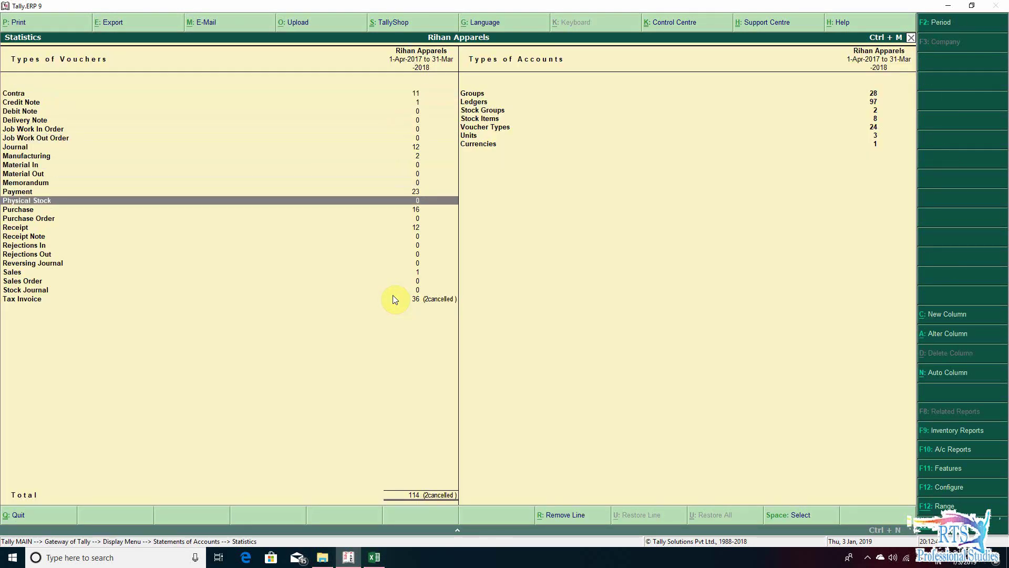
pyautogui.press('Return')
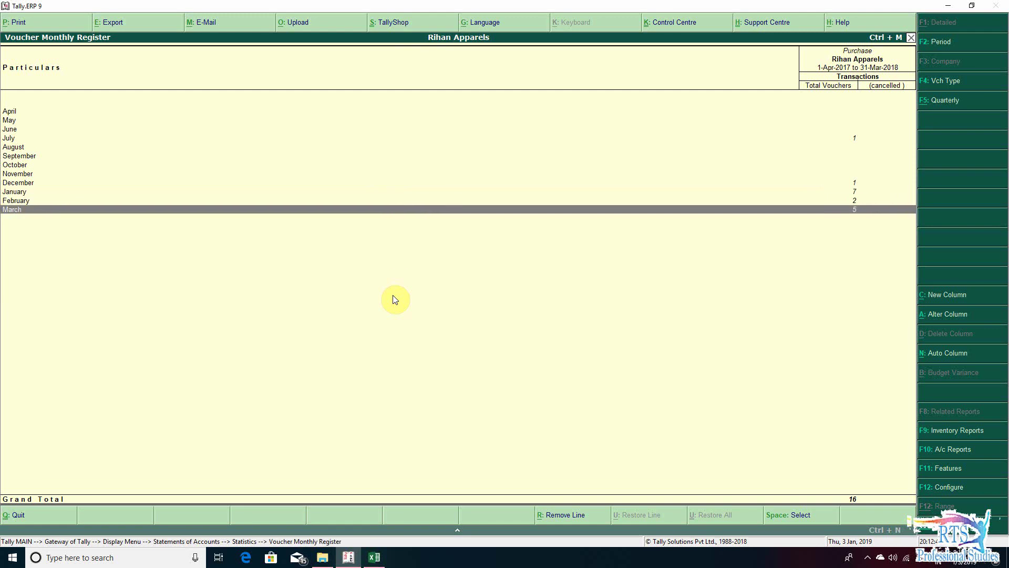
pyautogui.press('Return')
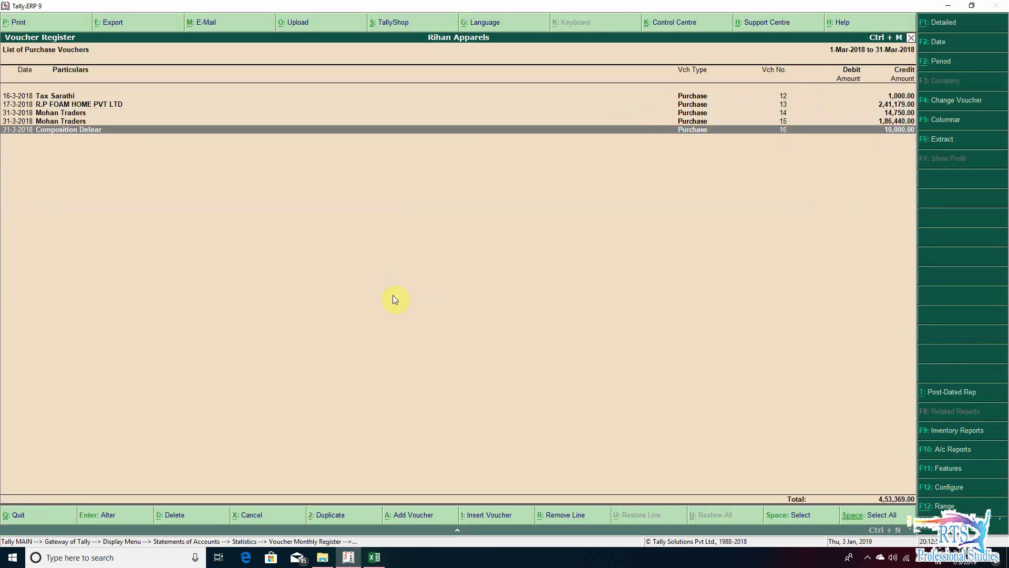
# - Examine the March 2018 purchase vouchers for invoices whose credit may fall in another financial year
pyautogui.press('Up')
pyautogui.press('Up')
pyautogui.press('Up')
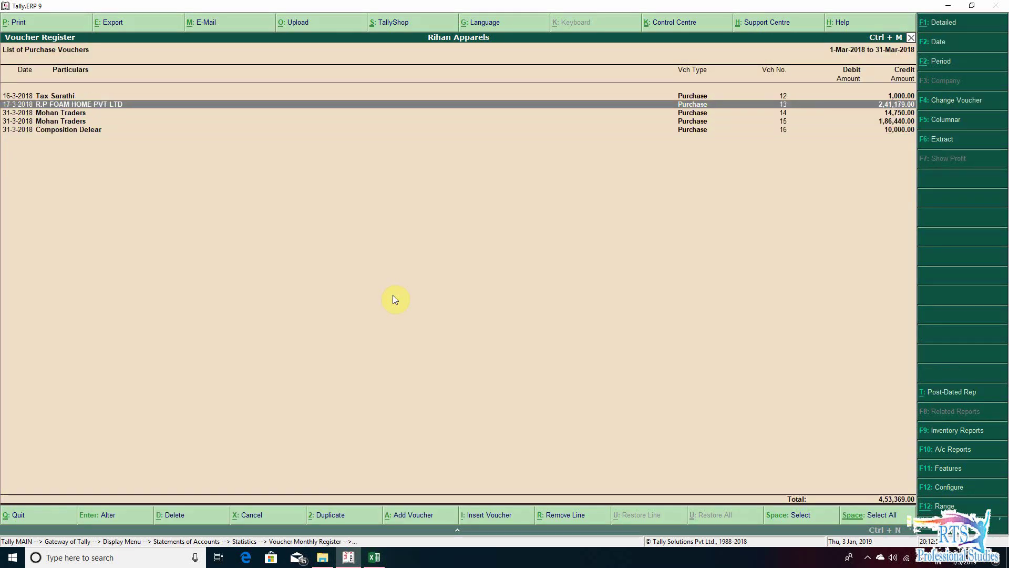
pyautogui.press('Down')
pyautogui.press('Down')
pyautogui.press('Down')
pyautogui.press('Up')
pyautogui.press('Up')
pyautogui.press('Down')
pyautogui.press('Down')
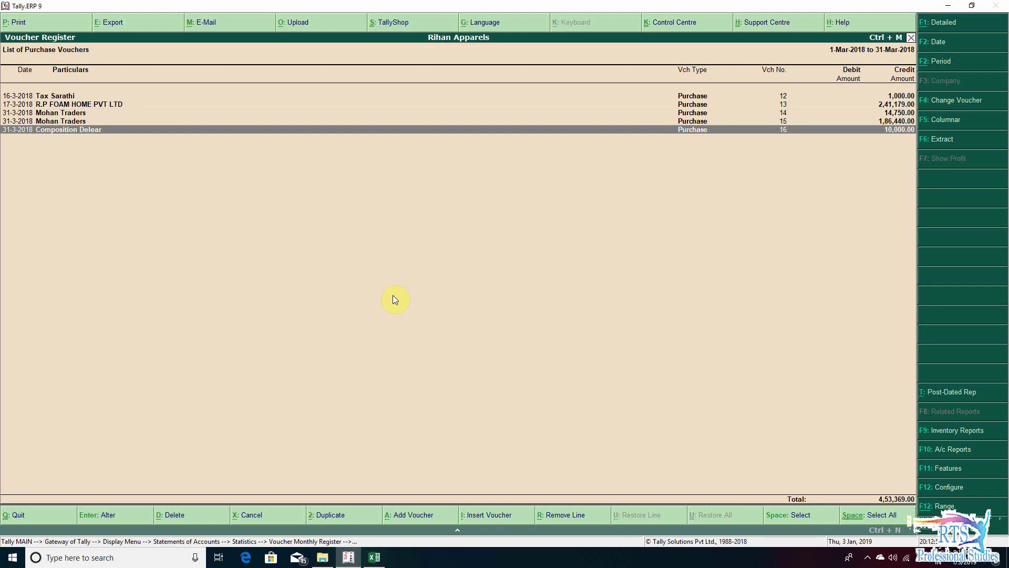
# - Switch back to Excel and check row 12C, ITC booked in the current year to be claimed in subsequent years
pyautogui.hotkey('alt', 'Tab')
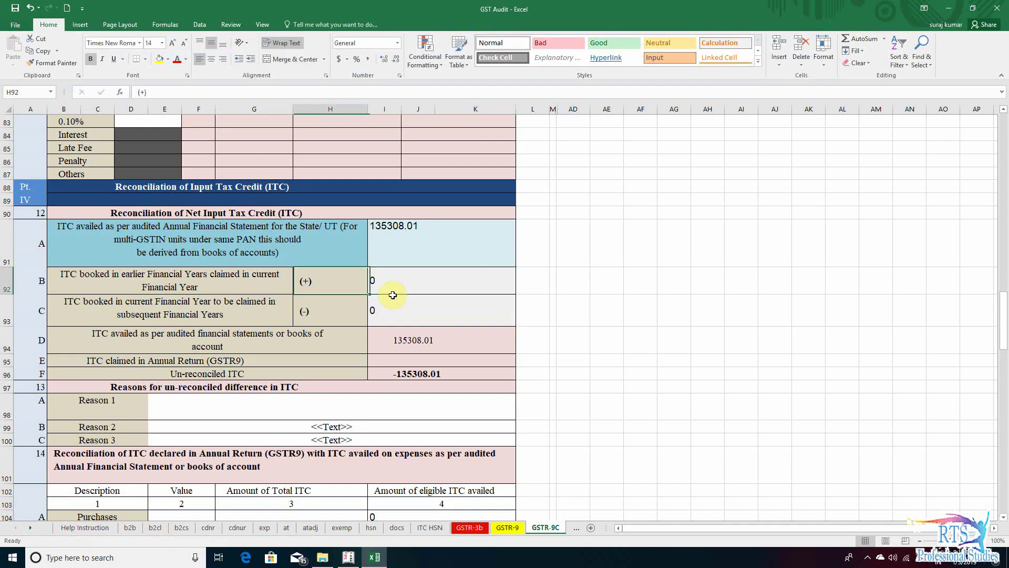
pyautogui.press('Down')
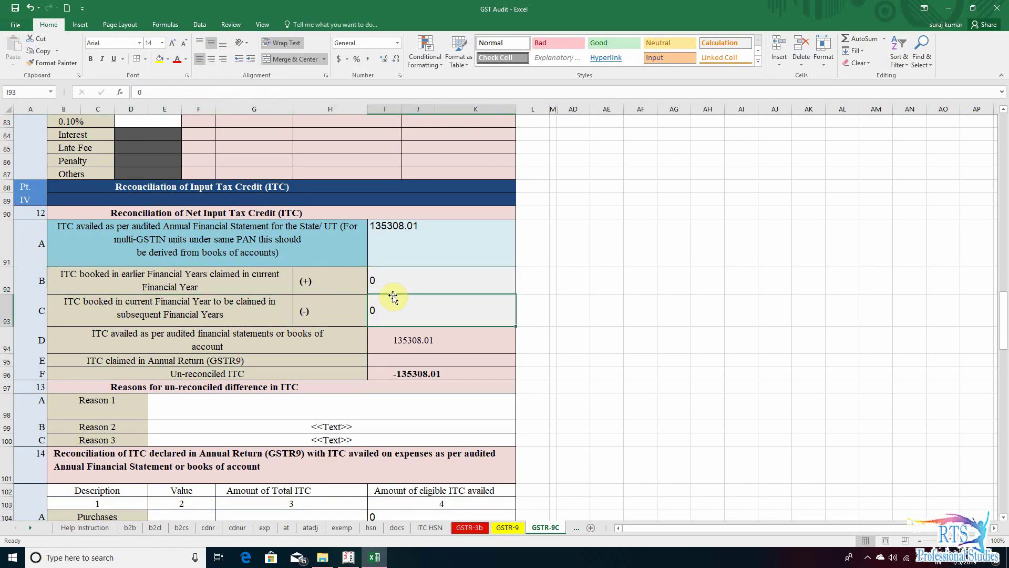
pyautogui.press('Left')
pyautogui.press('Left')
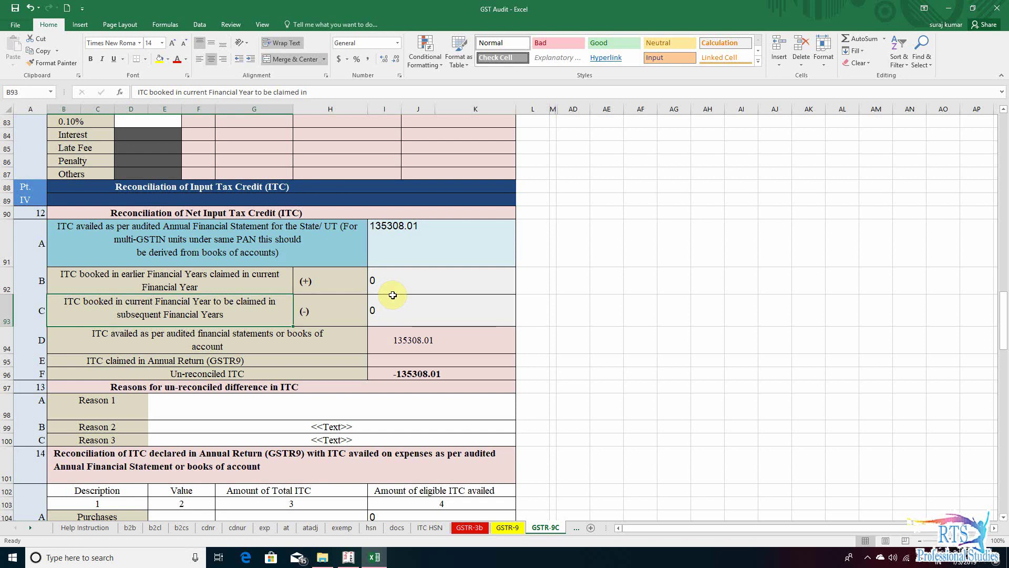
pyautogui.press('Right')
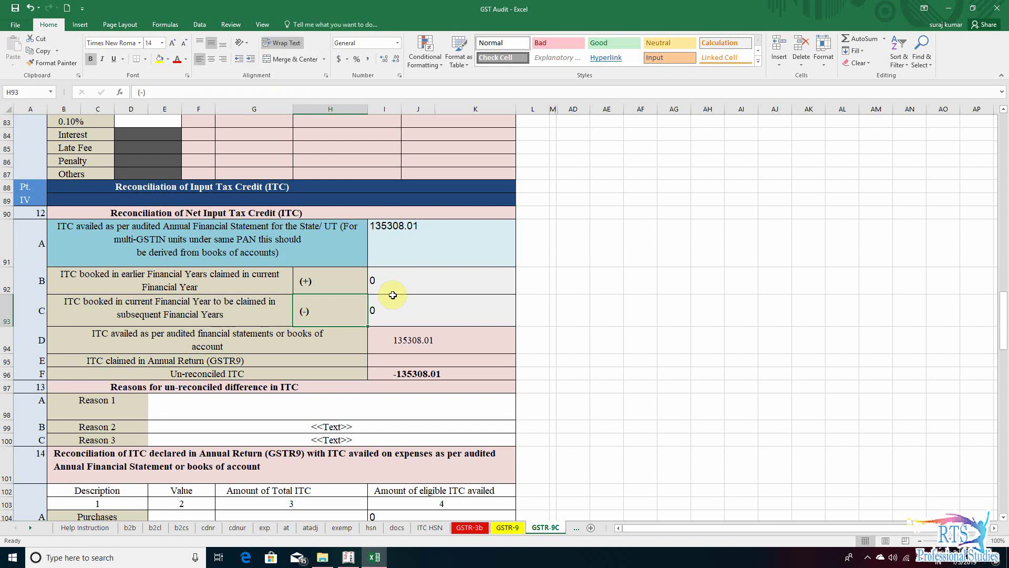
# - Recheck the last March 2018 purchase vouchers in Tally.ERP 9 against row 12C, and return to the Excel sheet
pyautogui.press('Right')
pyautogui.hotkey('alt', 'Tab')
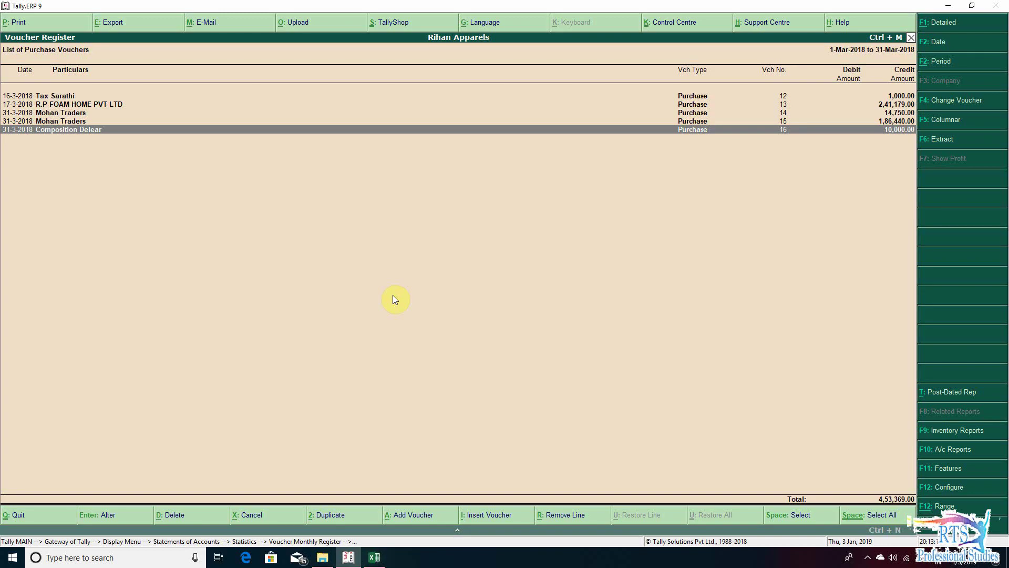
pyautogui.press('Up')
pyautogui.press('Up')
pyautogui.press('Down')
pyautogui.press('Down')
pyautogui.hotkey('alt', 'Tab')
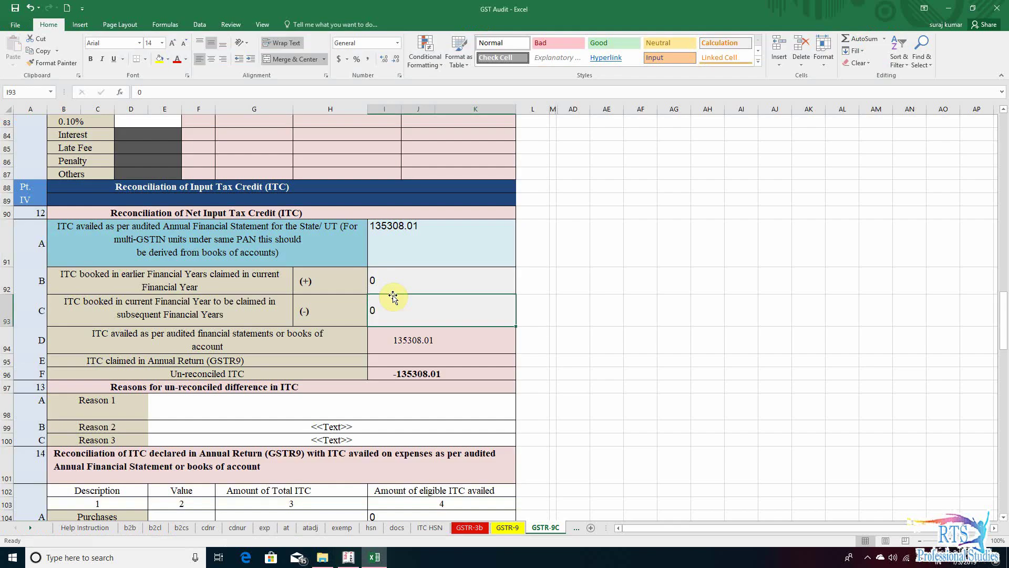
# - Enter 135308 in row 12E as the ITC claimed in the Annual Return (GSTR9)
pyautogui.press('Down')
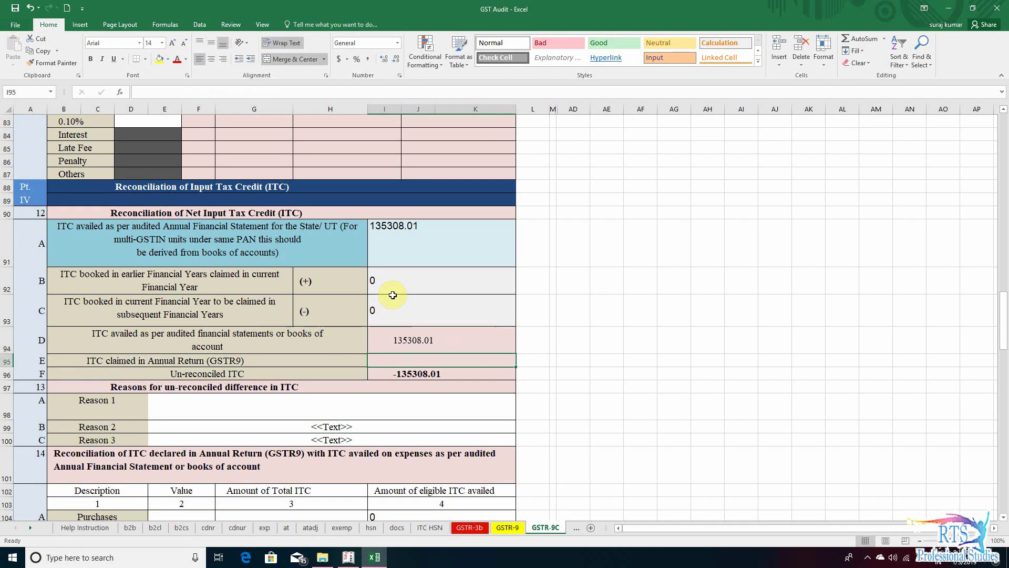
pyautogui.press('Left')
pyautogui.press('Left')
pyautogui.press('Right')
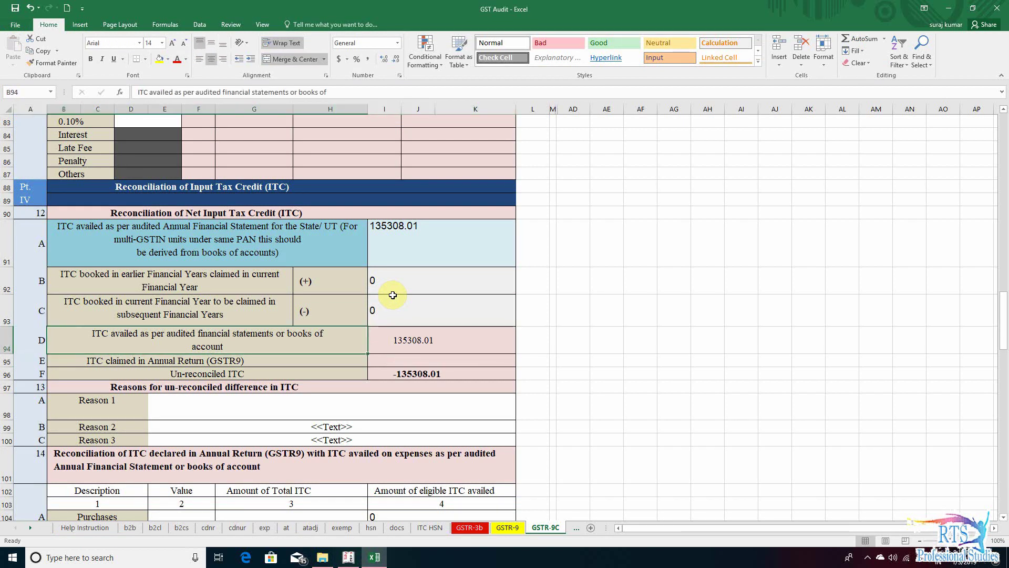
pyautogui.press('Down')
pyautogui.press('Right')
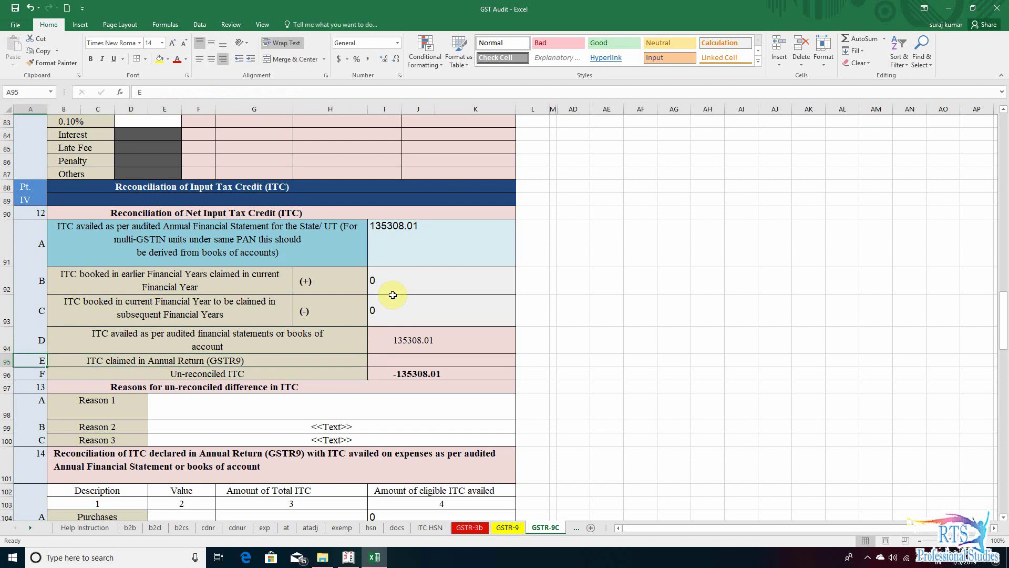
pyautogui.press('Left')
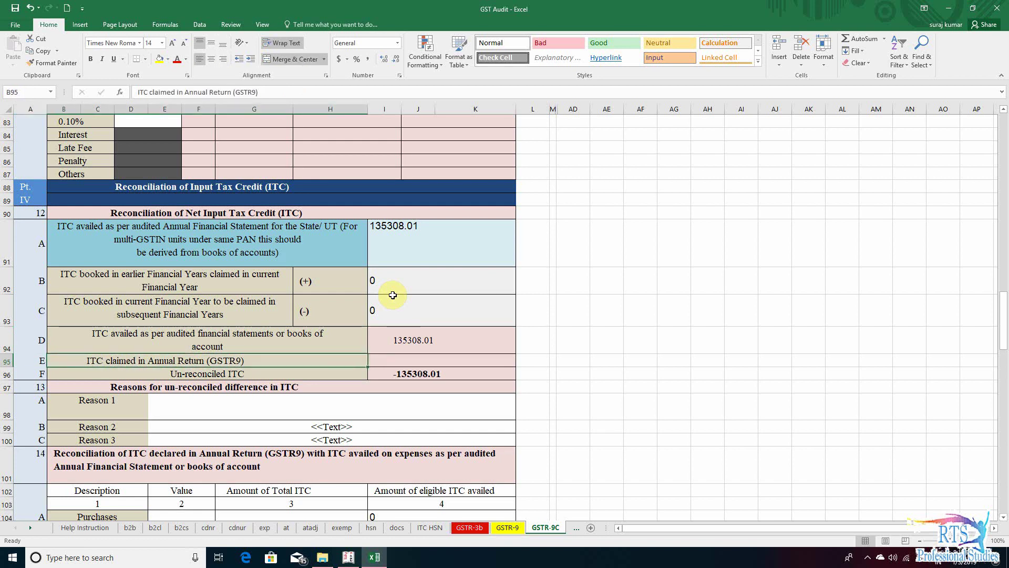
pyautogui.press('Right')
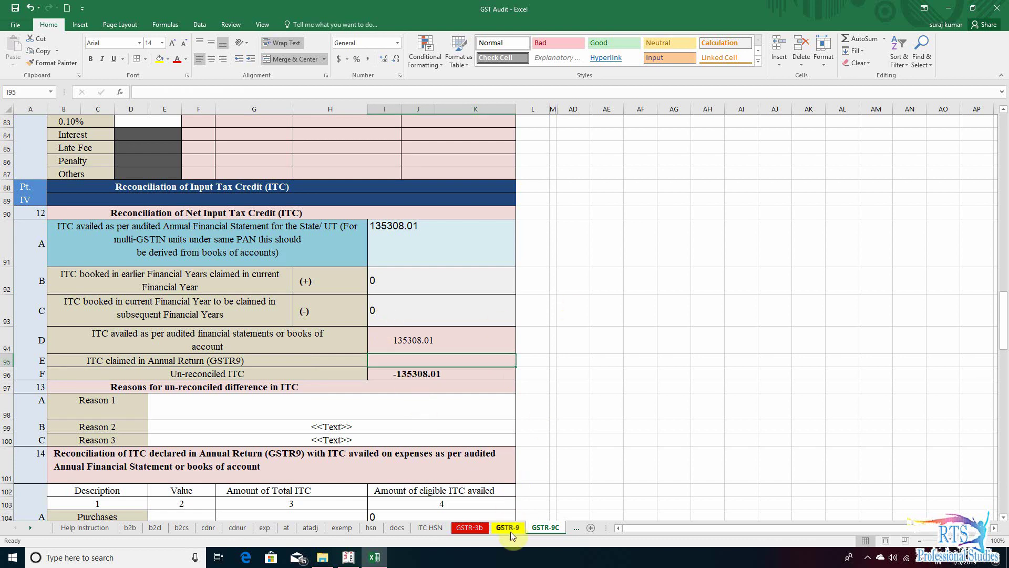
pyautogui.write('135308')
pyautogui.press('Return')
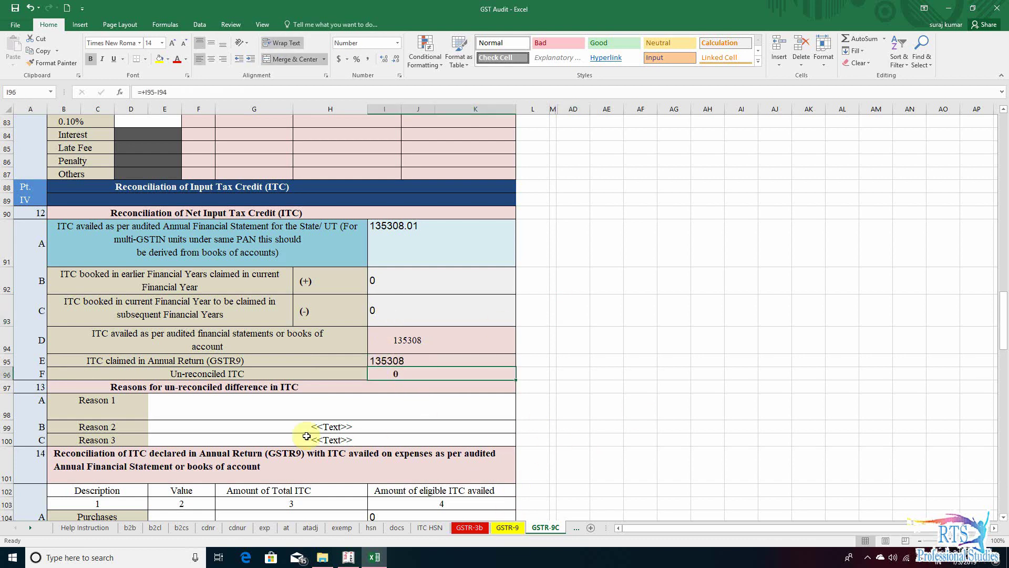
# - Check the table 13 reason rows for an un-reconciled ITC difference and bring table 14 into view
pyautogui.click(321, 405)
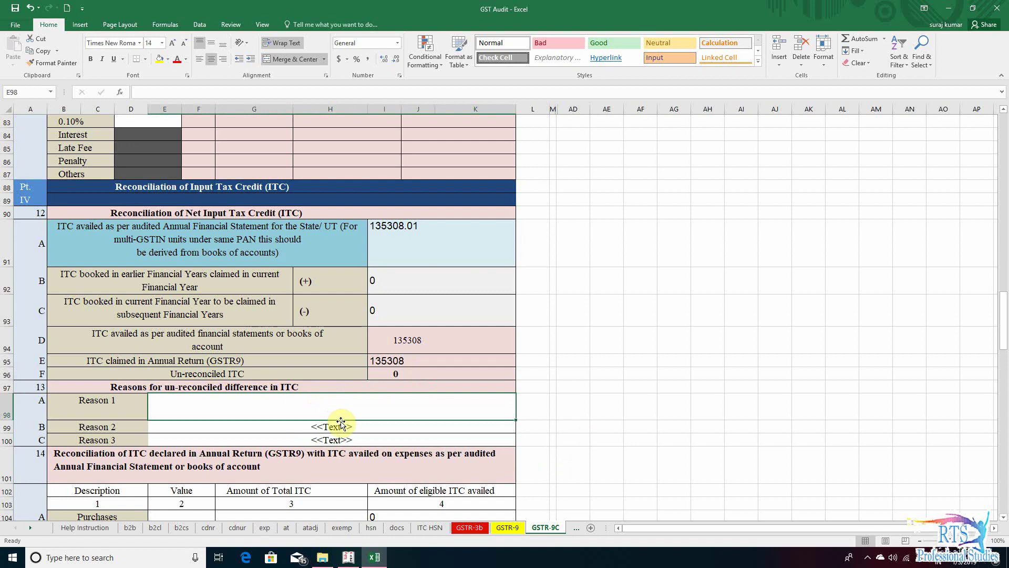
pyautogui.scroll(-1, 339, 435)
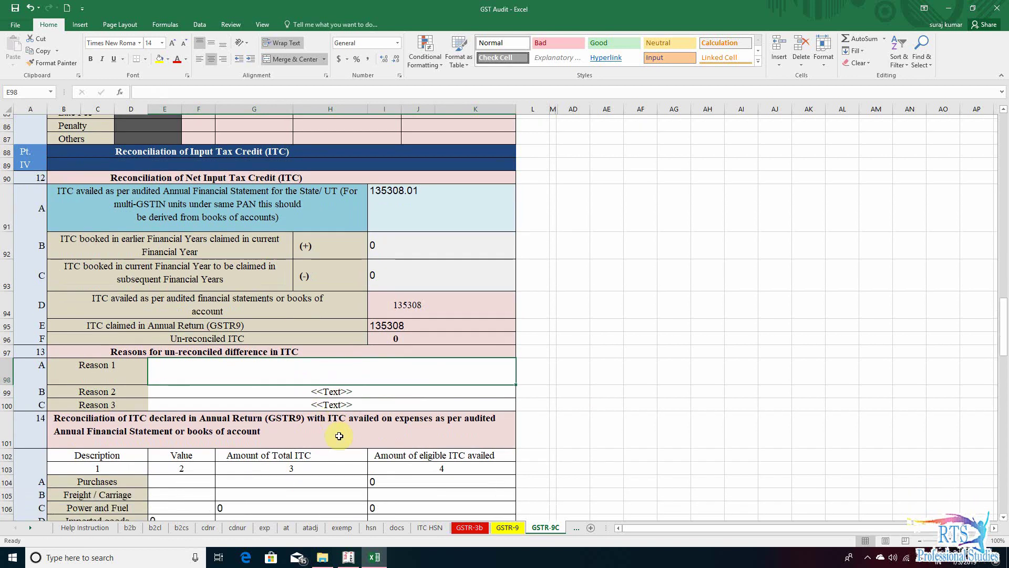
pyautogui.scroll(-2, 339, 435)
pyautogui.press('Return')
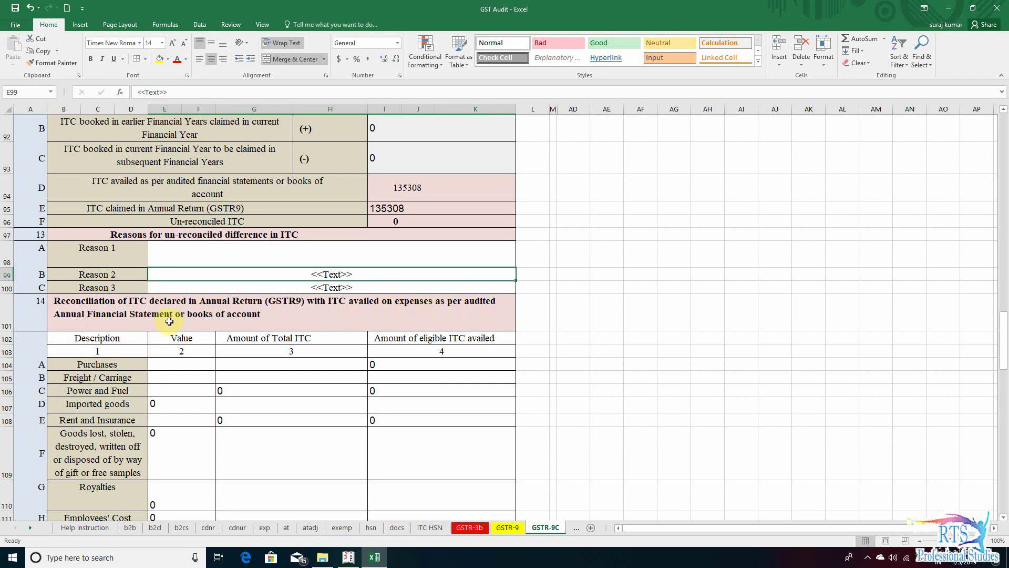
# - Examine the first expense rows of table 14 and its Value and Amount of Total ITC columns
pyautogui.click(190, 367)
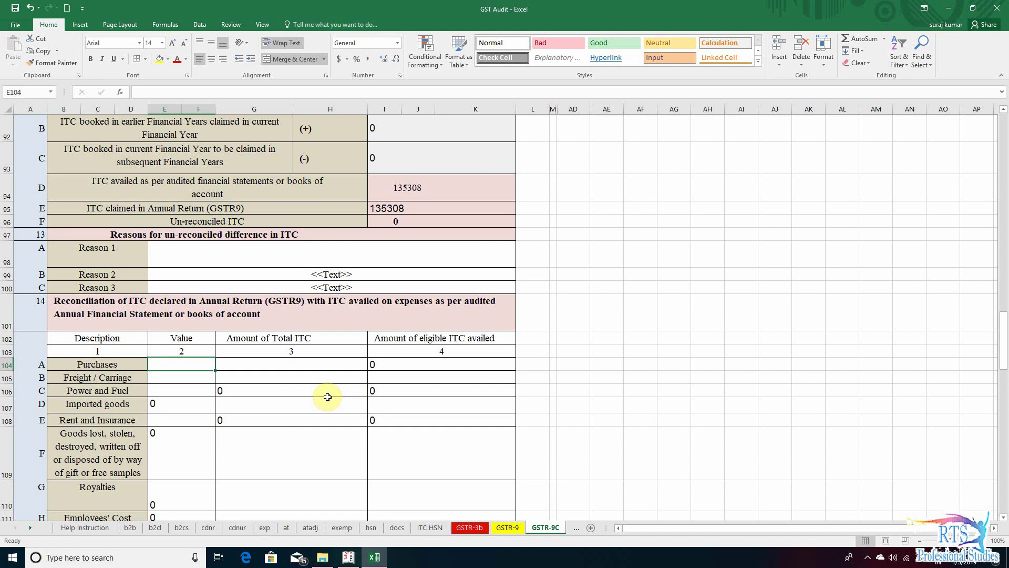
pyautogui.press('Down')
pyautogui.press('Down')
pyautogui.press('Up')
pyautogui.press('Up')
pyautogui.press('Right')
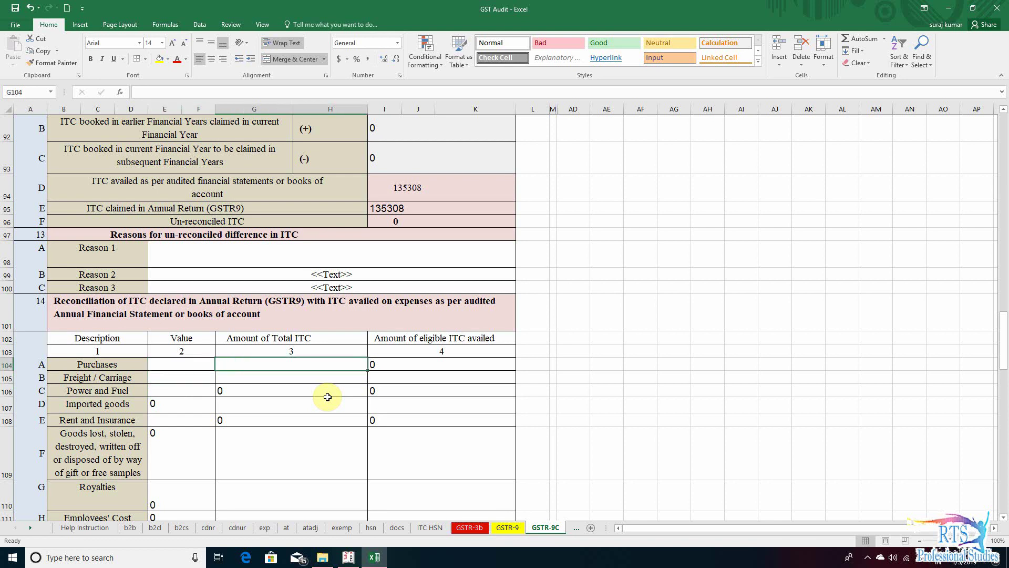
pyautogui.press('Left')
pyautogui.press('Right')
pyautogui.press('Left')
pyautogui.press('Right')
# - Switch to Tally.ERP 9, leave the open voucher reports and open the GSTR-3B report under GST Reports
pyautogui.hotkey('alt', 'Tab')
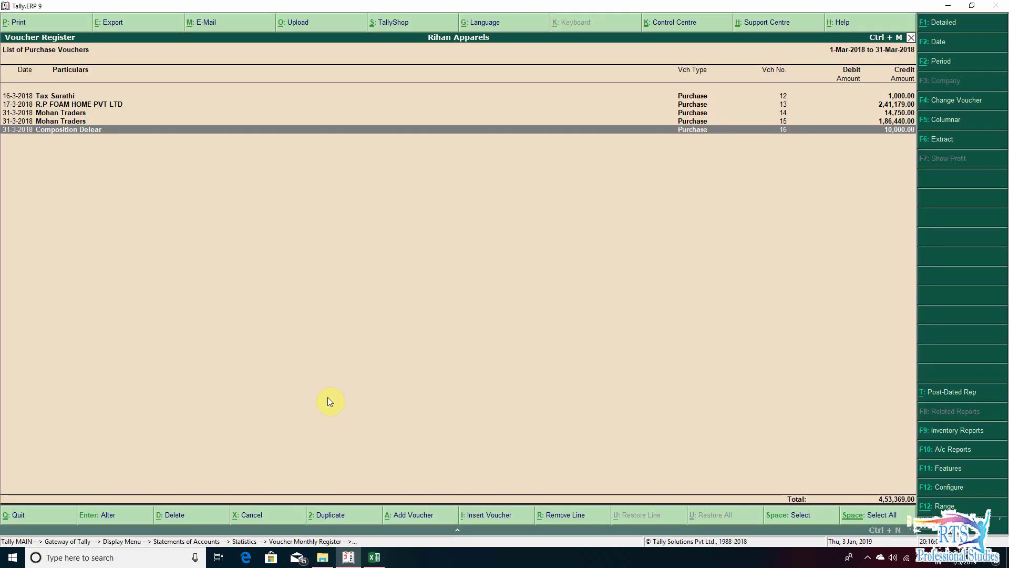
pyautogui.press('Escape')
pyautogui.press('Escape')
pyautogui.press('Escape')
pyautogui.press('Escape')
pyautogui.press('Escape')
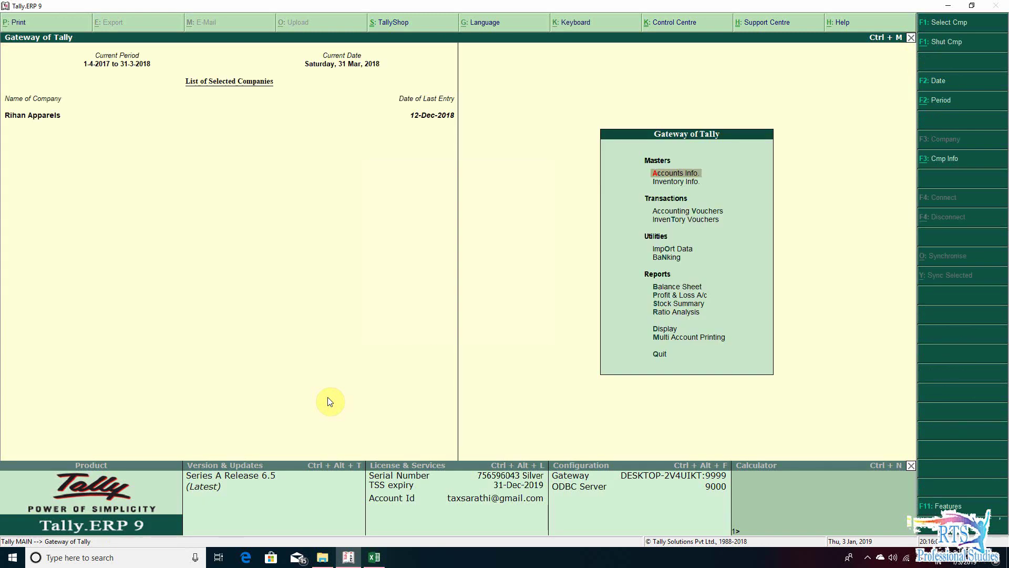
pyautogui.press('d')
pyautogui.press('u')
pyautogui.press('g')
pyautogui.press('Down')
pyautogui.press('Down')
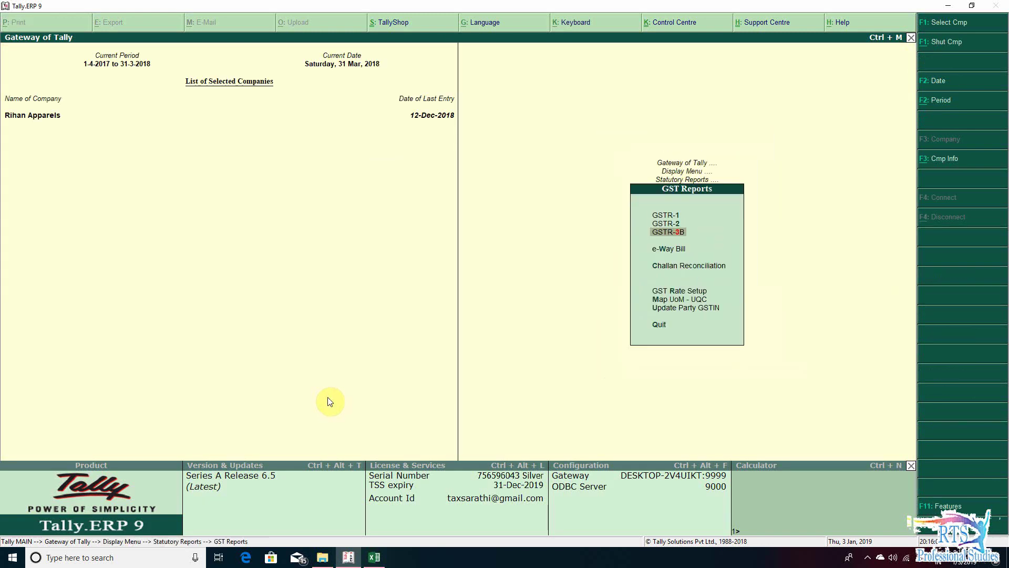
pyautogui.press('Return')
# - Set the GSTR-3B report period from 1-7-2017 to 31-3-2018
pyautogui.hotkey('alt', 'F2')
pyautogui.write('1-7-2017')
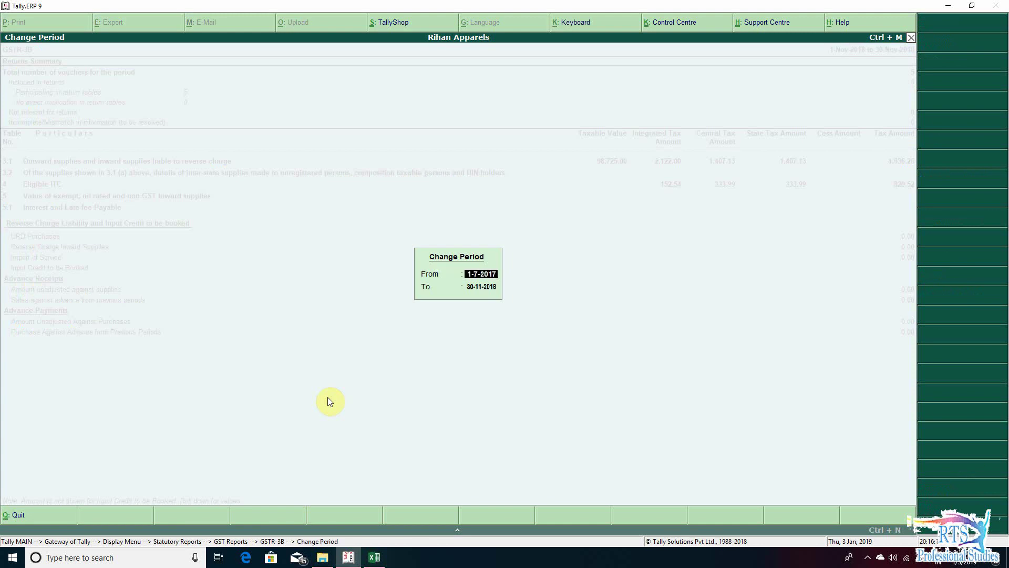
pyautogui.press('Return')
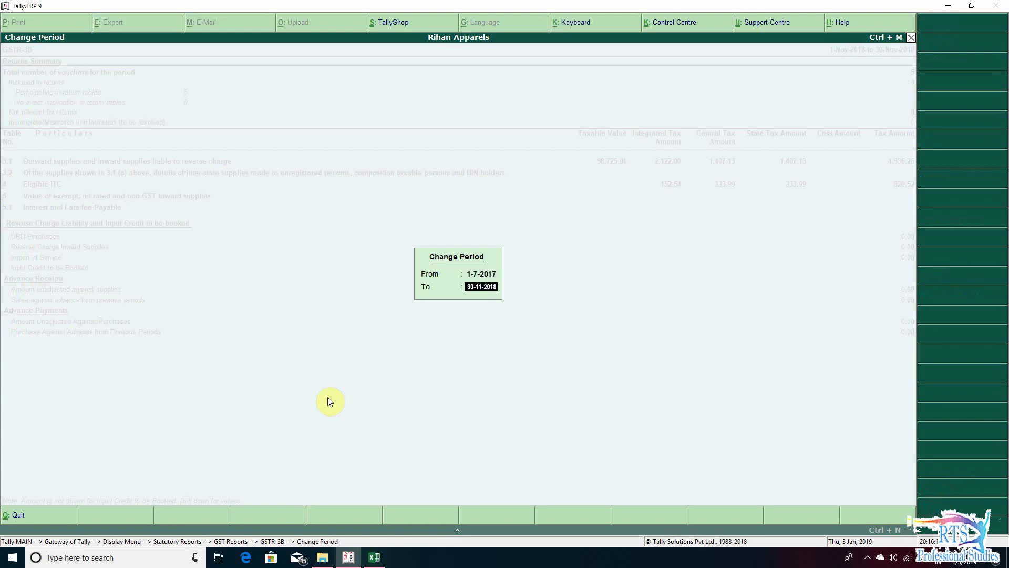
pyautogui.write('31-3-2018')
pyautogui.press('Return')
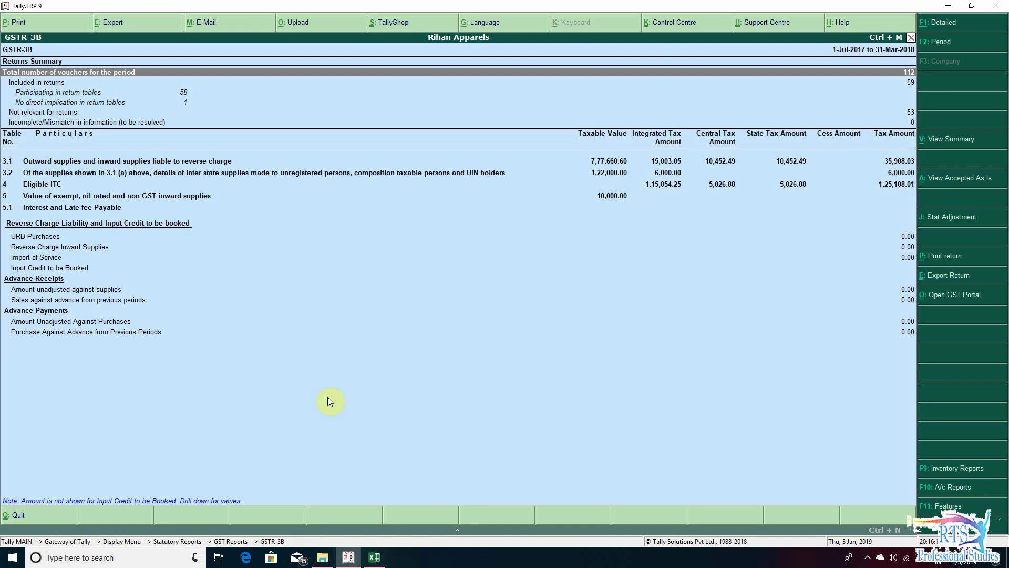
# - Show GSTR-3B in summary view and drill down into the taxable local purchases
pyautogui.hotkey('alt', 'v')
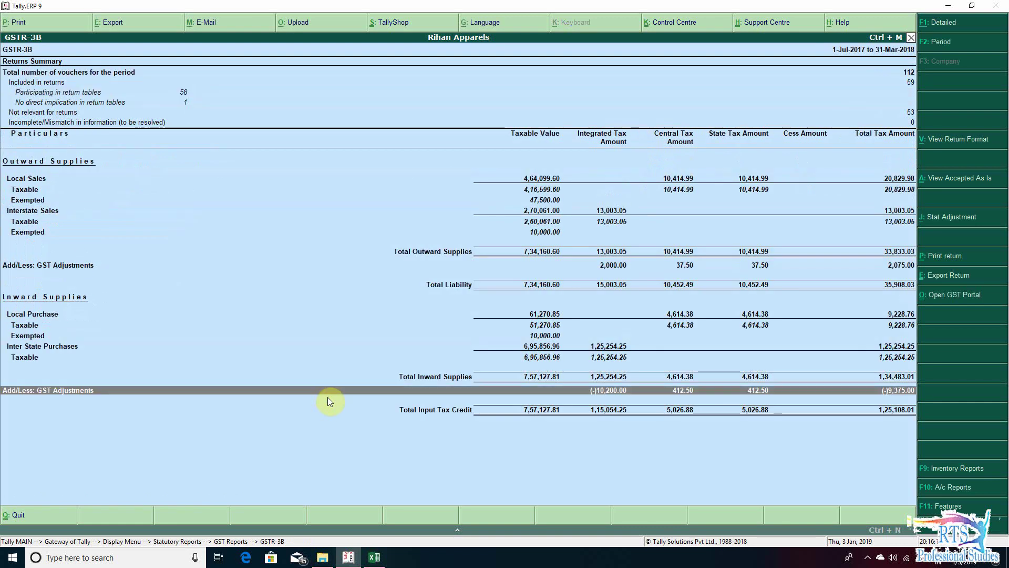
pyautogui.press('Up')
pyautogui.press('Up')
pyautogui.press('Up')
pyautogui.press('Up')
pyautogui.press('Up')
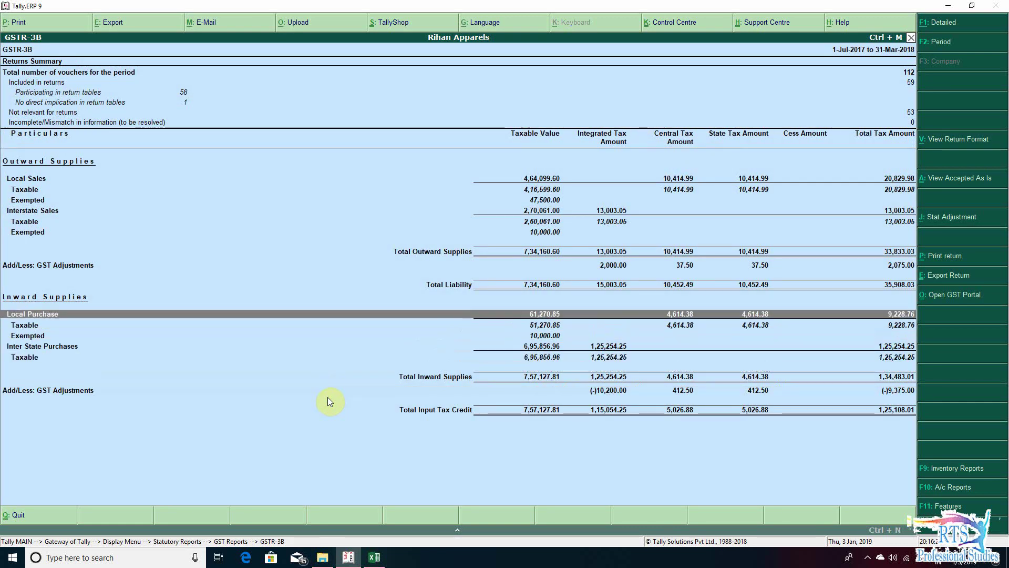
pyautogui.press('Down')
pyautogui.press('Return')
pyautogui.press('Down')
pyautogui.press('Return')
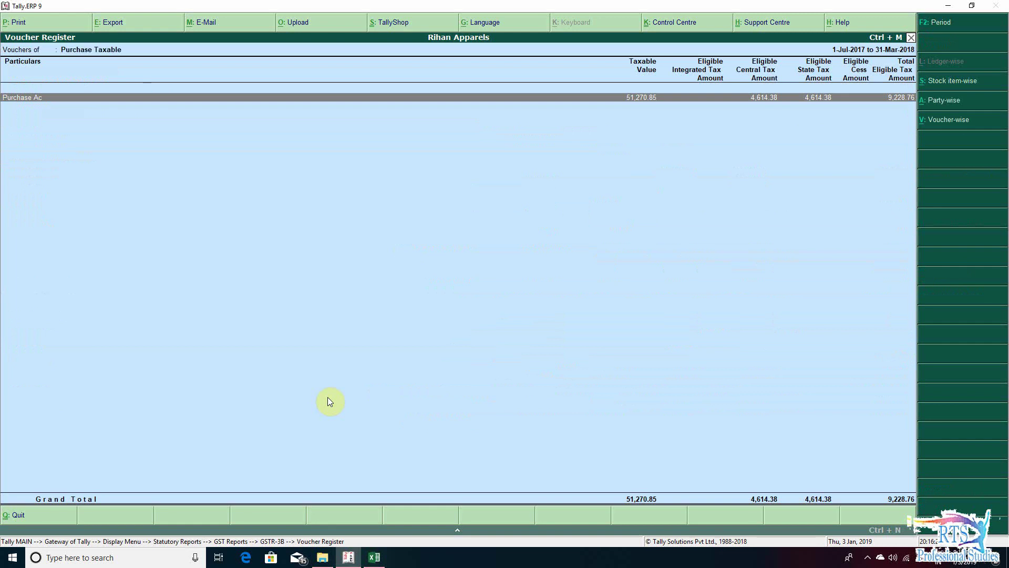
# - Switch back to Excel and enter 512570.85 as the Purchases value in row 14A, consulting the Tally taxable value
pyautogui.hotkey('alt', 'Tab')
pyautogui.write('51')
pyautogui.hotkey('alt', 'Tab')
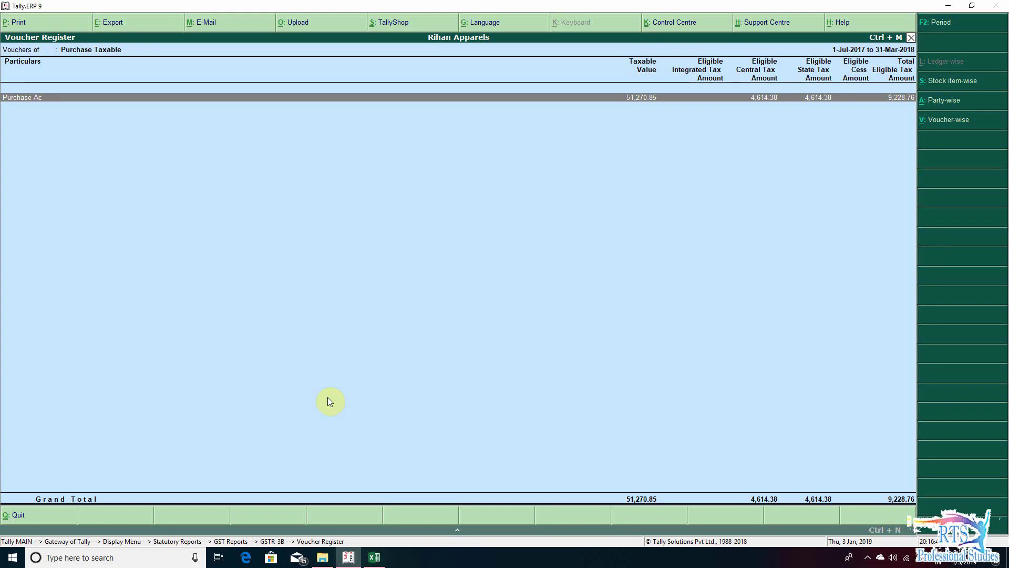
pyautogui.hotkey('alt', 'Tab')
pyautogui.write('2570')
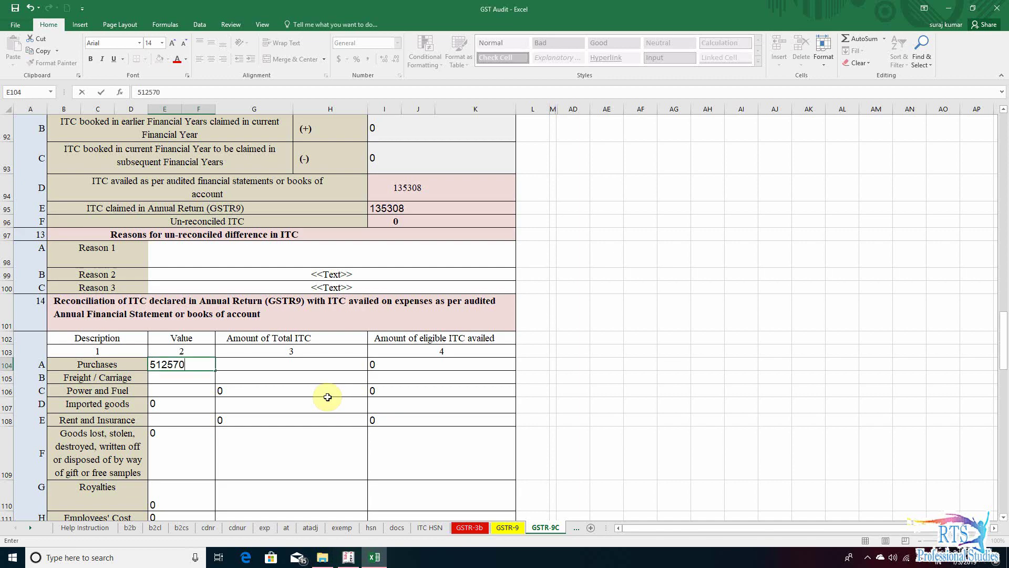
pyautogui.write('+')
pyautogui.hotkey('alt', 'Tab')
pyautogui.hotkey('alt', 'Tab')
pyautogui.press('BackSpace')
pyautogui.write('.85')
pyautogui.press('Tab')
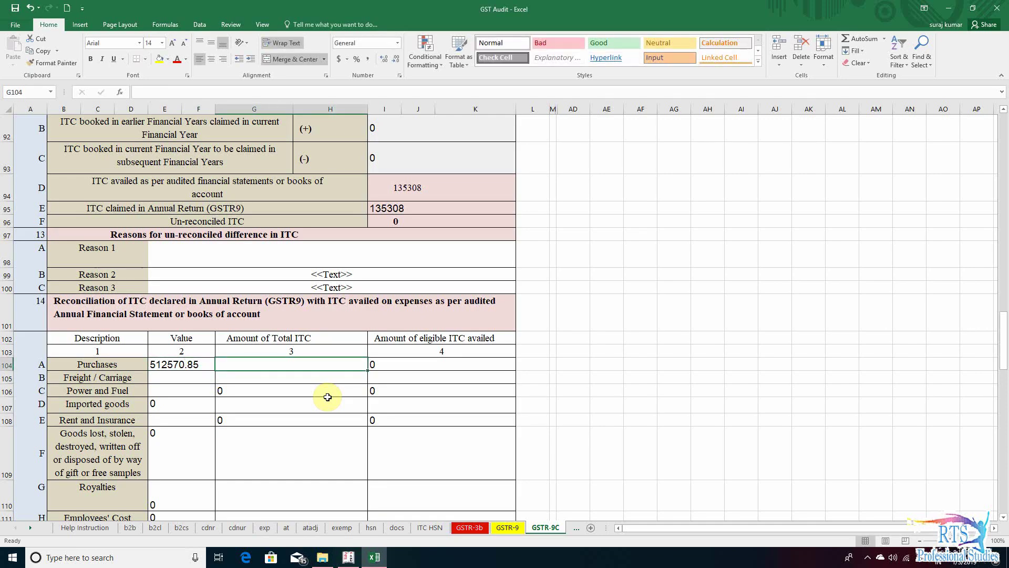
# - Enter 9228.76 as the Purchases amount of total ITC in row 14A, taken from Tally's total eligible tax amount
pyautogui.hotkey('alt', 'Tab')
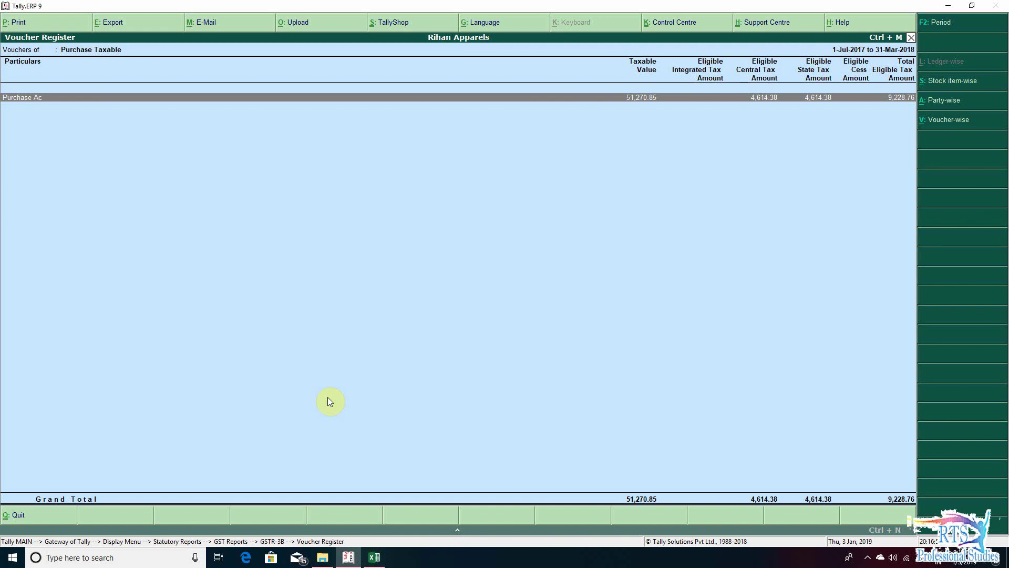
pyautogui.hotkey('alt', 'Tab')
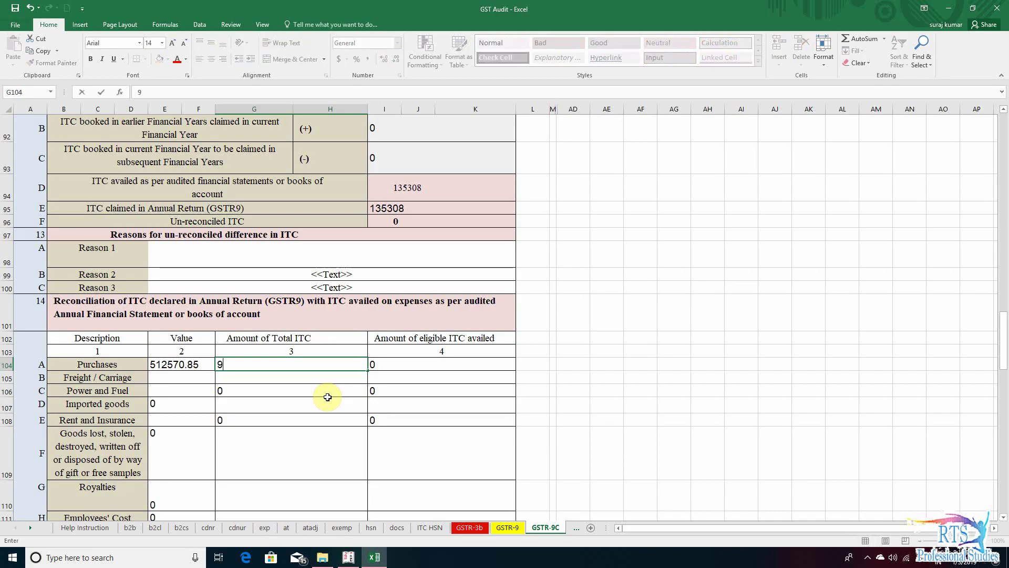
pyautogui.hotkey('alt', 'Tab')
pyautogui.hotkey('alt', 'Tab')
pyautogui.write('9228')
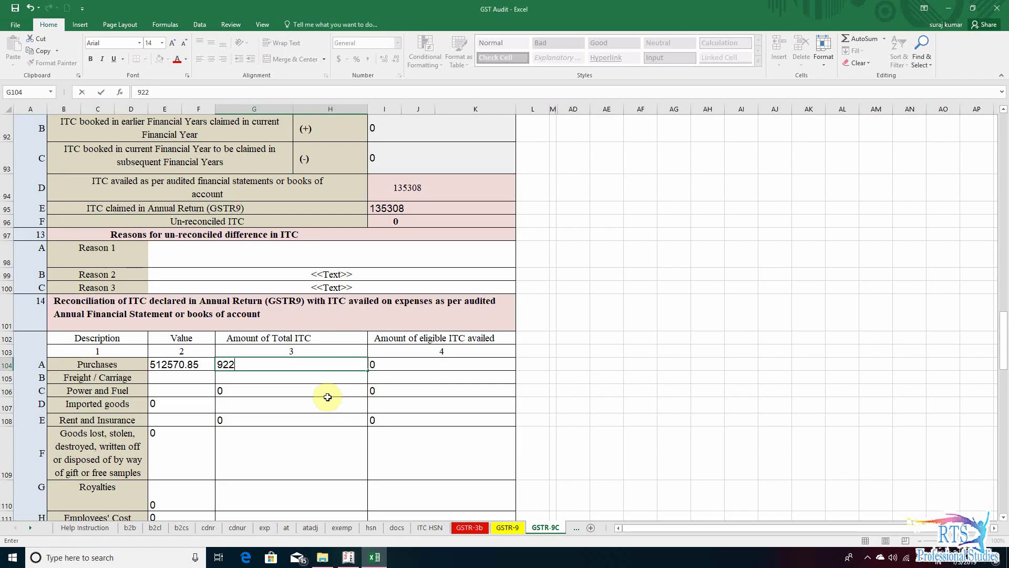
pyautogui.hotkey('alt', 'Tab')
pyautogui.hotkey('alt', 'Tab')
pyautogui.write('.76')
pyautogui.press('Return')
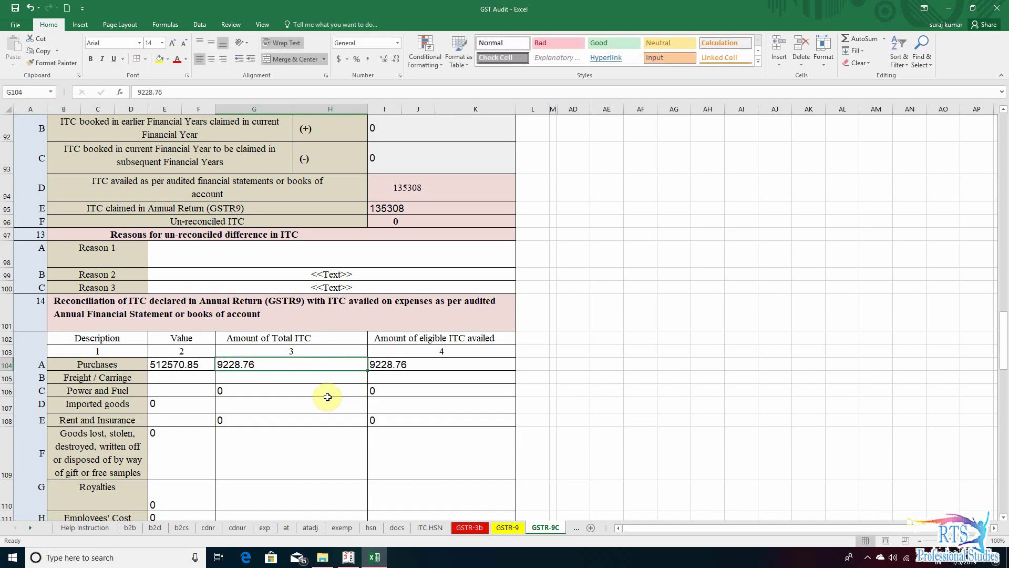
# - Compare the Purchases ITC amounts in row 14A with the Tally tax total, and check the Freight to Imported goods rows
pyautogui.hotkey('alt', 'Tab')
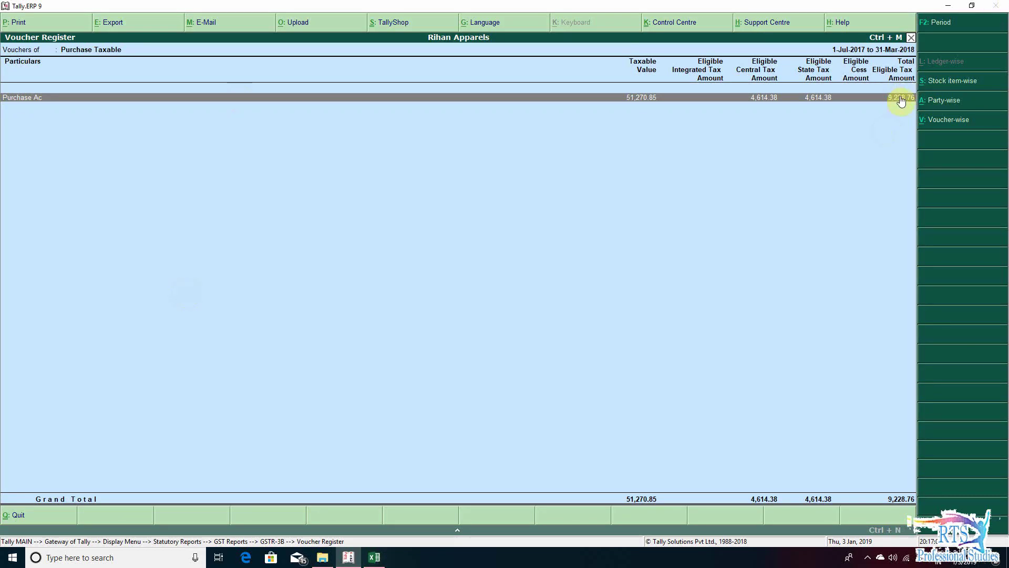
pyautogui.hotkey('alt', 'Tab')
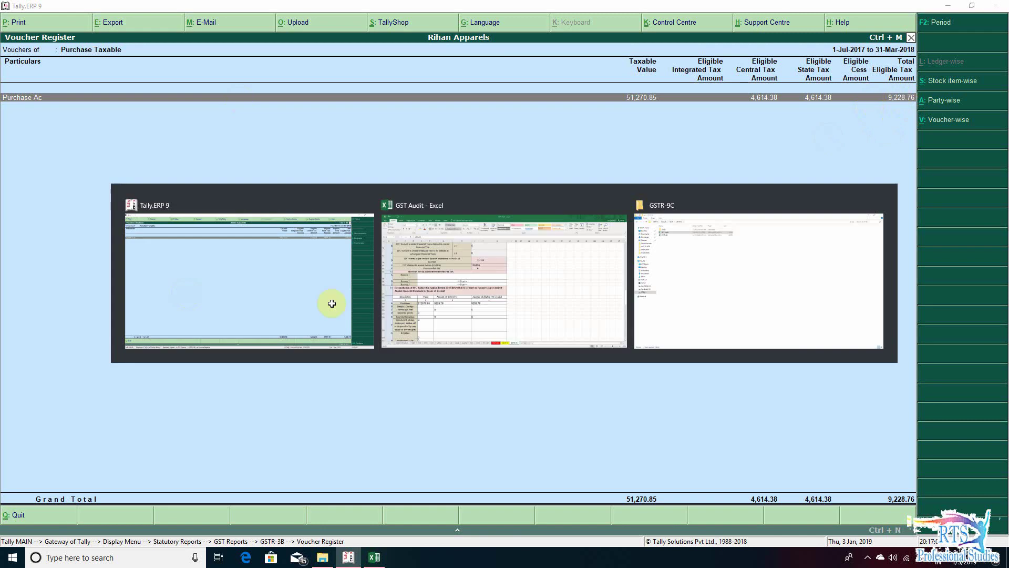
pyautogui.click(420, 367)
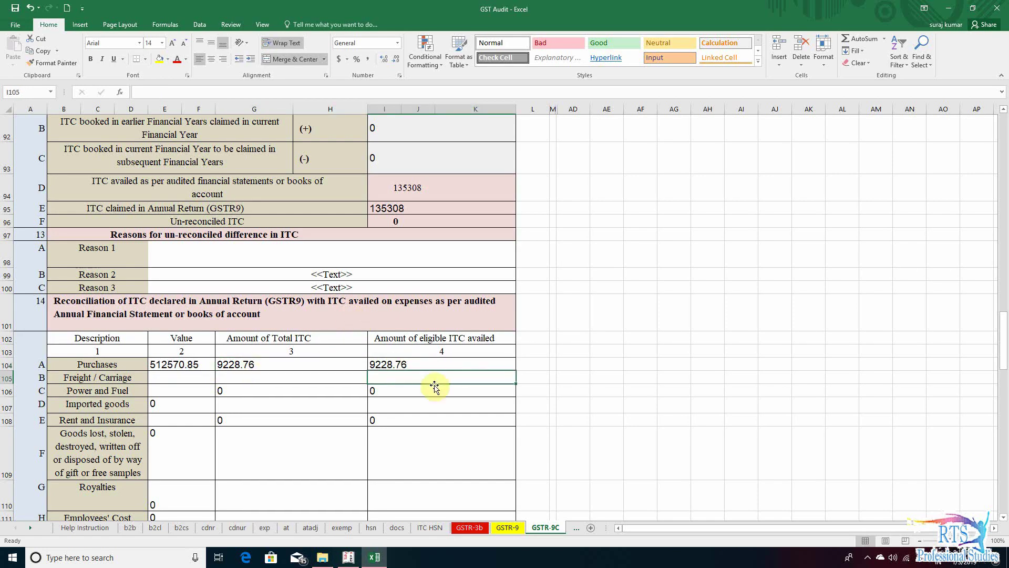
pyautogui.click(288, 374)
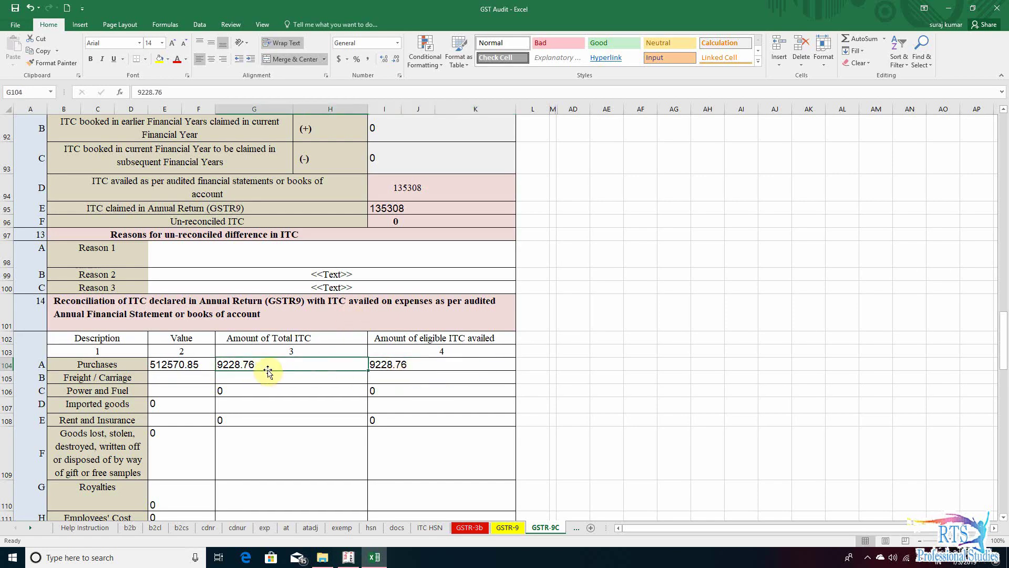
pyautogui.click(420, 374)
pyautogui.click(183, 382)
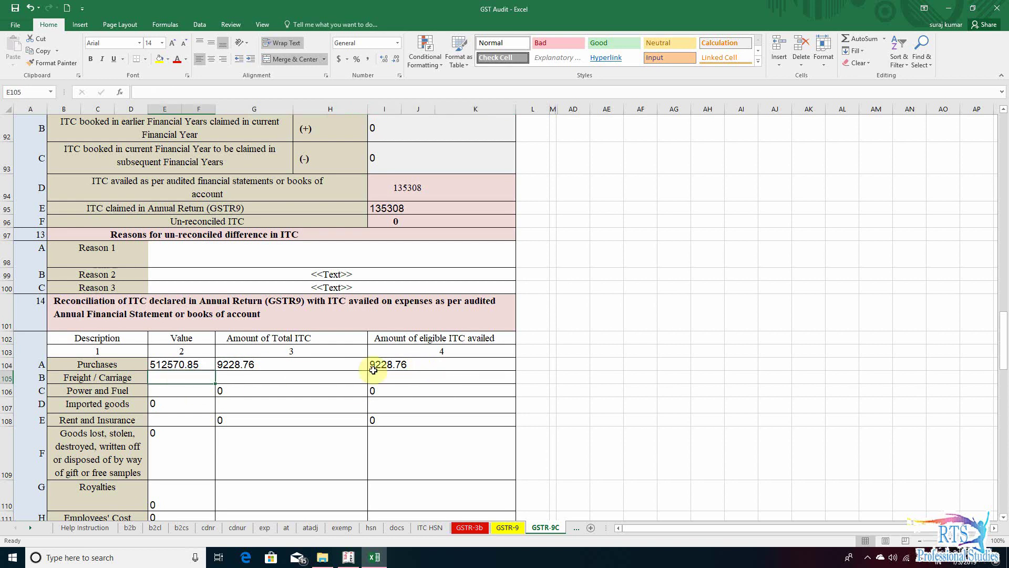
pyautogui.press('Down')
pyautogui.press('Down')
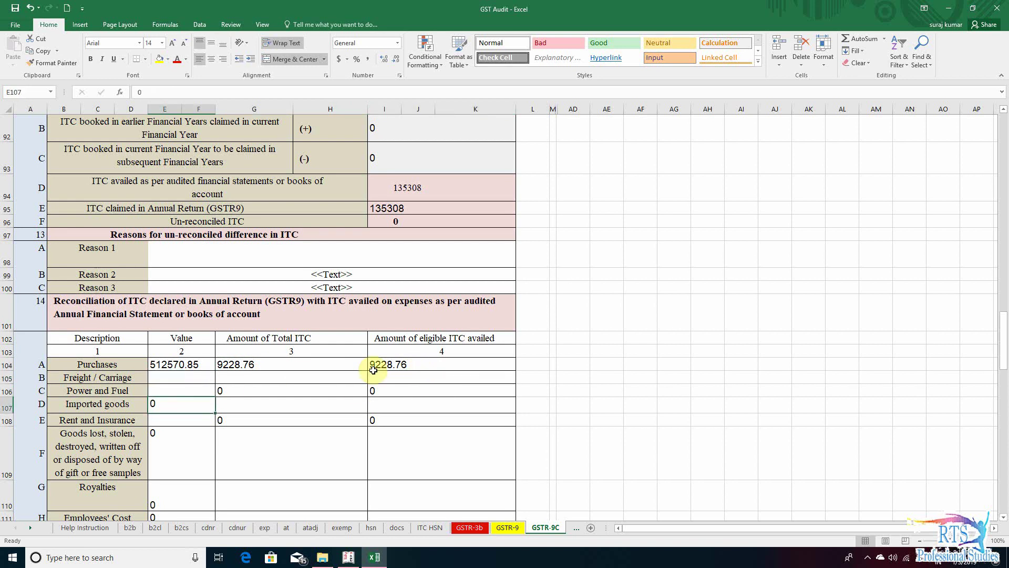
# - Switch to Tally, return to the GSTR-3B summary and drill down into the taxable interstate purchases
pyautogui.hotkey('alt', 'Tab')
pyautogui.doubleClick(373, 370)
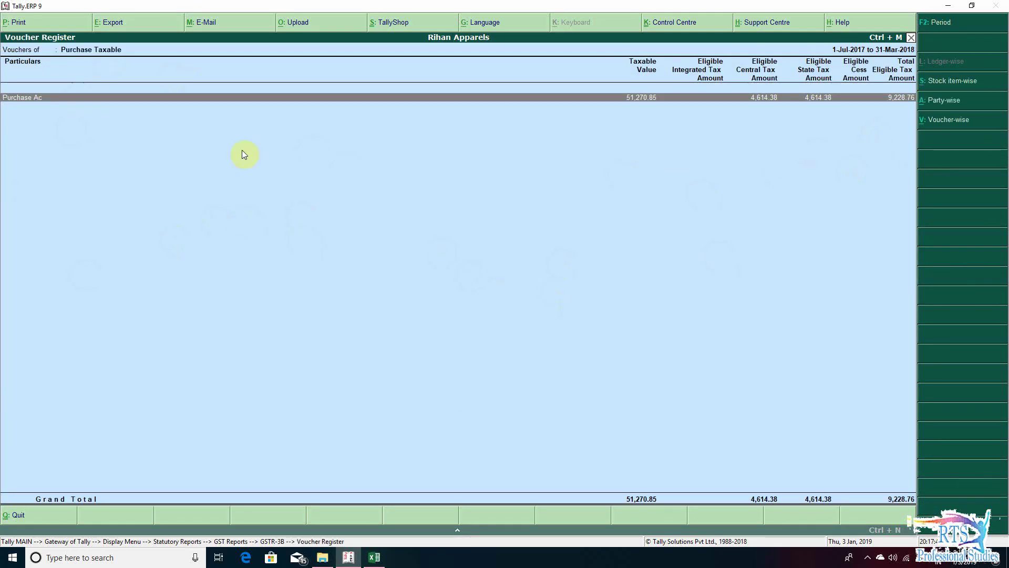
pyautogui.press('Escape')
pyautogui.press('Down')
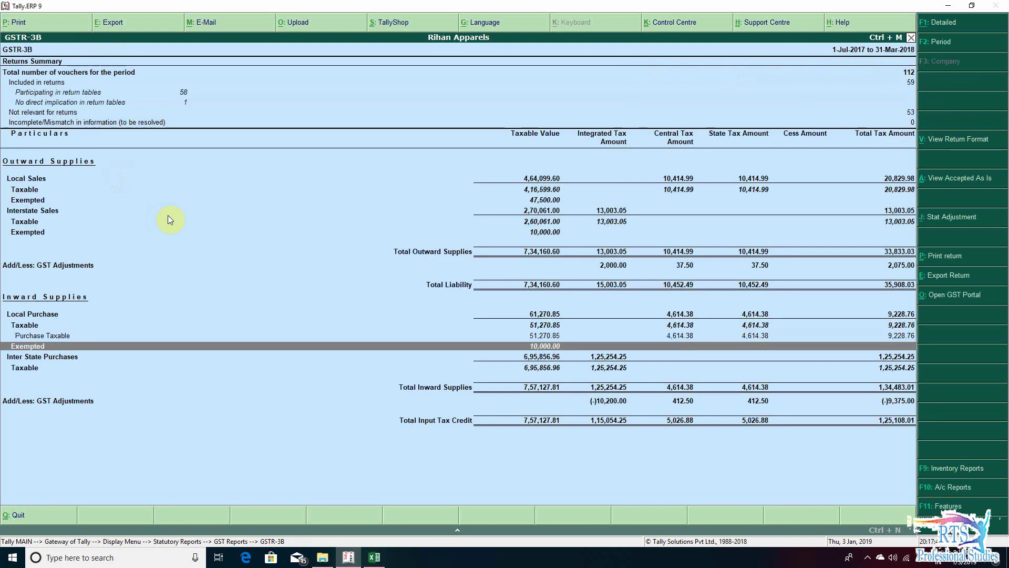
pyautogui.press('Down')
pyautogui.press('Up')
pyautogui.press('Down')
pyautogui.press('Down')
pyautogui.press('Up')
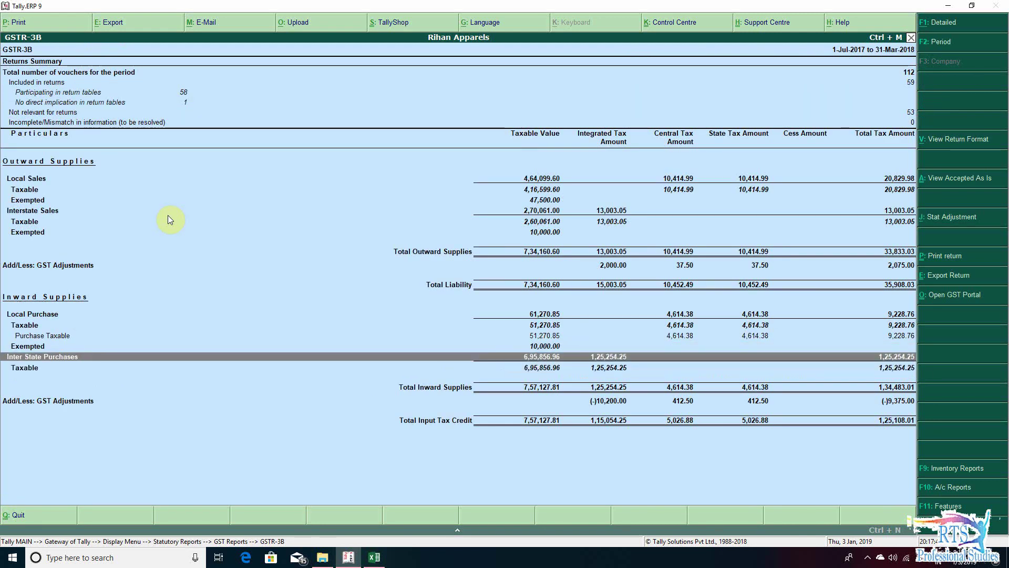
pyautogui.press('Down')
pyautogui.press('Down')
pyautogui.press('Return')
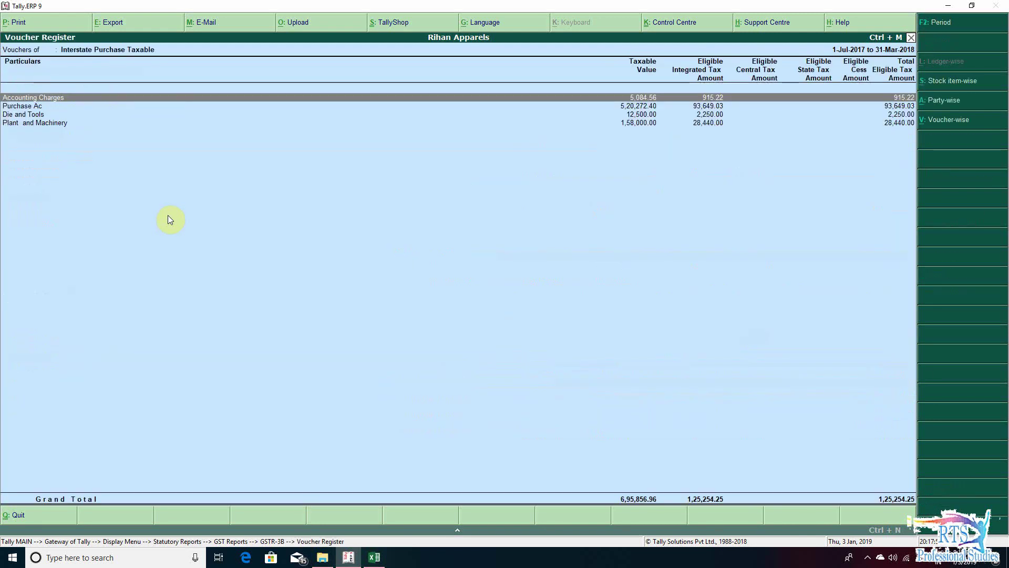
# - Examine the ledgers making up the taxable interstate purchases and highlight Purchase Ac
pyautogui.press('Down')
pyautogui.press('Down')
pyautogui.press('Down')
pyautogui.press('Up')
pyautogui.press('Up')
pyautogui.press('Up')
pyautogui.press('Down')
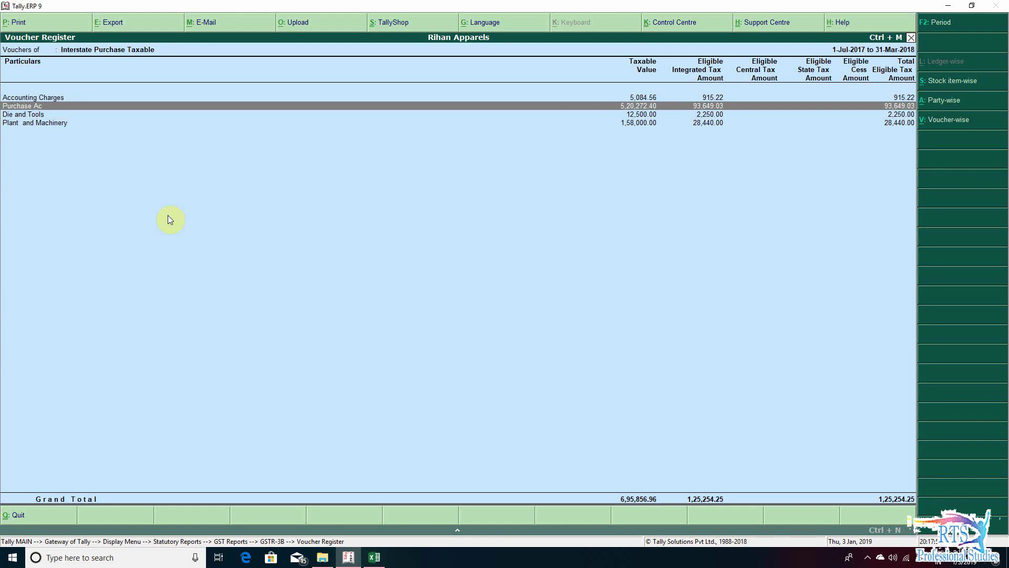
# - Switch to Excel and add the interstate purchases to the row 14A value, making it +512570.85+520272.40
pyautogui.hotkey('alt', 'Tab')
pyautogui.press('Down')
pyautogui.press('Up')
pyautogui.press('Up')
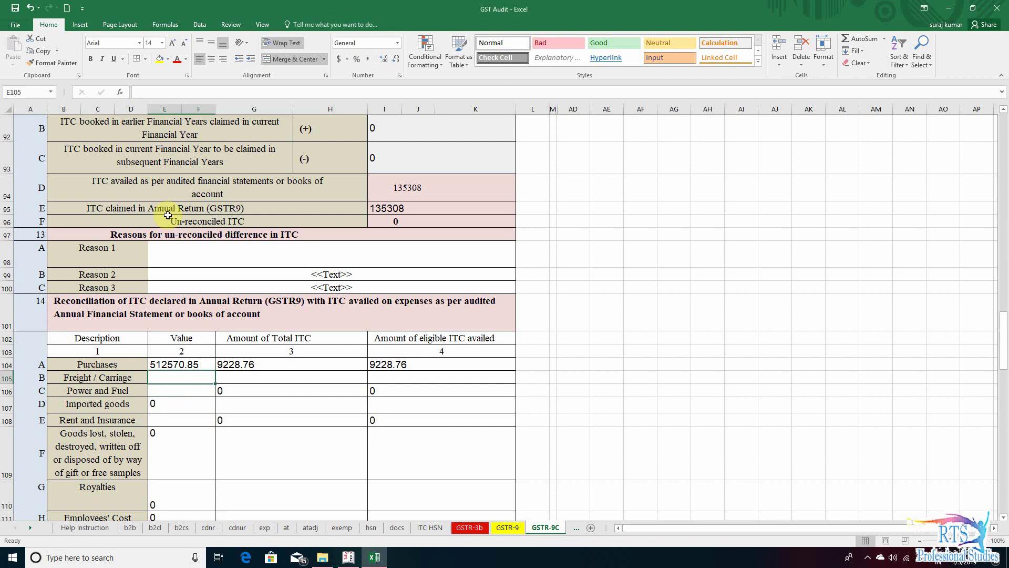
pyautogui.hotkey('alt', 'Tab')
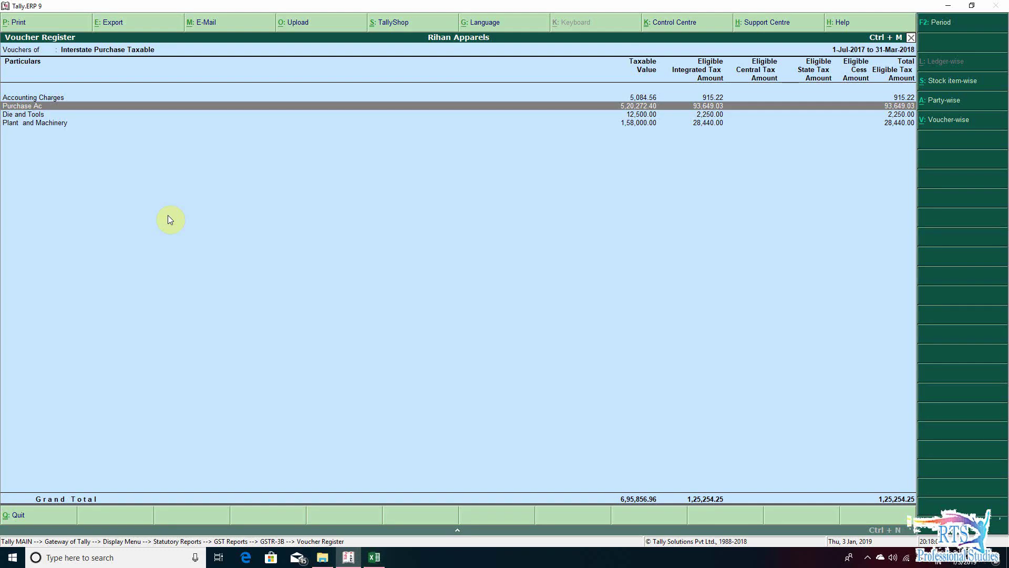
pyautogui.hotkey('alt', 'Tab')
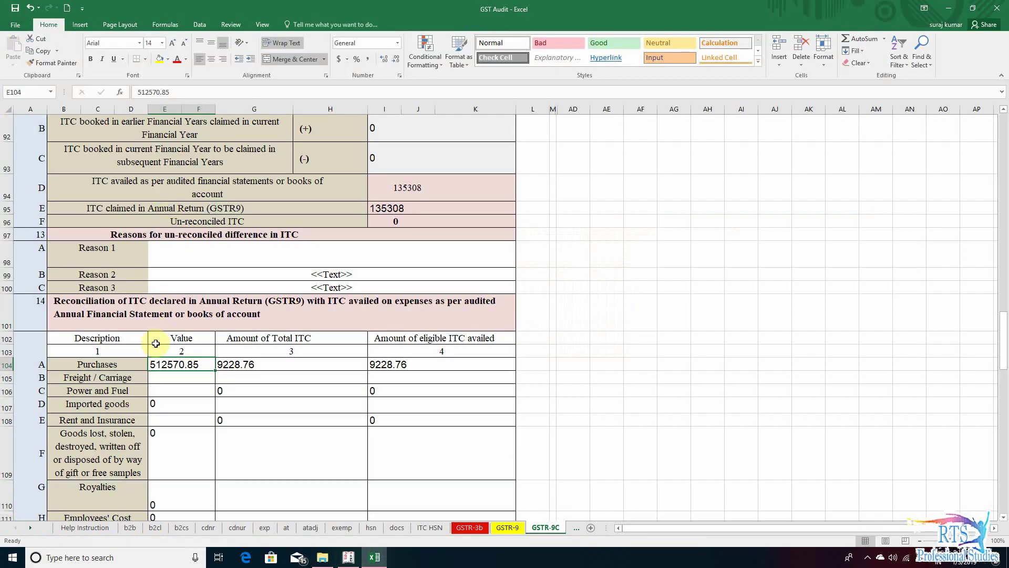
pyautogui.doubleClick(156, 364)
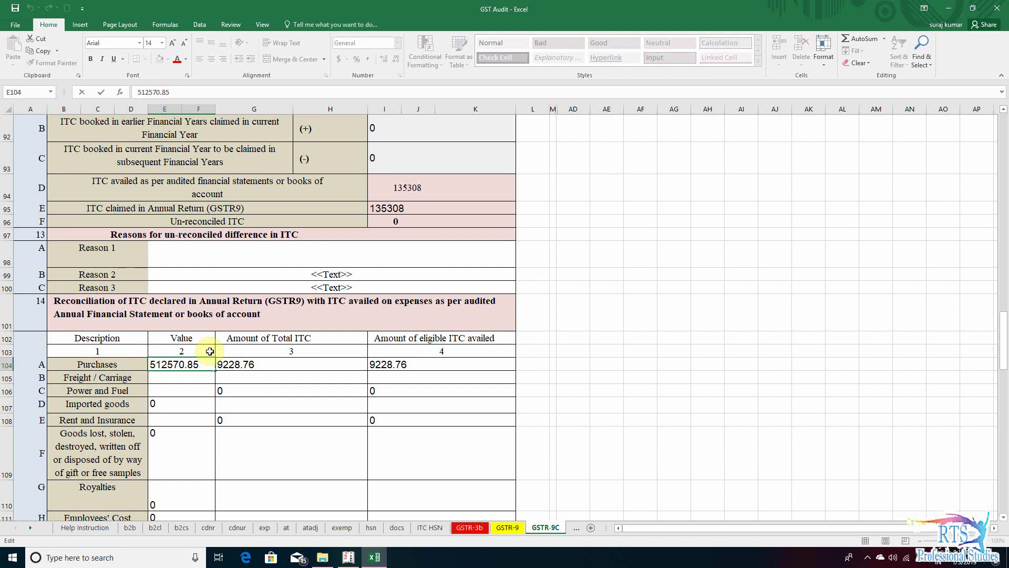
pyautogui.press('Home')
pyautogui.write('+')
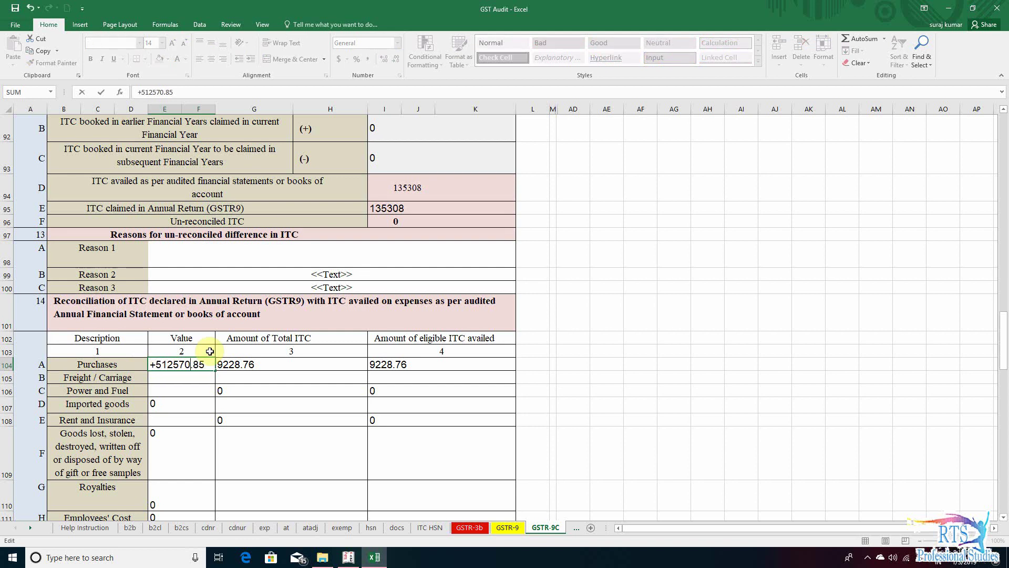
pyautogui.write('+520272.40')
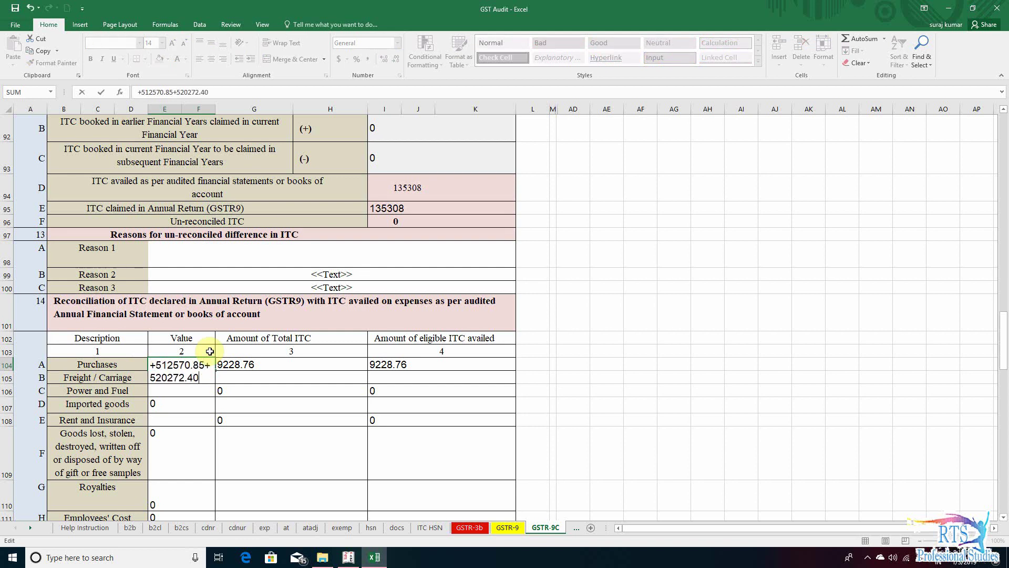
pyautogui.press('Return')
pyautogui.press('Up')
# - Add the interstate tax from Tally to the Purchases amount of total ITC in row 14A, making it +9228.76+93649.03
pyautogui.press('Right')
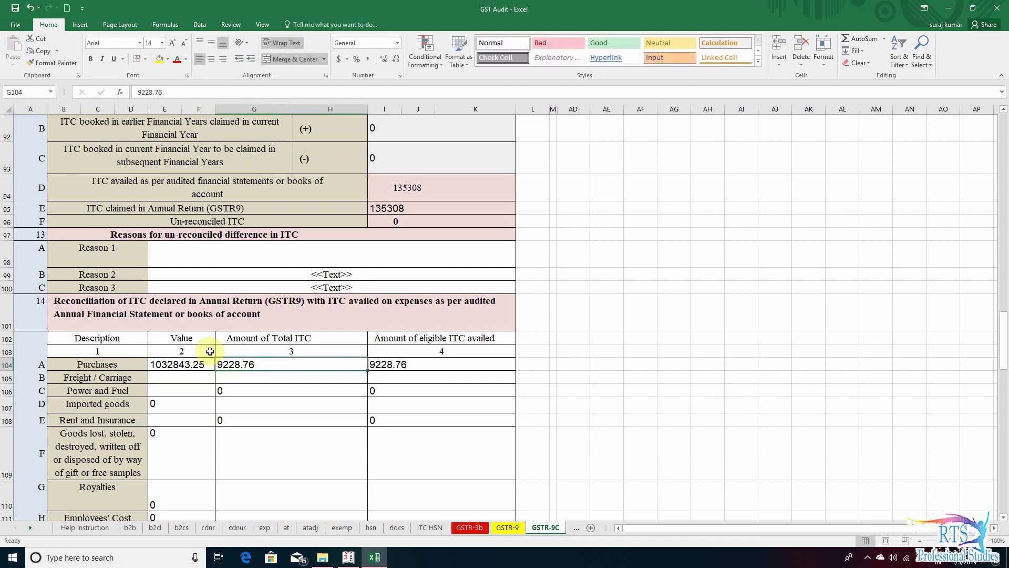
pyautogui.hotkey('alt', 'Tab')
pyautogui.hotkey('alt', 'Tab')
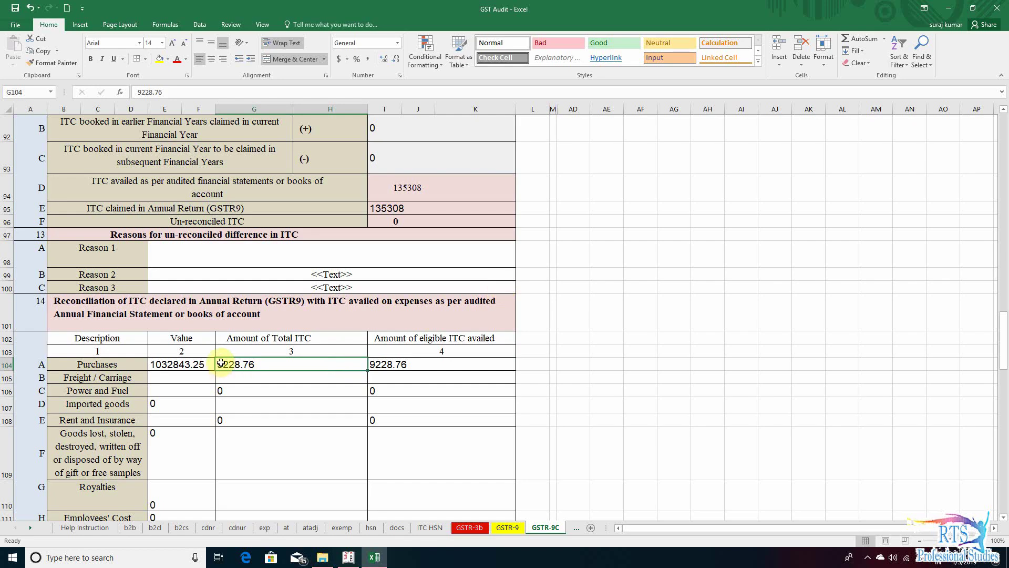
pyautogui.press('F2')
pyautogui.press('Left')
pyautogui.press('Left')
pyautogui.press('Left')
pyautogui.press('Left')
pyautogui.press('Left')
pyautogui.press('Left')
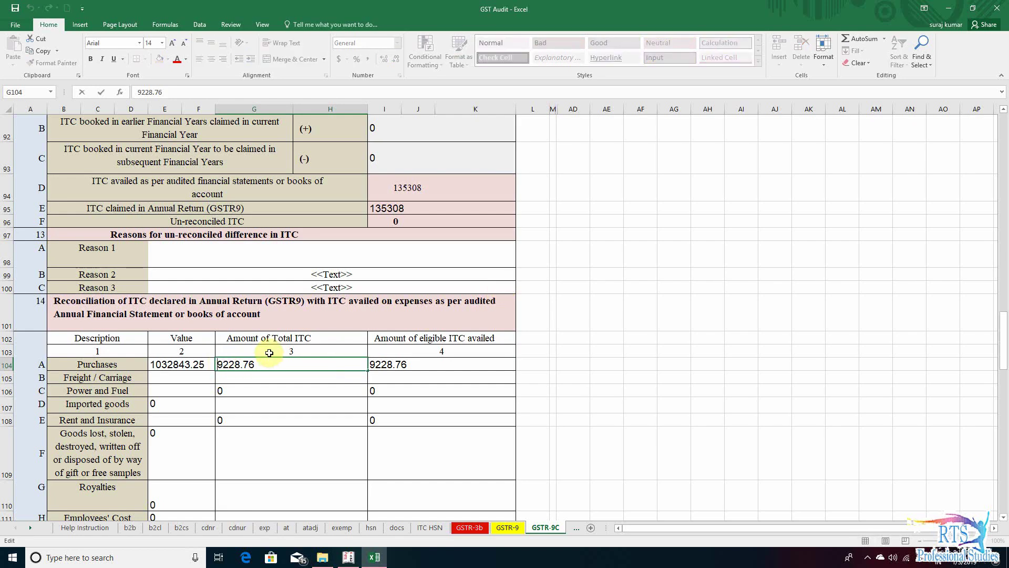
pyautogui.write('+')
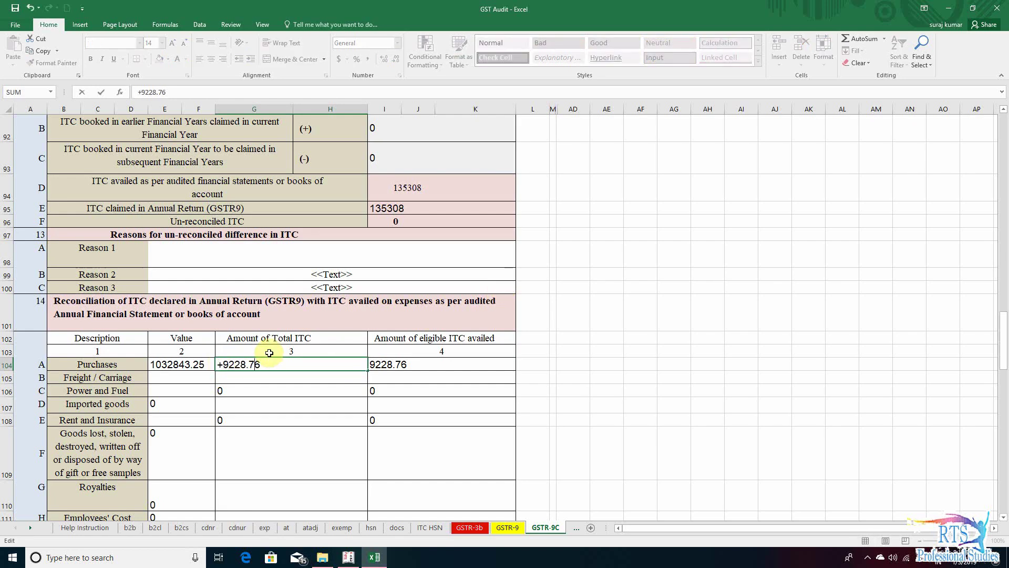
pyautogui.hotkey('alt', 'Tab')
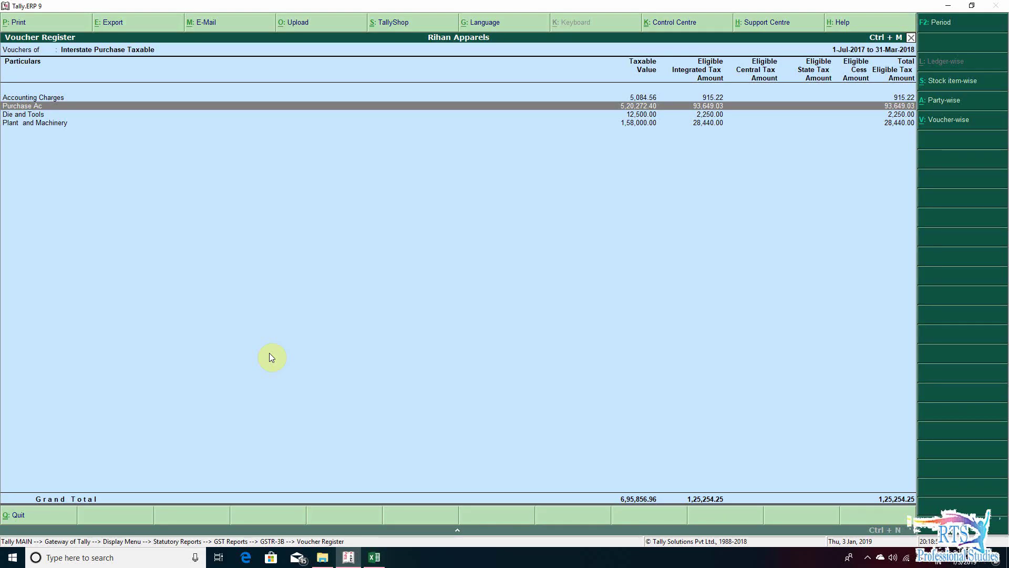
pyautogui.hotkey('alt', 'Tab')
pyautogui.write('+93')
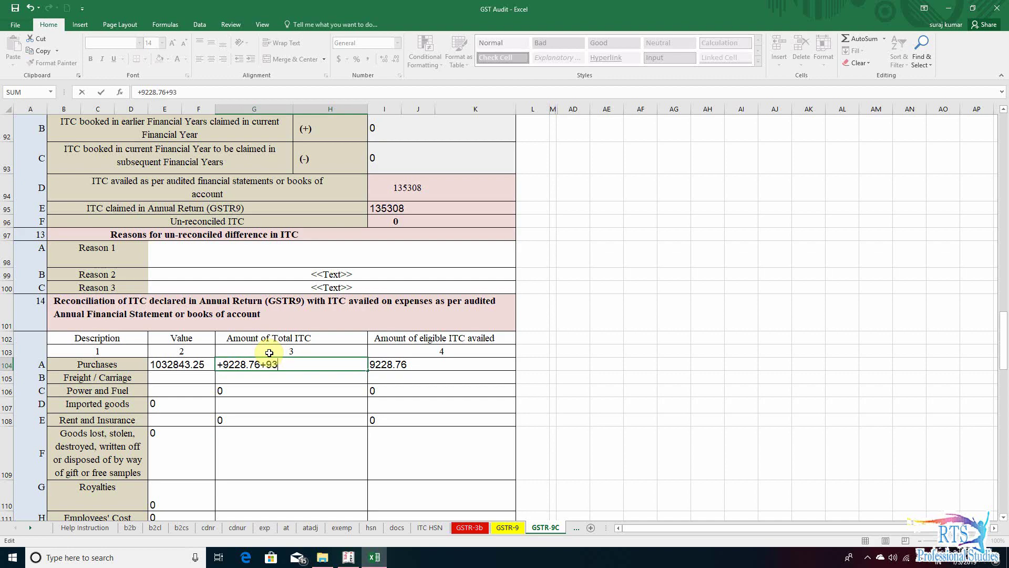
pyautogui.hotkey('alt', 'Tab')
pyautogui.hotkey('alt', 'Tab')
pyautogui.write('649.063')
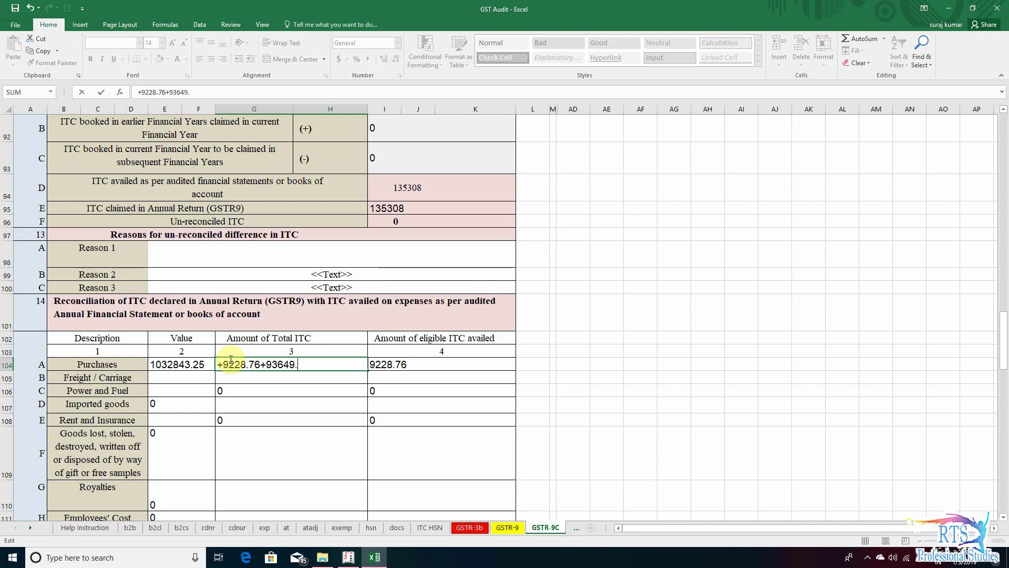
pyautogui.press('BackSpace')
pyautogui.press('BackSpace')
pyautogui.write('3')
pyautogui.press('Return')
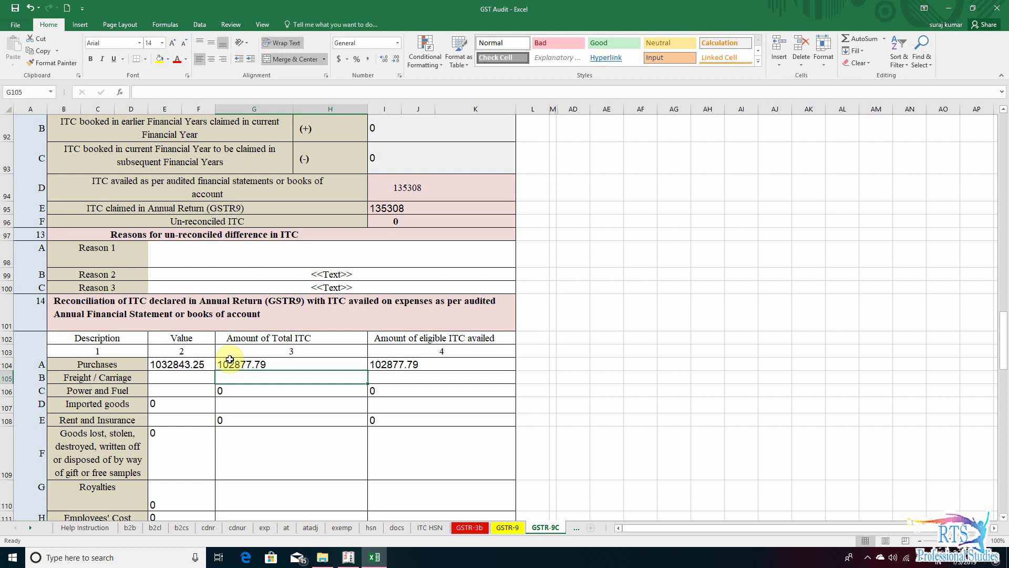
# - Look through the expense rows of table 14 below Purchases, from Freight / Carriage to Employees' Cost
pyautogui.click(291, 408)
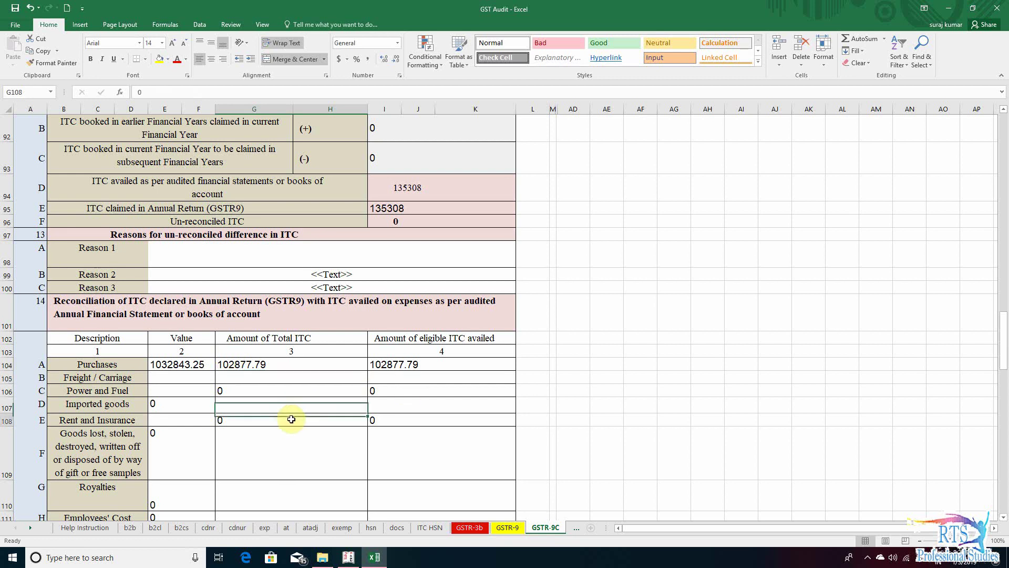
pyautogui.press('Up')
pyautogui.press('Up')
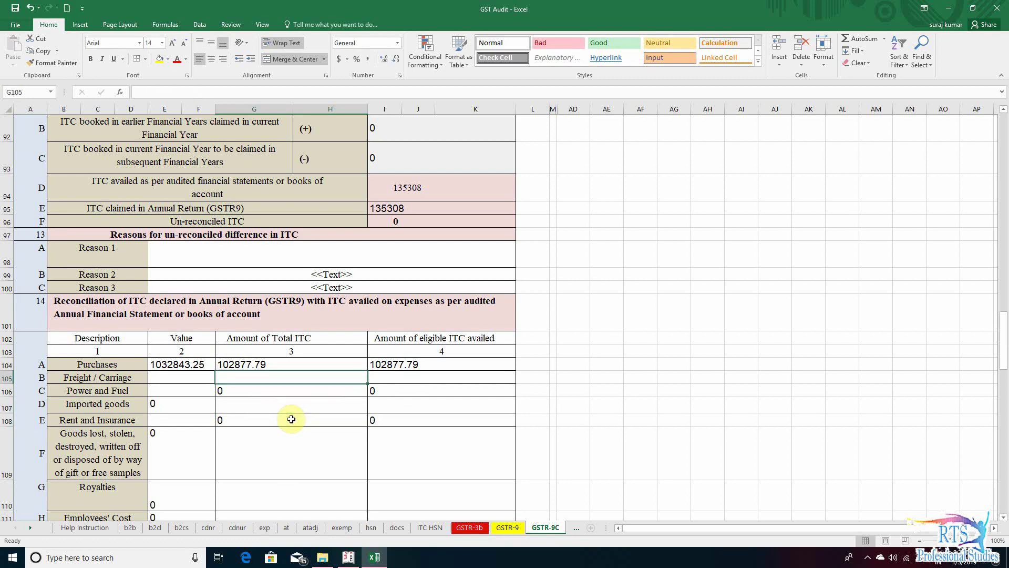
pyautogui.press('Left')
pyautogui.press('Down')
pyautogui.press('Down')
pyautogui.press('Down')
pyautogui.press('Down')
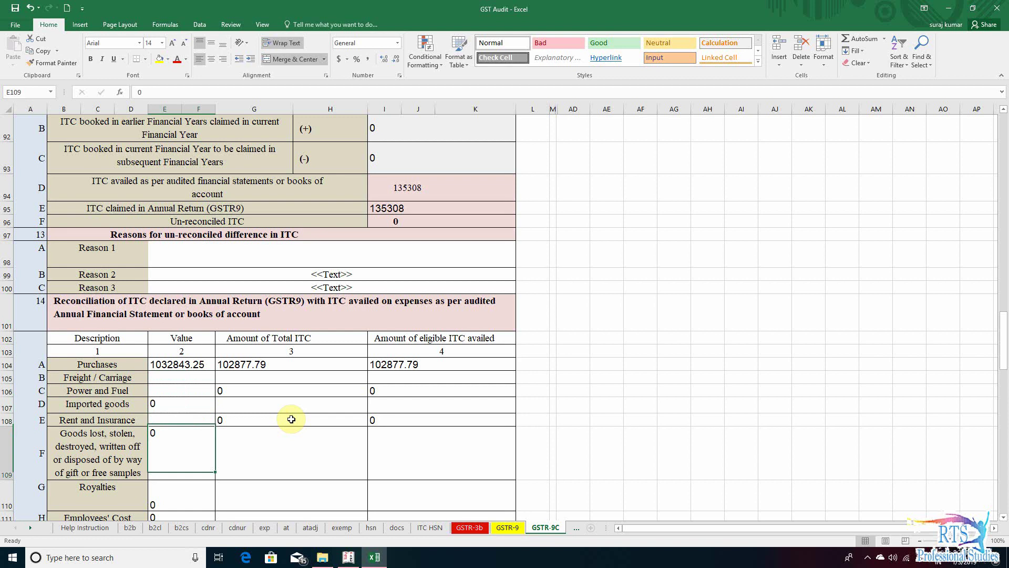
pyautogui.press('Down')
pyautogui.press('Down')
pyautogui.press('Up')
pyautogui.press('Up')
pyautogui.press('Up')
pyautogui.press('Up')
pyautogui.press('Up')
pyautogui.press('Up')
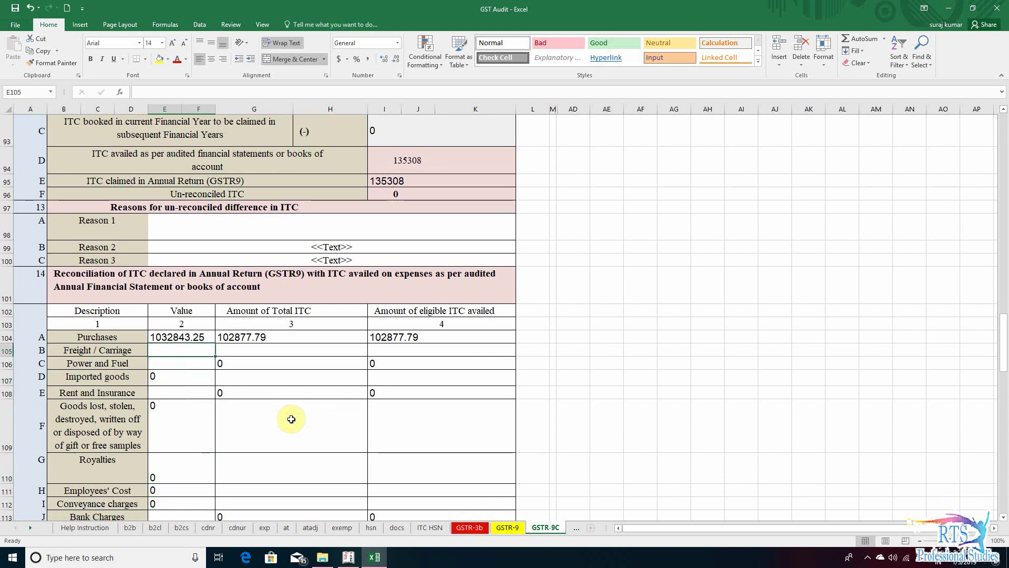
pyautogui.press('Down')
pyautogui.press('Down')
pyautogui.press('Down')
pyautogui.press('Up')
pyautogui.press('Up')
pyautogui.press('Down')
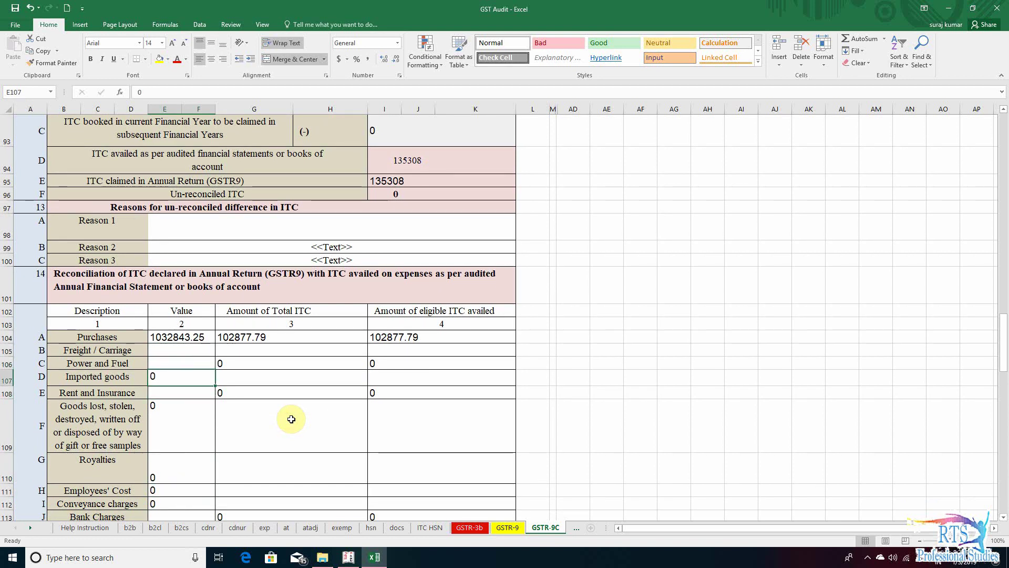
pyautogui.press('Up')
pyautogui.press('Up')
pyautogui.press('Right')
pyautogui.press('Right')
pyautogui.press('Left')
pyautogui.press('Left')
pyautogui.press('Down')
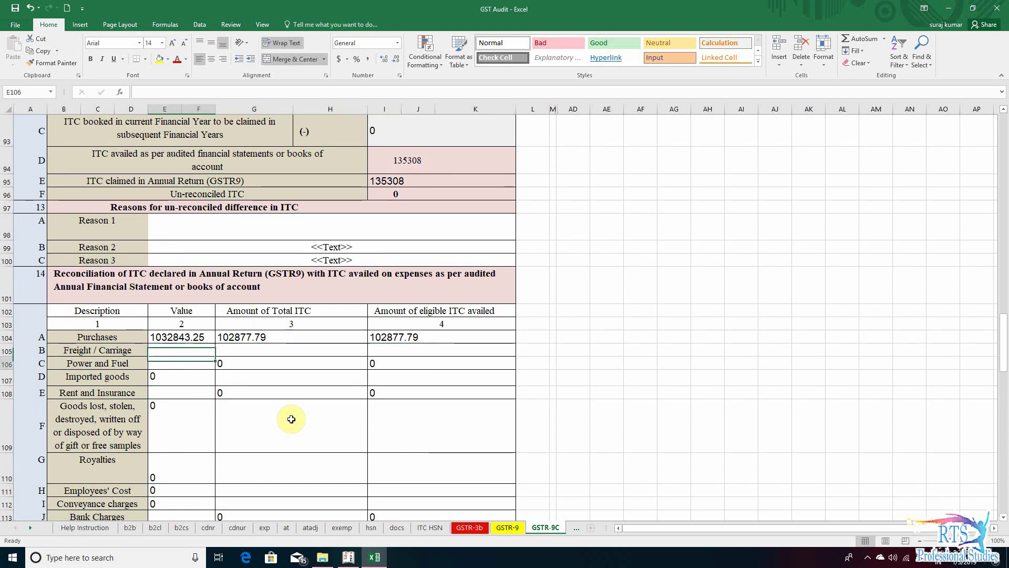
pyautogui.press('Down')
pyautogui.press('Down')
pyautogui.press('Up')
pyautogui.press('Up')
pyautogui.press('Up')
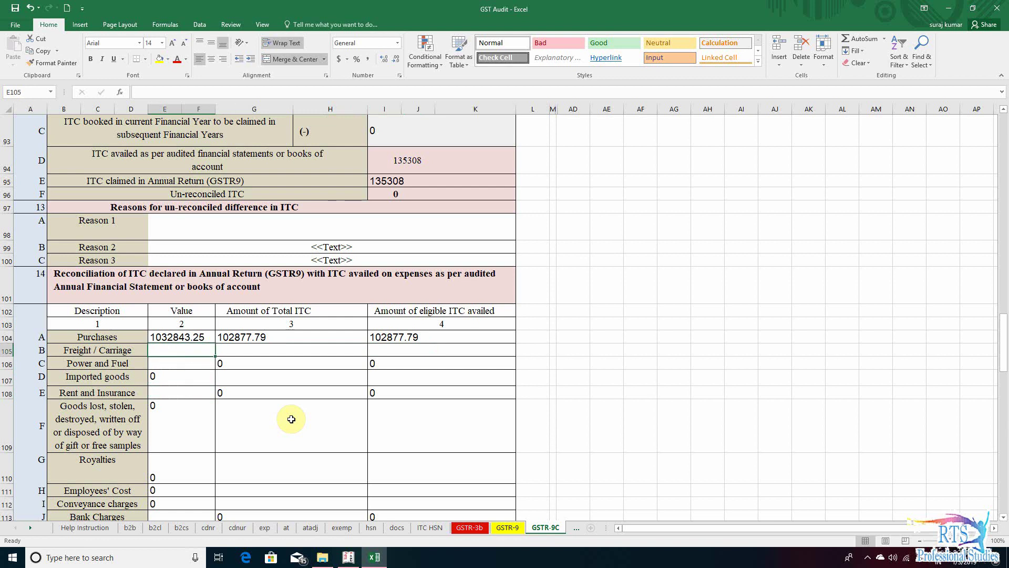
# - Consult the Accounting Charges ledger in Tally, then enter 5084.56 in Excel as the value of Any other expense 1 in row 14P
pyautogui.hotkey('alt', 'Tab')
pyautogui.press('Down')
pyautogui.press('Down')
pyautogui.press('Up')
pyautogui.press('Up')
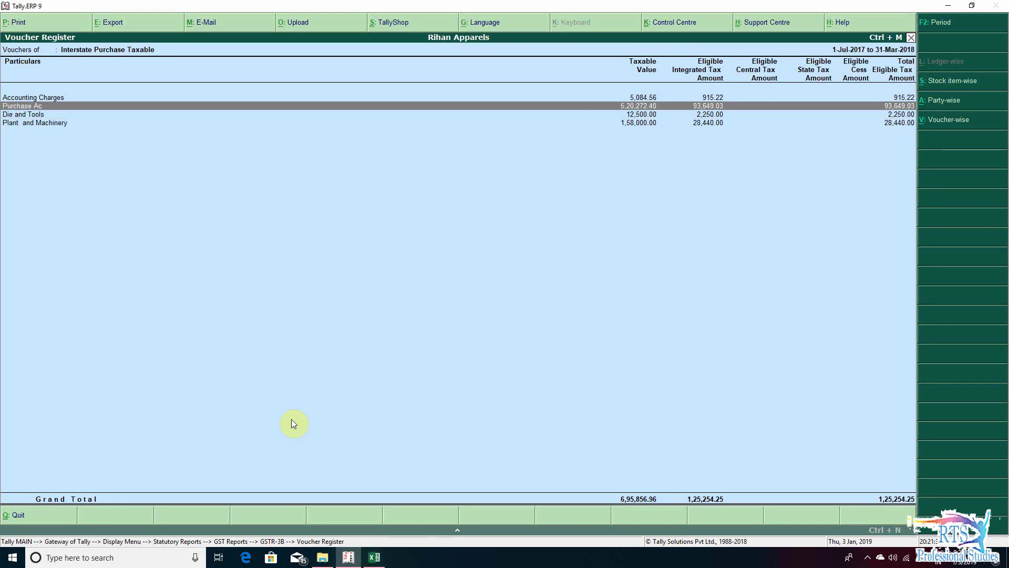
pyautogui.press('Up')
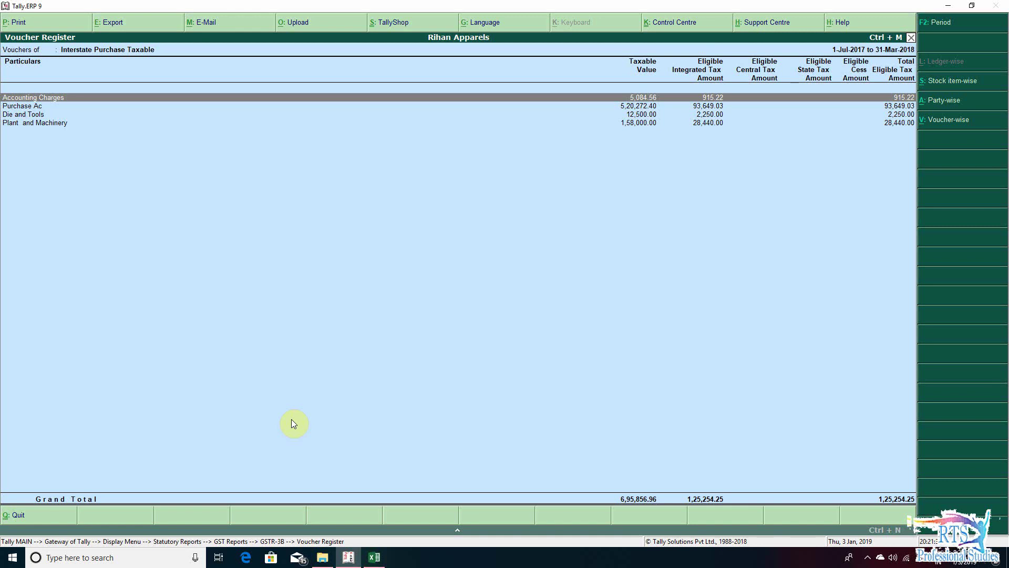
pyautogui.hotkey('alt', 'Tab')
pyautogui.press('Down')
pyautogui.press('Down')
pyautogui.press('Down')
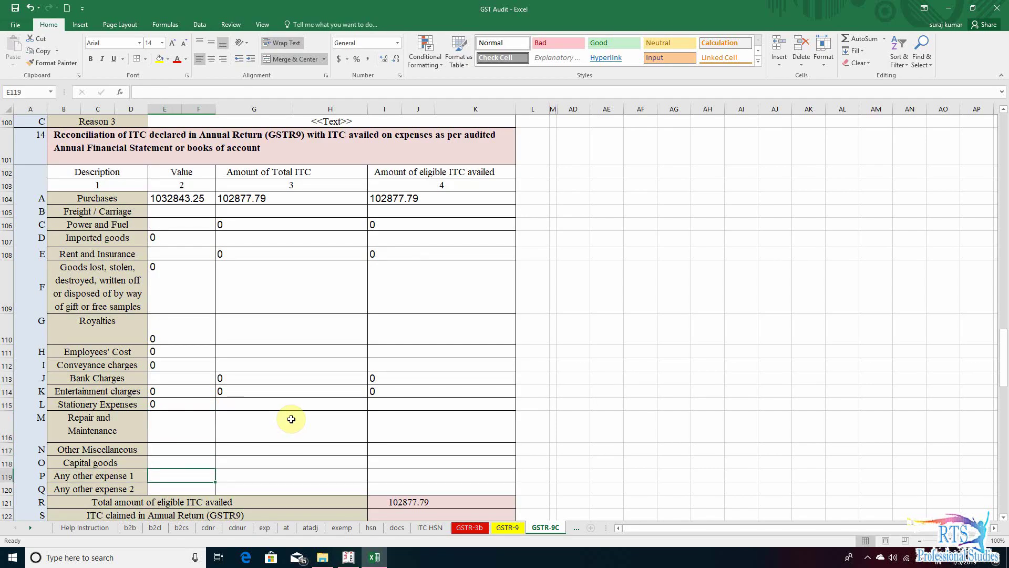
pyautogui.write('5084.56')
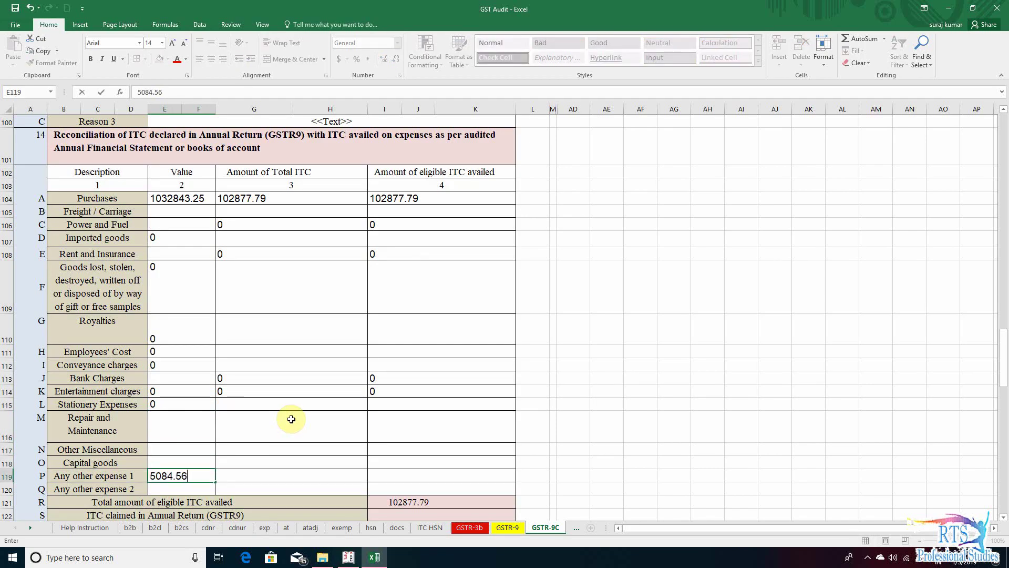
pyautogui.press('Return')
# - Enter 915.22 as the amount of total ITC for Any other expense 1, taken from Tally's Accounting Charges tax
pyautogui.hotkey('alt', 'Tab')
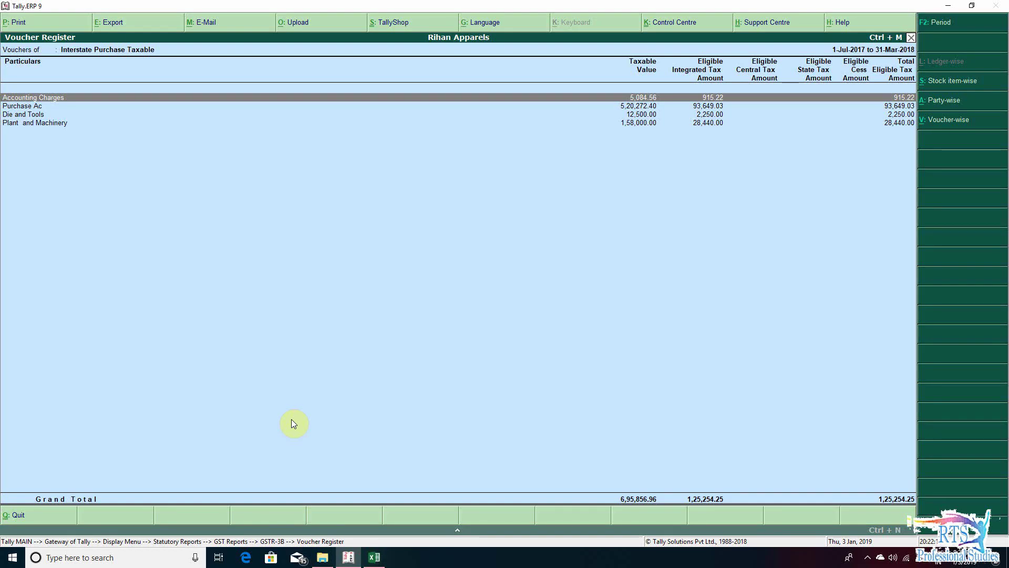
pyautogui.hotkey('alt', 'Tab')
pyautogui.press('Up')
pyautogui.press('Right')
pyautogui.write('9')
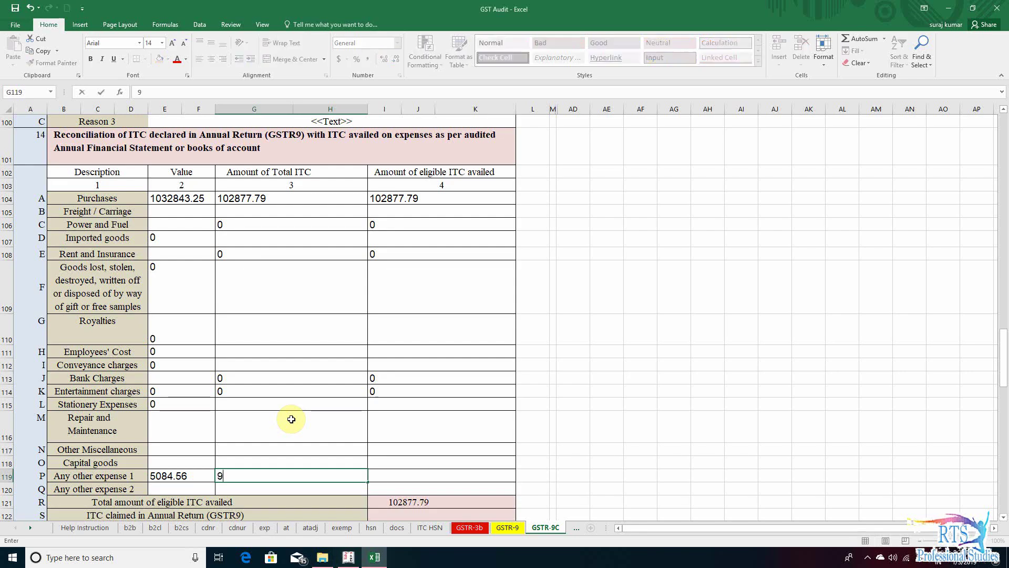
pyautogui.write('15.22')
pyautogui.press('Return')
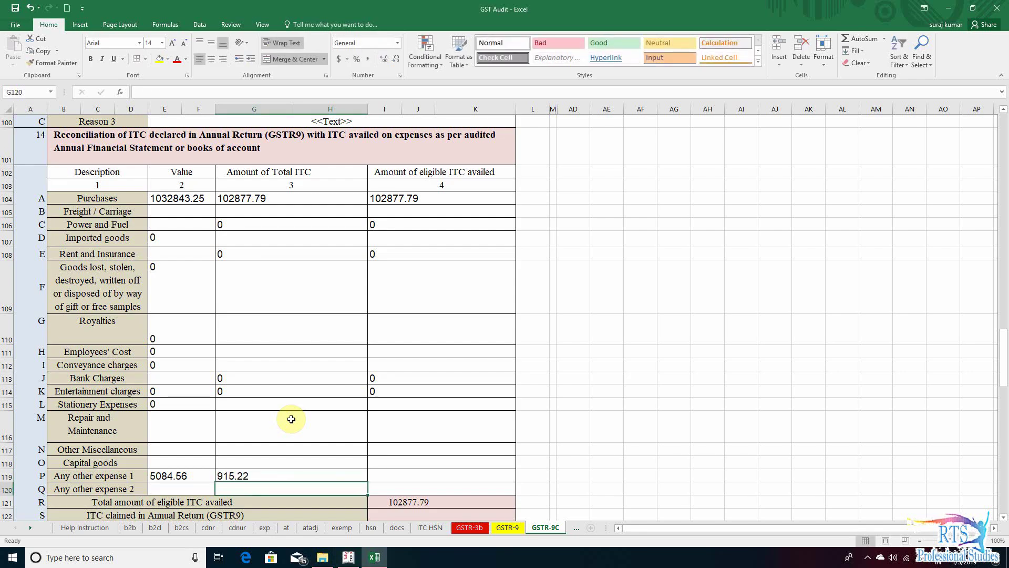
# - Look through table 14's expense rows from Any other expense 2 up to Rent and Insurance, checking them against Tally's interstate purchase ledgers
pyautogui.press('Up')
pyautogui.press('Up')
pyautogui.press('Up')
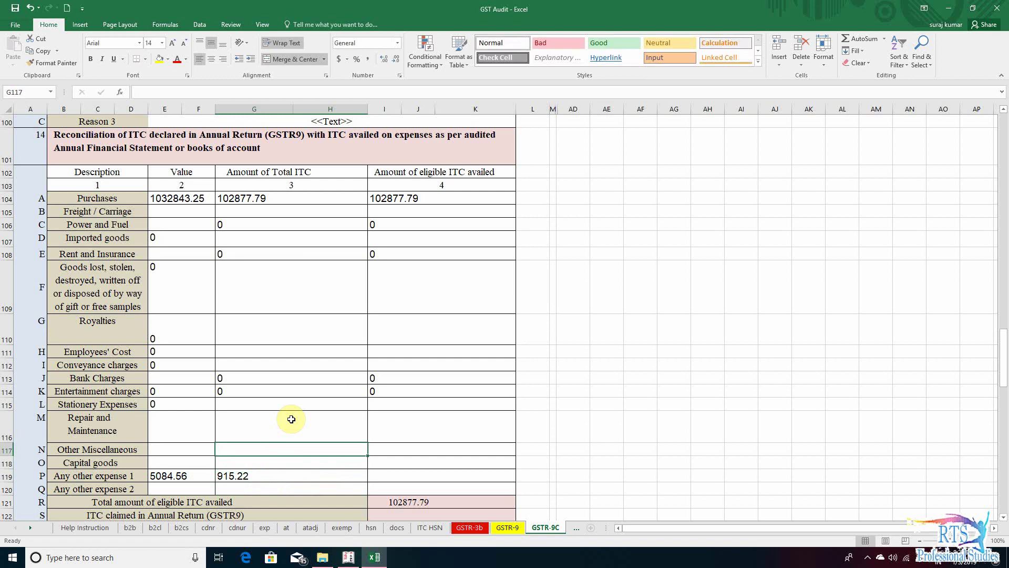
pyautogui.press('Left')
pyautogui.press('Up')
pyautogui.hotkey('alt', 'Tab')
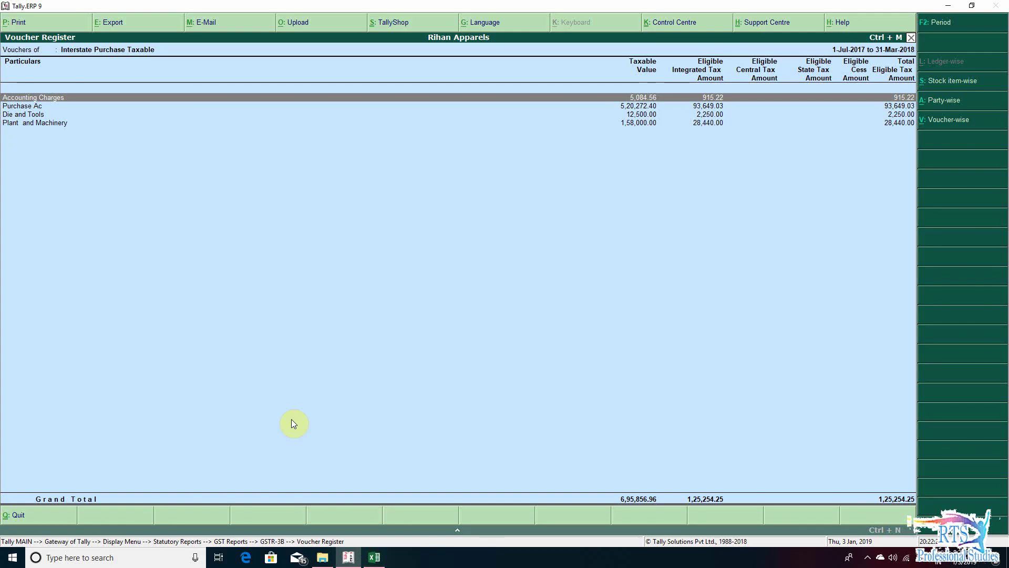
pyautogui.hotkey('alt', 'Tab')
pyautogui.press('Up')
pyautogui.press('Up')
pyautogui.press('Up')
pyautogui.press('Up')
pyautogui.press('Up')
pyautogui.press('Up')
pyautogui.press('Up')
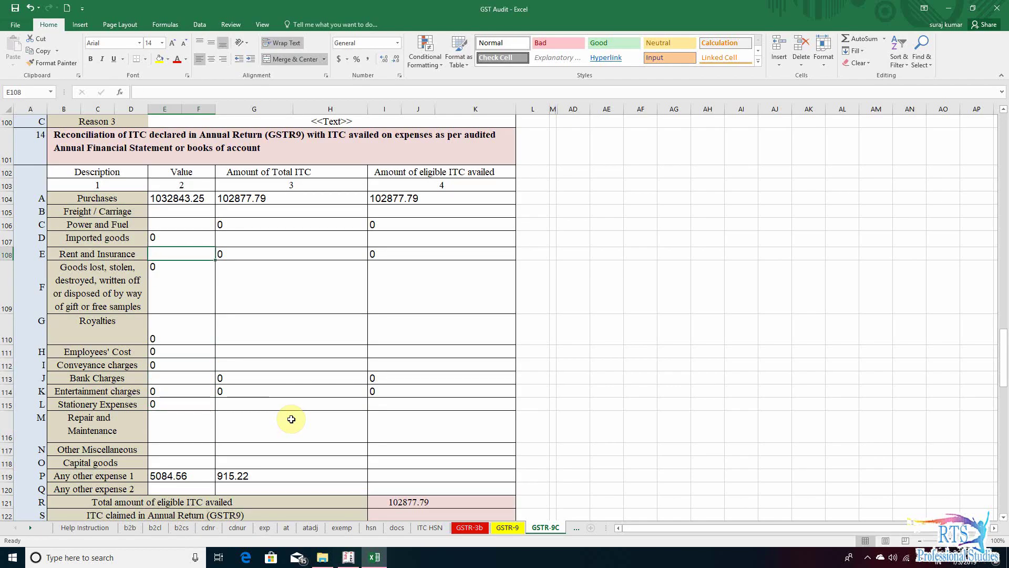
# - Consult the Die and Tools and Plant and Machinery ledgers in Tally, then locate the matching Capital goods row 14O in Excel
pyautogui.hotkey('alt', 'Tab')
pyautogui.press('Down')
pyautogui.press('Down')
pyautogui.press('Up')
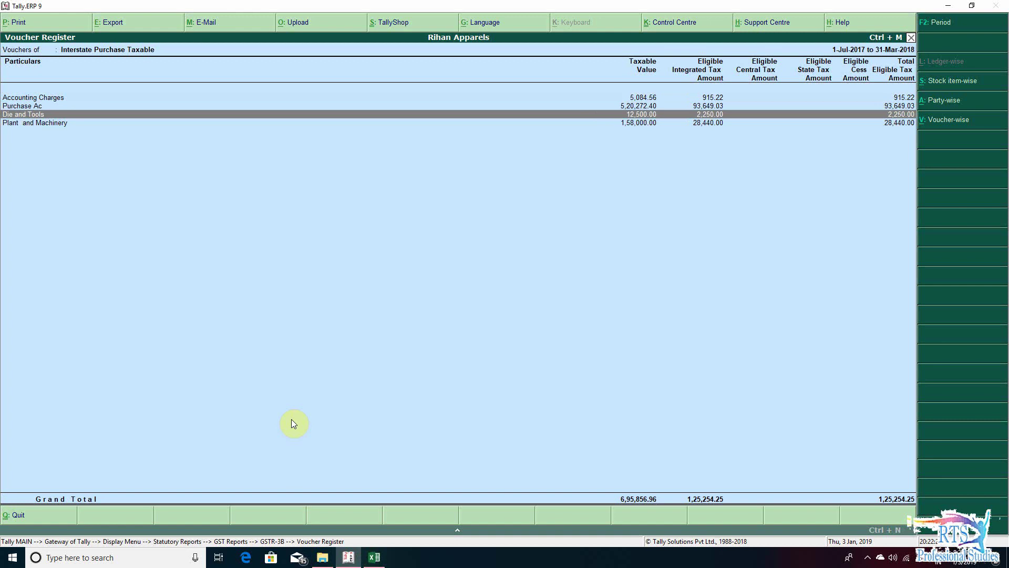
pyautogui.press('Down')
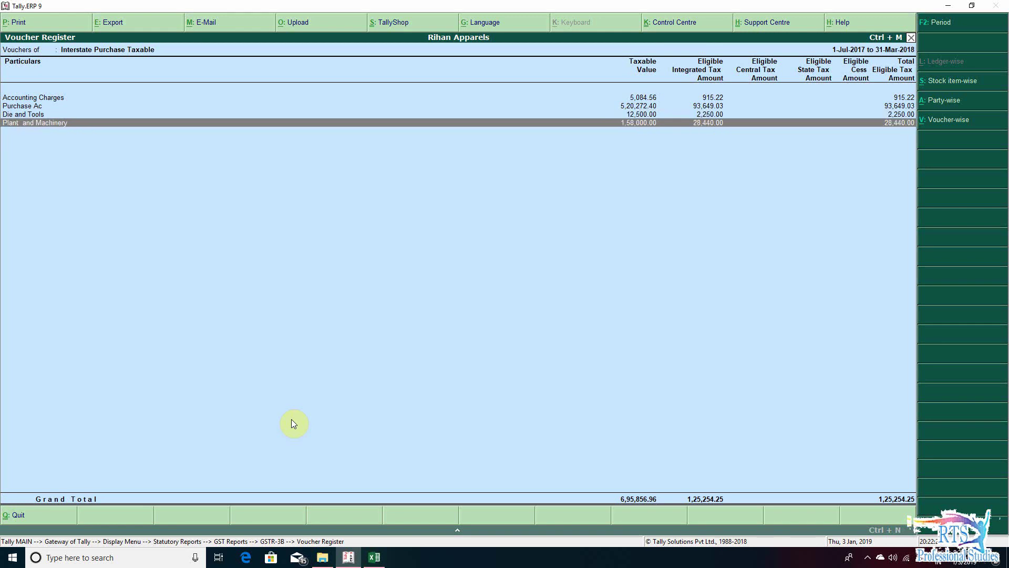
pyautogui.hotkey('alt', 'Tab')
pyautogui.press('Up')
pyautogui.press('Down')
pyautogui.press('Down')
pyautogui.press('Down')
pyautogui.press('Down')
pyautogui.press('Down')
pyautogui.press('Down')
pyautogui.press('Down')
pyautogui.press('Down')
pyautogui.press('Down')
pyautogui.press('Down')
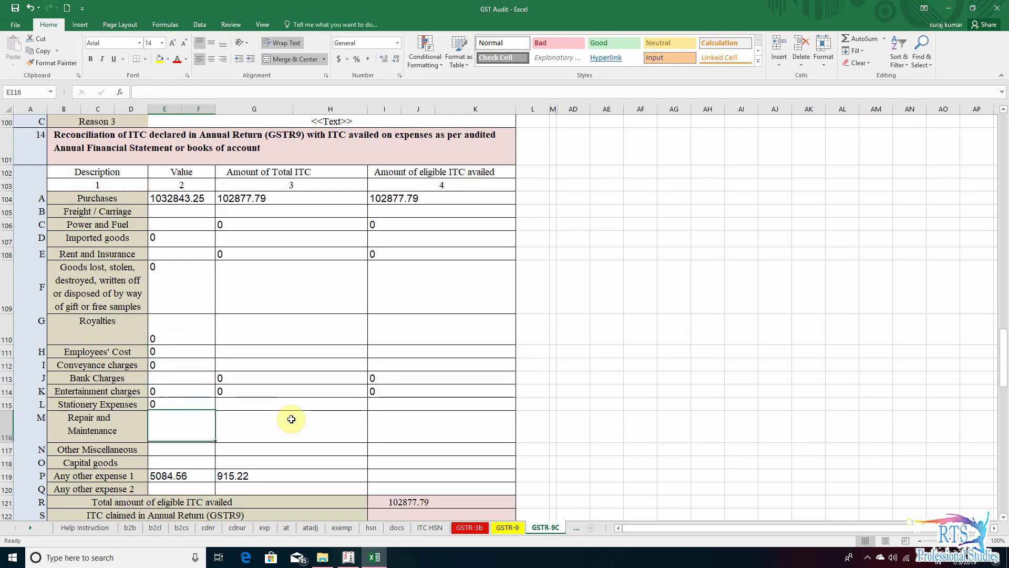
pyautogui.press('Left')
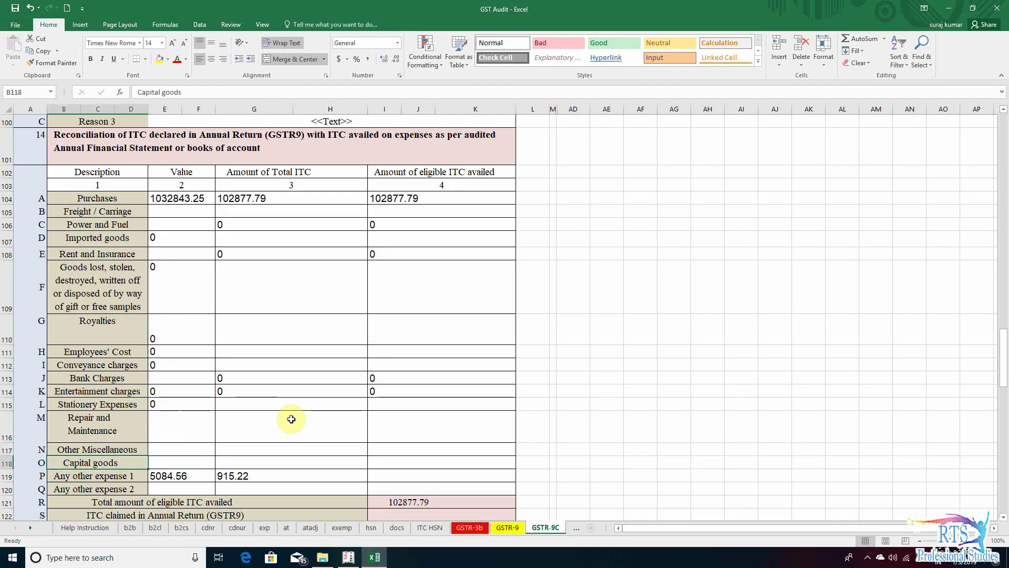
pyautogui.press('Right')
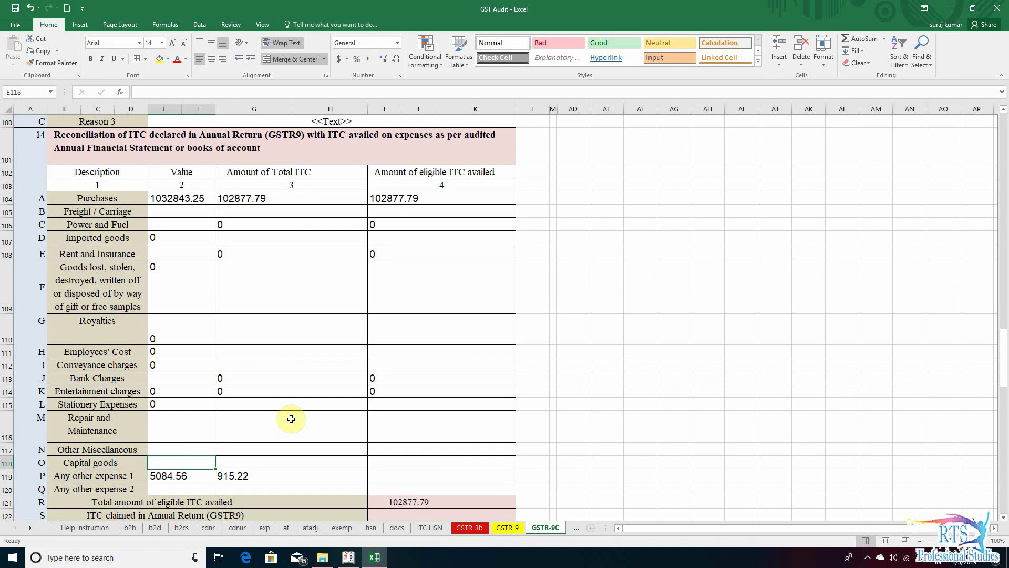
# - Enter +158000+12500 as the value of Capital goods in row 14O, combining Tally's Plant and Machinery and Die and Tools taxable values
pyautogui.hotkey('alt', 'Tab')
pyautogui.press('Up')
pyautogui.press('Up')
pyautogui.press('Up')
pyautogui.press('Down')
pyautogui.press('Down')
pyautogui.press('Down')
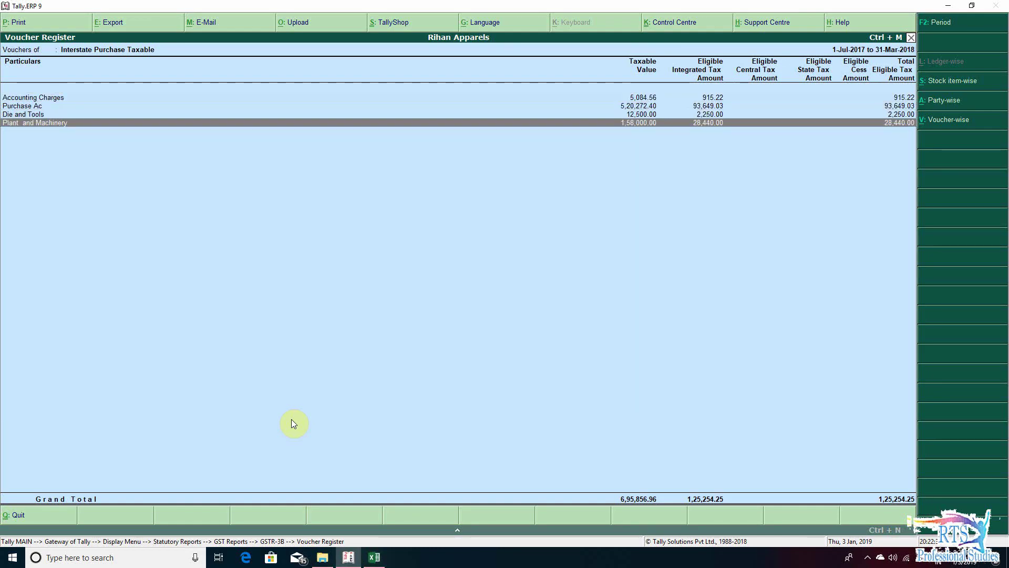
pyautogui.hotkey('alt', 'Tab')
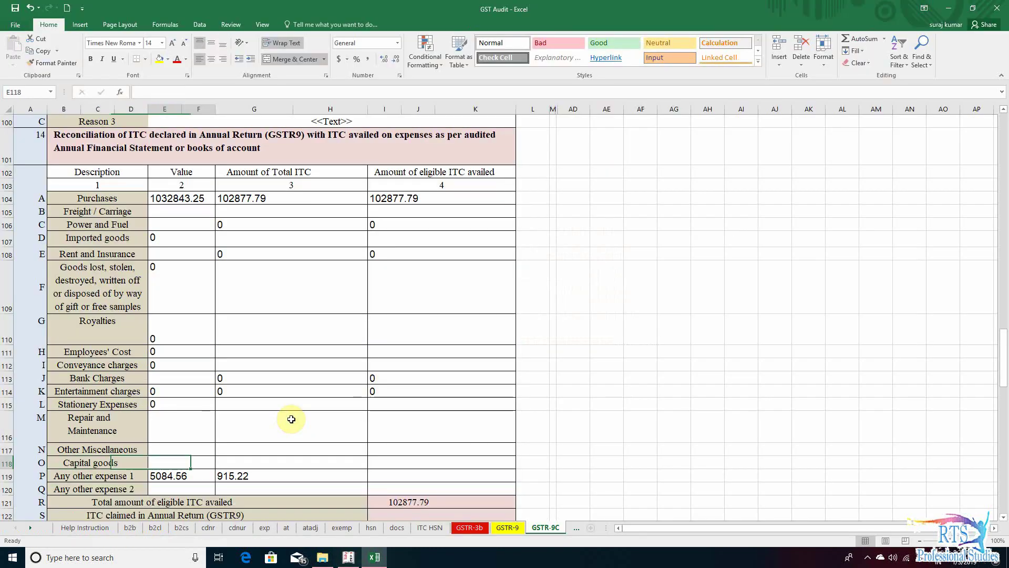
pyautogui.hotkey('alt', 'Tab')
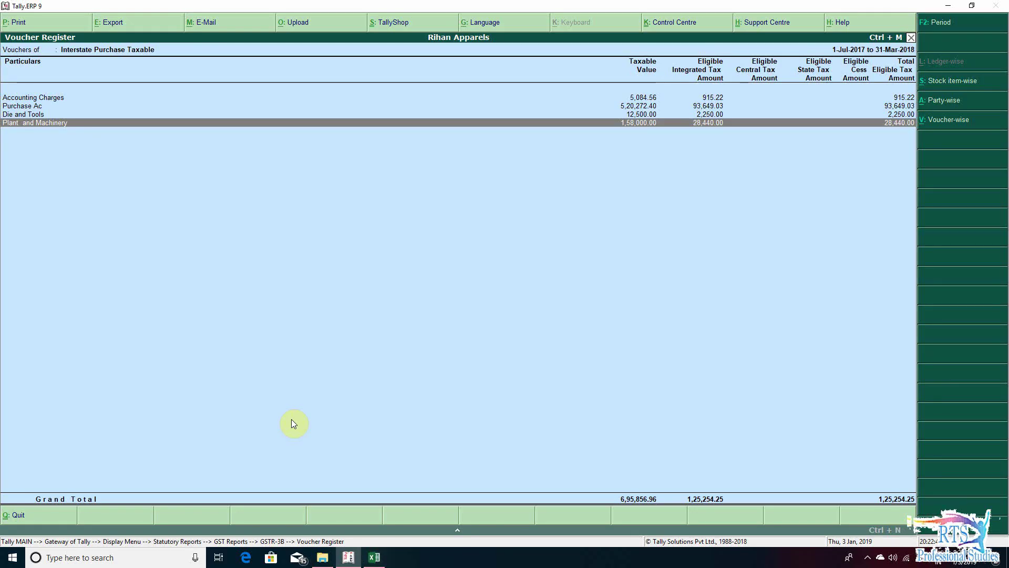
pyautogui.hotkey('alt', 'Tab')
pyautogui.write('+1')
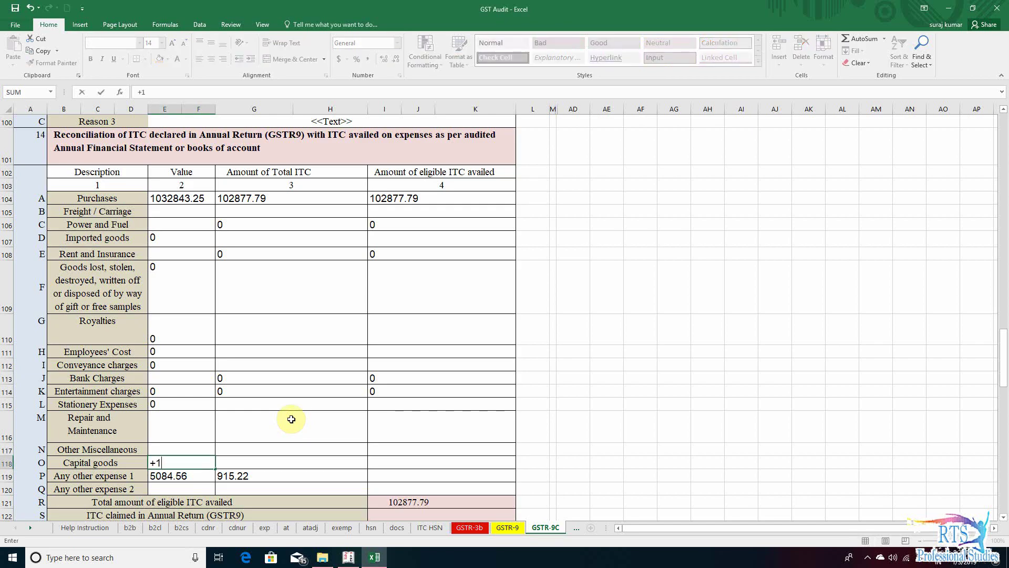
pyautogui.write('58000+12500')
pyautogui.press('Up')
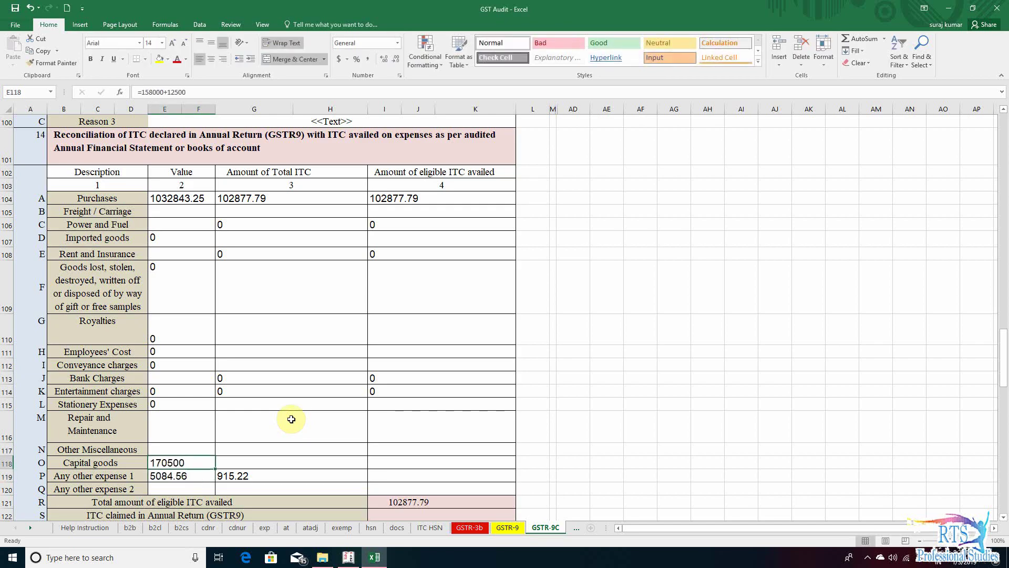
# - Enter +28440+2250 as the amount of total ITC for Capital goods, adding Tally's taxes for Plant and Machinery and Die and Tools
pyautogui.press('Right')
pyautogui.hotkey('alt', 'Tab')
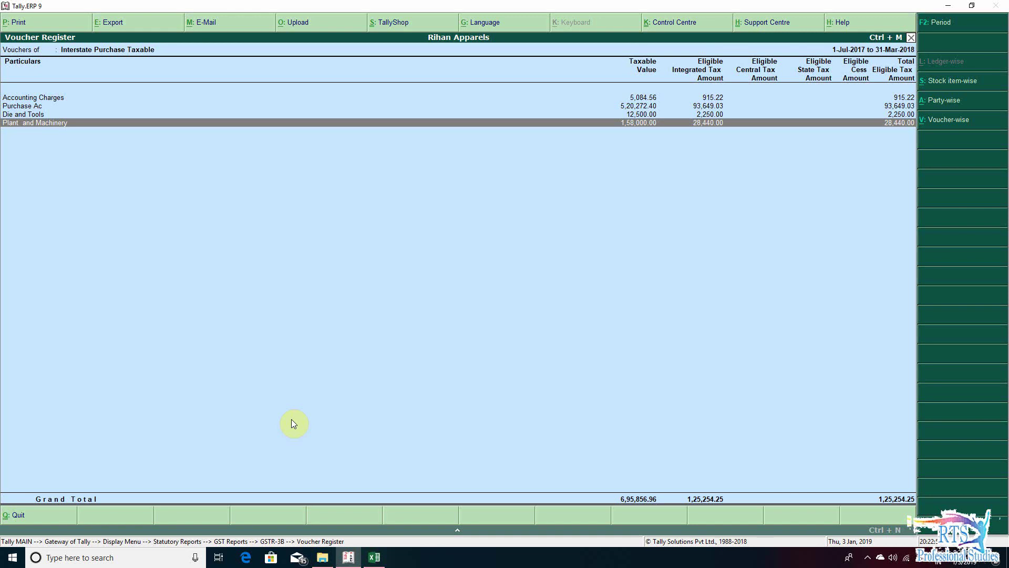
pyautogui.hotkey('alt', 'Tab')
pyautogui.write('+')
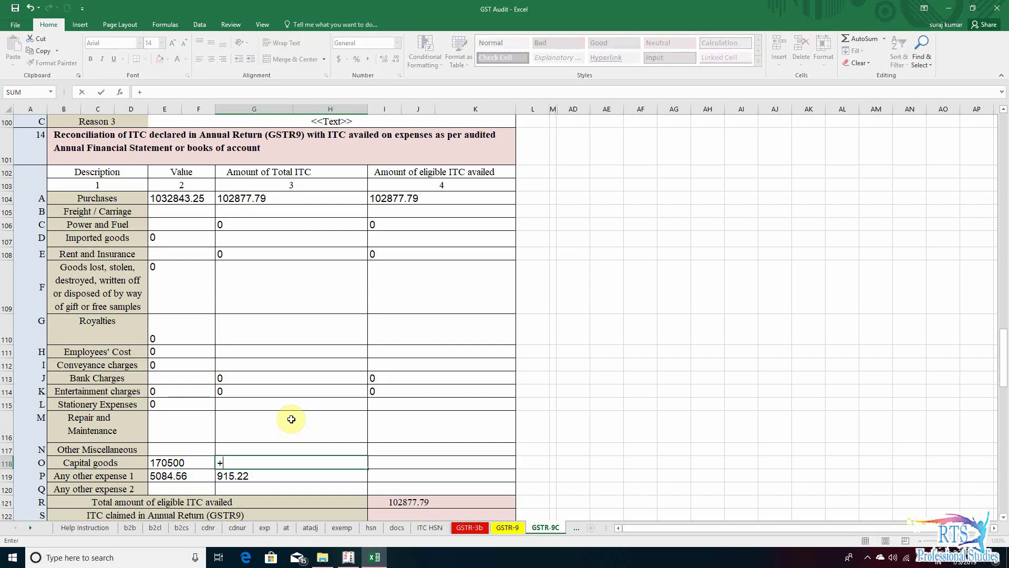
pyautogui.write('28440+')
pyautogui.hotkey('alt', 'Tab')
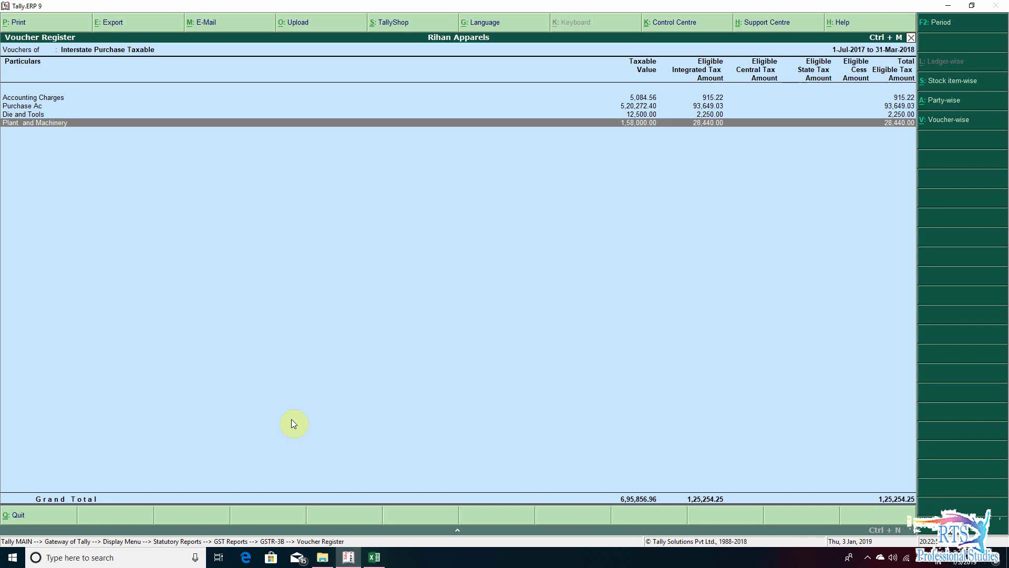
pyautogui.hotkey('alt', 'Tab')
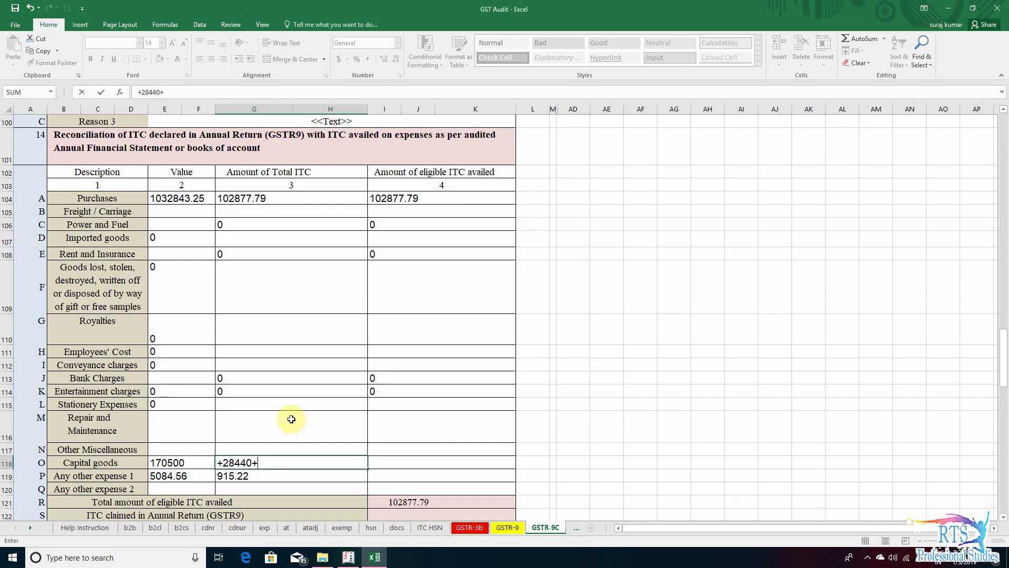
pyautogui.write('2250')
pyautogui.hotkey('ctrl', 'Return')
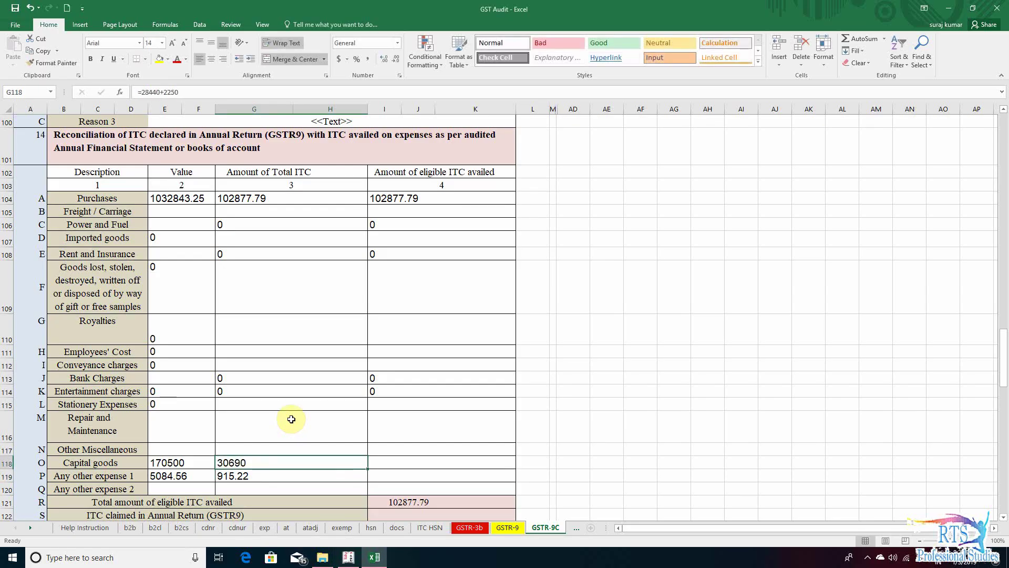
# - Review the four interstate purchase ledgers in Tally, then return to the GSTR-3B summary
pyautogui.hotkey('alt', 'Tab')
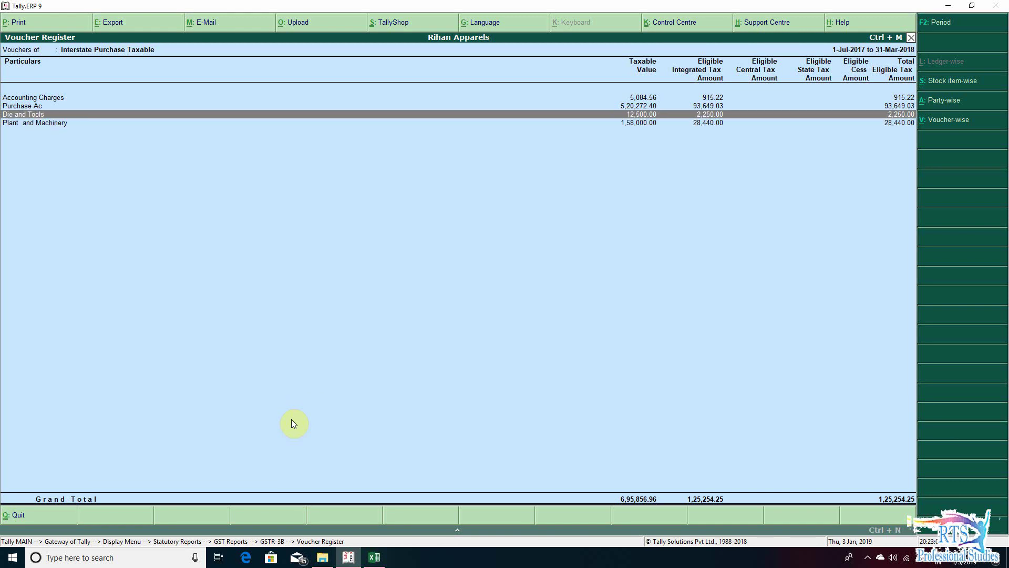
pyautogui.press('Up')
pyautogui.press('Up')
pyautogui.press('Up')
pyautogui.press('Down')
pyautogui.press('Down')
pyautogui.press('Down')
pyautogui.press('Escape')
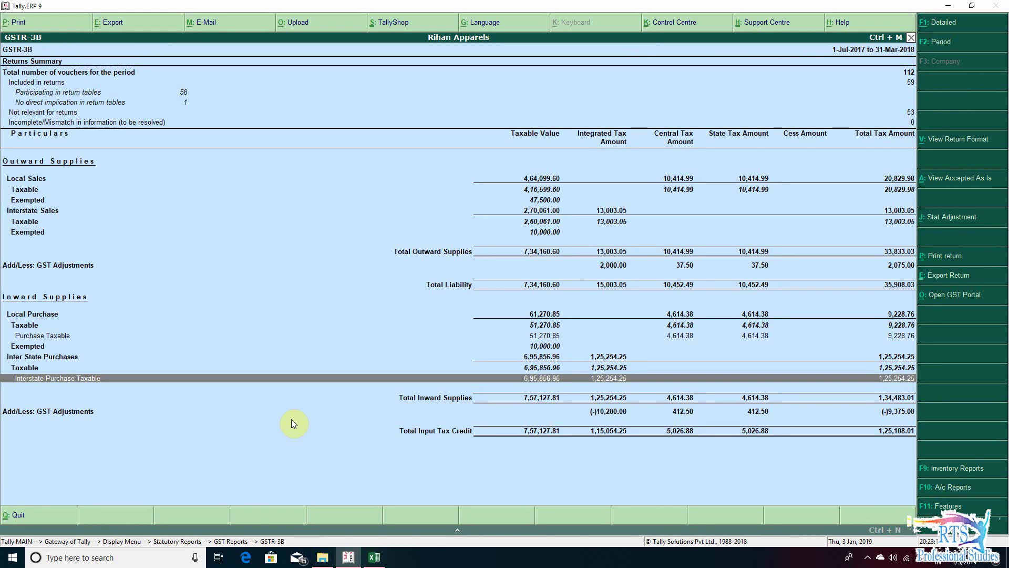
# - Open the ledger-wise register of local Purchase Taxable from the GSTR-3B inward supplies in Tally
pyautogui.press('Up')
pyautogui.press('Down')
pyautogui.press('Up')
pyautogui.press('Up')
pyautogui.press('Up')
pyautogui.press('Up')
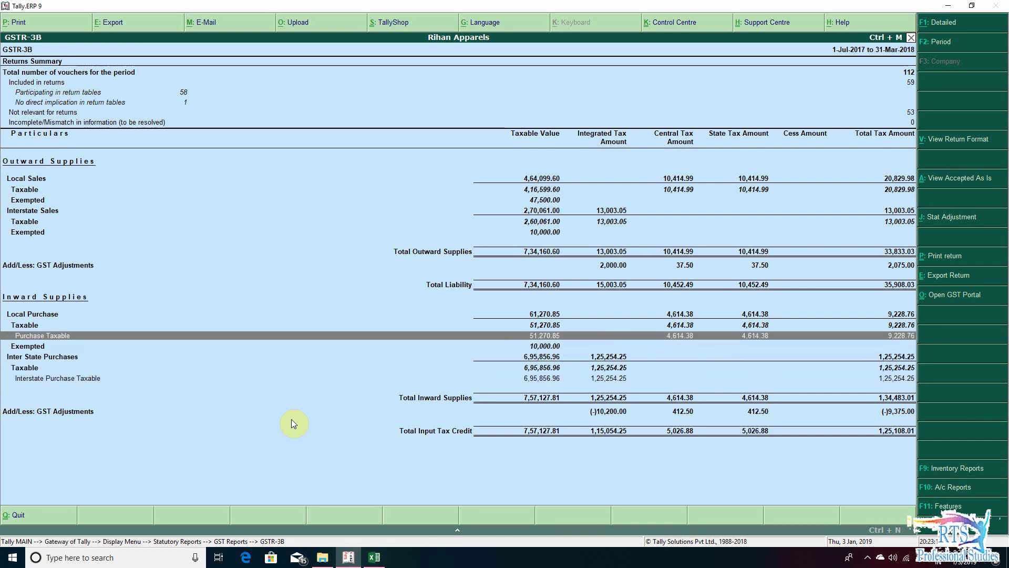
pyautogui.press('Up')
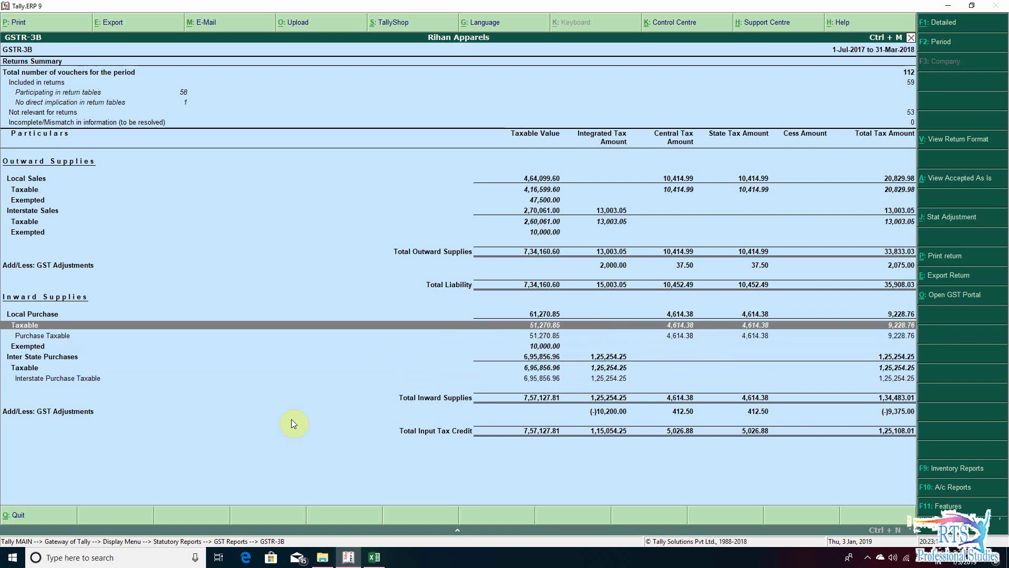
pyautogui.press('Return')
pyautogui.press('Return')
pyautogui.press('Down')
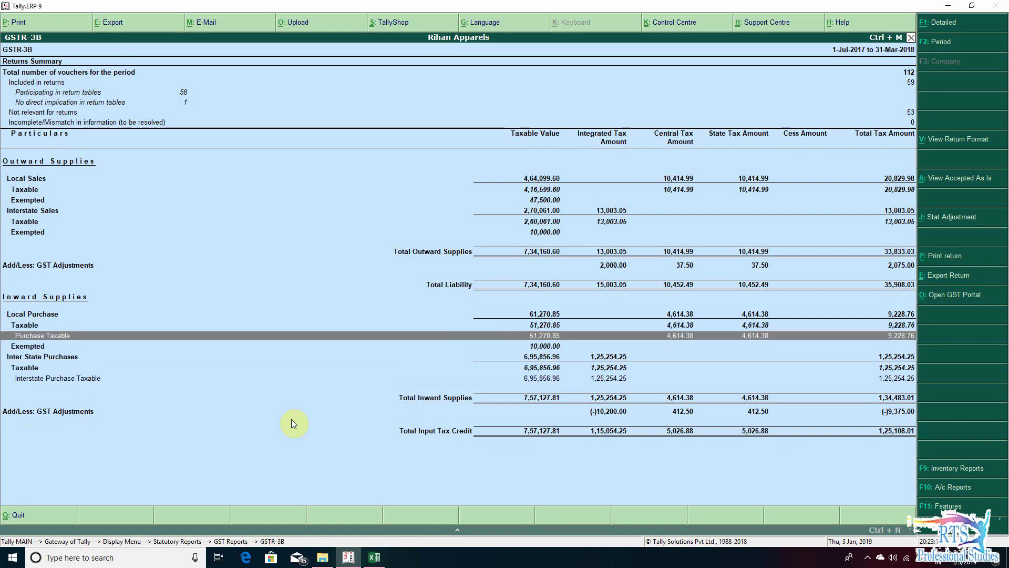
pyautogui.press('Return')
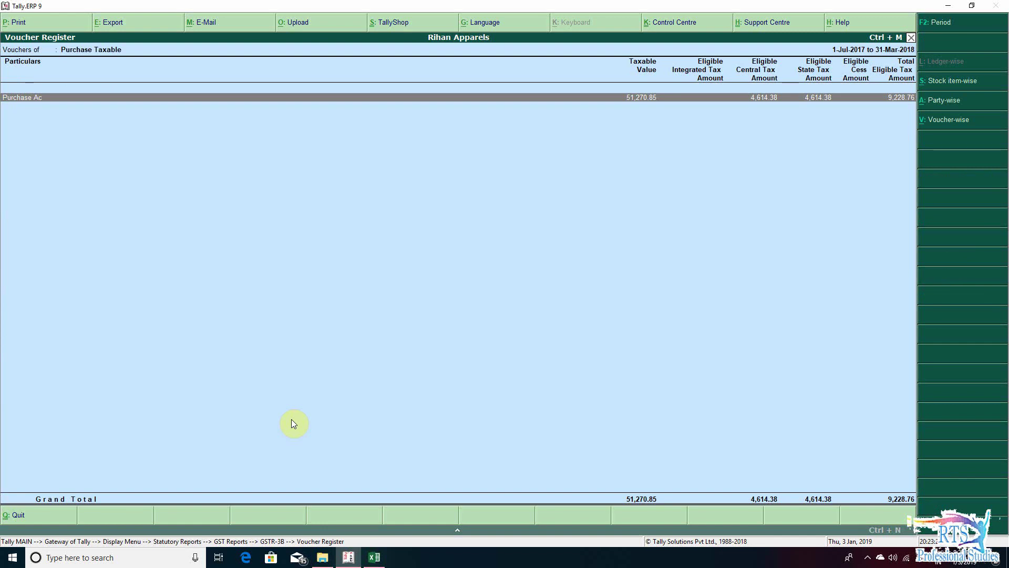
# - Switch to Excel and link ITC claimed in Annual Return in row 14S to the table 12E amount with +I95
pyautogui.hotkey('alt', 'Tab')
pyautogui.press('Down')
pyautogui.press('Down')
pyautogui.press('Down')
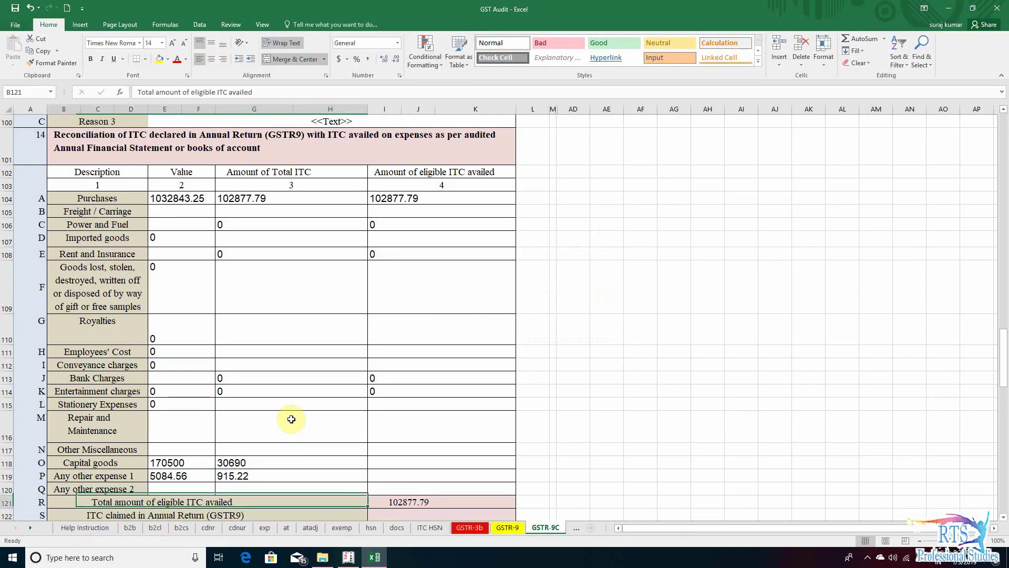
pyautogui.press('Up')
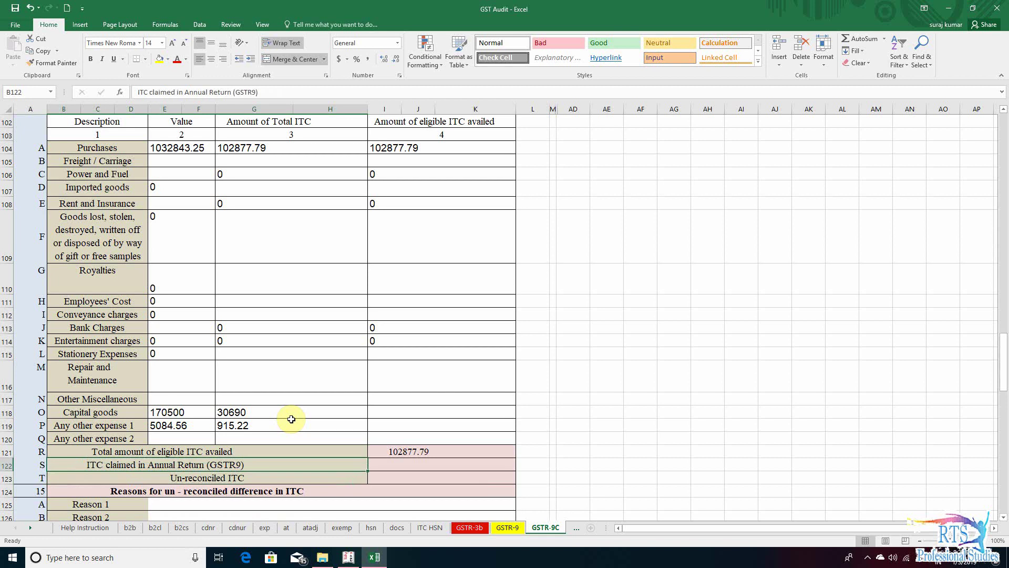
pyautogui.press('Down')
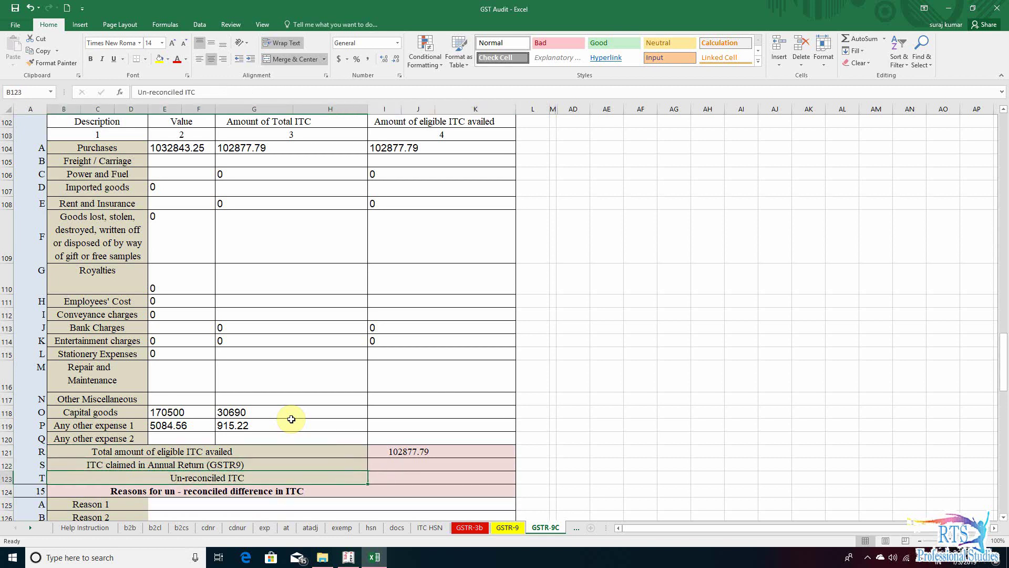
pyautogui.press('Up')
pyautogui.press('Right')
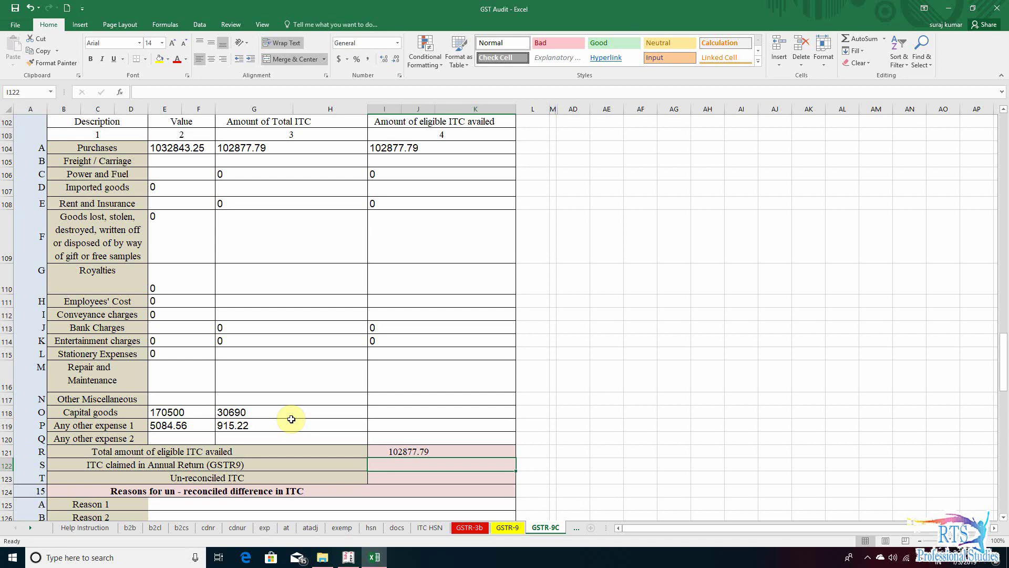
pyautogui.write('+')
pyautogui.scroll(4, 284, 347)
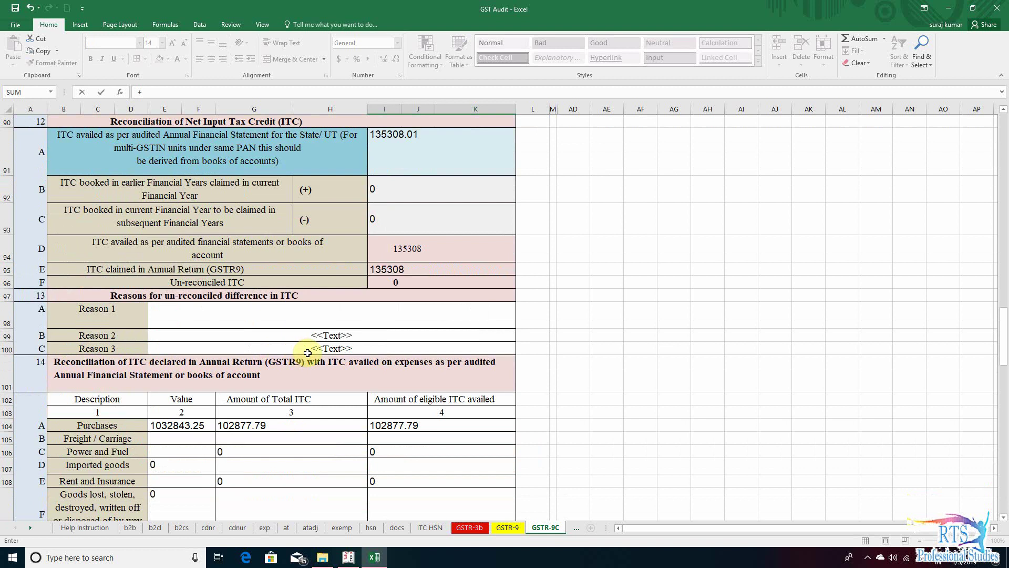
pyautogui.click(412, 268)
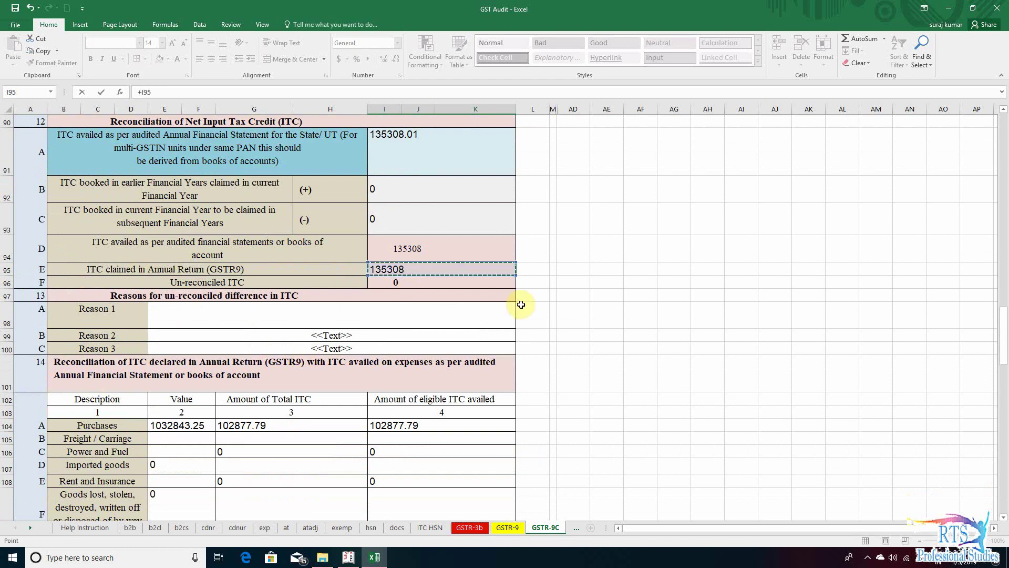
pyautogui.press('Return')
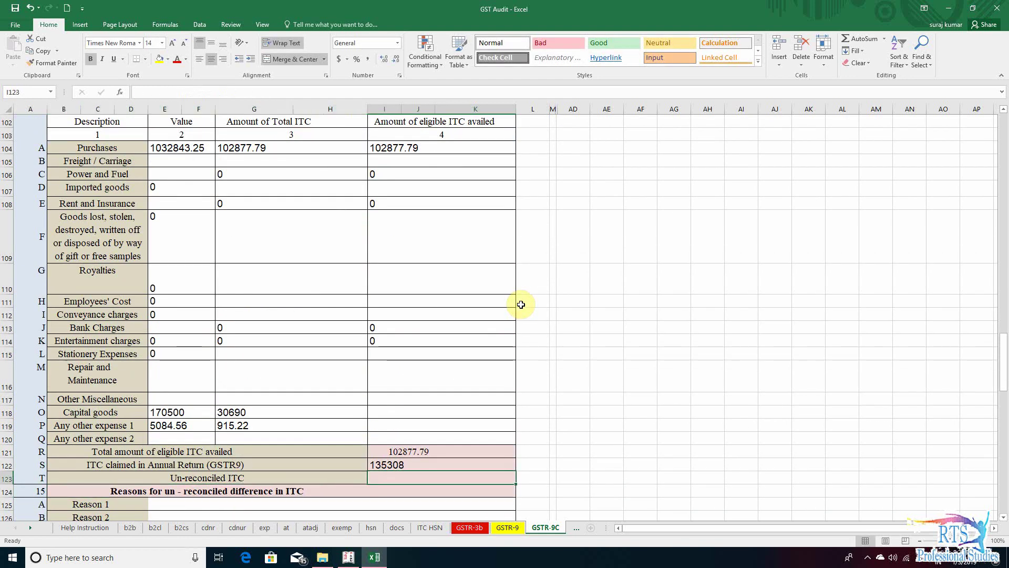
# - Fill in the amount of eligible ITC availed as 30690 for Capital goods and 915.22 for Any other expense 1
pyautogui.write('+')
pyautogui.press('Up')
pyautogui.press('Up')
pyautogui.press('Up')
pyautogui.press('Up')
pyautogui.press('Up')
pyautogui.press('Up')
pyautogui.press('Up')
pyautogui.press('Up')
pyautogui.press('Up')
pyautogui.press('Up')
pyautogui.press('Up')
pyautogui.press('Up')
pyautogui.press('Up')
pyautogui.press('Up')
pyautogui.press('Up')
pyautogui.press('Up')
pyautogui.press('Up')
pyautogui.press('Up')
pyautogui.press('Up')
pyautogui.press('Up')
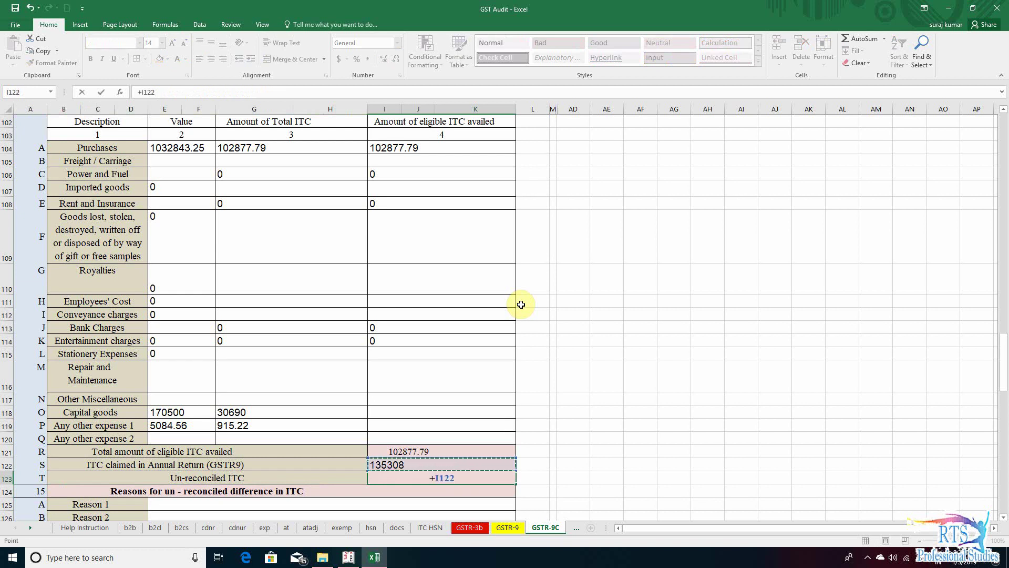
pyautogui.press('BackSpace')
pyautogui.press('BackSpace')
pyautogui.press('BackSpace')
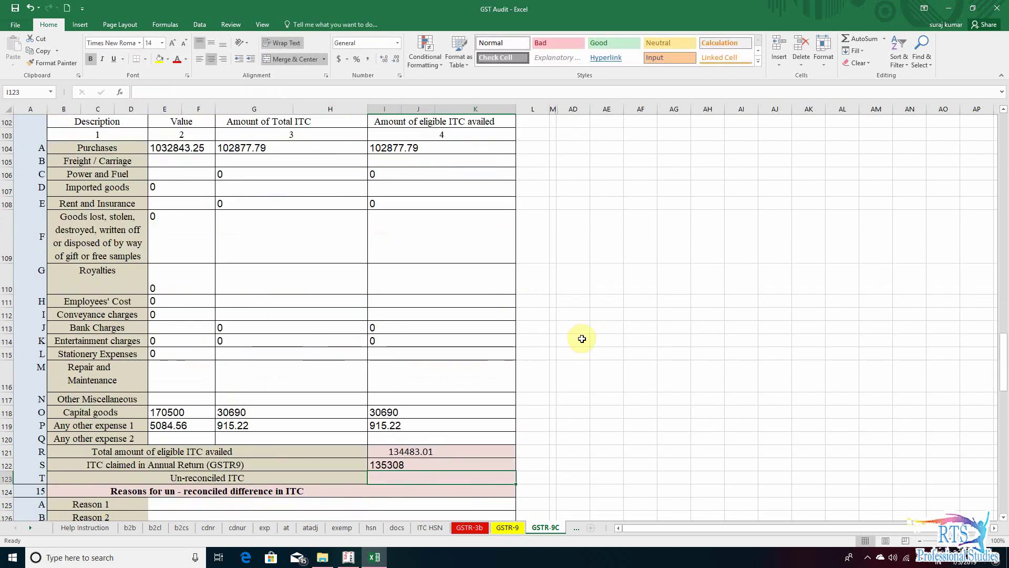
# - Calculate Un-reconciled ITC in row 14T as ITC claimed in Annual Return minus total eligible ITC availed, using +I122-I121
pyautogui.press('Up')
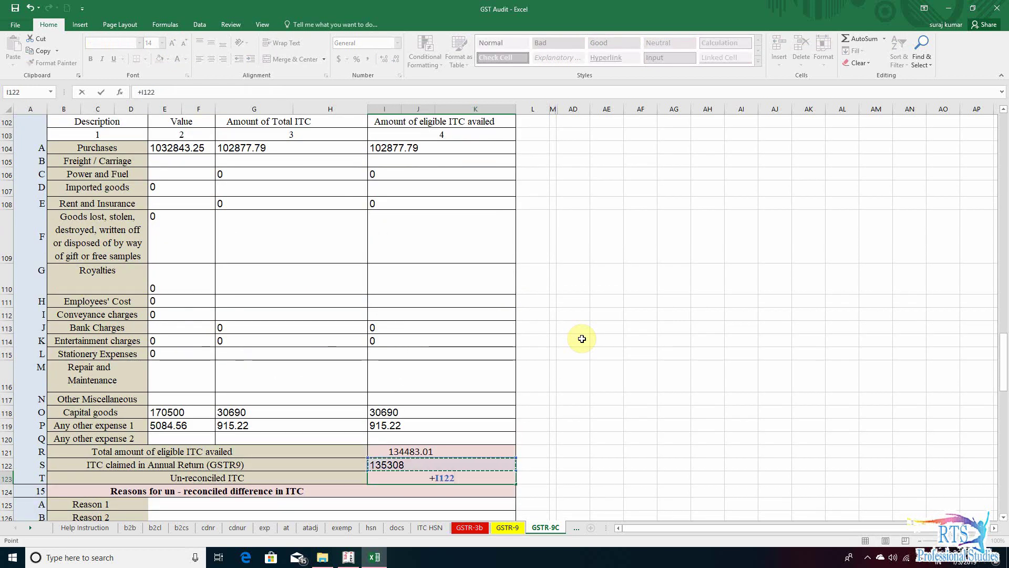
pyautogui.write('-')
pyautogui.press('Up')
pyautogui.press('Up')
pyautogui.press('Return')
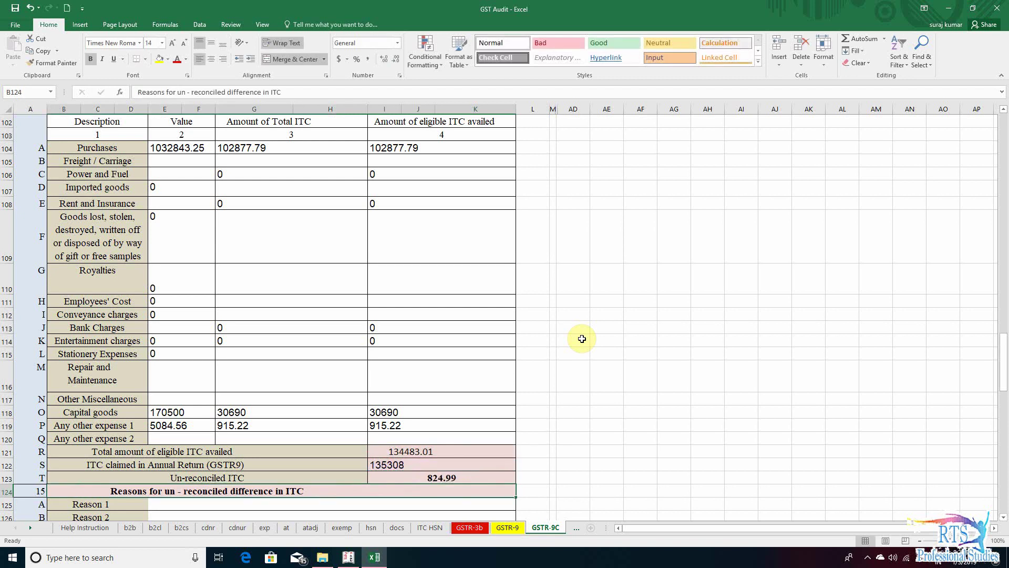
# - Examine the Un-reconciled ITC formula in row 14T together with the reason rows of table 15
pyautogui.press('Up')
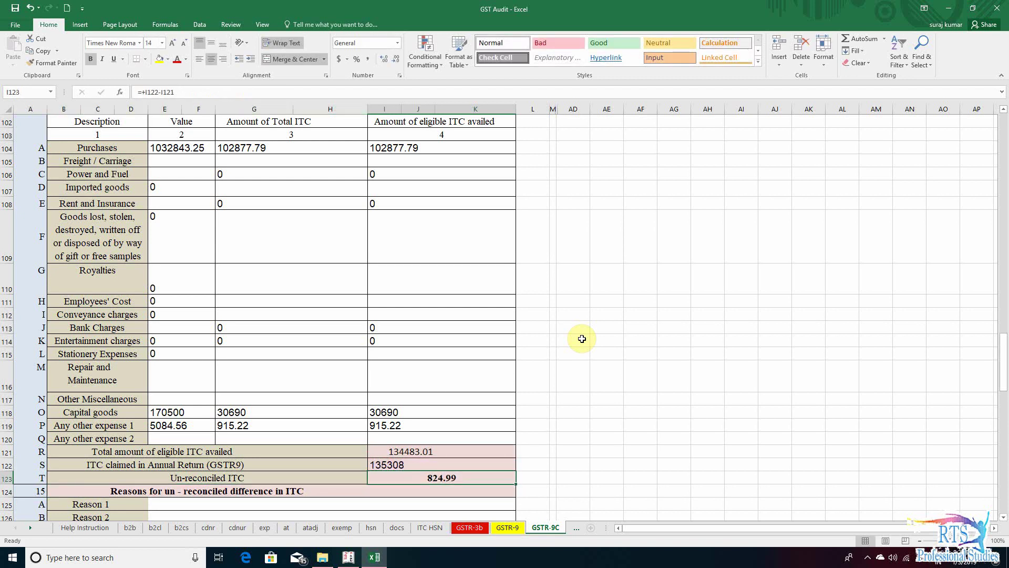
pyautogui.press('Down')
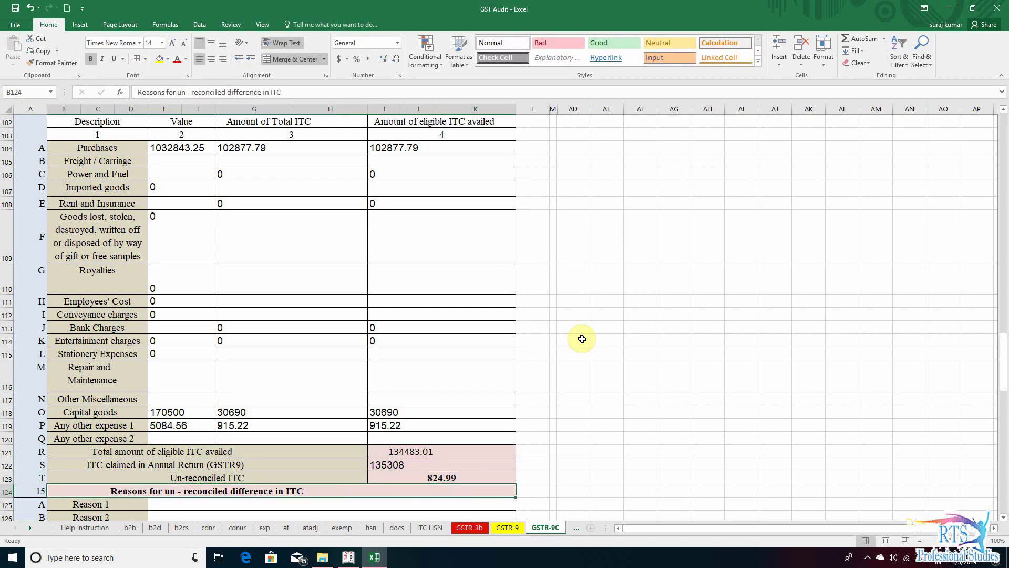
pyautogui.press('Up')
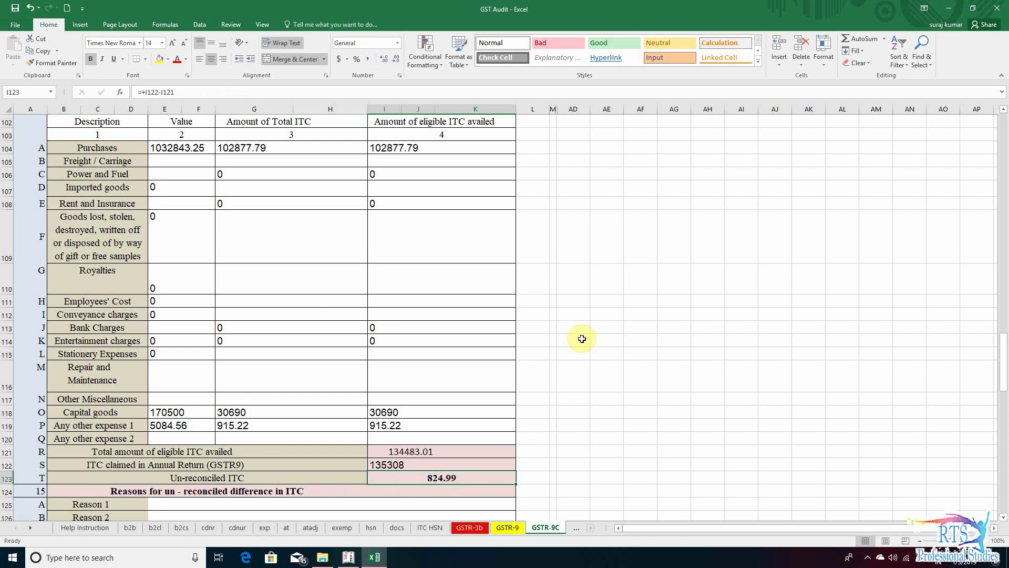
pyautogui.press('Down')
pyautogui.scroll(-1, 581, 338)
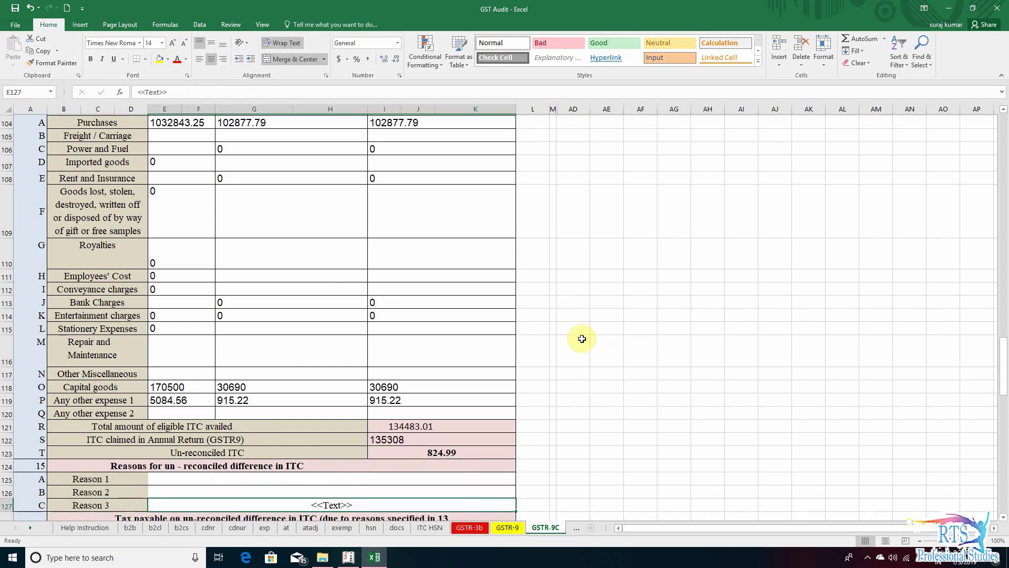
pyautogui.press('Down')
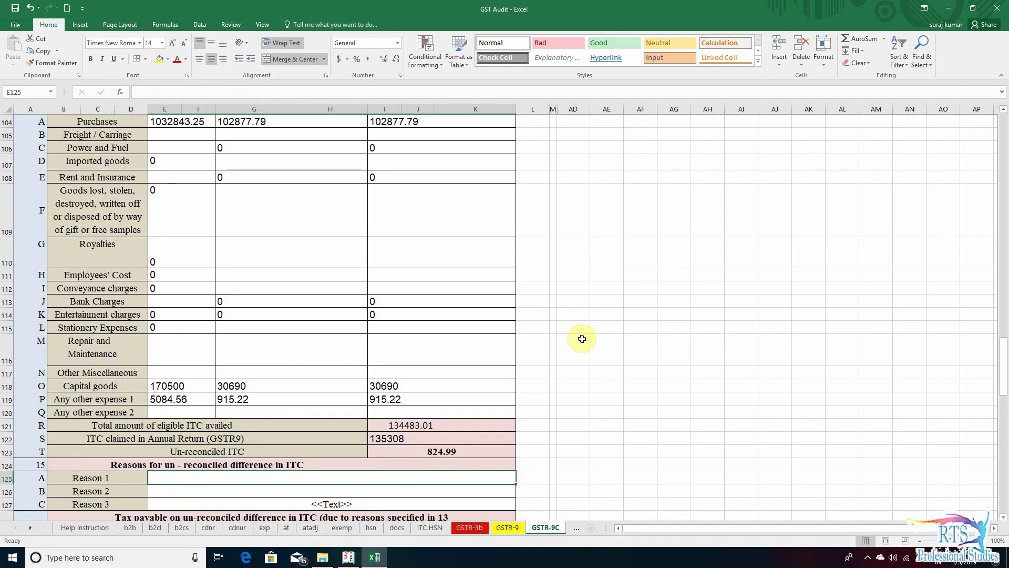
pyautogui.press('Up')
pyautogui.press('Up')
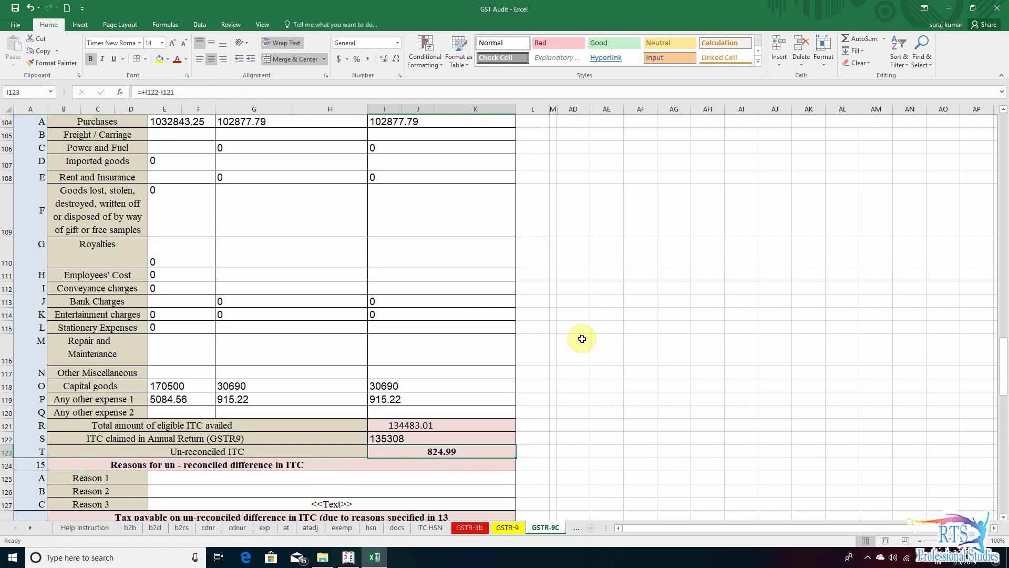
# - Check the GST adjustments in Tally's GSTR-3B report, then return to Excel and display Un-reconciled ITC in row 14T without decimals
pyautogui.hotkey('alt', 'Tab')
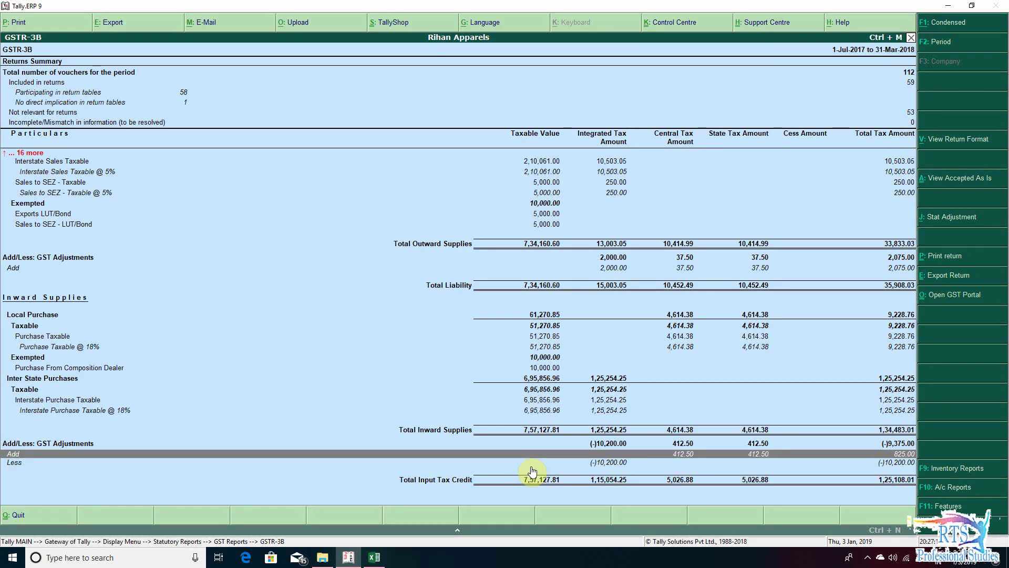
pyautogui.hotkey('alt', 'Tab')
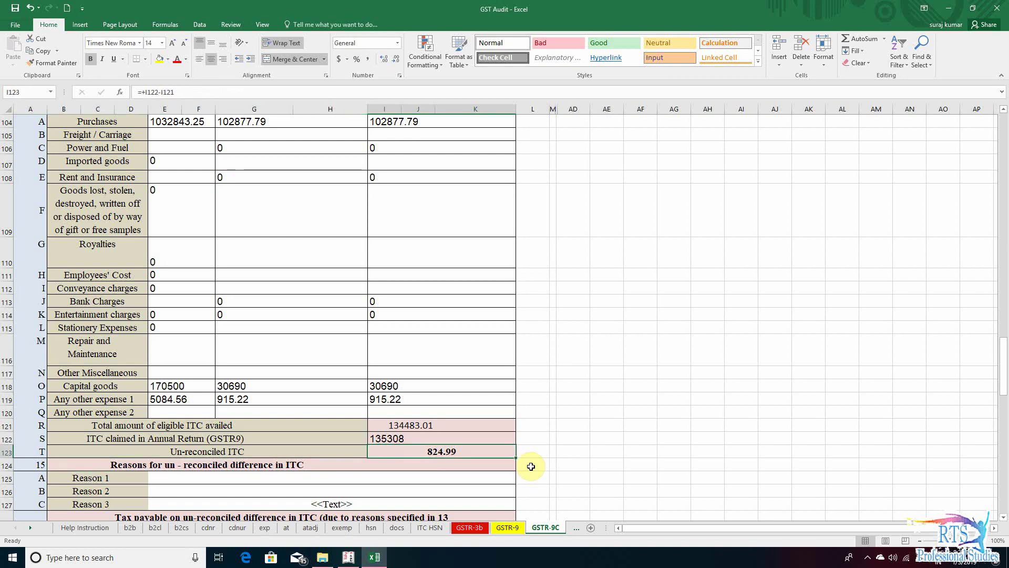
pyautogui.click(397, 62)
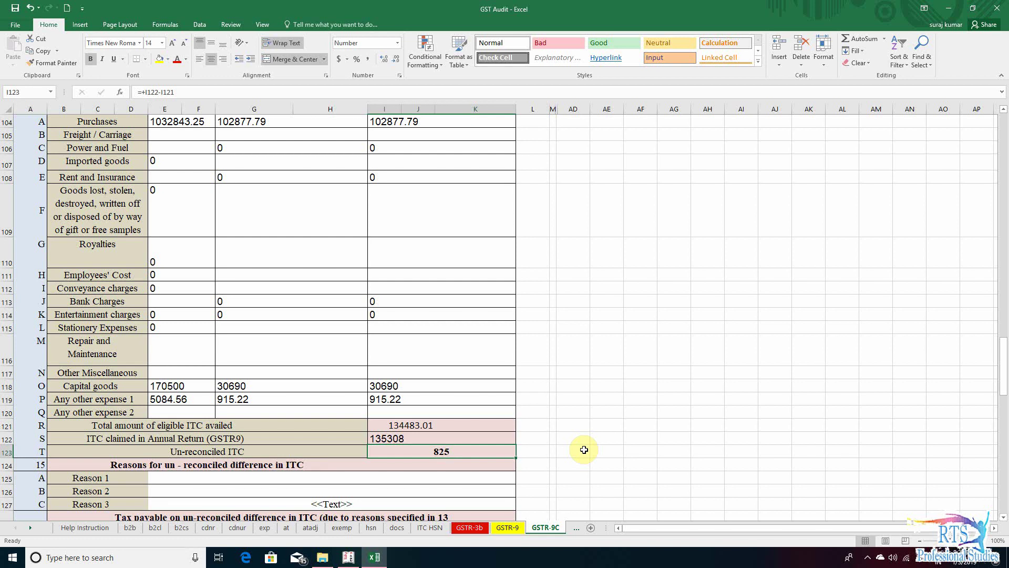
# - Review the reason rows of table 15 and the tax payable rows of table 16 for un-reconciled ITC
pyautogui.scroll(-4, 584, 449)
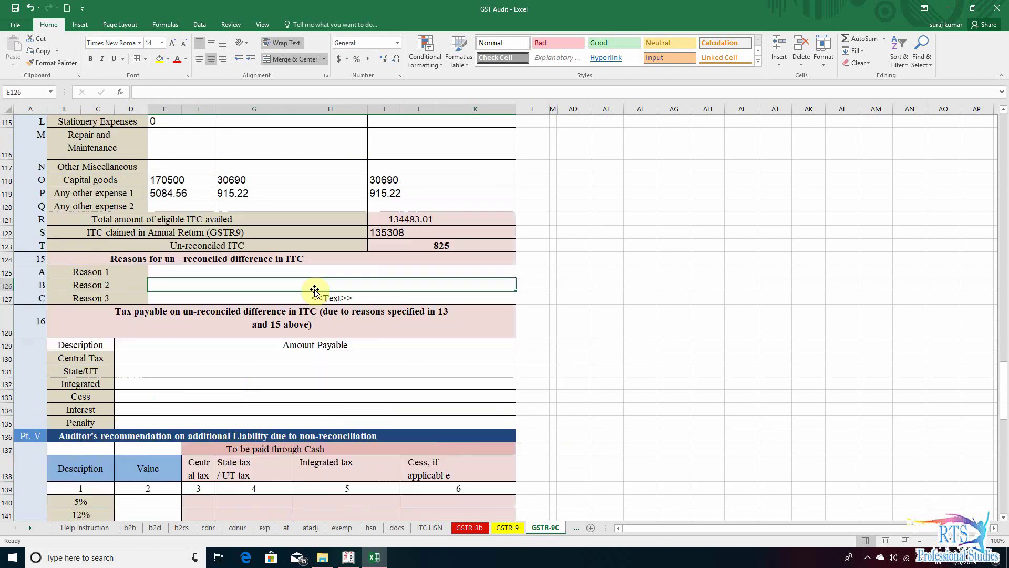
pyautogui.click(416, 391)
pyautogui.click(347, 272)
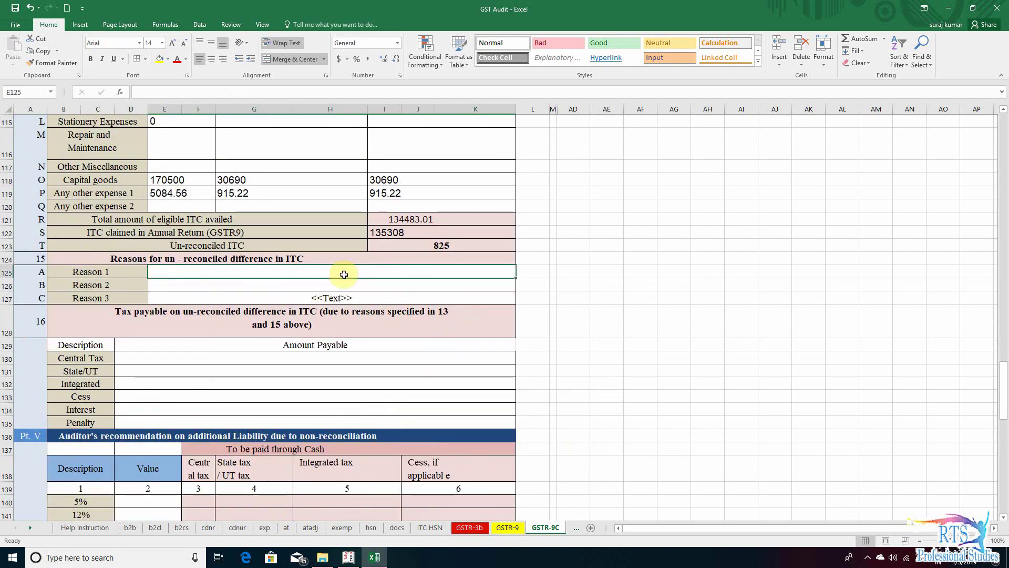
pyautogui.click(450, 251)
pyautogui.click(294, 271)
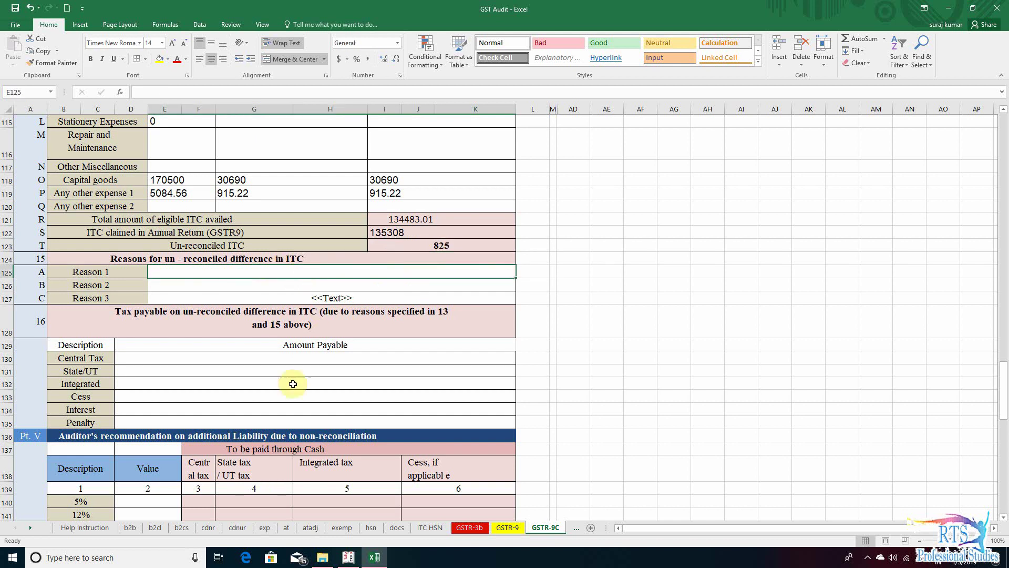
pyautogui.click(294, 386)
pyautogui.scroll(-5, 294, 400)
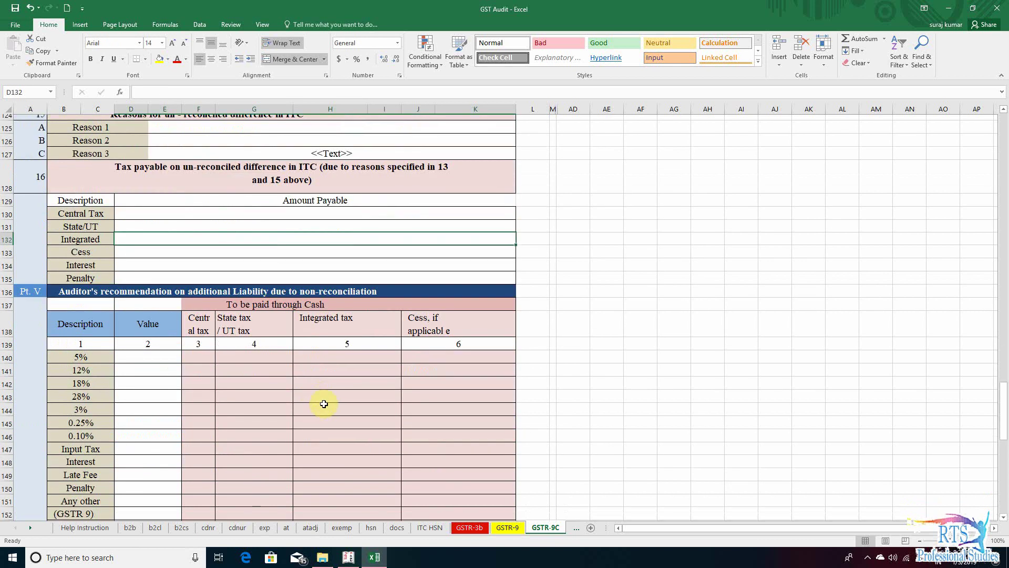
# - Review the rate-wise value and tax columns in Pt. V, the auditor's recommendation on additional liability
pyautogui.click(524, 325)
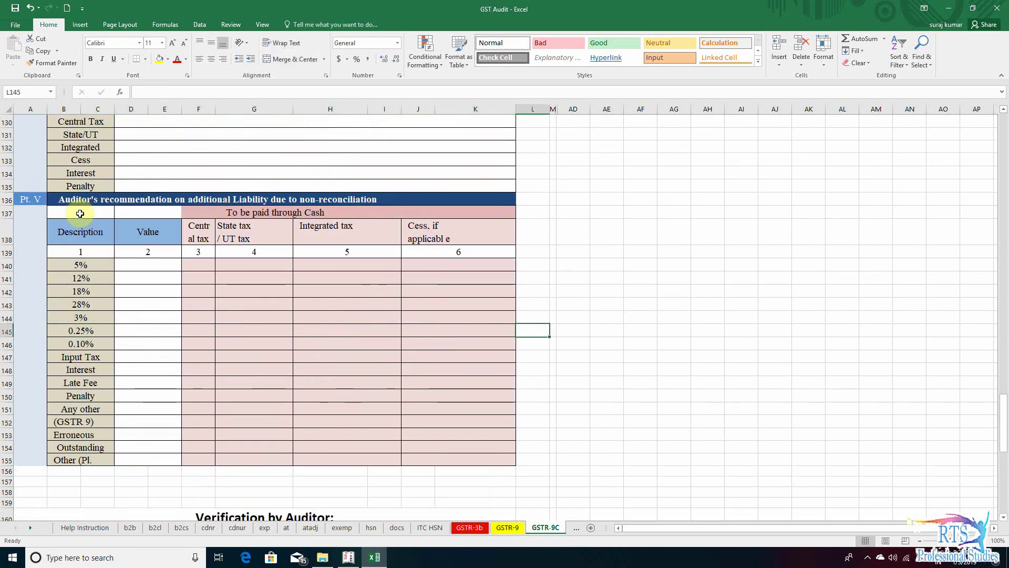
pyautogui.click(158, 282)
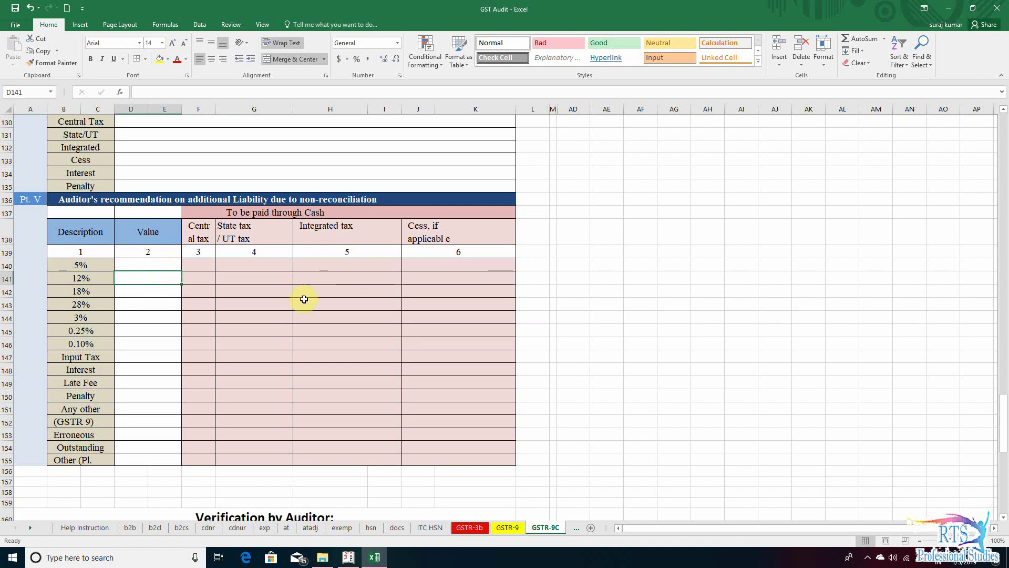
pyautogui.click(310, 290)
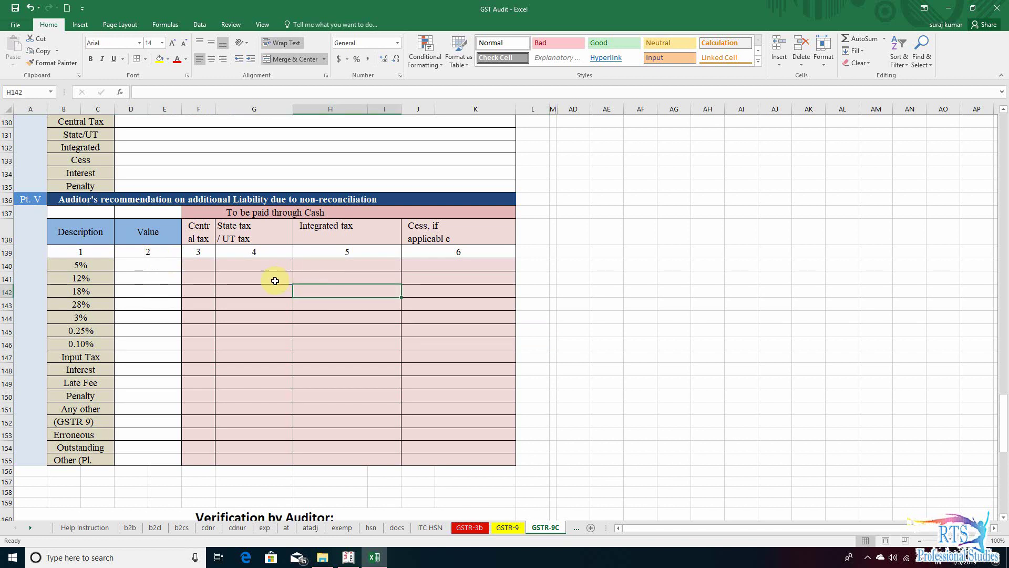
pyautogui.click(158, 272)
pyautogui.click(199, 304)
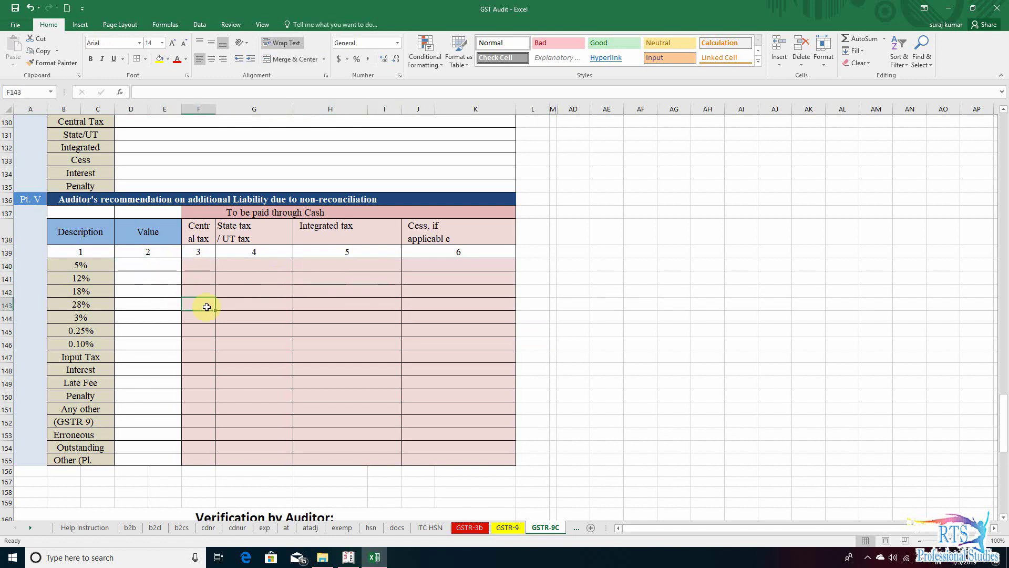
pyautogui.click(461, 320)
# - Review the Verification by Auditor and Verification of registered person declarations and their signature details at the end of the GSTR-9C form
pyautogui.scroll(-6, 500, 378)
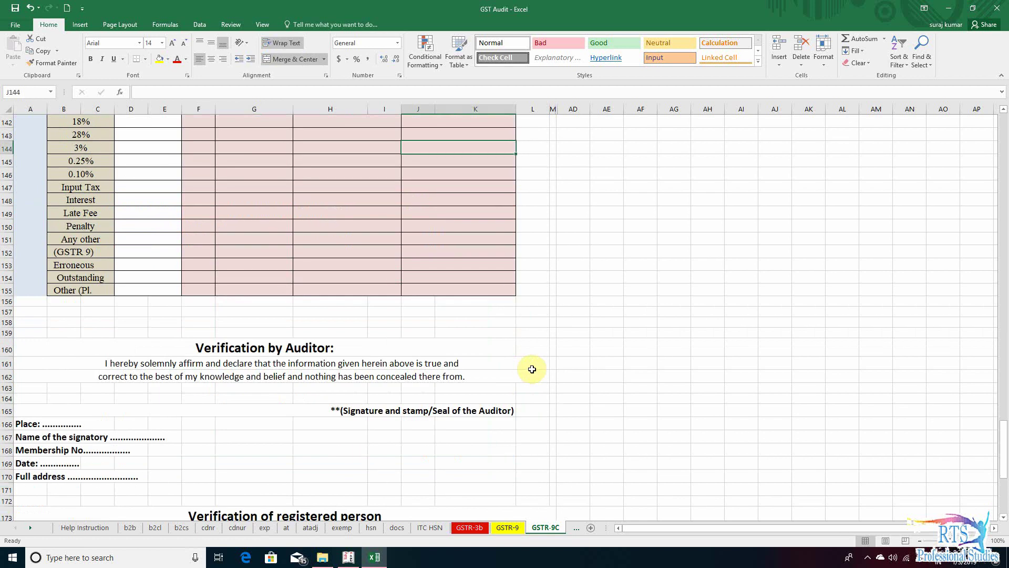
pyautogui.click(311, 290)
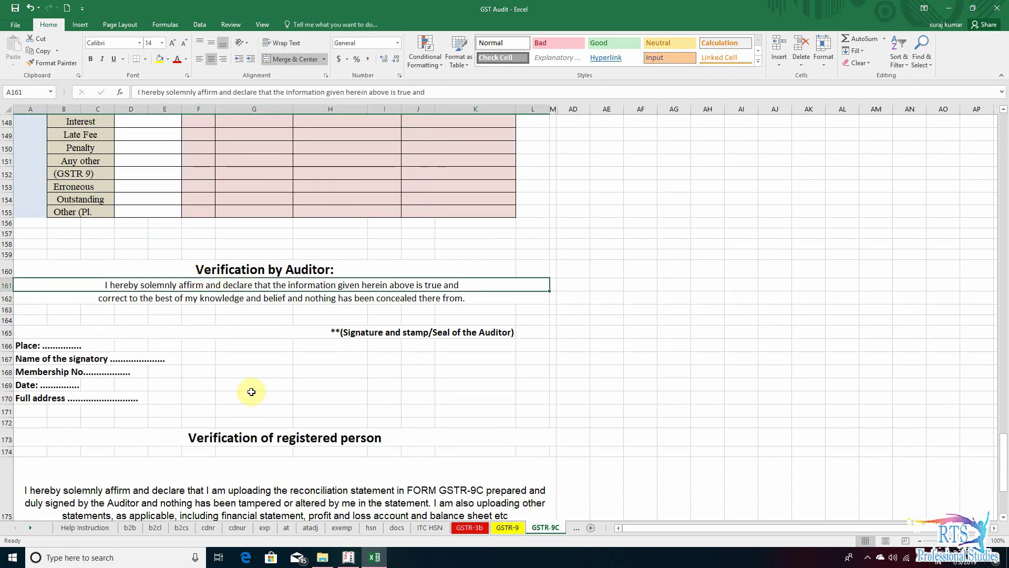
pyautogui.click(255, 398)
pyautogui.scroll(-1, 301, 438)
pyautogui.scroll(-2, 252, 412)
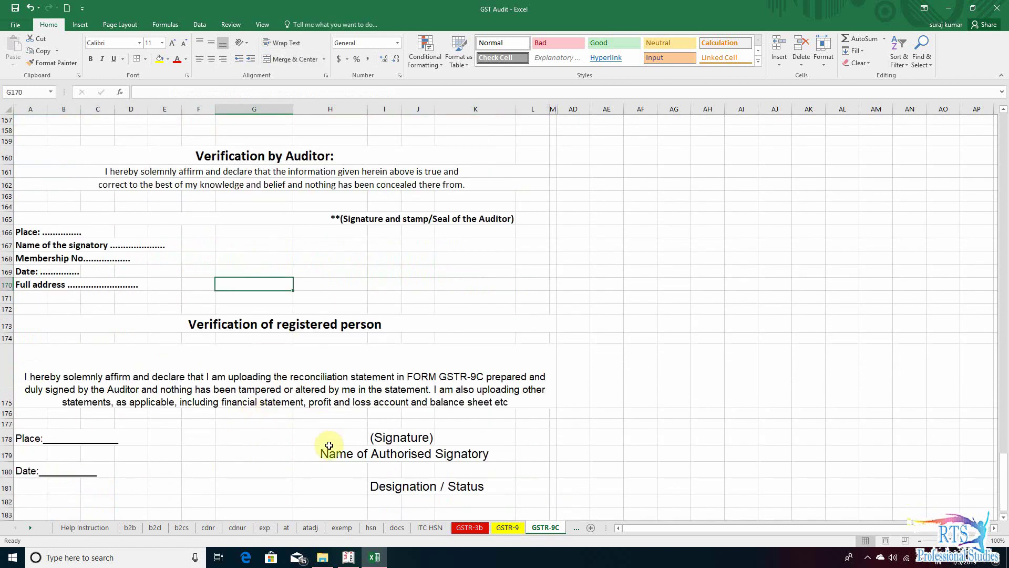
pyautogui.click(264, 452)
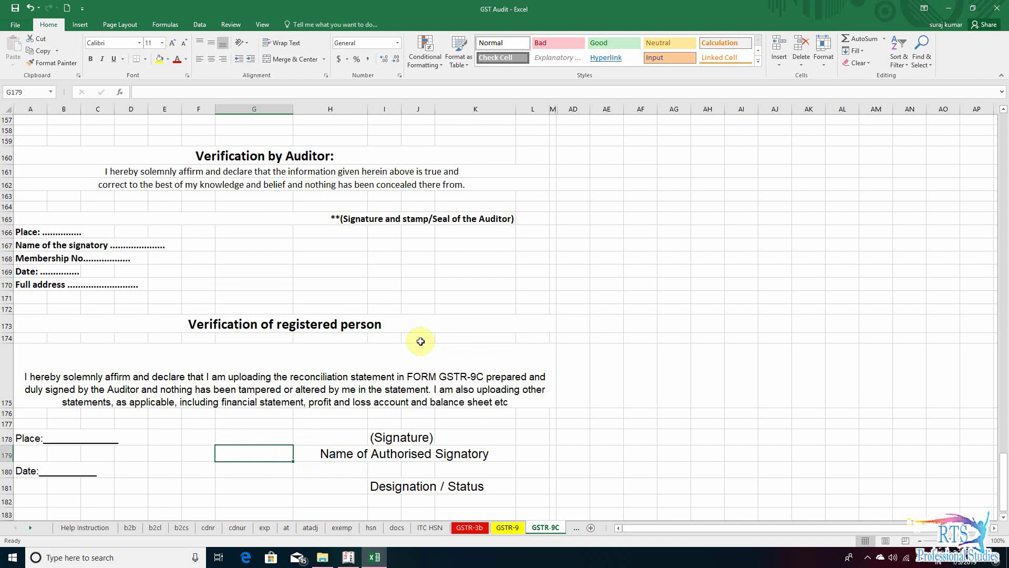
pyautogui.click(464, 318)
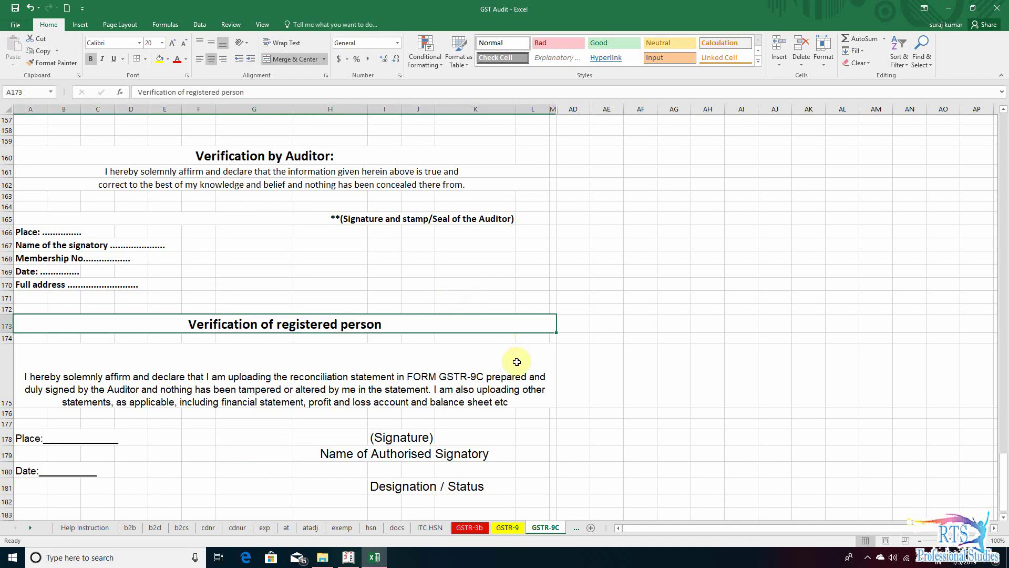
pyautogui.click(369, 380)
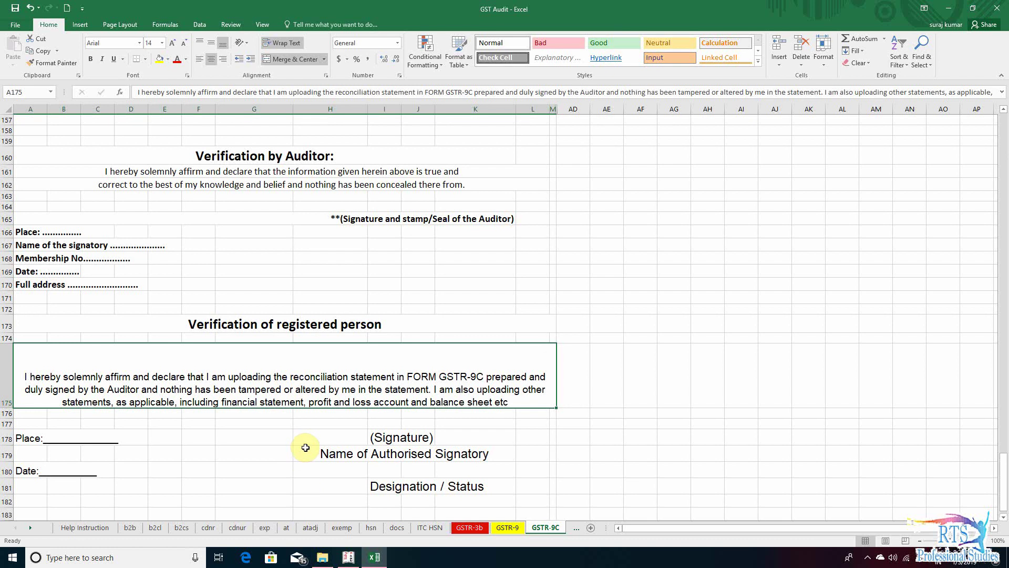
pyautogui.click(283, 454)
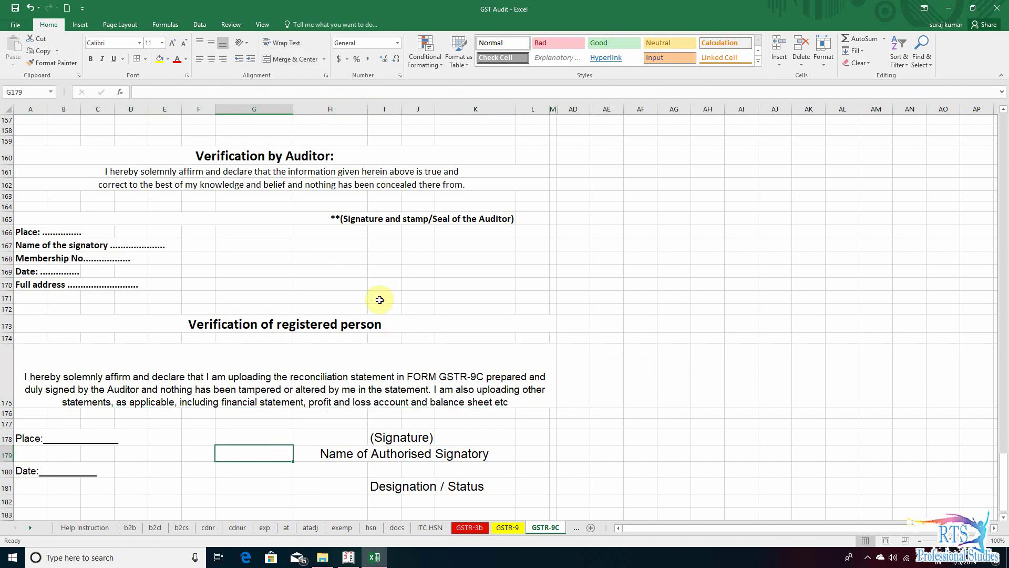
pyautogui.click(402, 302)
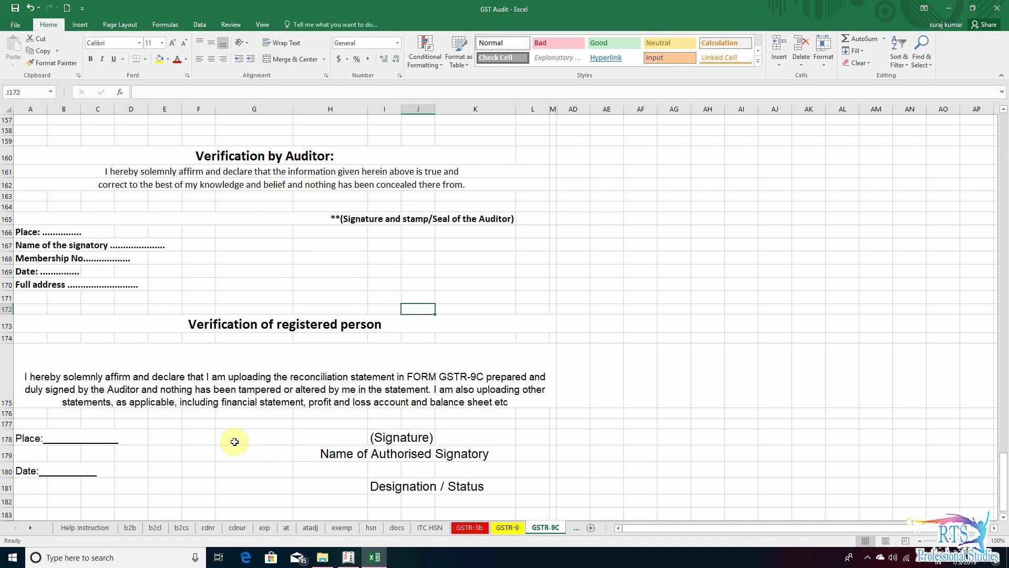
pyautogui.click(221, 468)
pyautogui.scroll(-3, 261, 469)
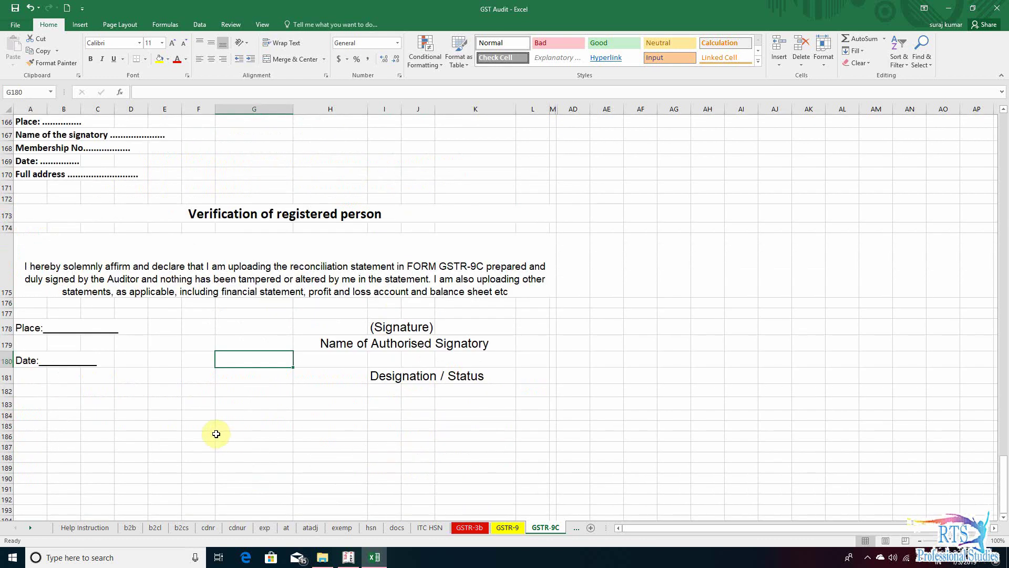
pyautogui.scroll(5, 353, 354)
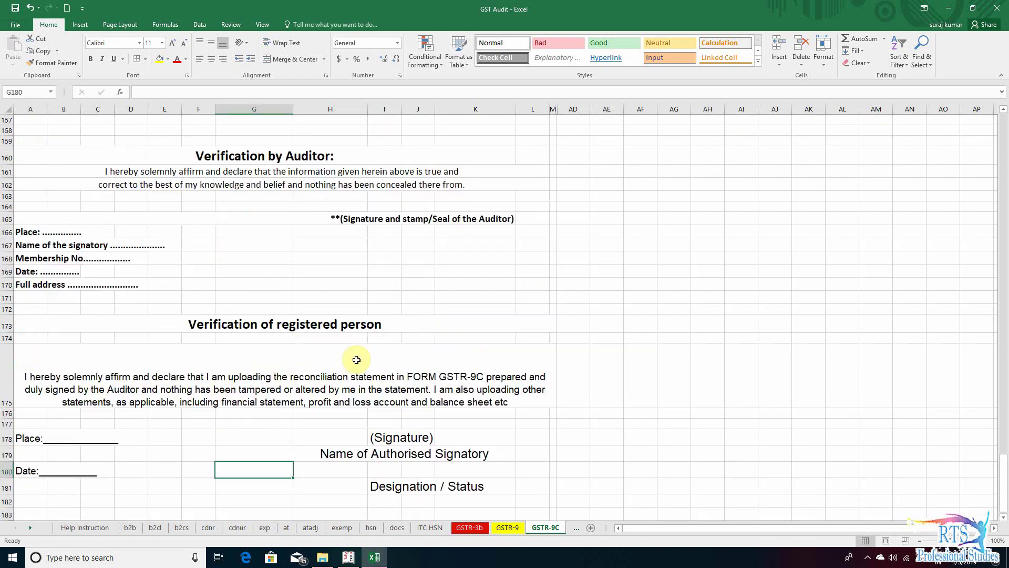
pyautogui.scroll(-6, 399, 377)
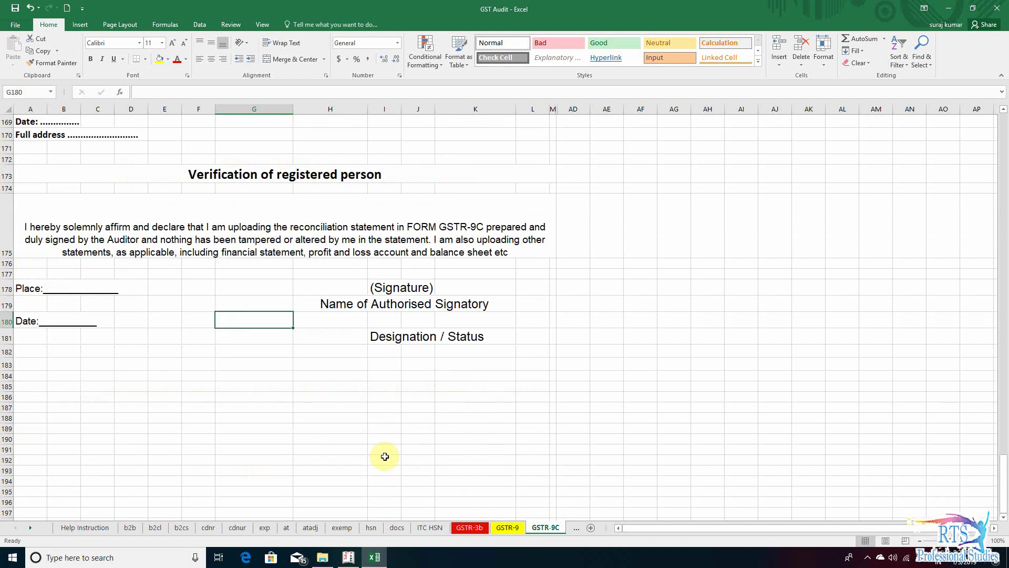